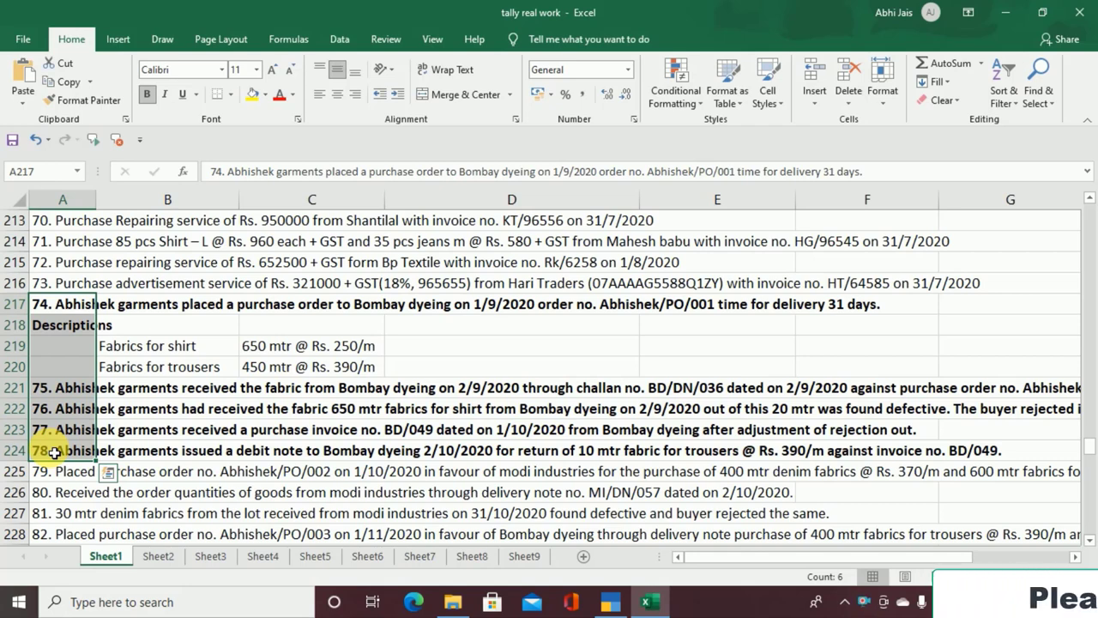
- Make the shirt and trouser fabric rows with their quantities and rates, B219:C220 under Descriptions, bold
left_click_drag(54, 452, 54, 309)
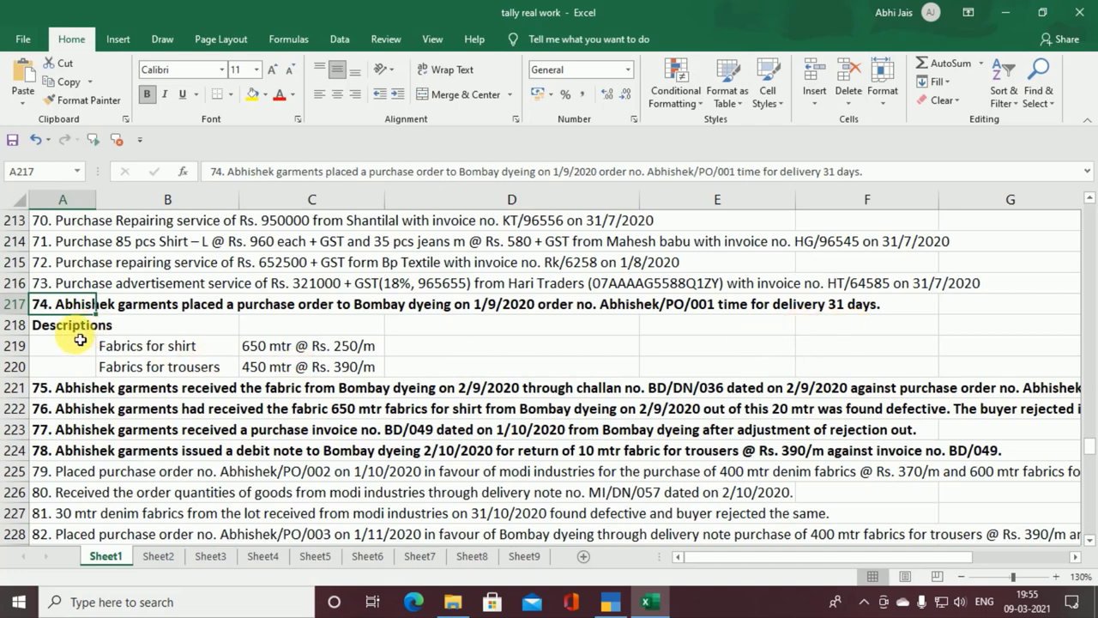
left_click_drag(115, 352, 245, 375)
key("ctrl+b")
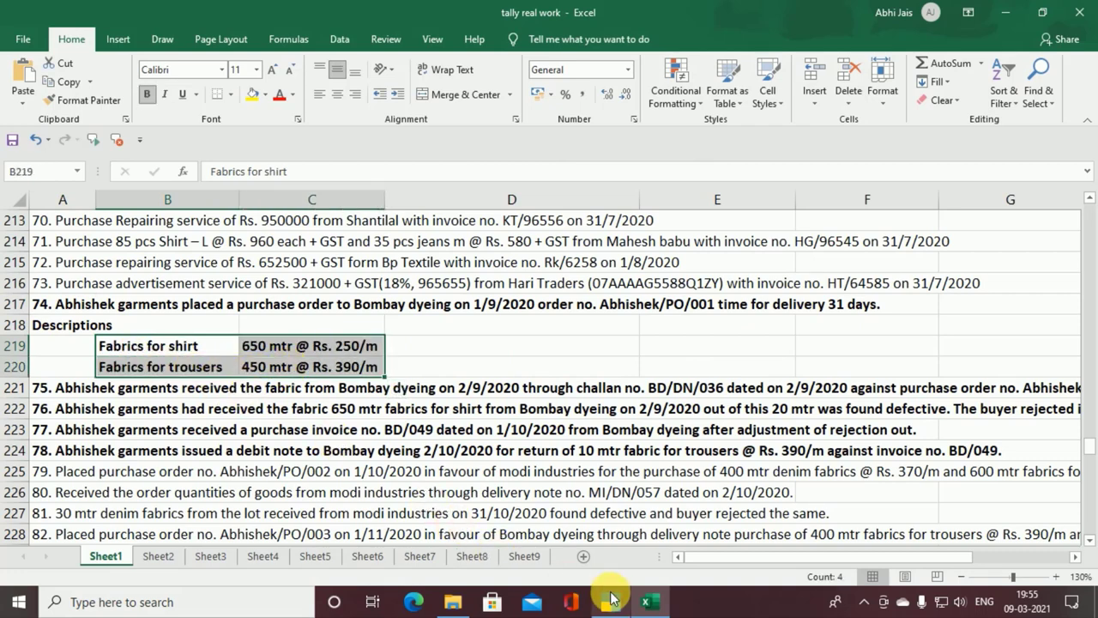
- Switch to TallyPrime and open voucher entry from the Gateway of Tally
left_click(609, 600)
key("Down")
key("Down")
key("Down")
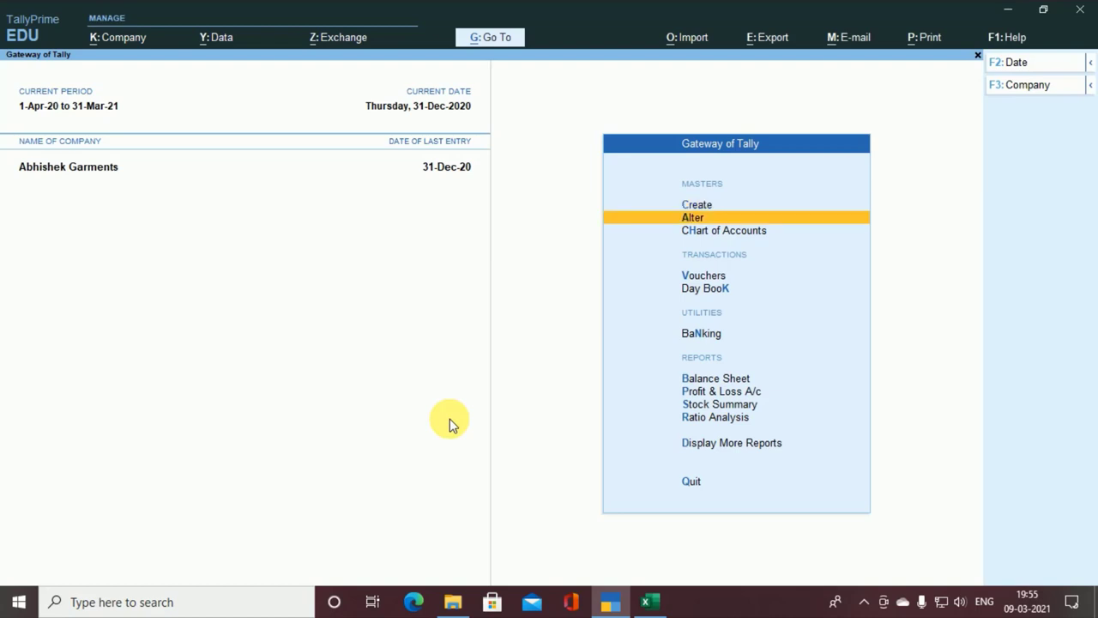
key("Return")
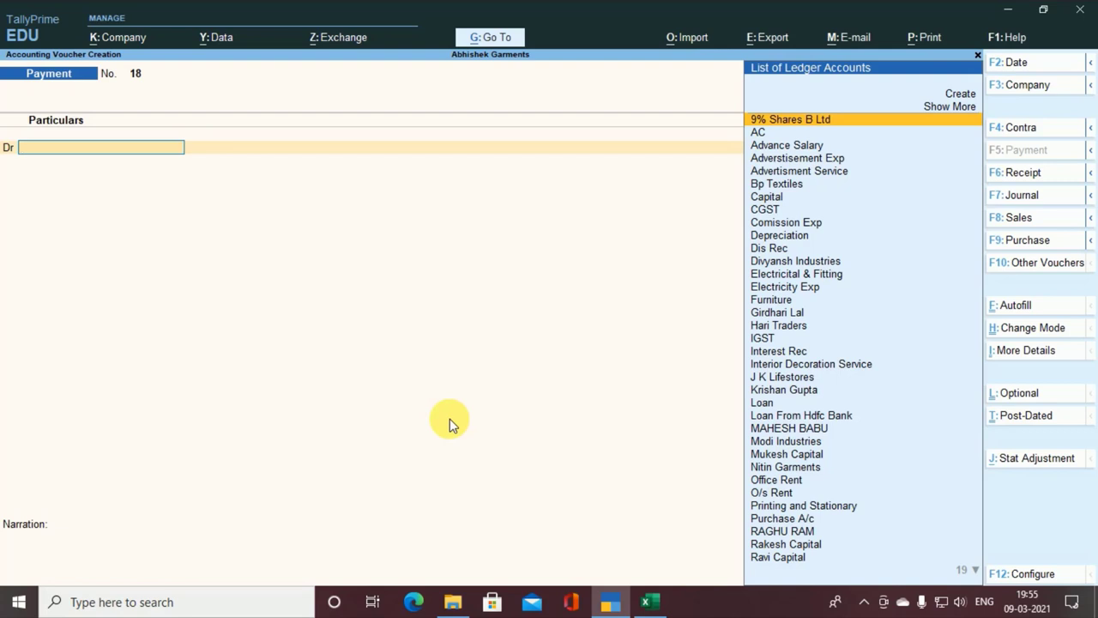
- Bring up the list of other voucher types and show the inactive ones too
key("F10")
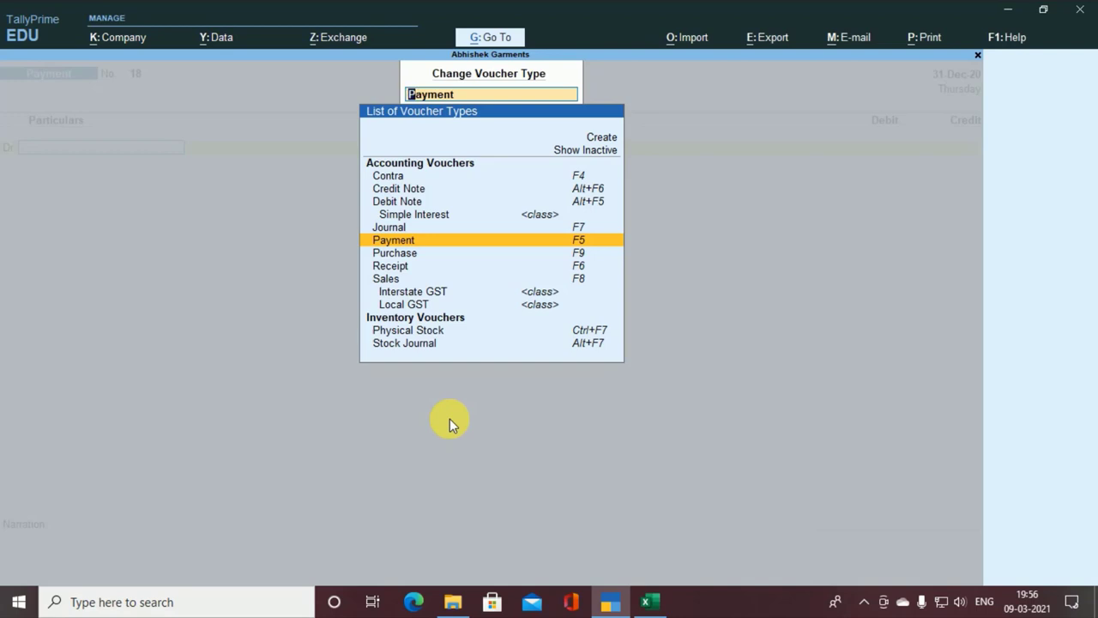
key("Up")
key("Up")
key("Up")
key("Up")
key("Up")
key("Up")
key("Up")
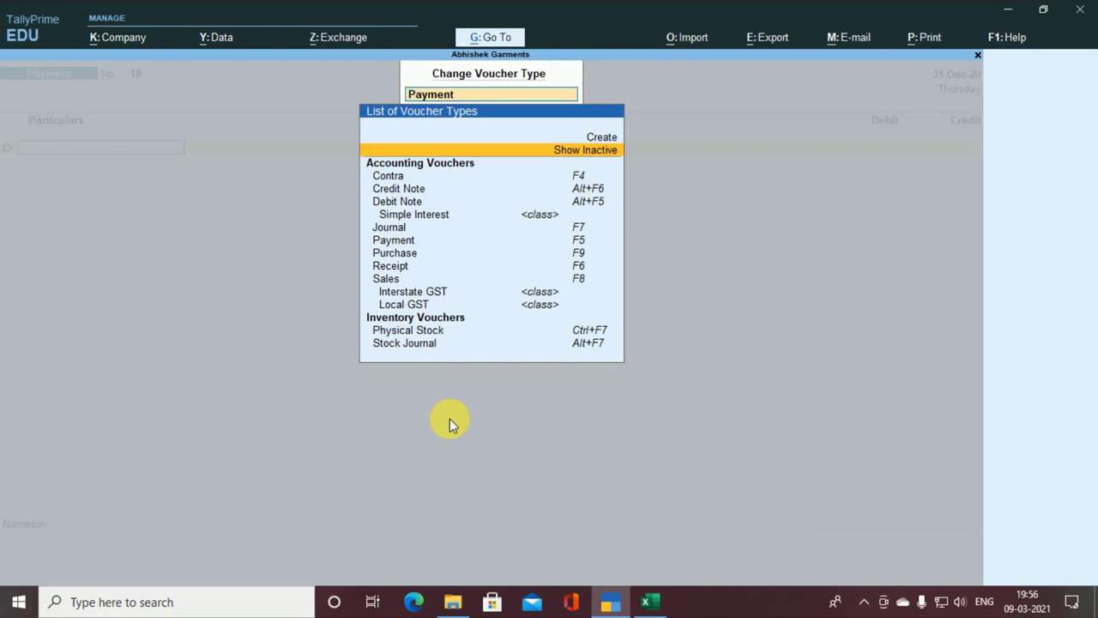
key("Return")
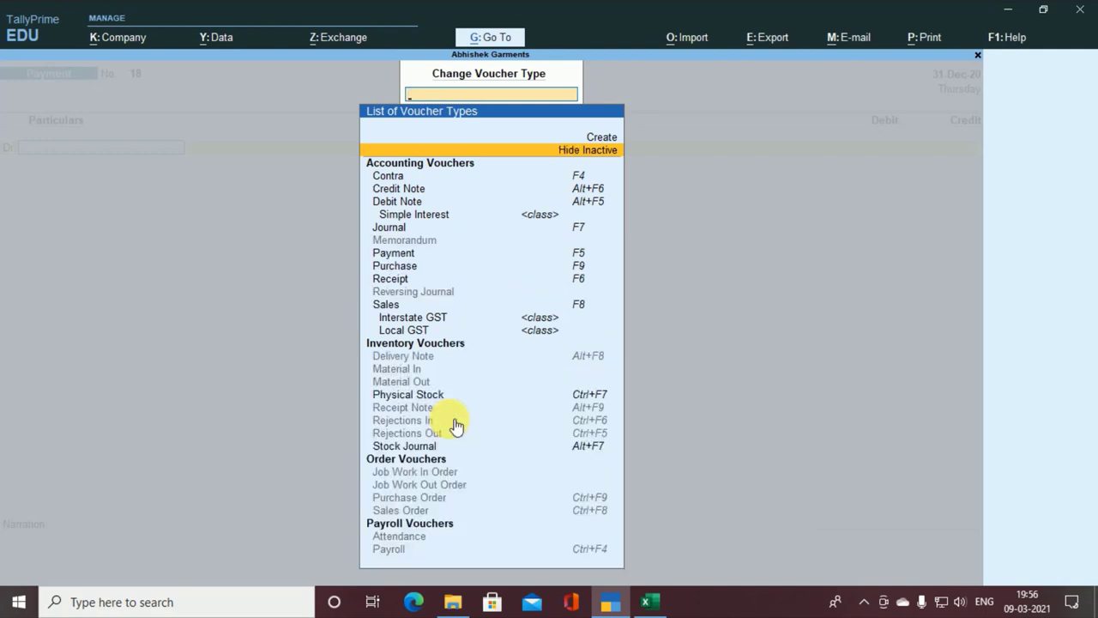
- Select the inactive Purchase Order voucher type and activate it for the company
key("Down")
key("Down")
key("Down")
key("Down")
key("Down")
key("Down")
key("Down")
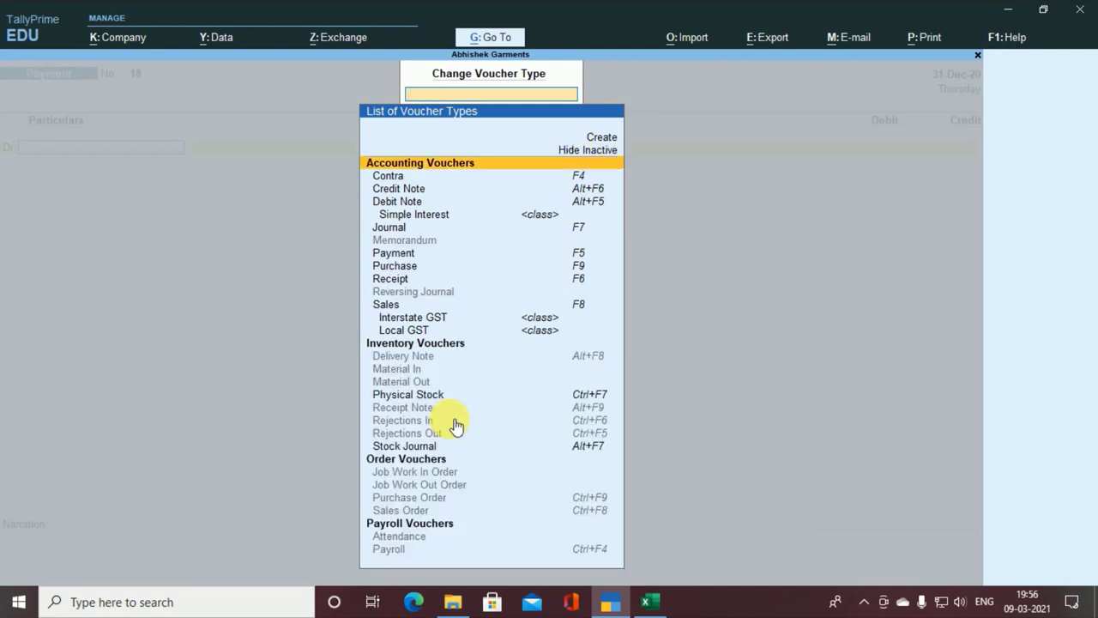
key("Down")
key("Down")
key("Down")
key("Down")
key("Down")
key("Down")
key("Down")
key("Down")
key("Down")
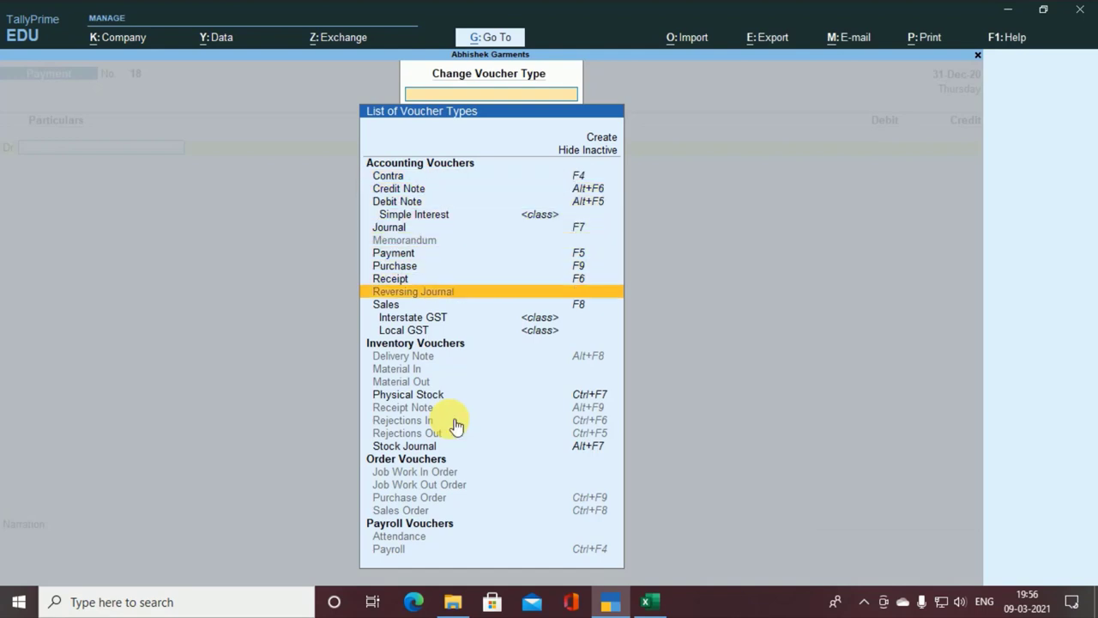
key("Down")
key("Down")
key("Down")
key("Down")
key("Down")
key("Down")
key("Down")
key("Down")
key("Down")
key("Down")
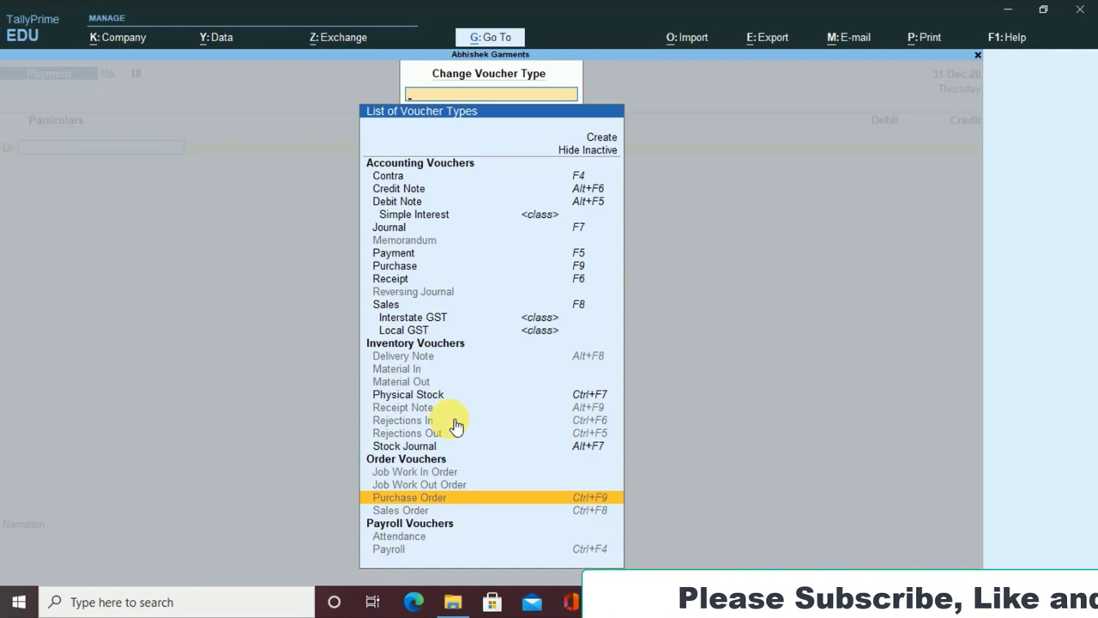
key("Return")
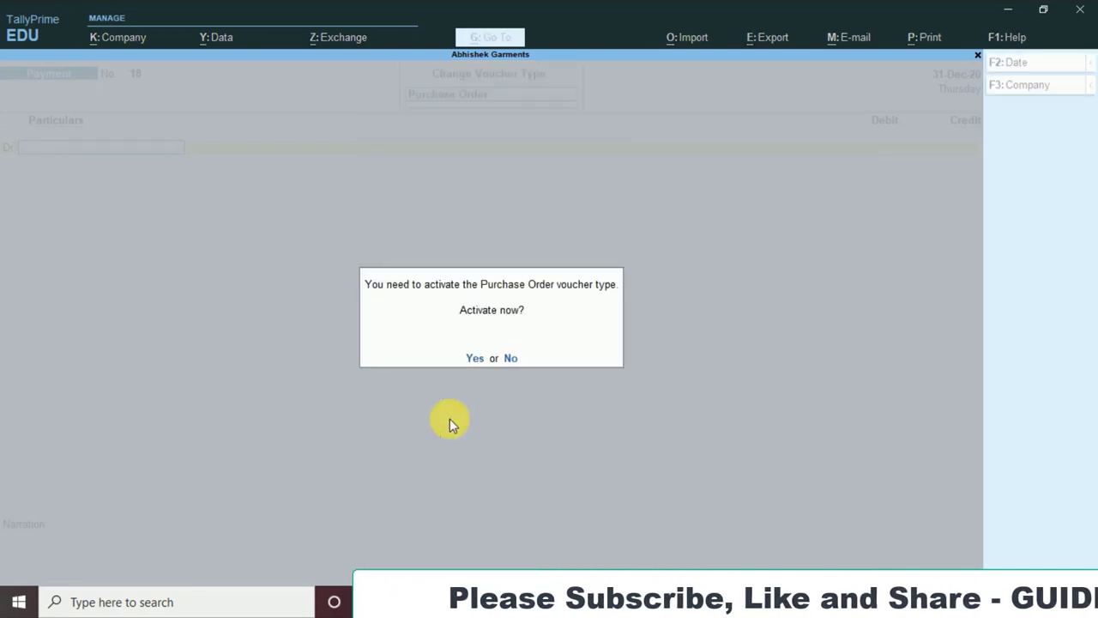
key("XF86AudioLowerVolume")
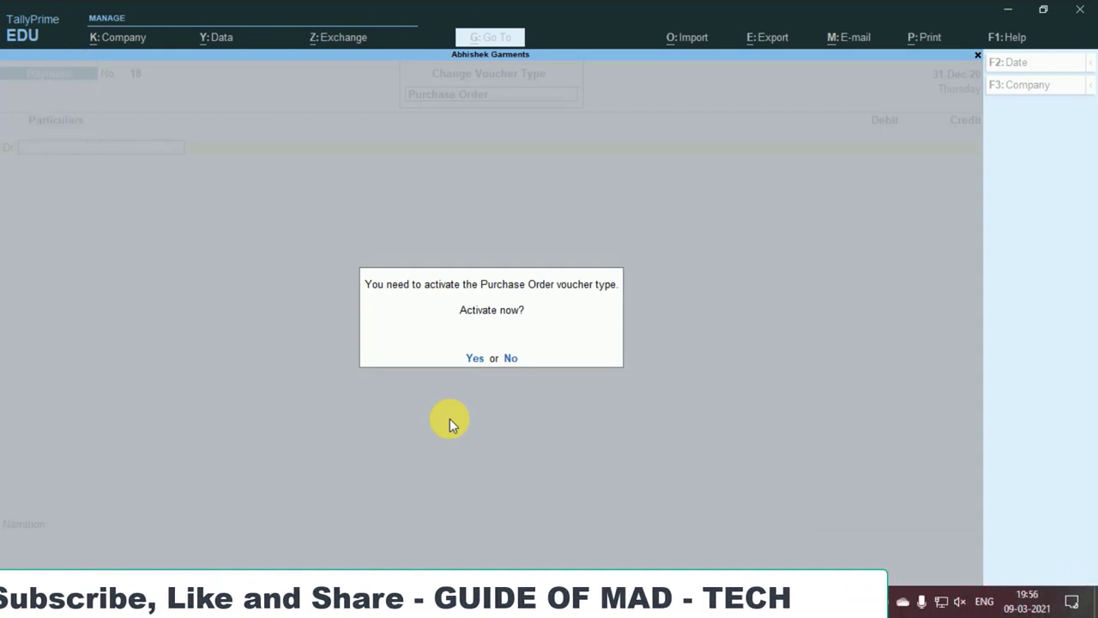
key("y")
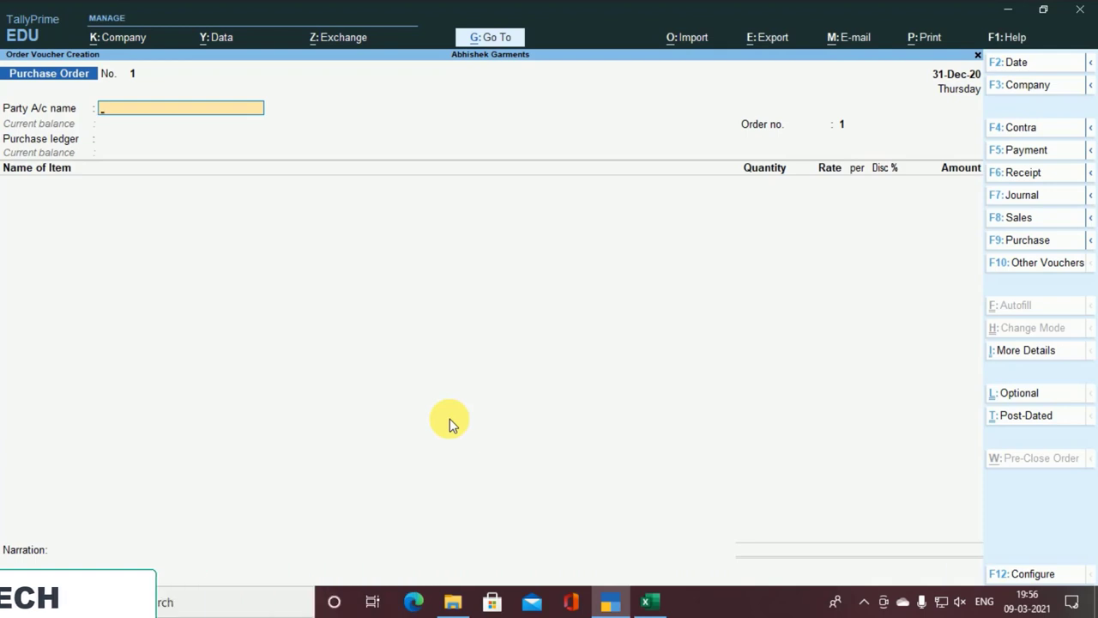
- Set the purchase order's voucher date to 1-Sep-20
key("F2")
type("1.9")
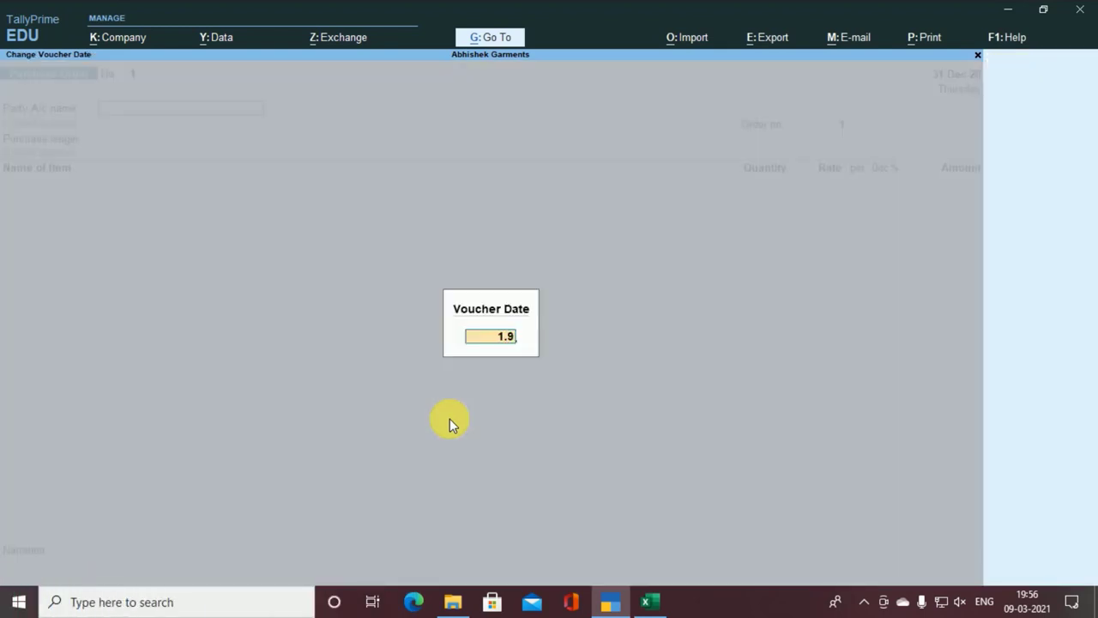
key("Return")
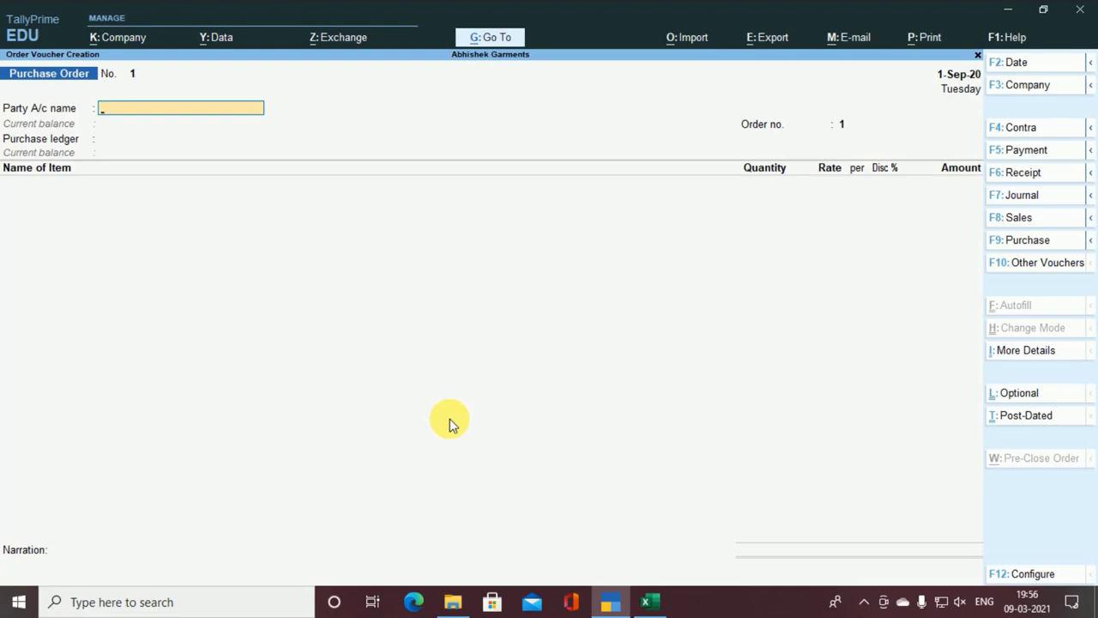
- Check the supplier in the Excel worksheet, and start a new party ledger named Bombay Deying in TallyPrime
key("alt+Tab")
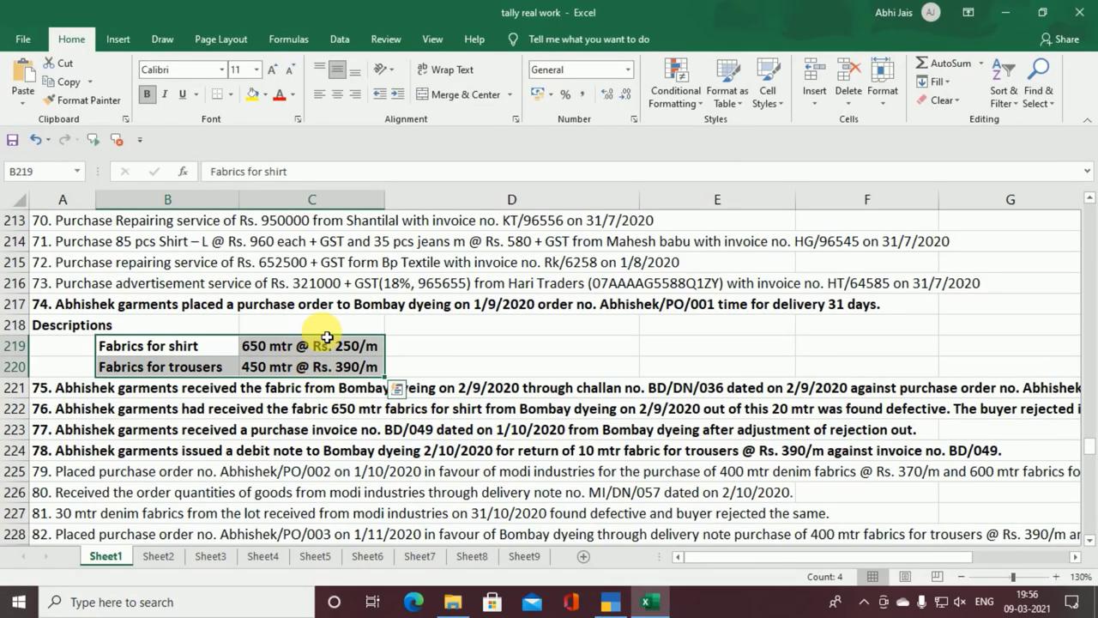
key("alt+Tab")
key("alt+c")
type("Bo")
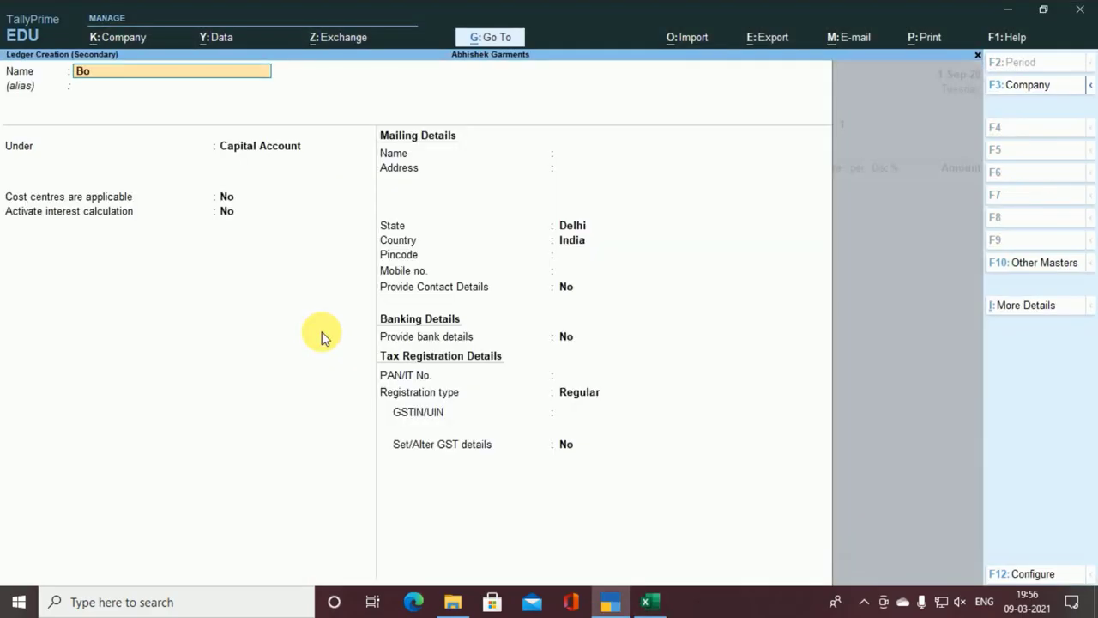
type("mbay Deying")
key("Return")
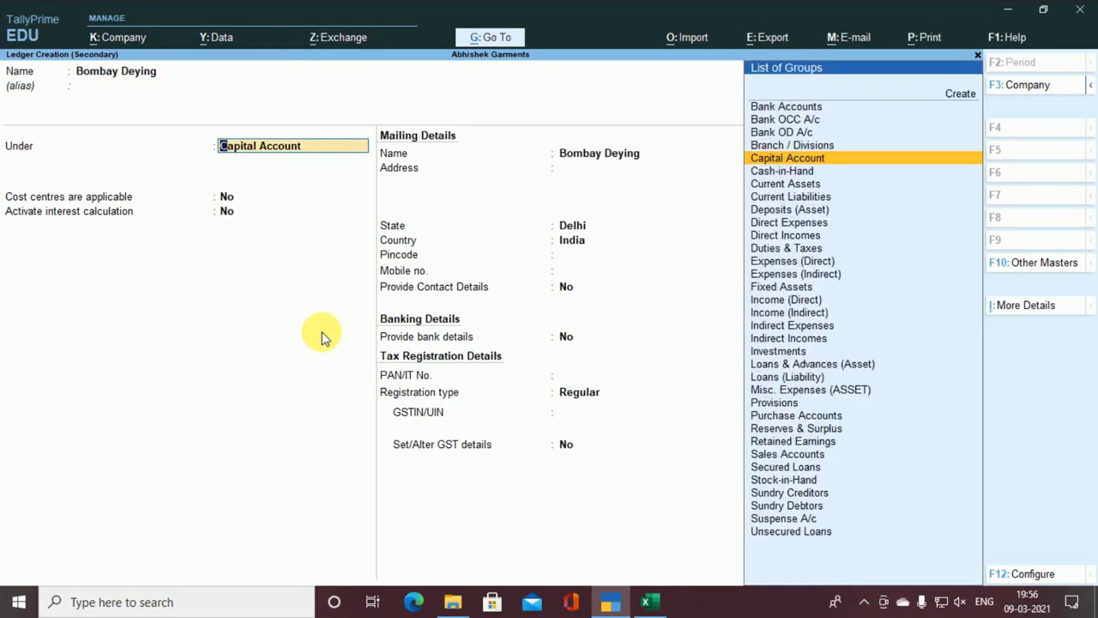
- Put the Bombay Deying ledger under Sundry Creditors and save it with the remaining defaults
type("S")
key("Down")
key("Down")
key("Down")
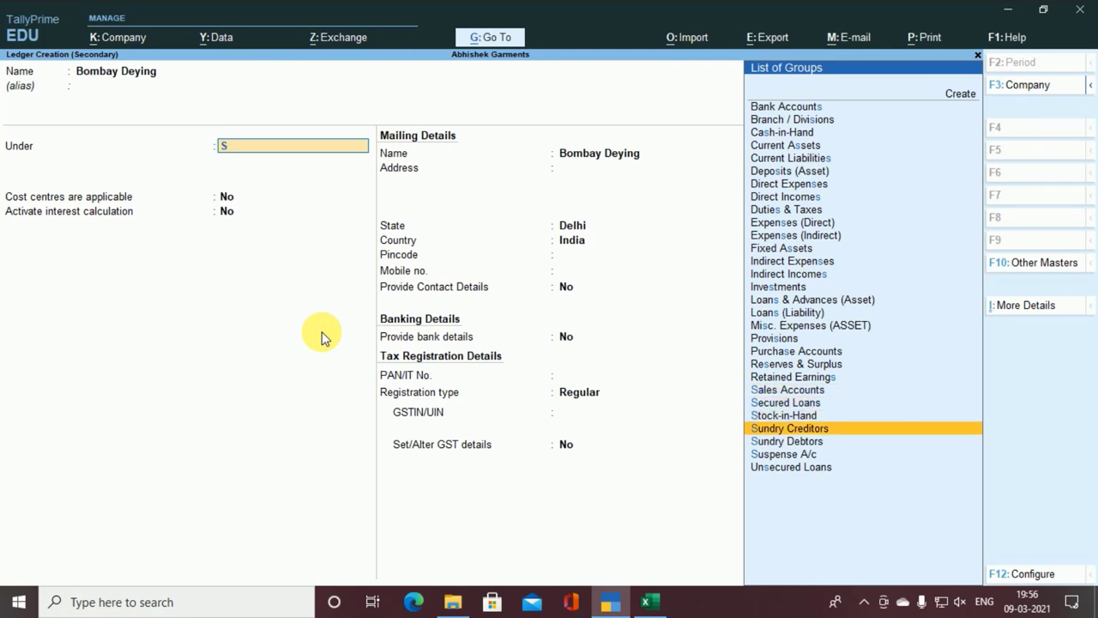
key("Return")
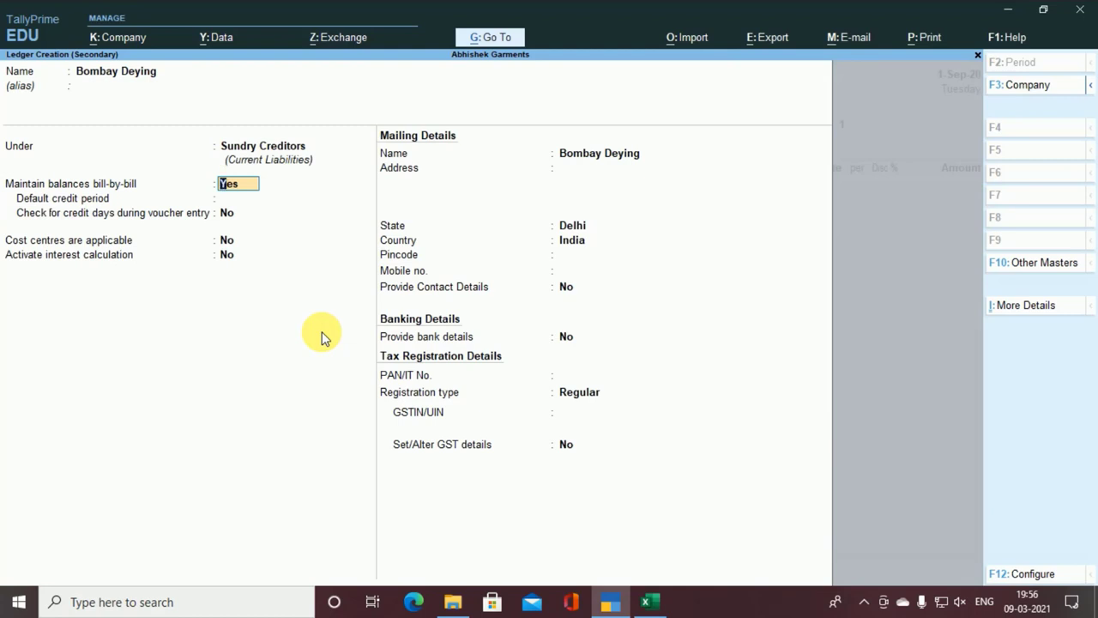
key("alt")
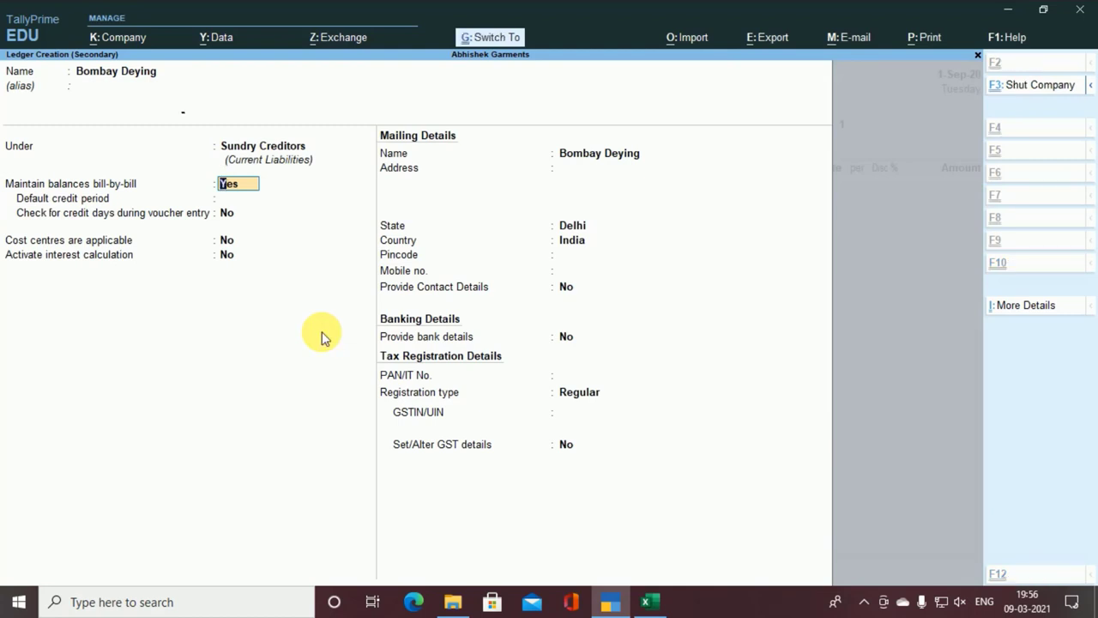
key("ctrl+a")
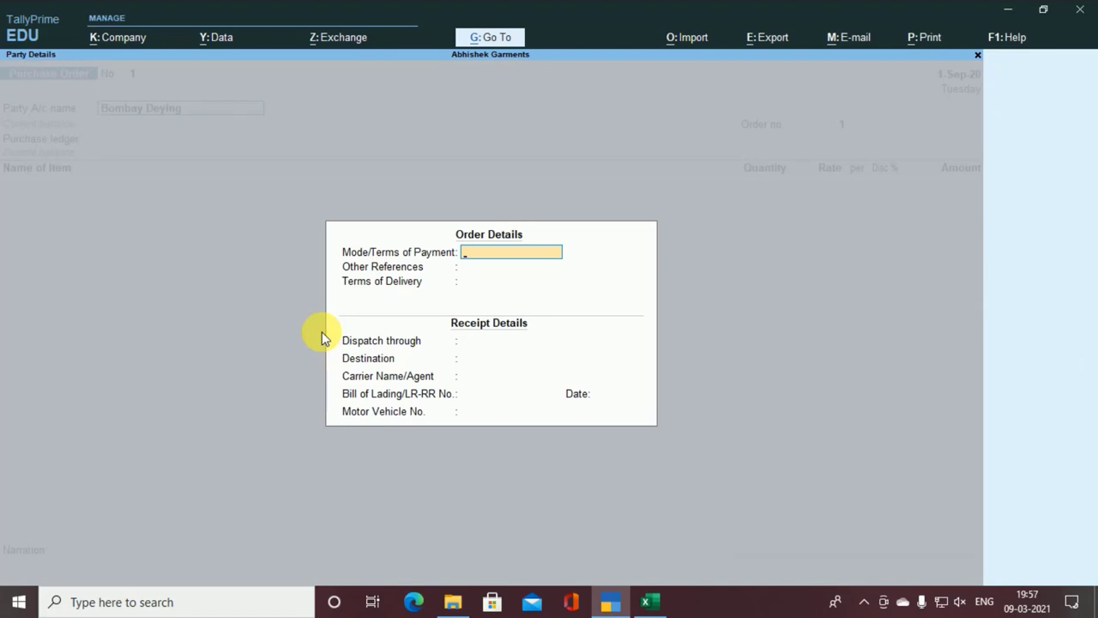
- Return from the blank order details to the supplier's party details and accept them as they are
key("ctrl")
key("Escape")
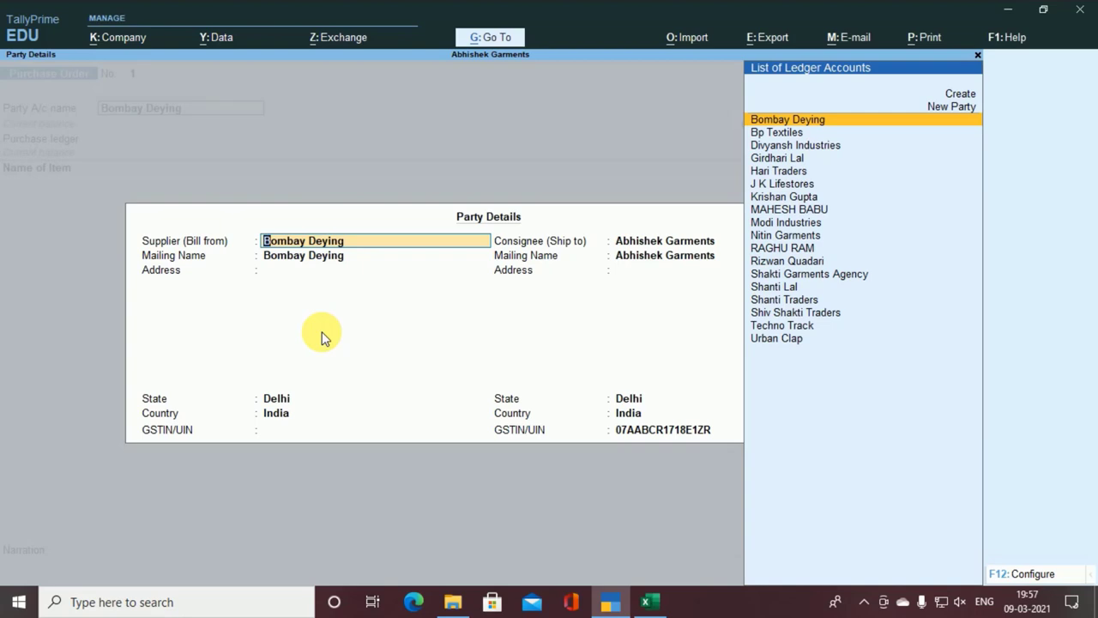
key("ctrl+a")
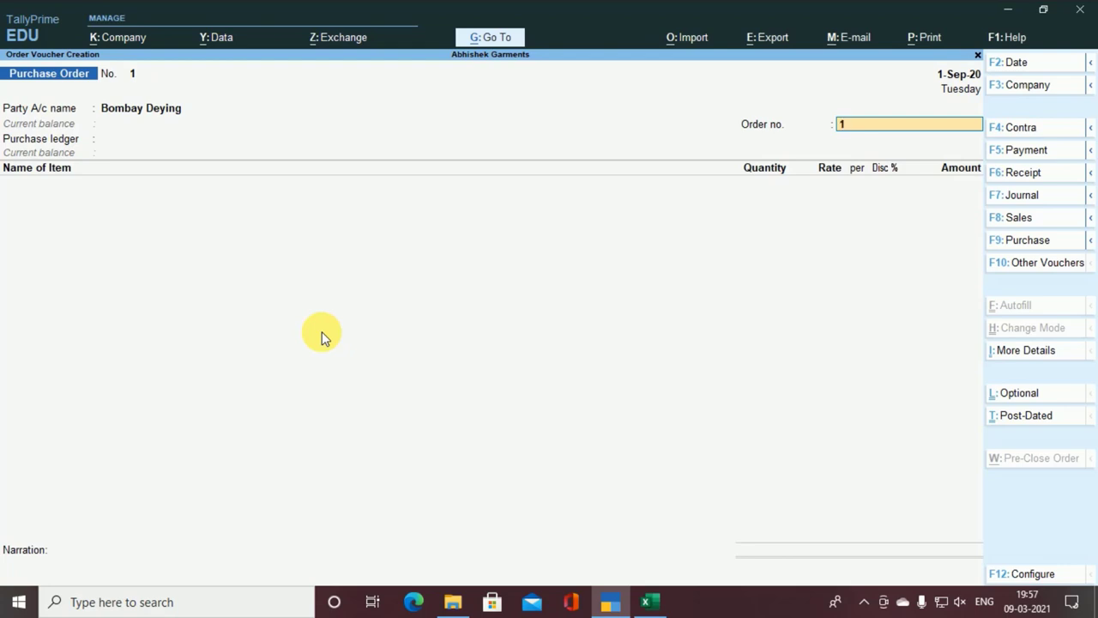
- Enter the purchase order number given in entry 74 of the Excel worksheet and choose Purchase A/c as the purchase ledger
key("alt+Tab")
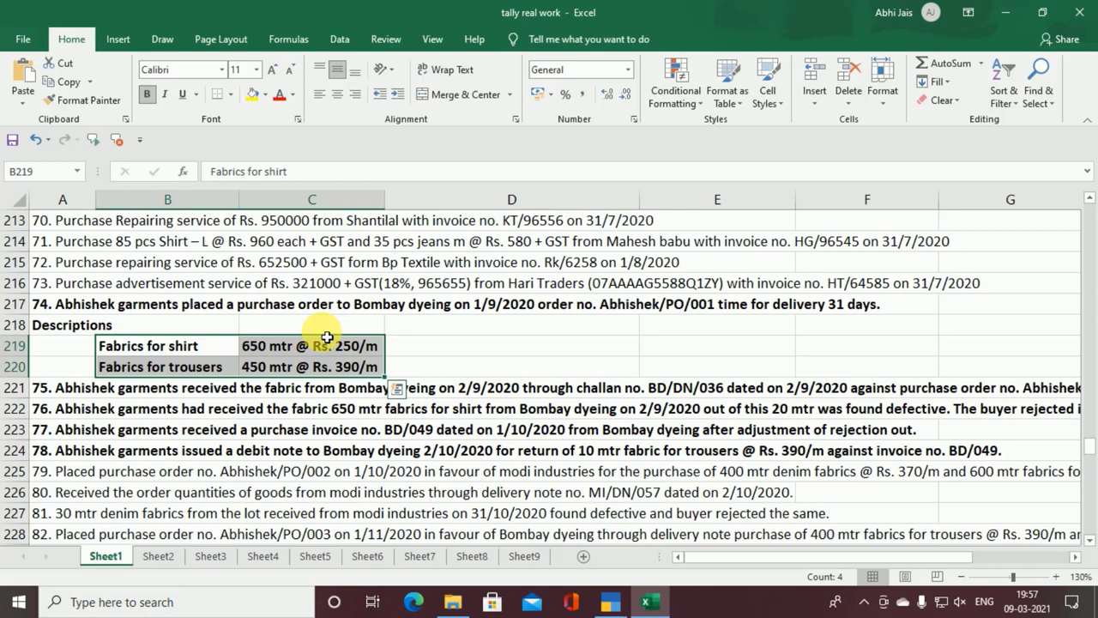
key("alt+Tab")
type("Ab")
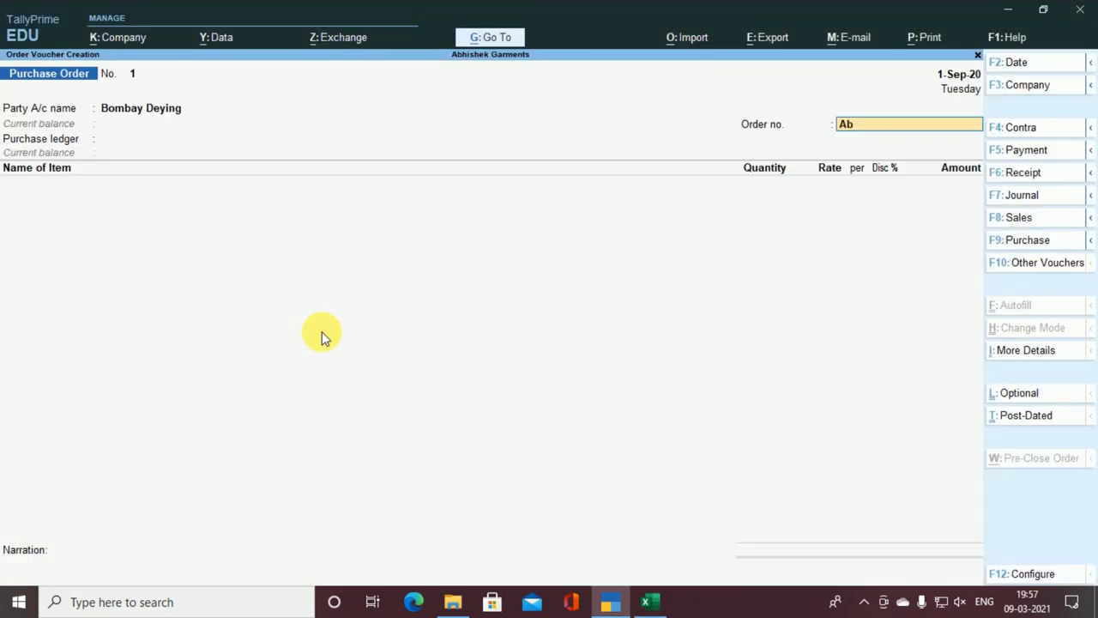
type("hishek")
type("/pu")
key("BackSpace")
key("BackSpace")
type("PO/001")
key("Return")
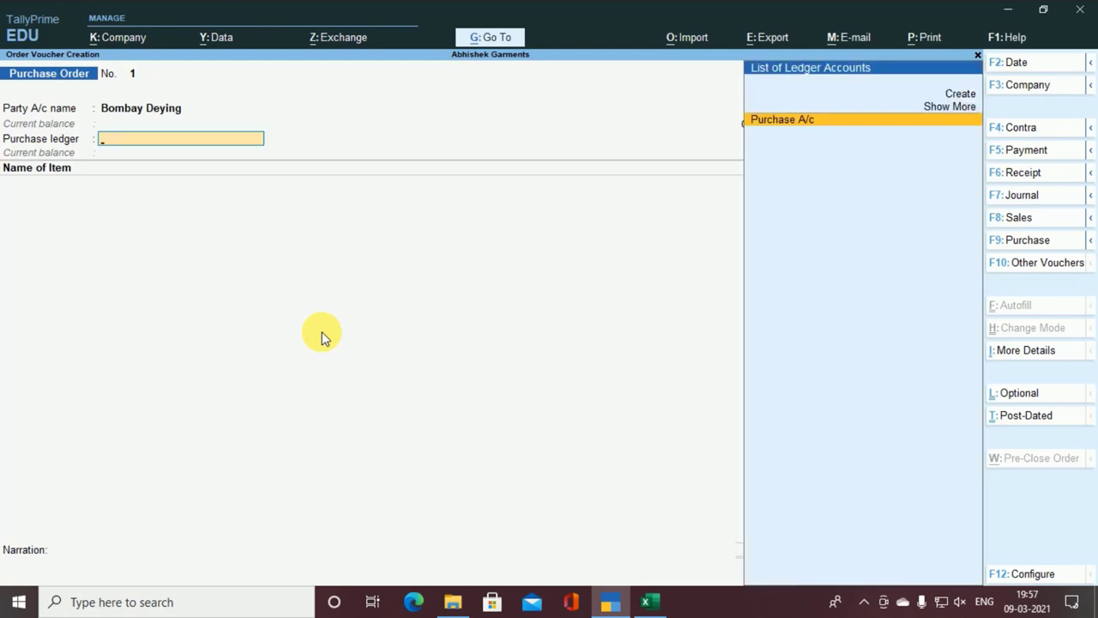
key("Return")
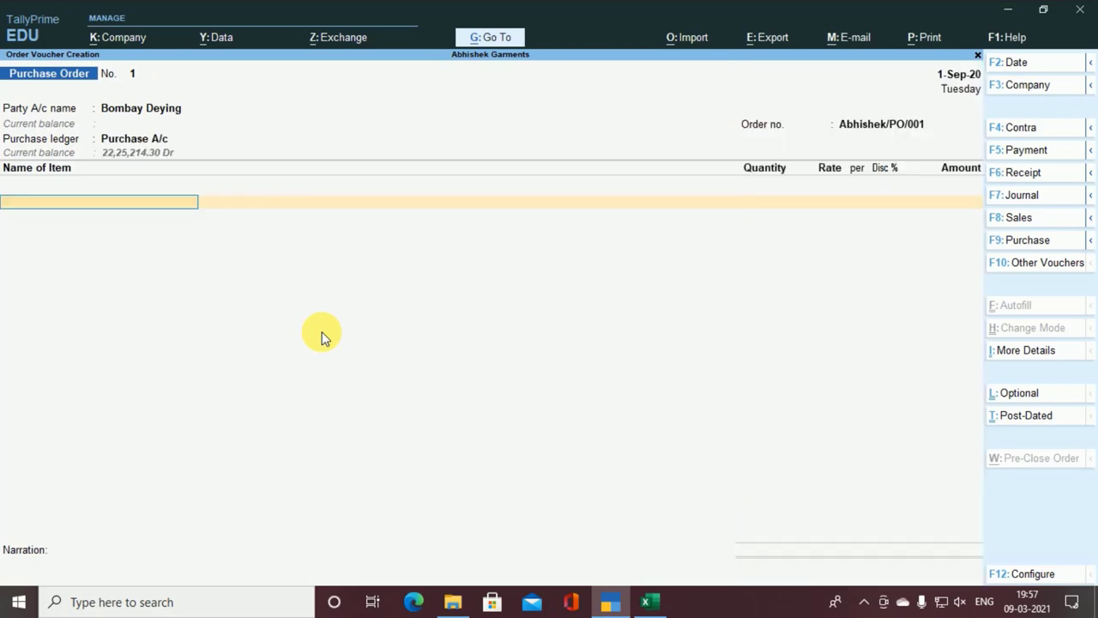
- Check the first fabric of entry 74 in the Excel worksheet, and start a new stock item named Fabric for Shirt in TallyPrime
key("alt+Tab")
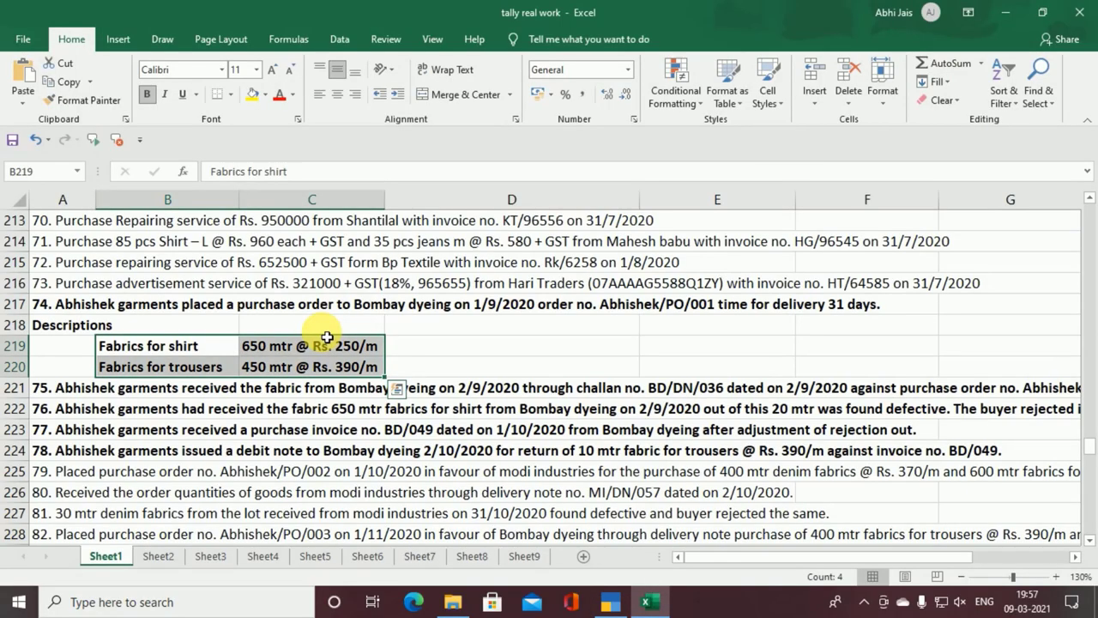
key("alt+Tab")
type("F")
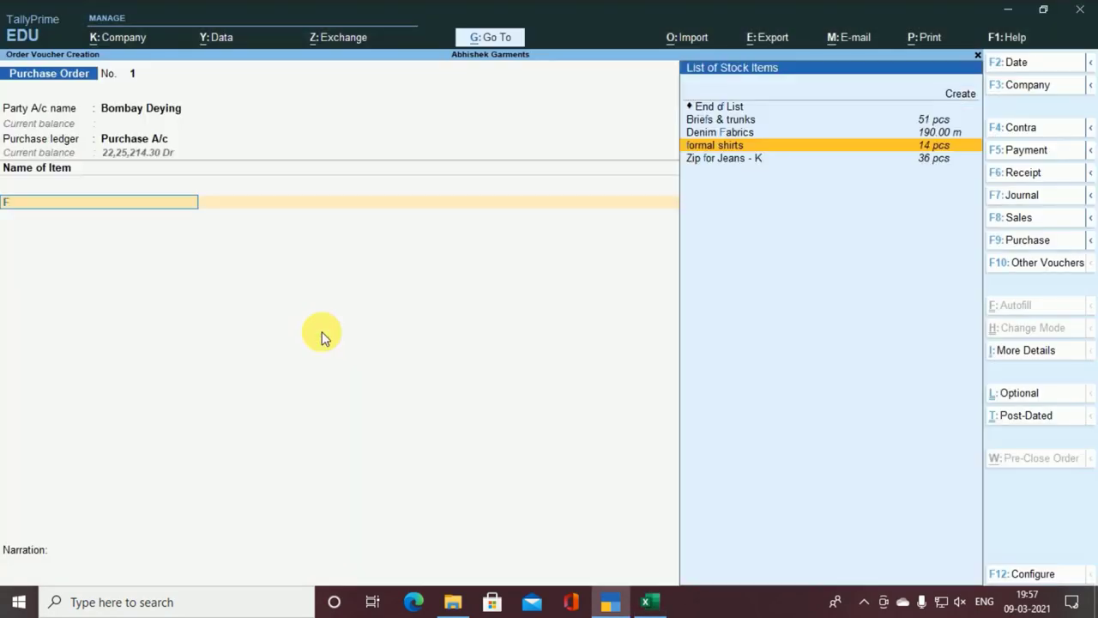
key("alt+c")
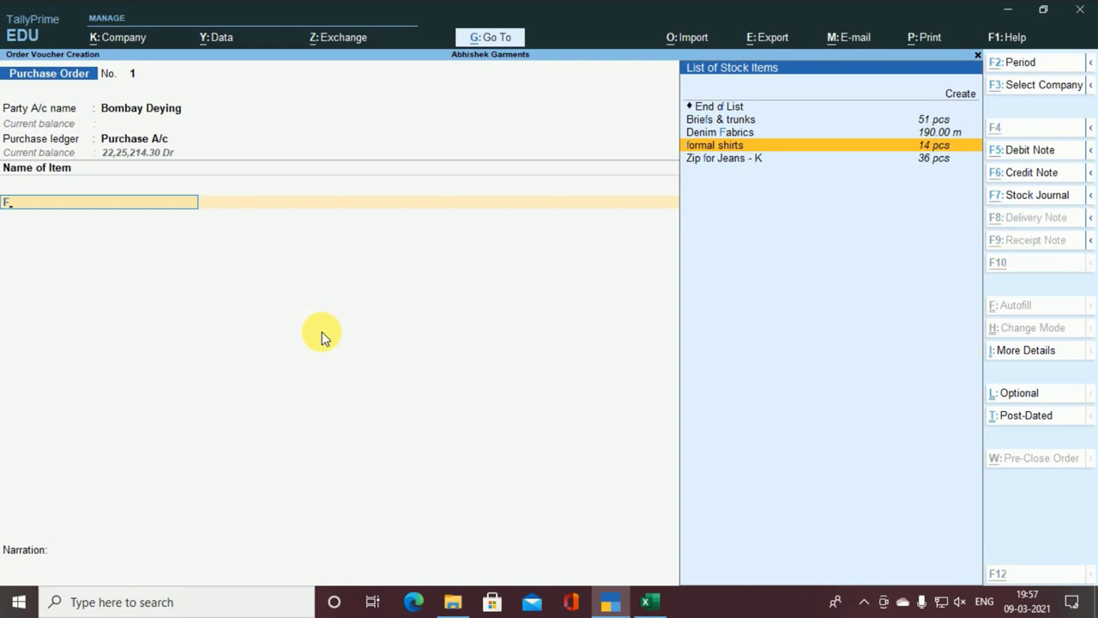
type("Fabr")
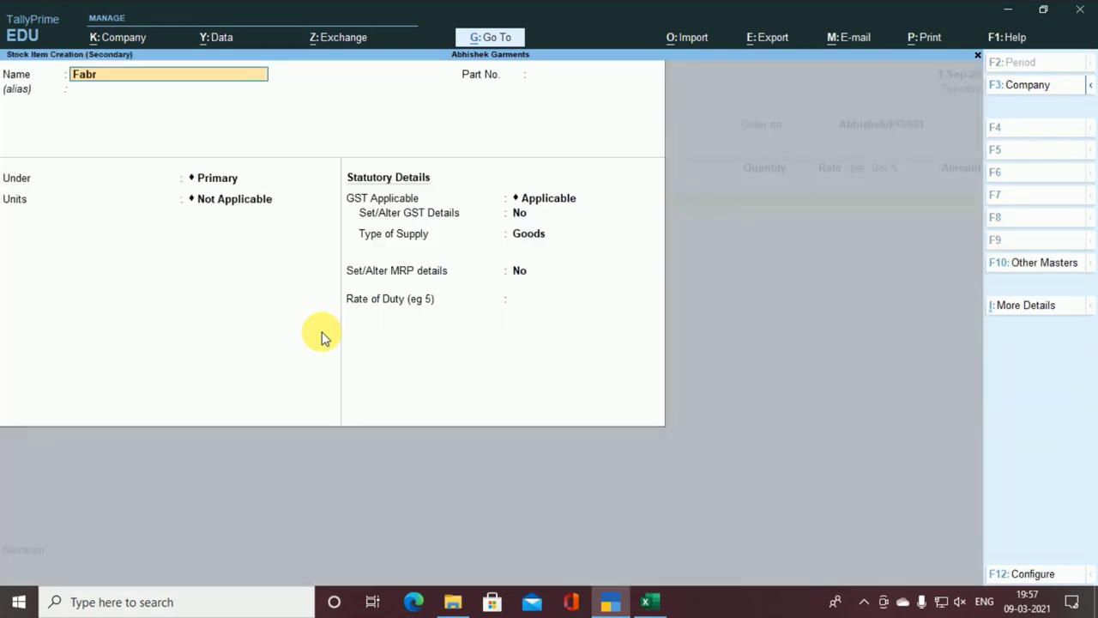
type("ic for Shirt")
key("Return")
key("Return")
key("Return")
key("Return")
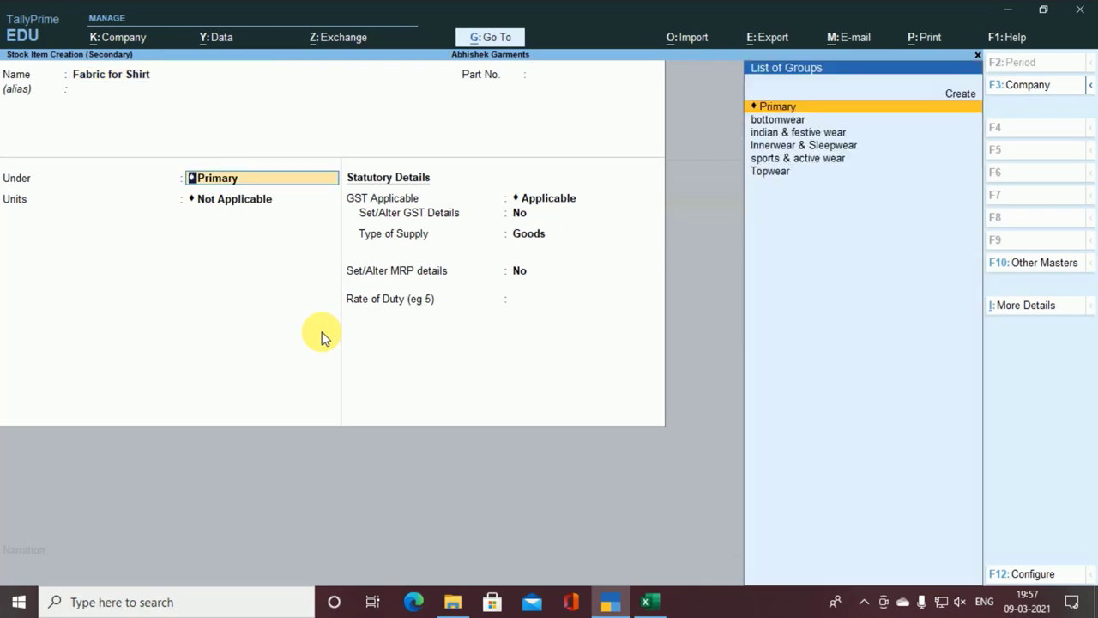
- Keep the Fabric for Shirt item under Primary, set its unit to m, and save it with the remaining defaults
key("alt+Tab")
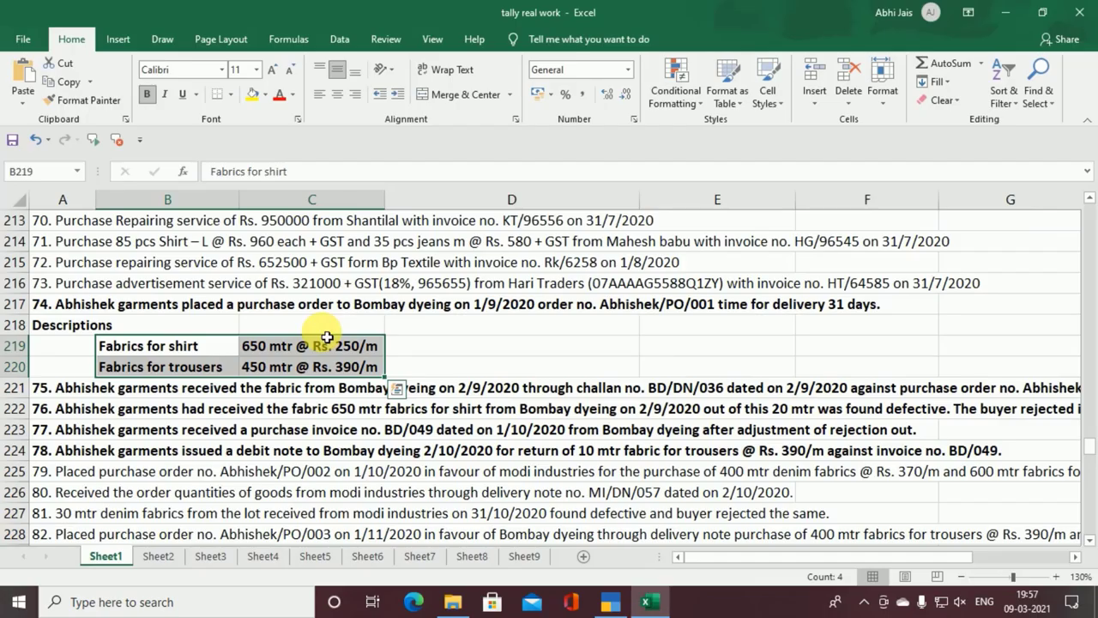
key("alt+Tab")
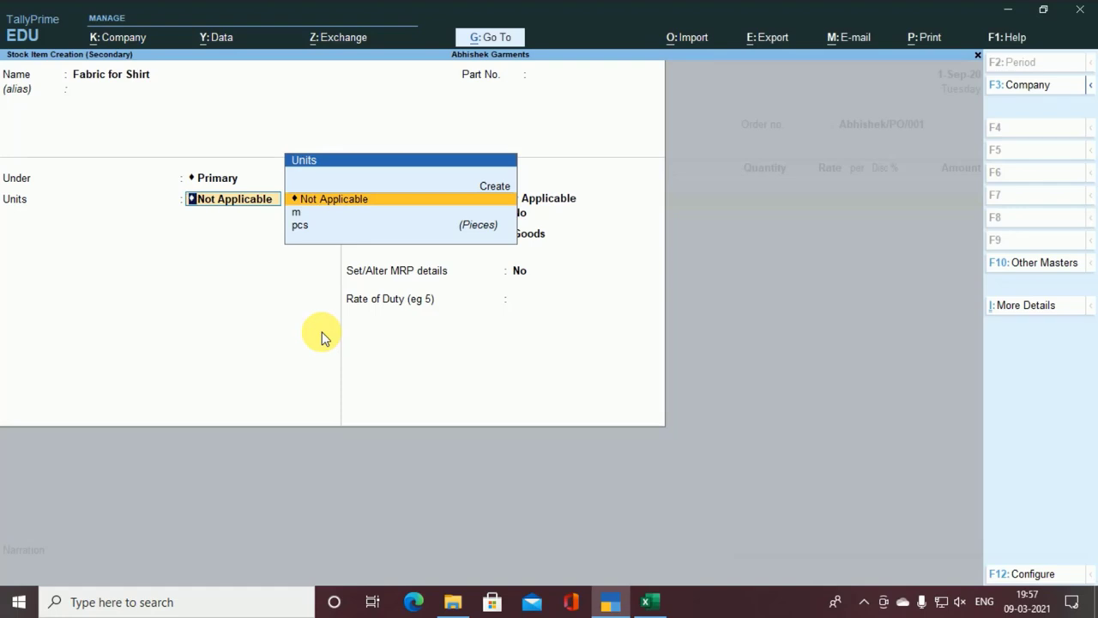
key("Down")
key("Return")
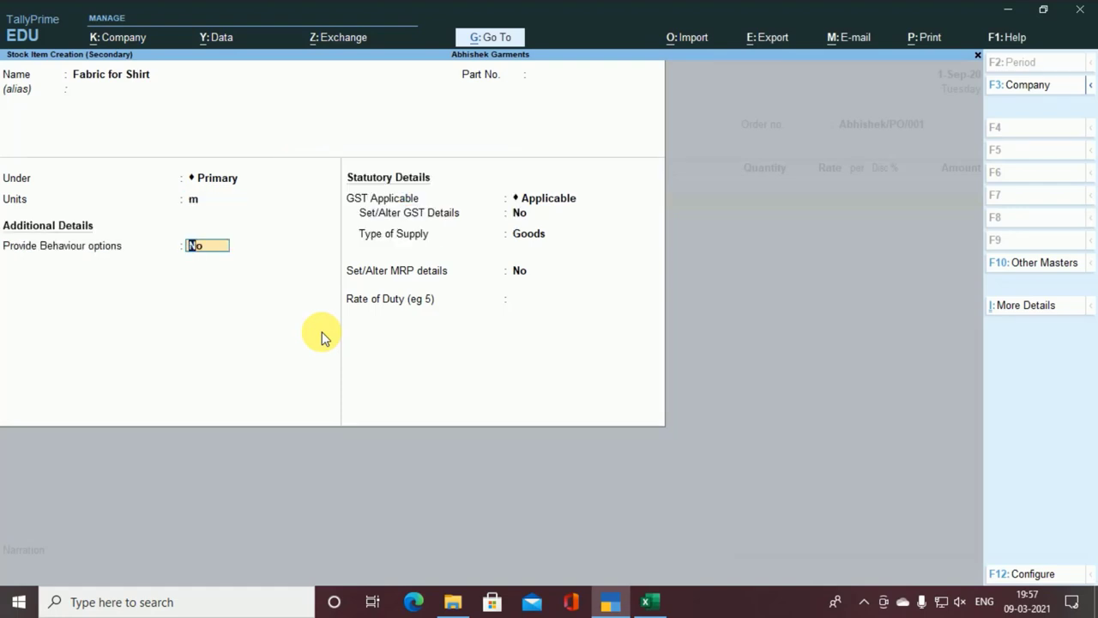
key("Return")
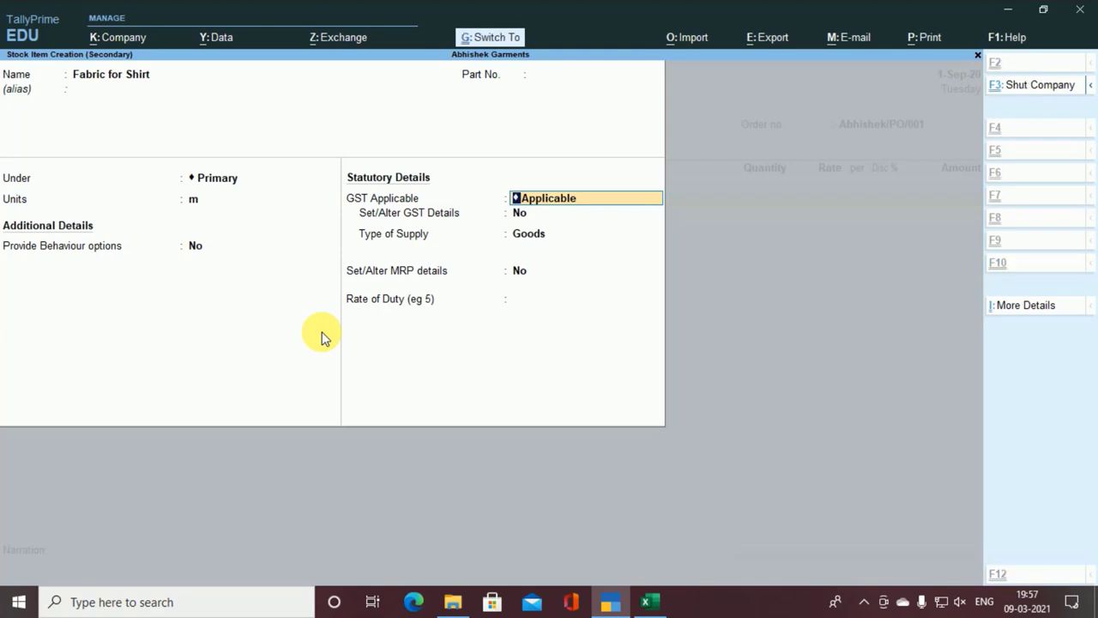
key("ctrl+a")
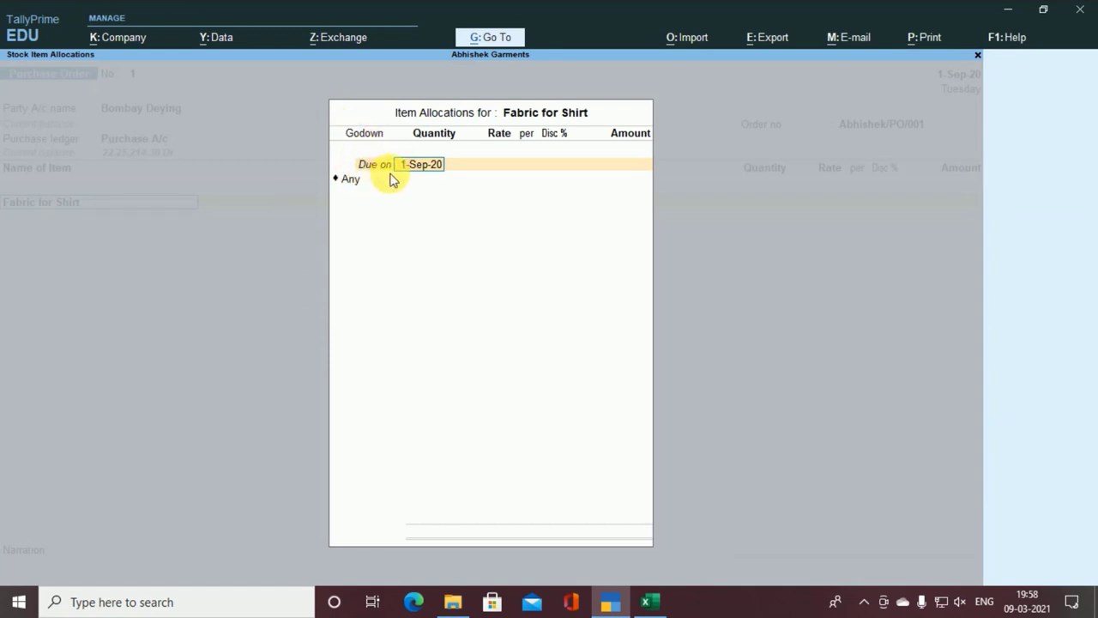
- Set the Fabric for Shirt allocation due in 31 days and choose Main Location as its godown
type("31")
key("Return")
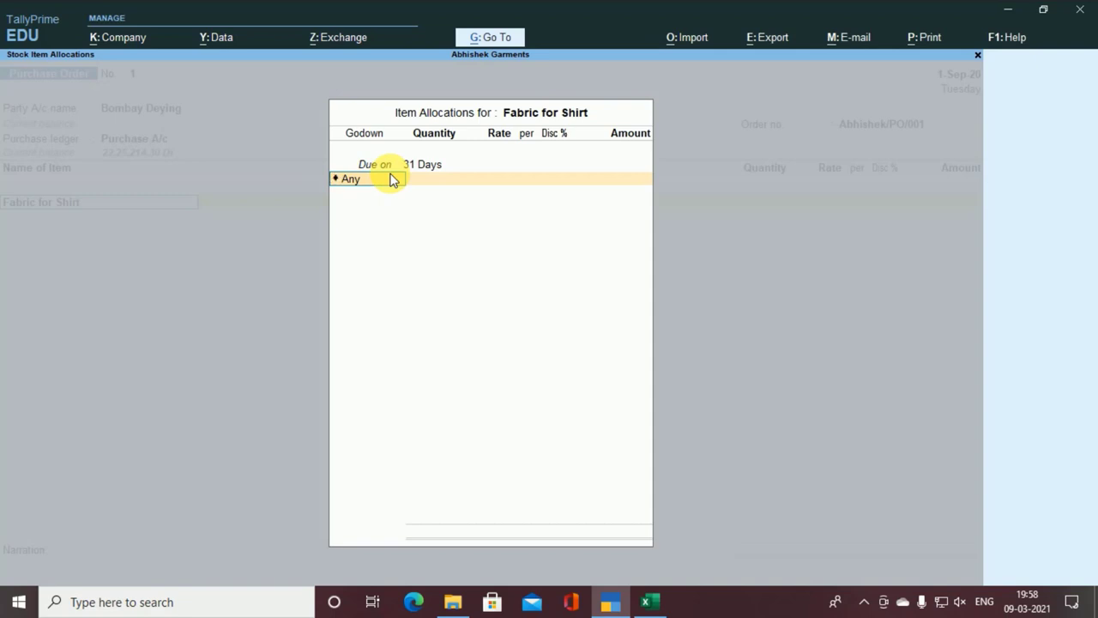
type("M")
key("Return")
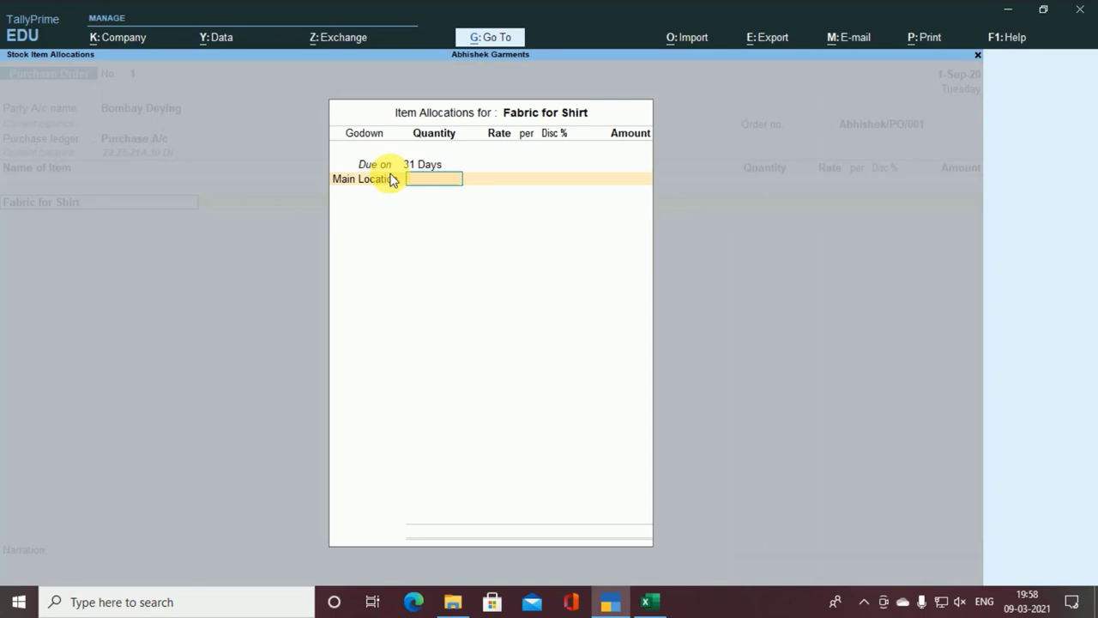
- Enter 650 m at a rate of 250 for Fabric for Shirt, as listed in the Excel worksheet, and complete its allocation
key("alt+Tab")
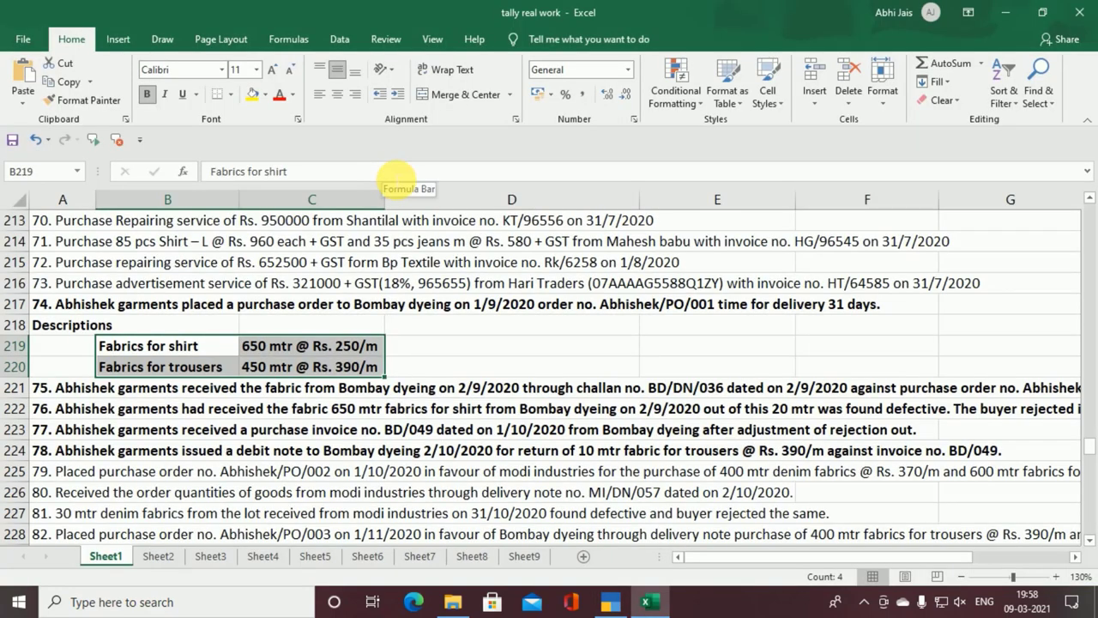
key("alt+Tab")
type("650")
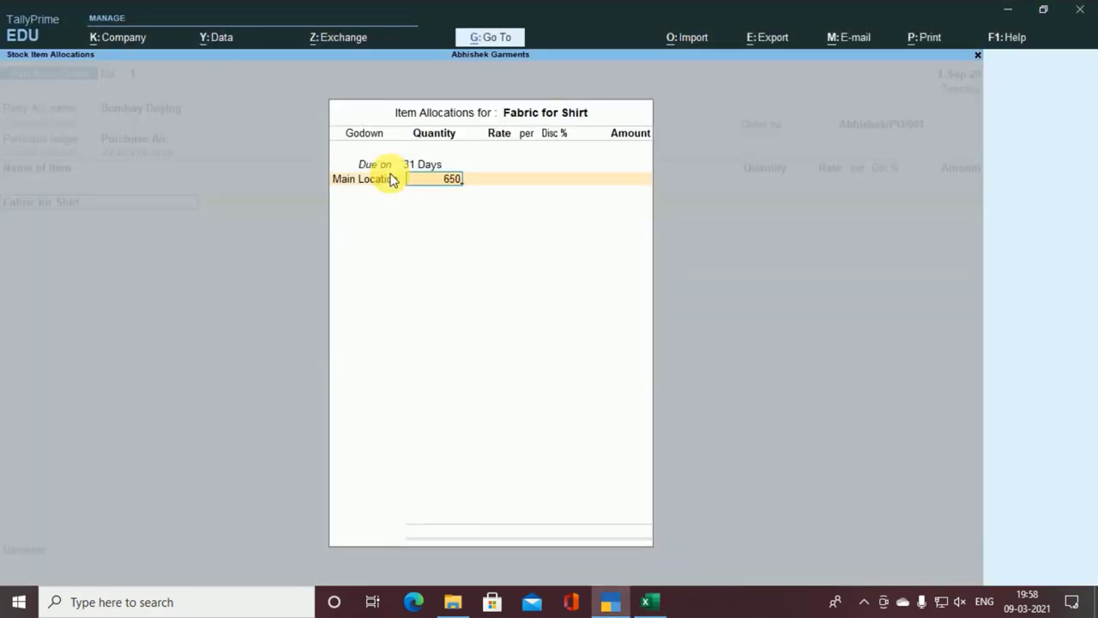
key("Return")
key("alt+Tab")
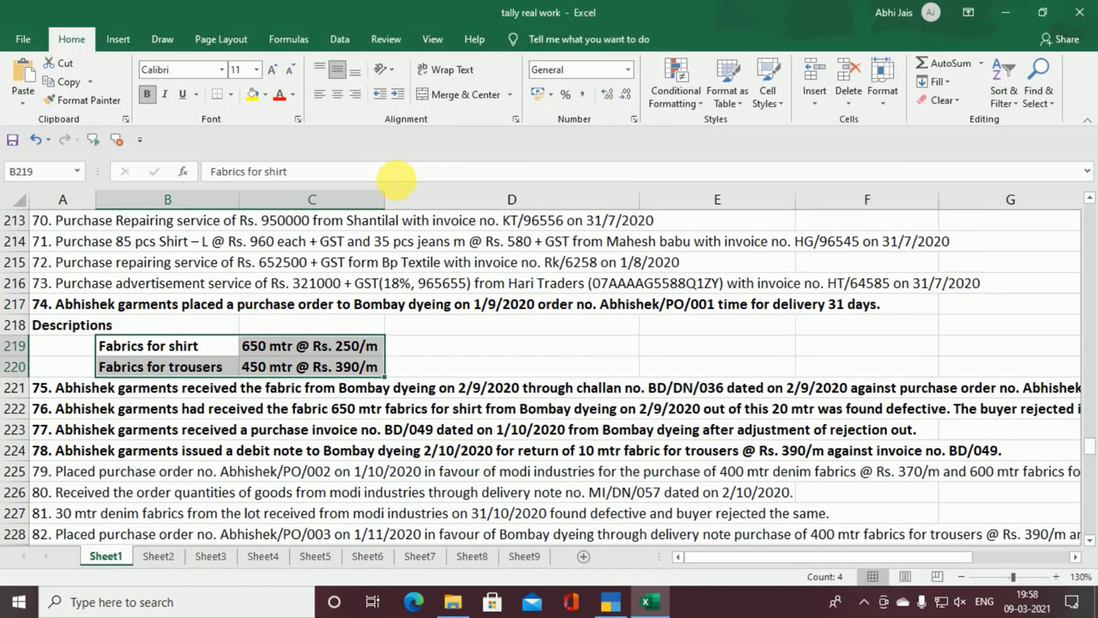
key("alt+Tab")
type("250")
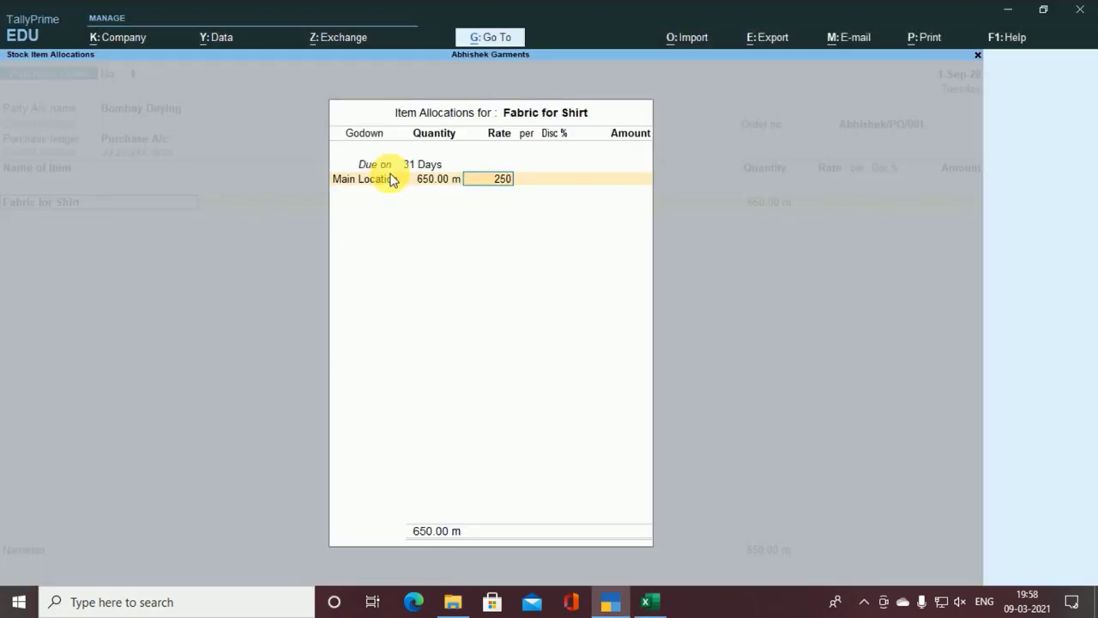
key("Return")
key("Return")
key("Return")
key("Return")
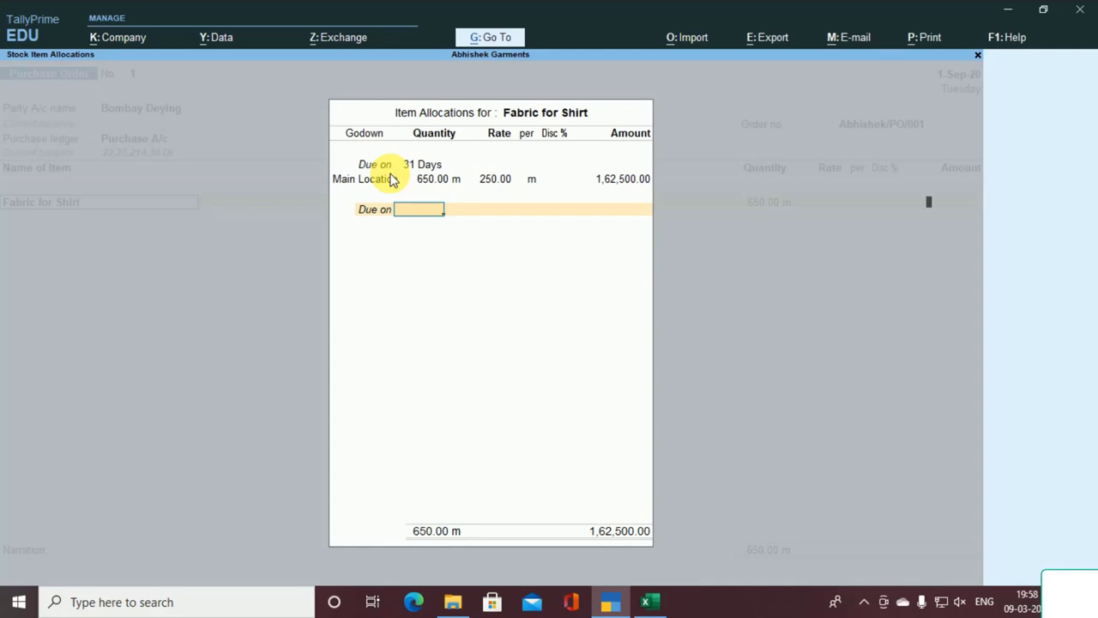
key("Return")
key("Return")
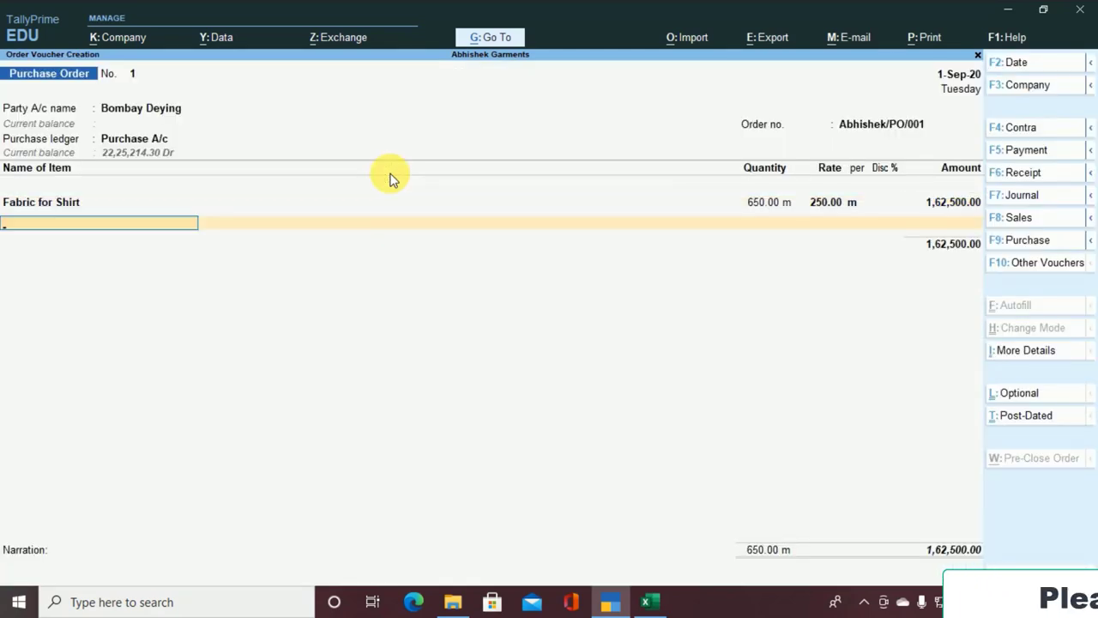
- Check the second fabric in the Excel worksheet, and start a new stock item named Fabrics for Trouser in TallyPrime
key("alt+c")
key("alt+Tab")
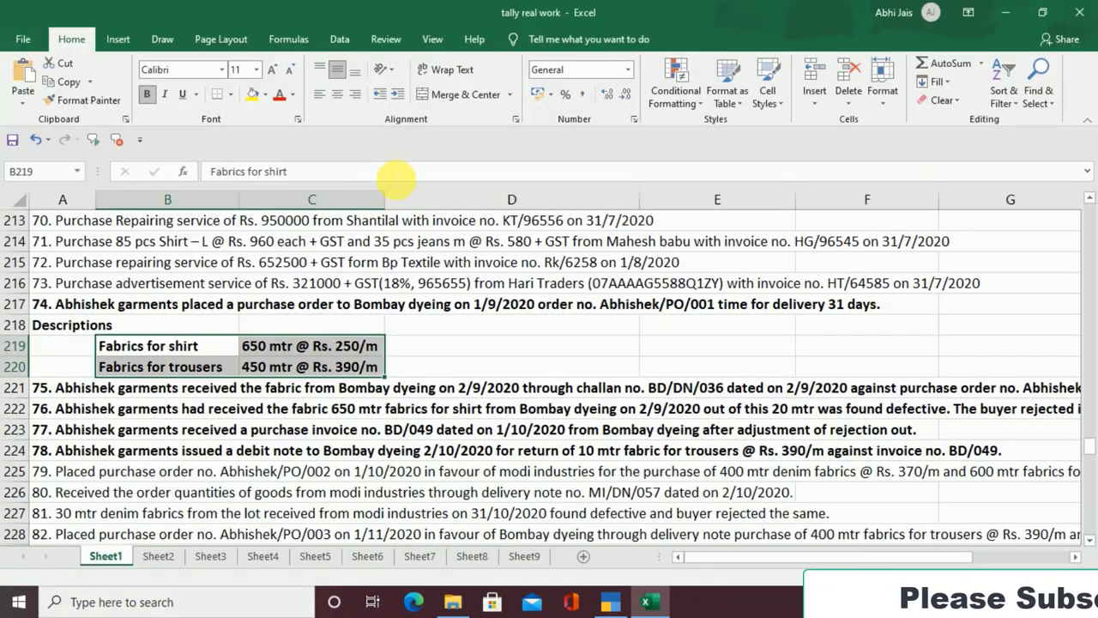
key("alt+Tab")
type("Fiber")
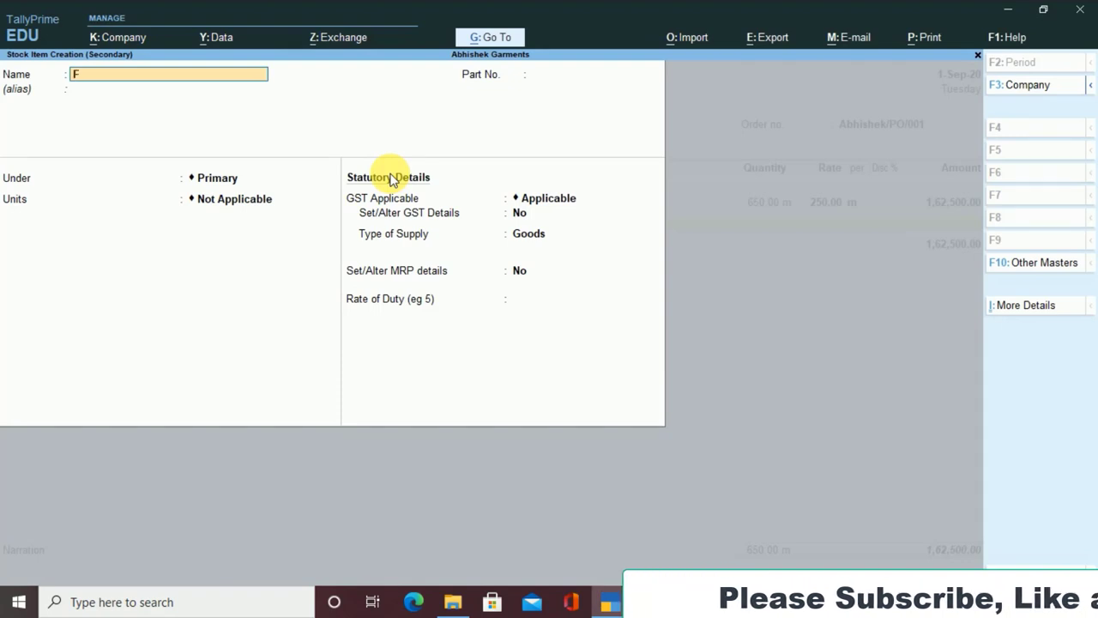
key("BackSpace")
key("BackSpace")
key("BackSpace")
key("BackSpace")
type("abr")
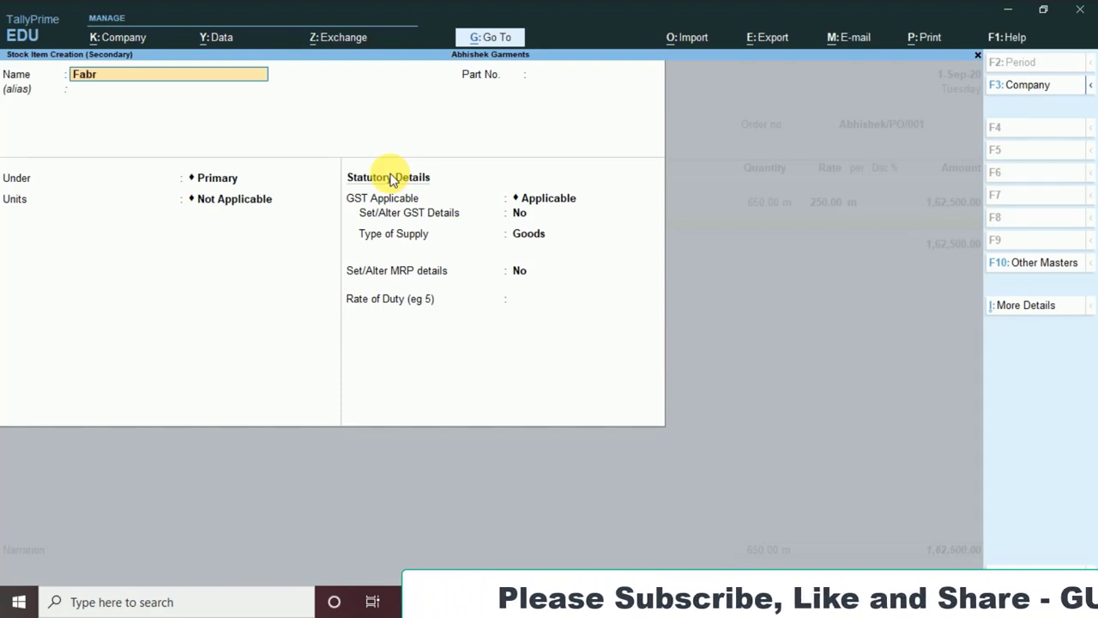
type("ics for Trouser")
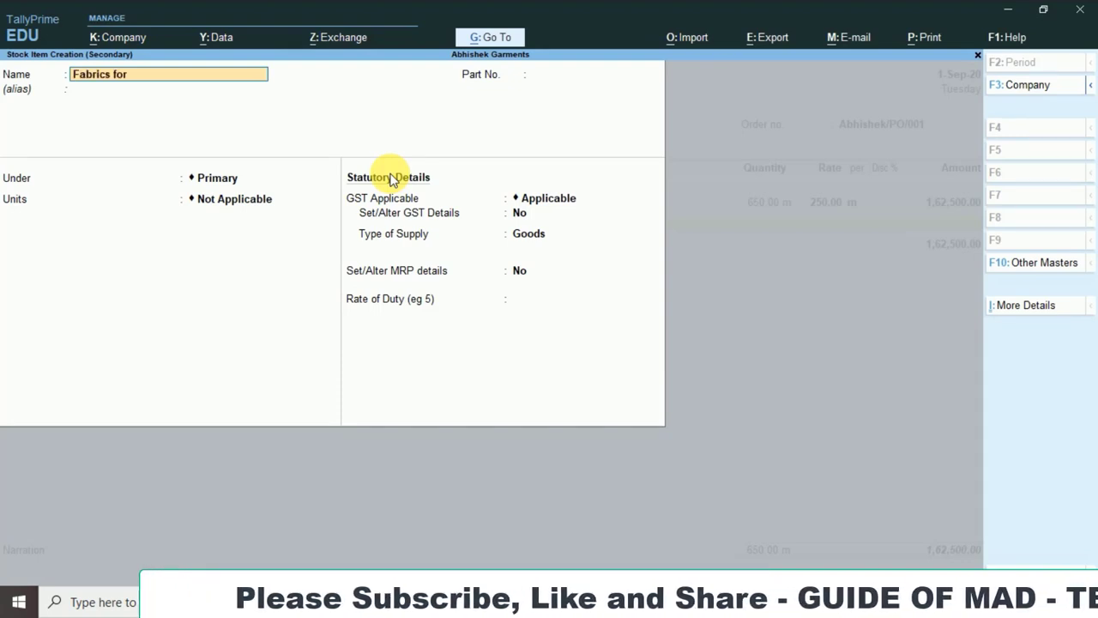
key("Return")
key("Return")
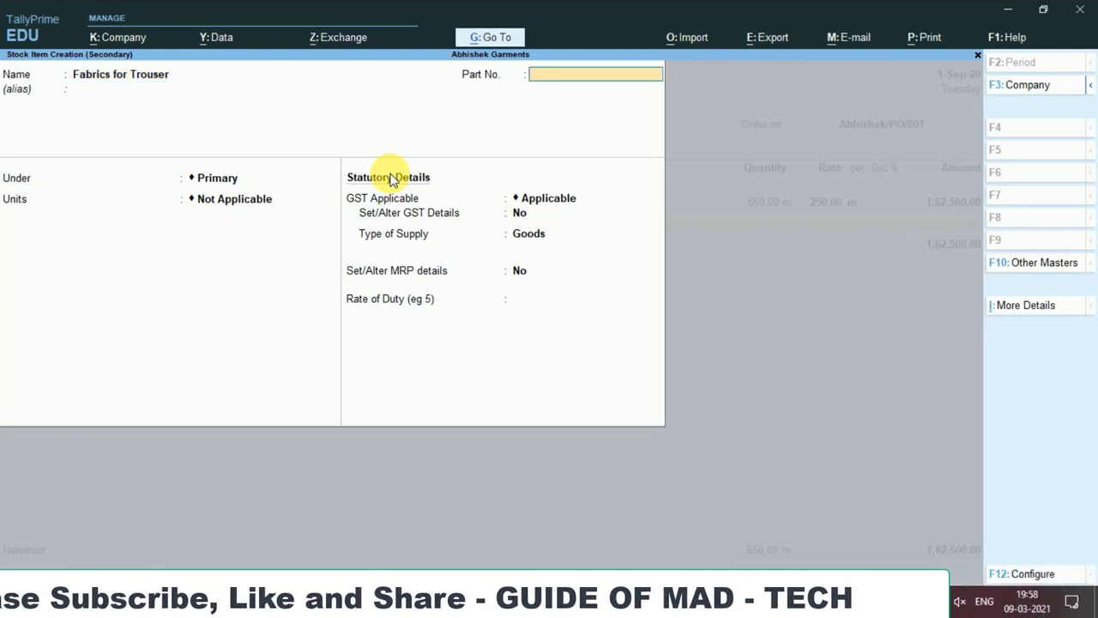
- Keep the Fabrics for Trouser item under Primary, set its unit to m, and save it with the remaining defaults
key("Return")
key("Return")
key("Down")
key("Return")
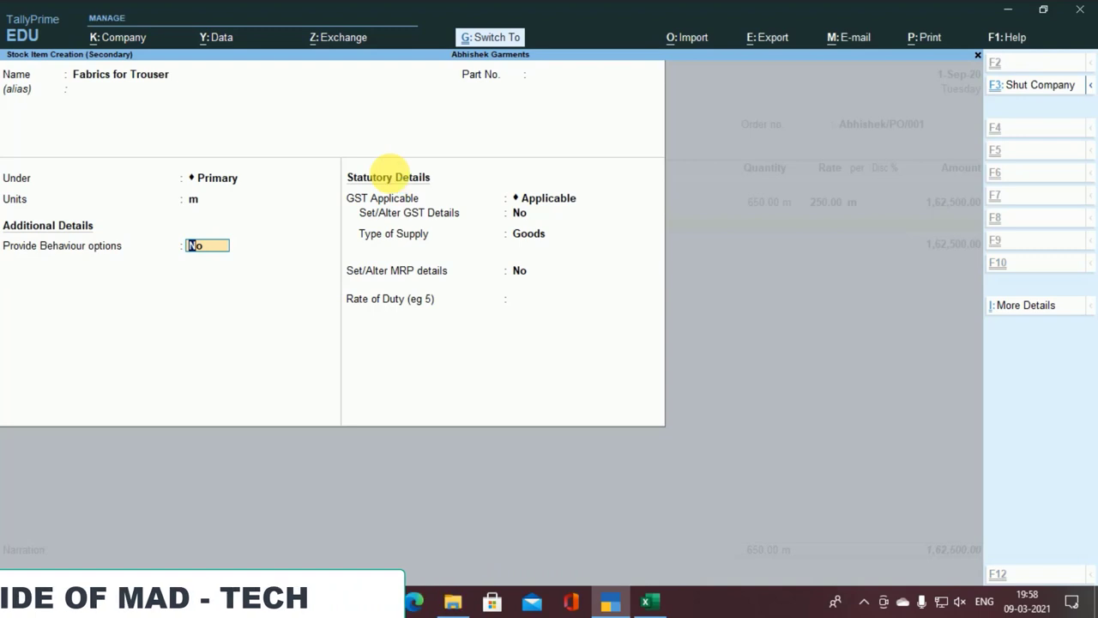
key("ctrl+a")
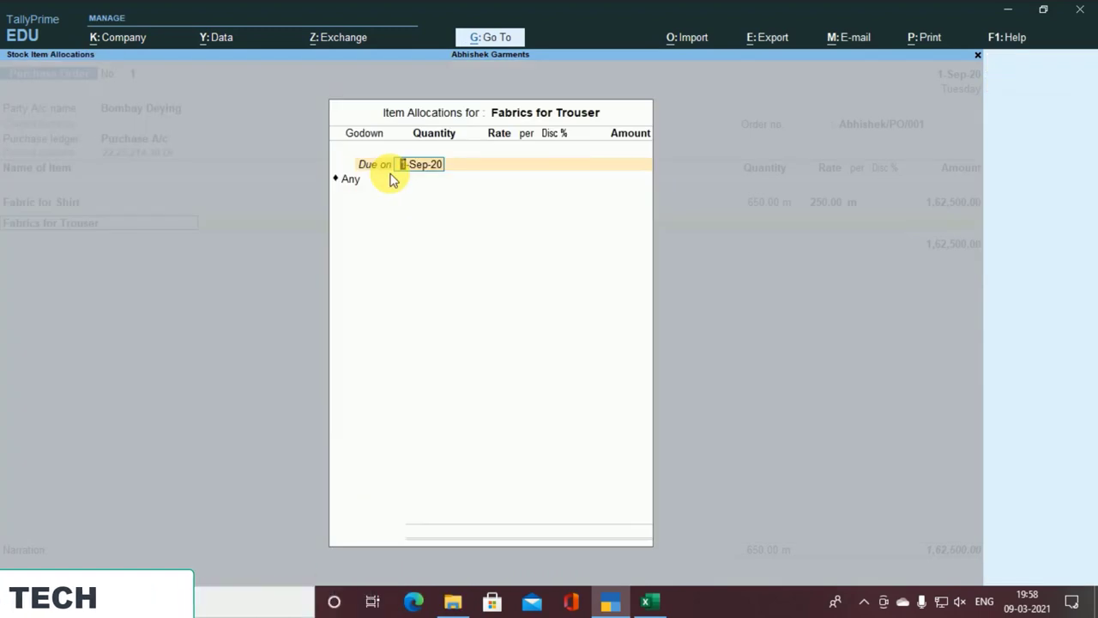
- Set the Fabrics for Trouser allocation due in 31 days and choose Main Location as its godown
type("31")
key("Return")
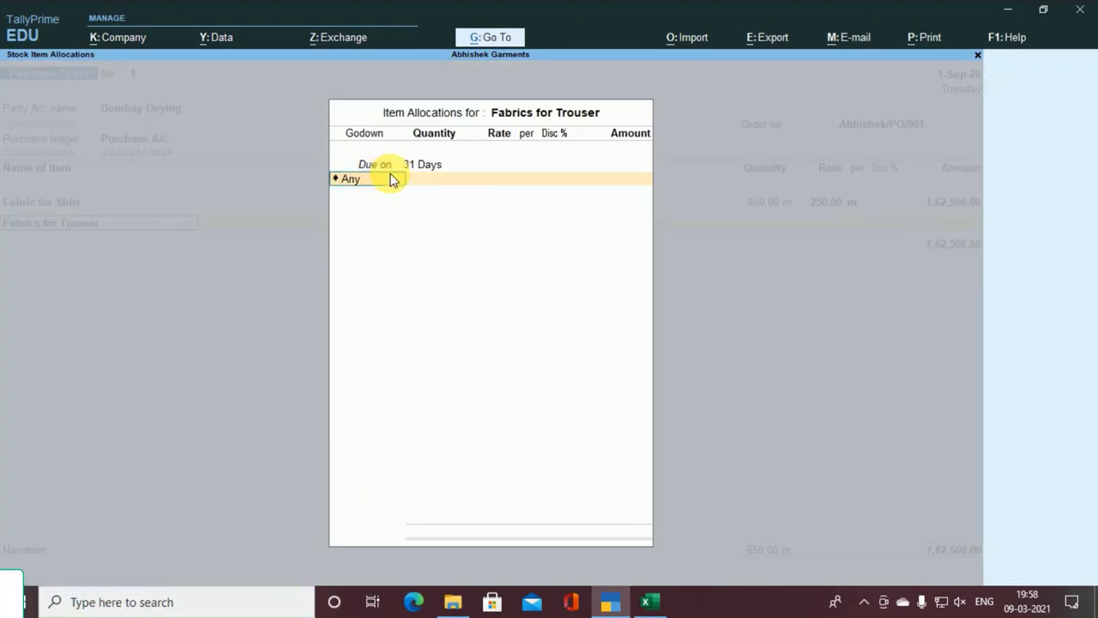
type("M")
key("Return")
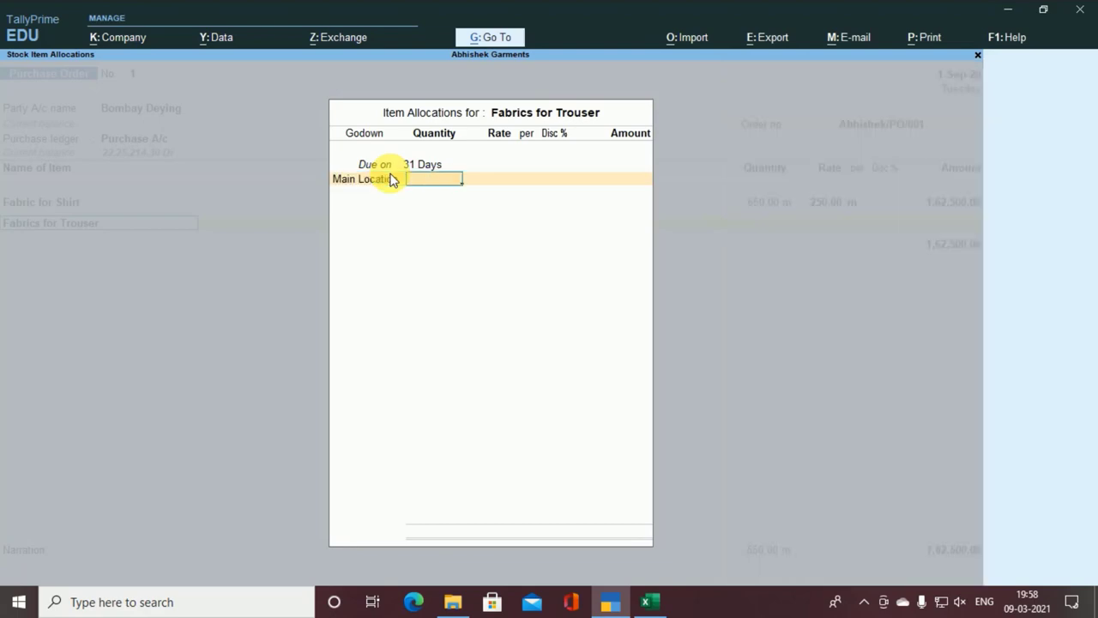
- Enter 450 m at a rate of 390 for Fabrics for Trouser, as listed in the Excel worksheet, and complete its allocation
key("alt+Tab")
key("alt+Tab")
type("450")
key("Return")
key("alt+Tab")
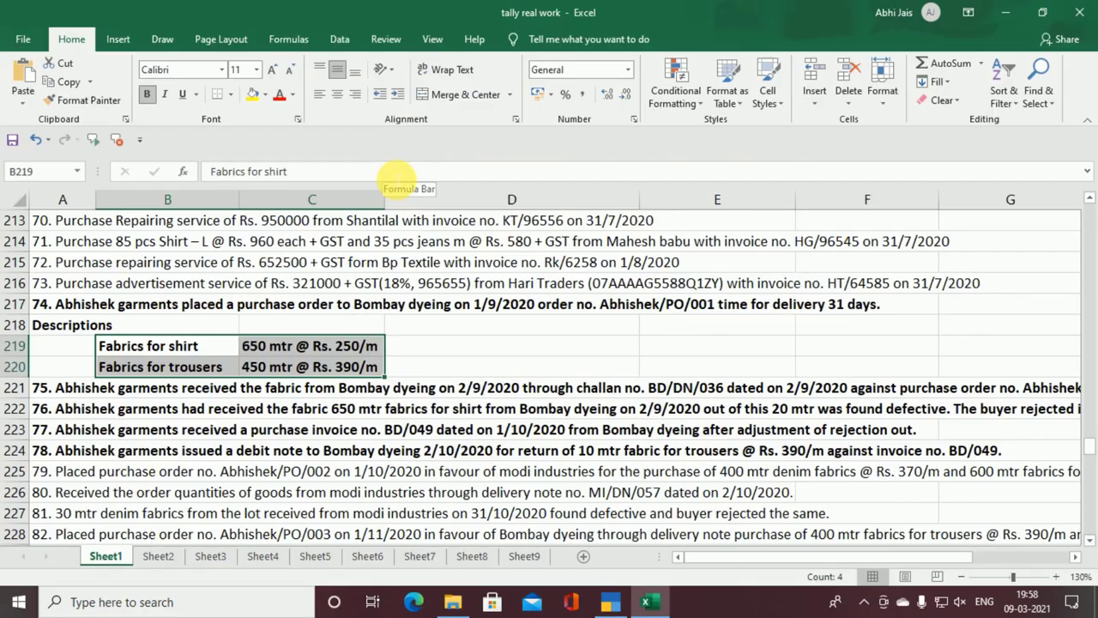
key("alt+Tab")
type("390")
key("Return")
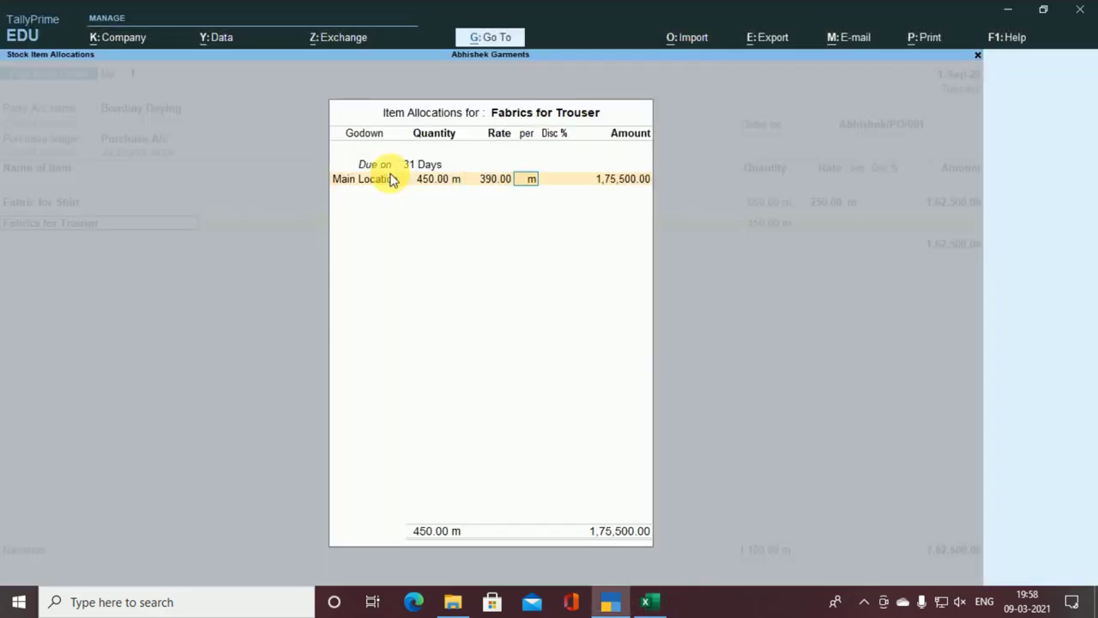
key("Return")
key("Return")
key("Return")
key("Return")
key("Return")
key("Return")
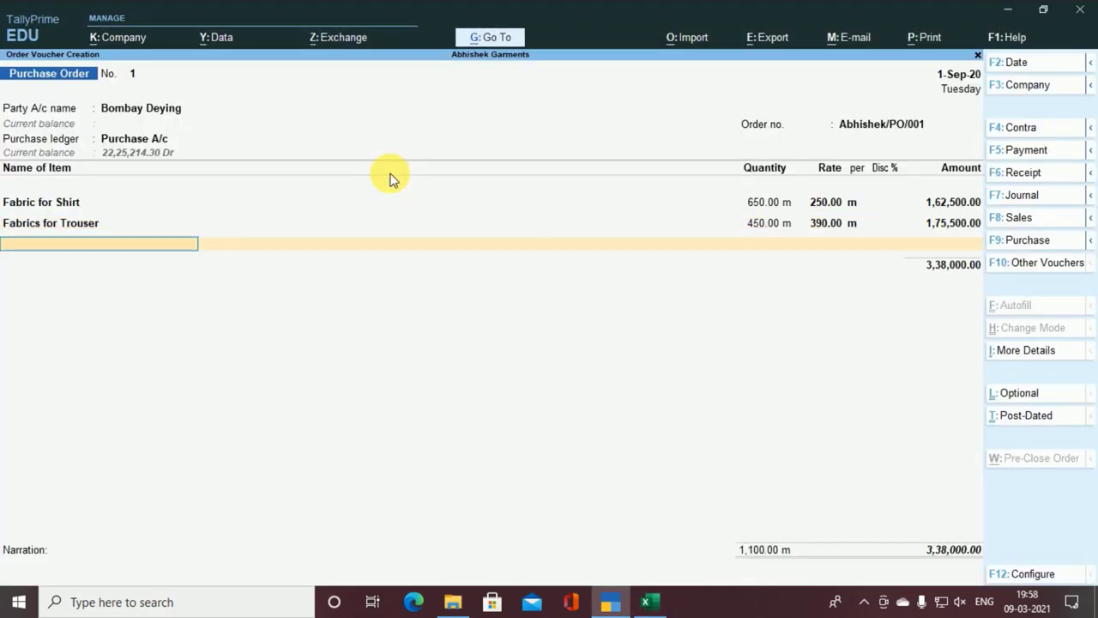
- End the item list, leave the narration blank, and save the purchase order
key("Return")
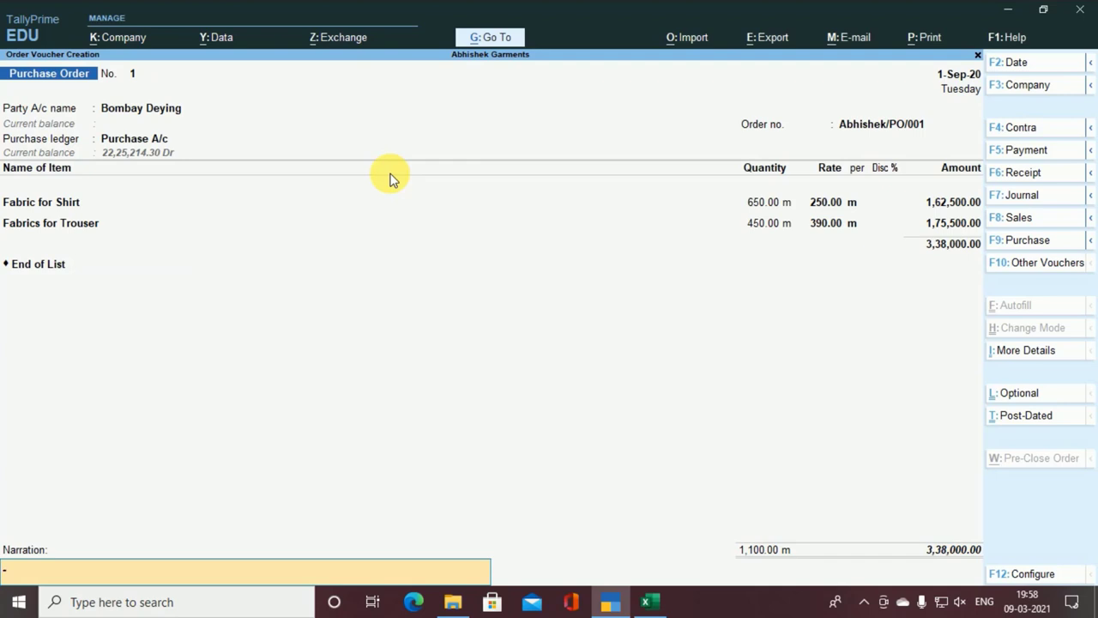
key("Return")
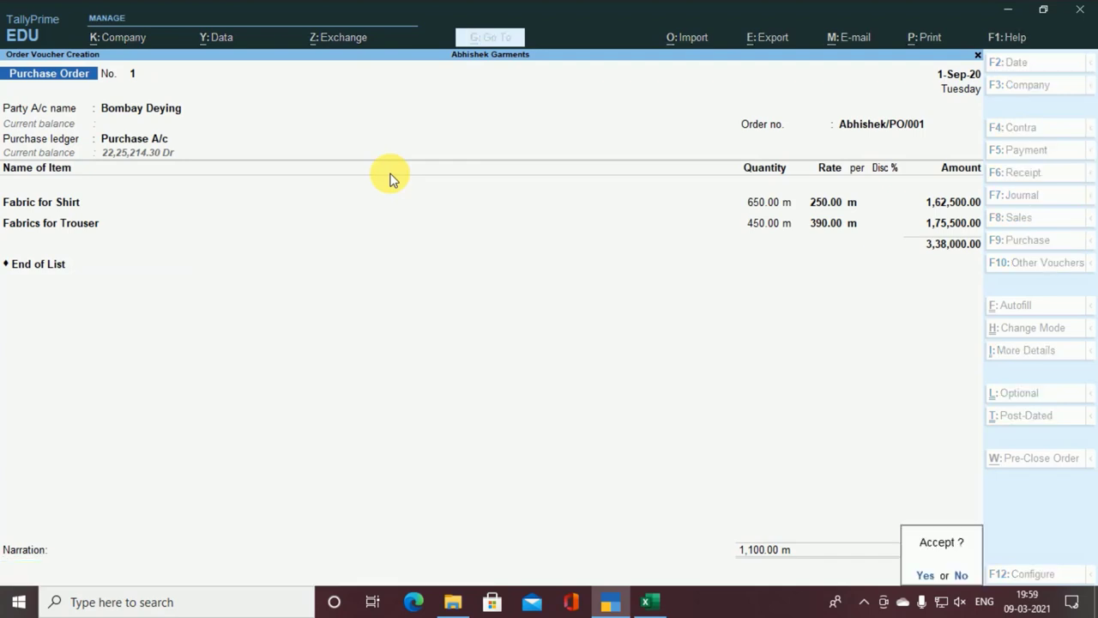
key("Return")
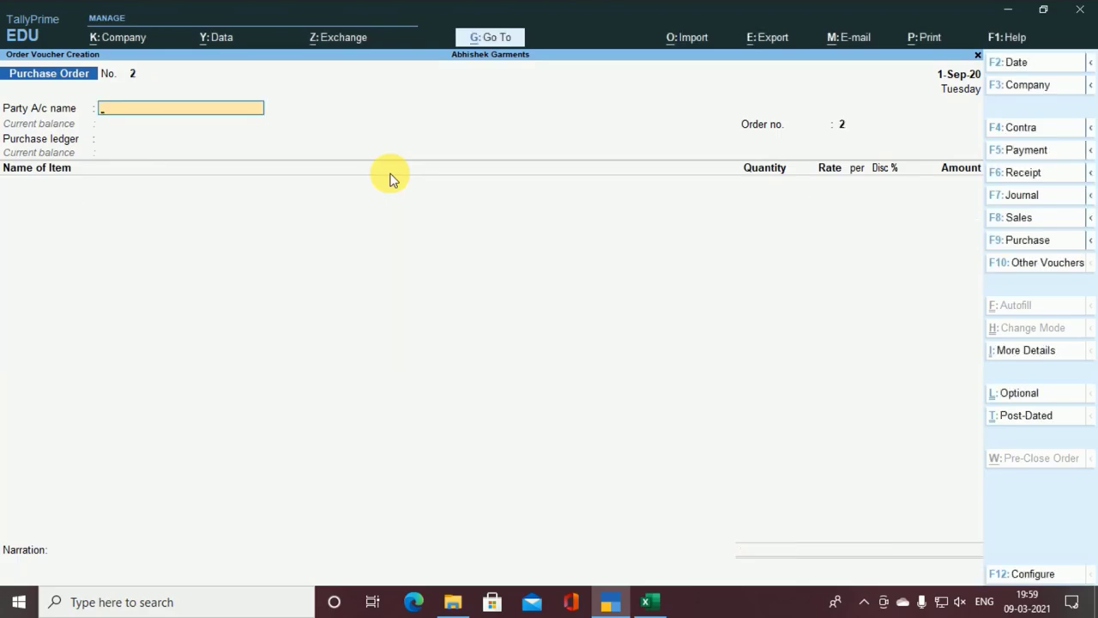
- Switch to the Excel worksheet and select entry 75 about the fabric received from Bombay dyeing
key("alt+Tab")
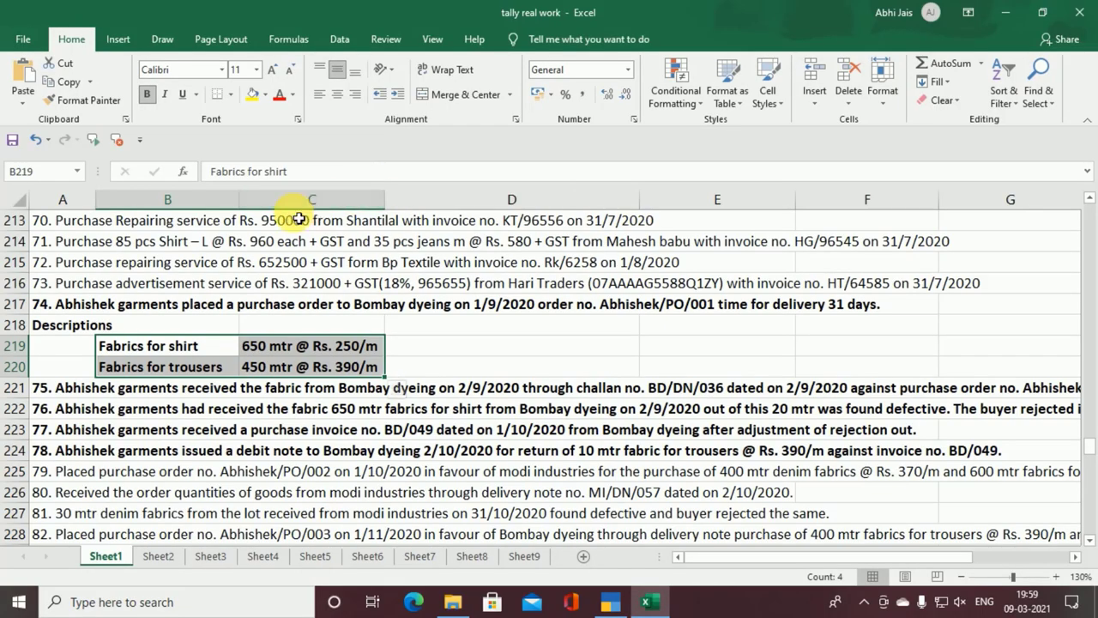
left_click(66, 396)
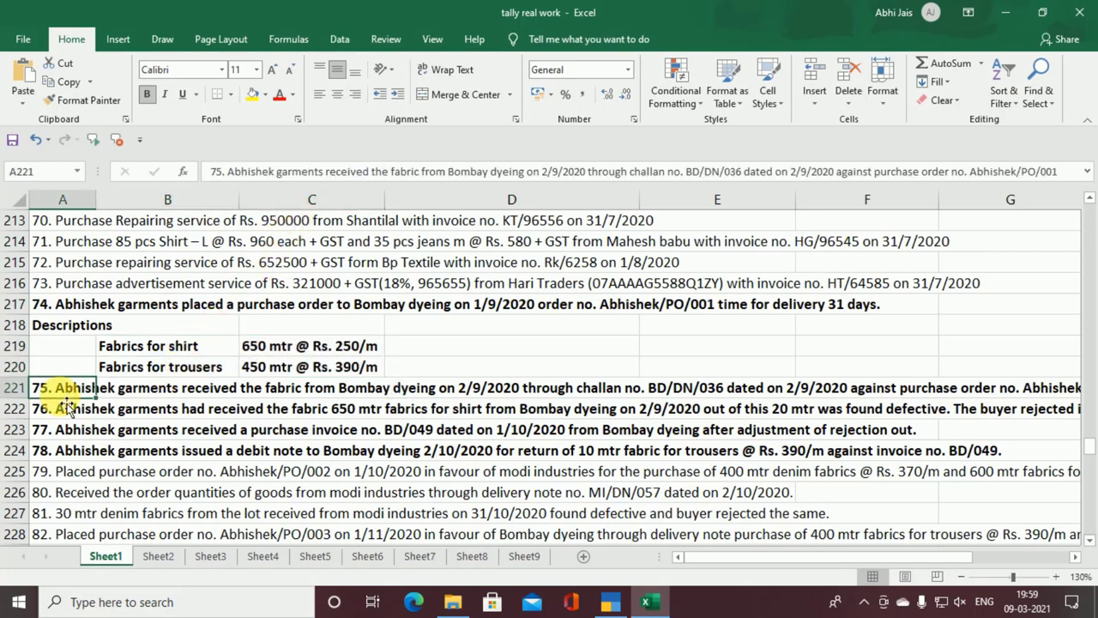
- Display entry 75 in full in the worksheet, and switch to TallyPrime to show the inactive voucher types
double_click(55, 389)
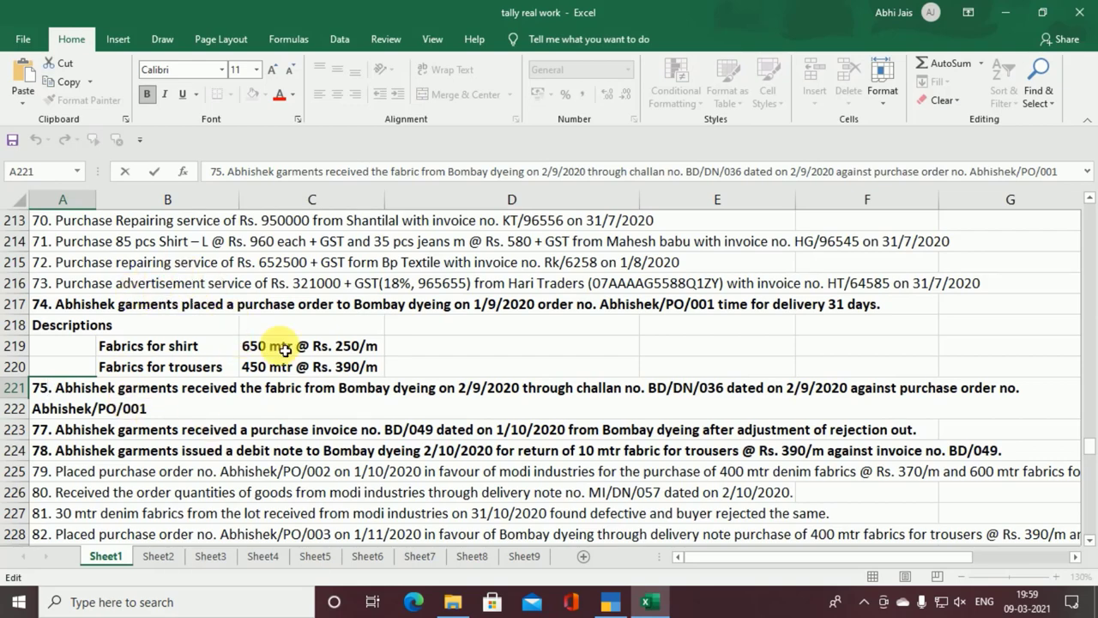
key("alt+Tab")
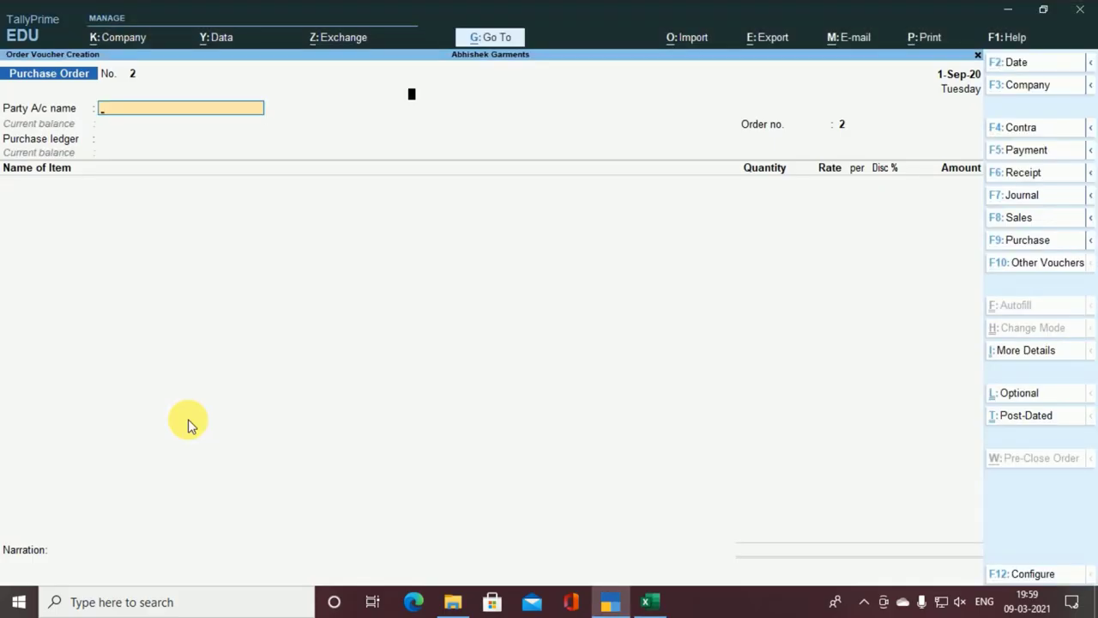
key("F10")
key("Up")
key("Up")
key("Up")
key("Up")
key("Up")
key("Up")
key("Up")
key("Up")
key("Up")
key("Up")
key("Up")
key("Up")
key("Up")
key("Up")
key("Up")
key("Up")
key("Up")
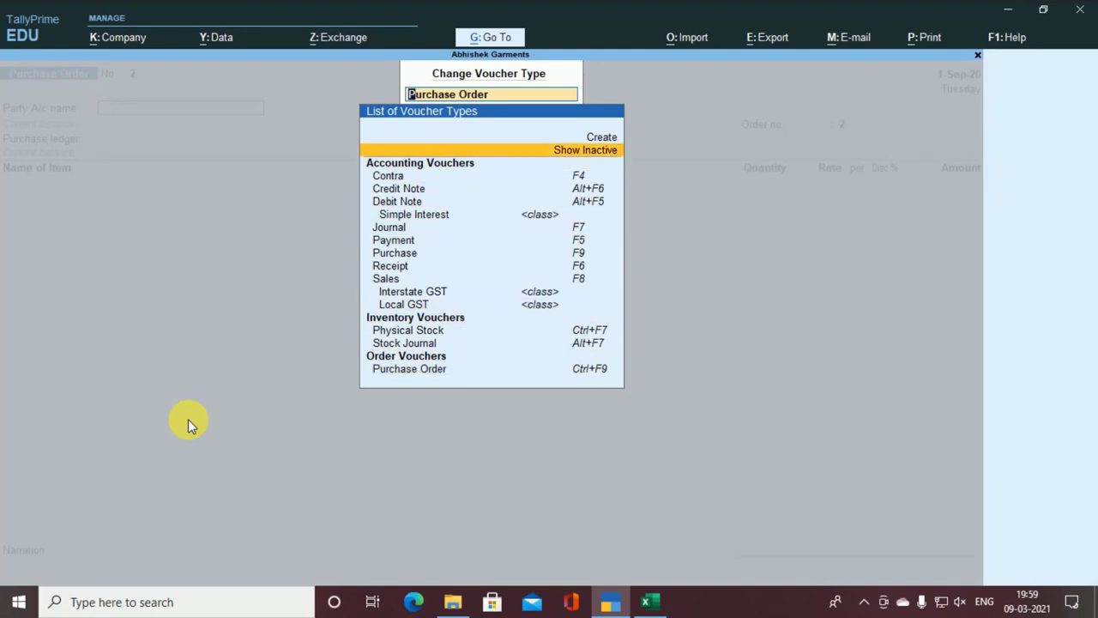
key("Return")
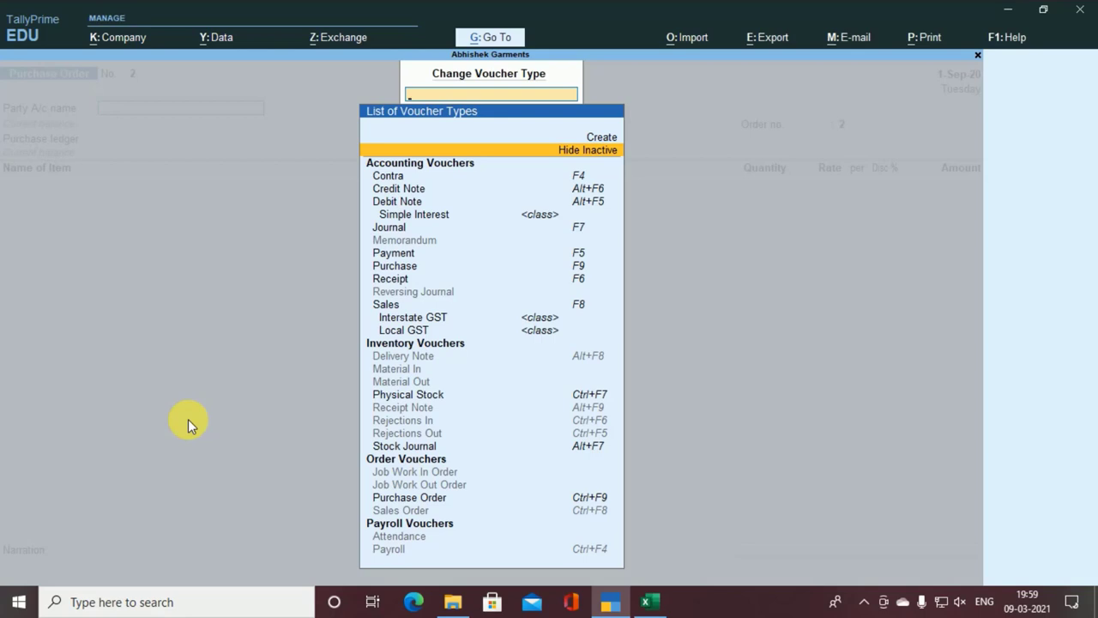
- Choose Receipt Note from the inventory voucher types and activate it
key("Down")
key("Down")
key("Down")
key("Down")
key("Down")
key("Down")
key("Down")
key("Down")
key("Down")
key("Down")
key("Down")
key("Down")
key("Down")
key("Down")
key("Down")
key("Down")
key("Down")
key("Down")
key("Down")
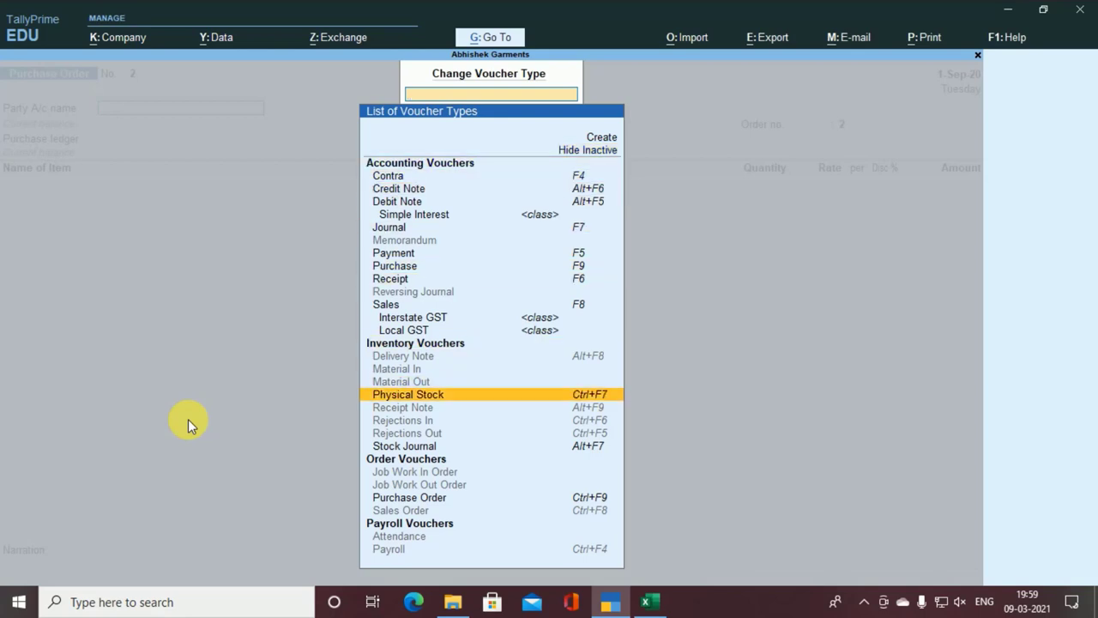
key("Down")
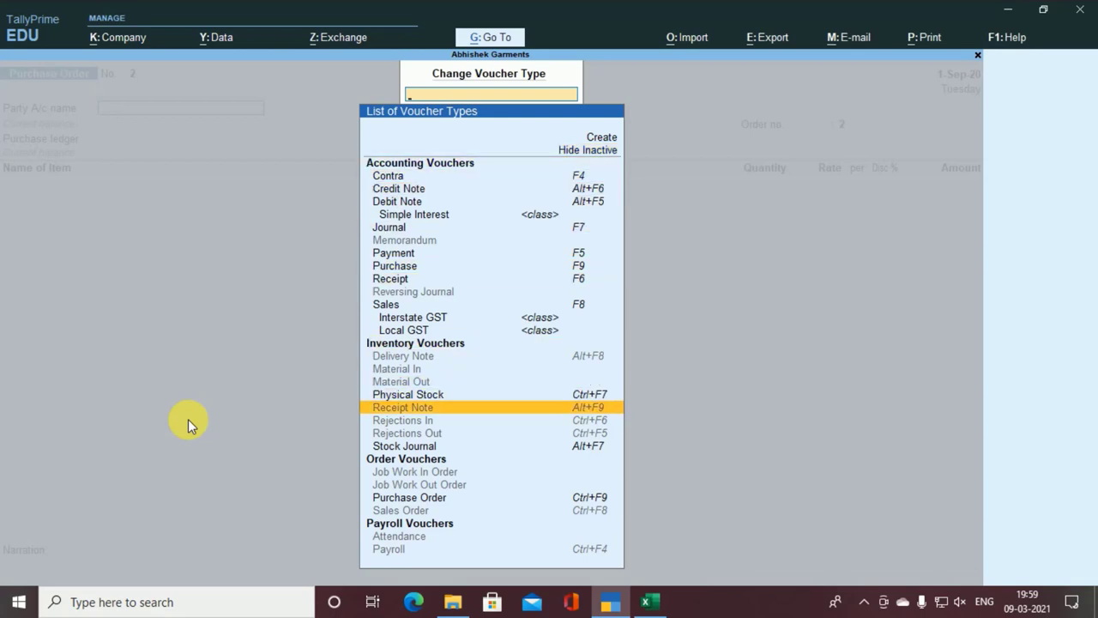
key("Return")
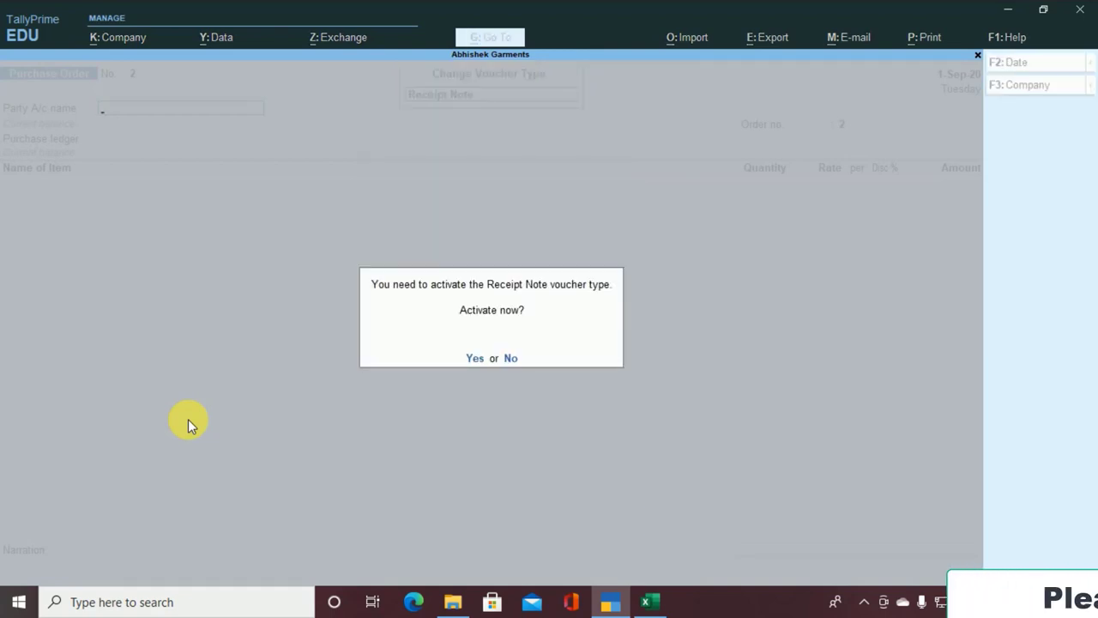
key("y")
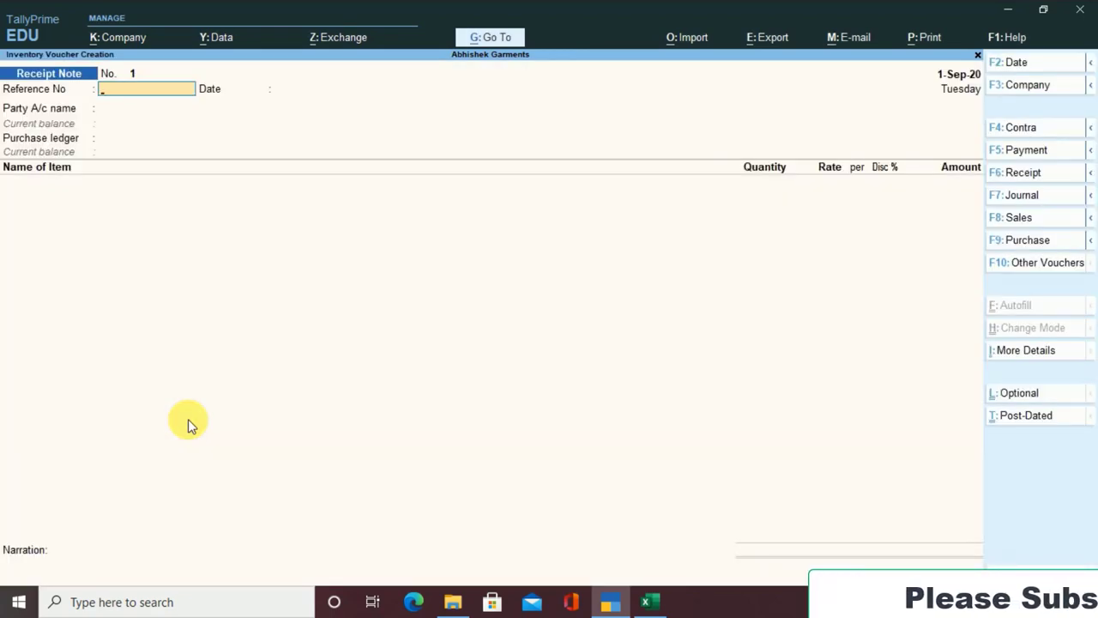
- Set the receipt note's voucher date to 2-9-2020, as given in worksheet entry 75
key("alt+Tab")
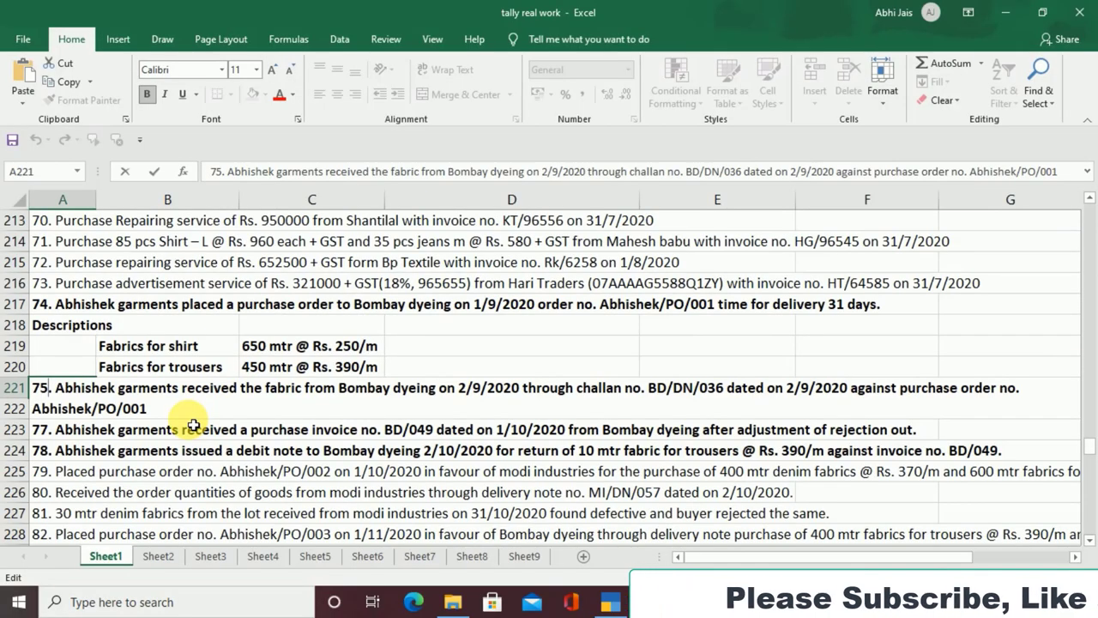
key("alt+Tab")
key("F2")
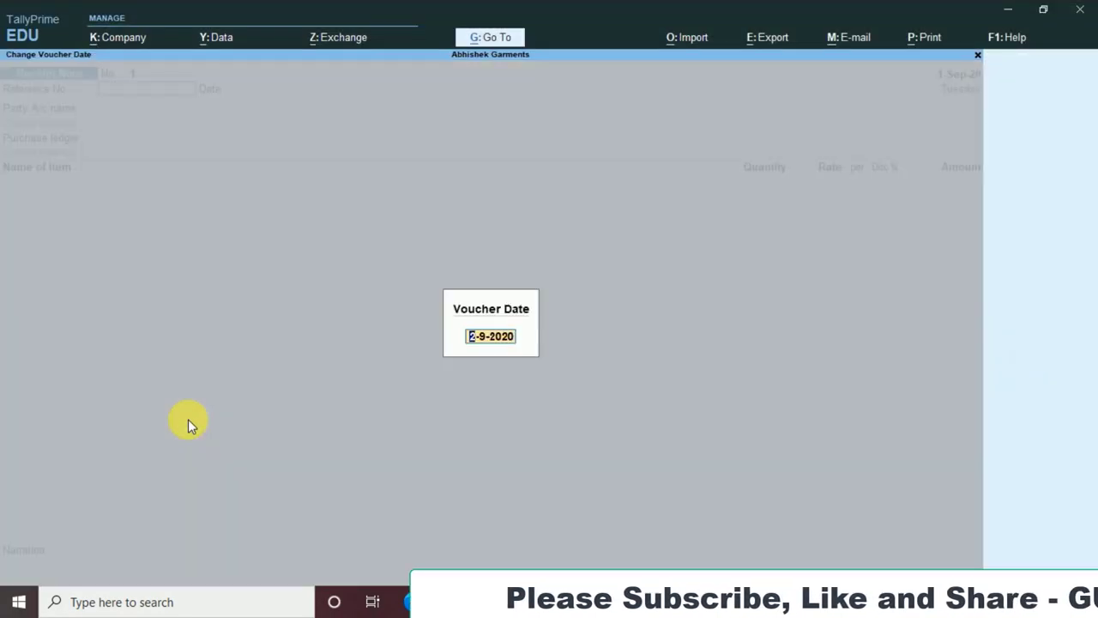
key("Return")
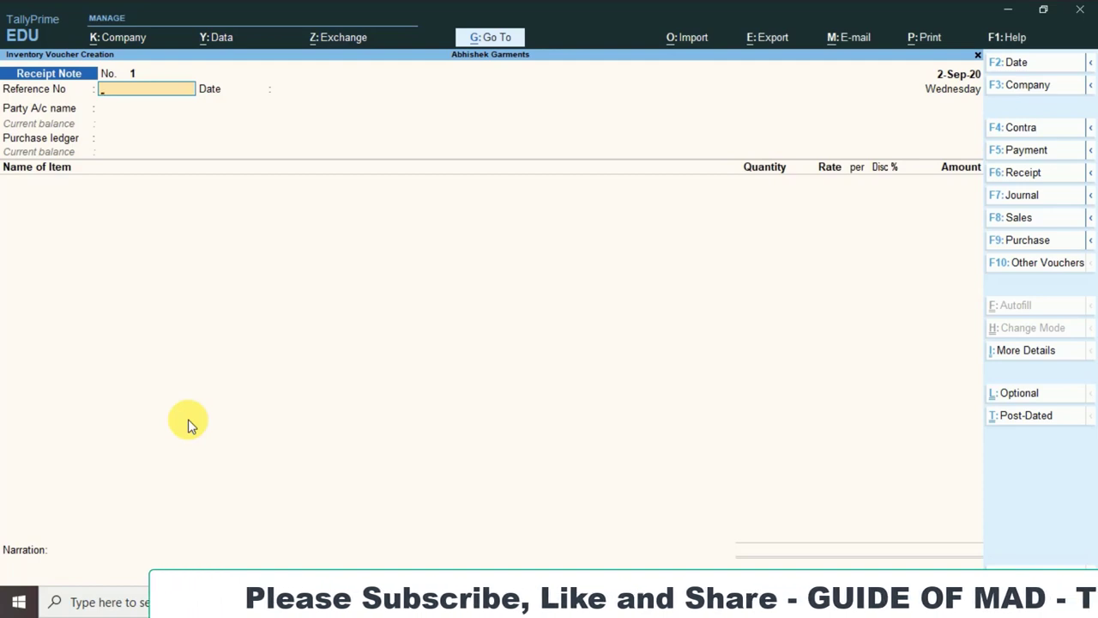
- Enter the challan number bd/dn/036 from the worksheet as the reference number and accept 2-Sep-20 as its date
key("alt")
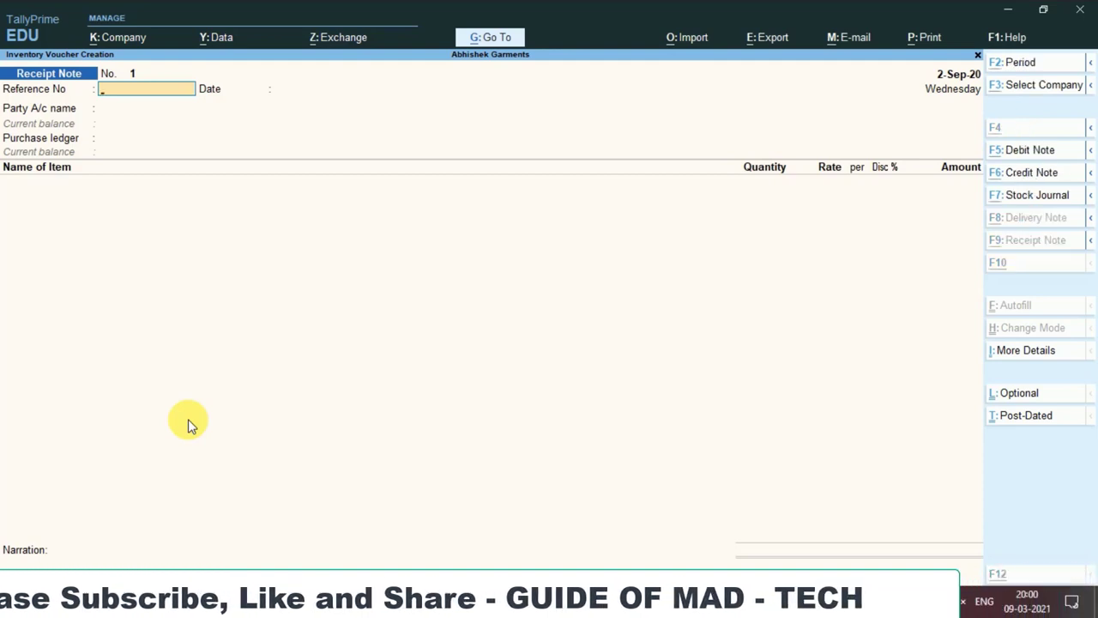
key("alt+Tab")
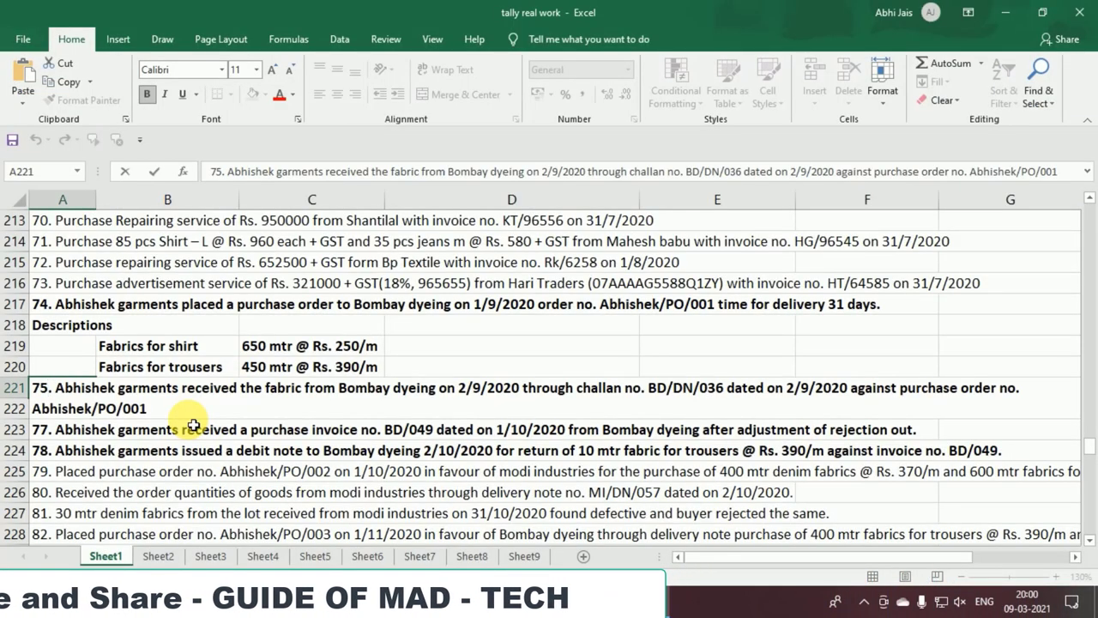
key("alt+Tab")
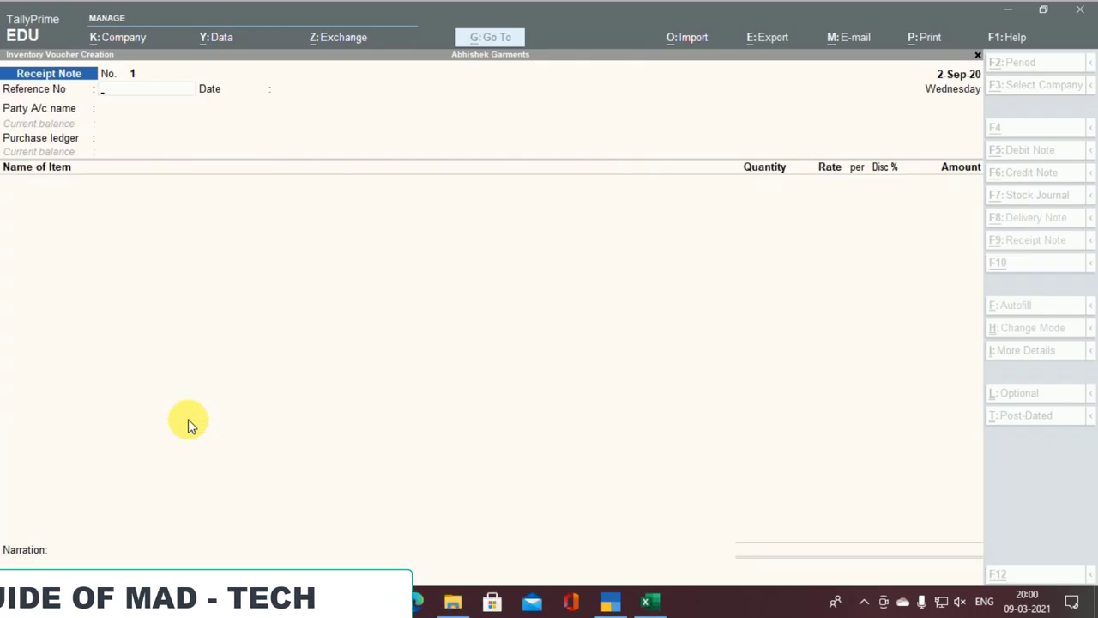
type("bd")
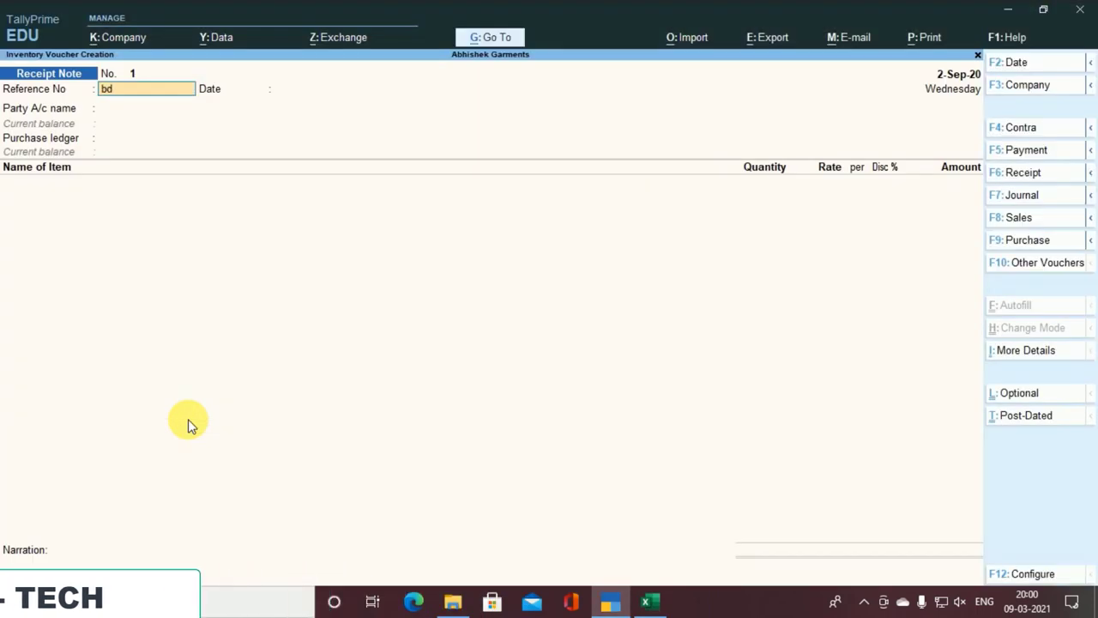
type("/dn/")
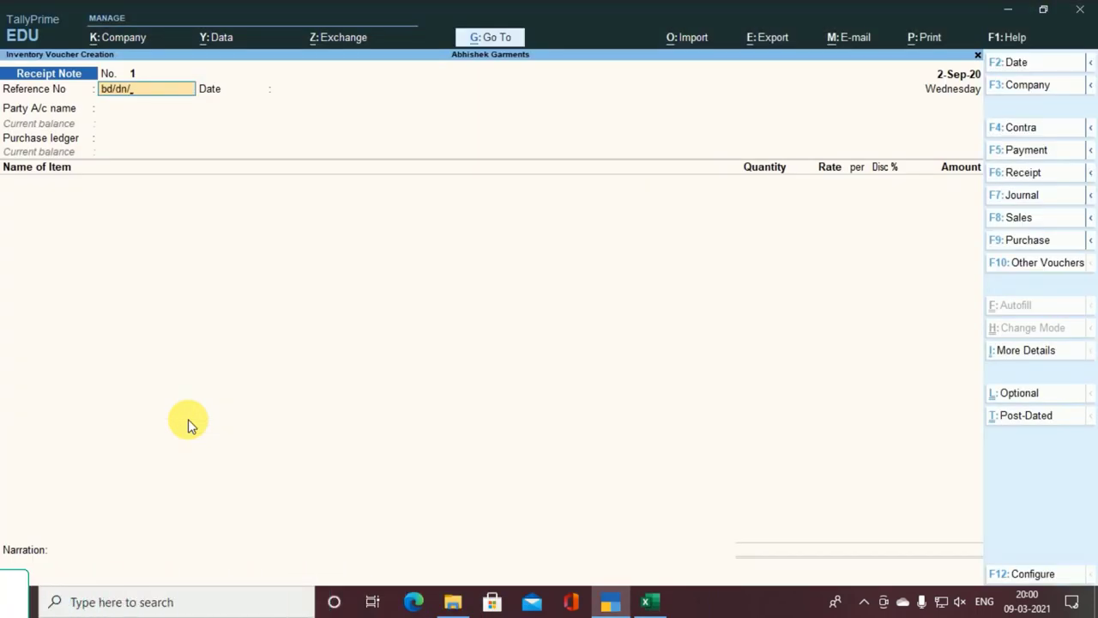
type("036")
key("Return")
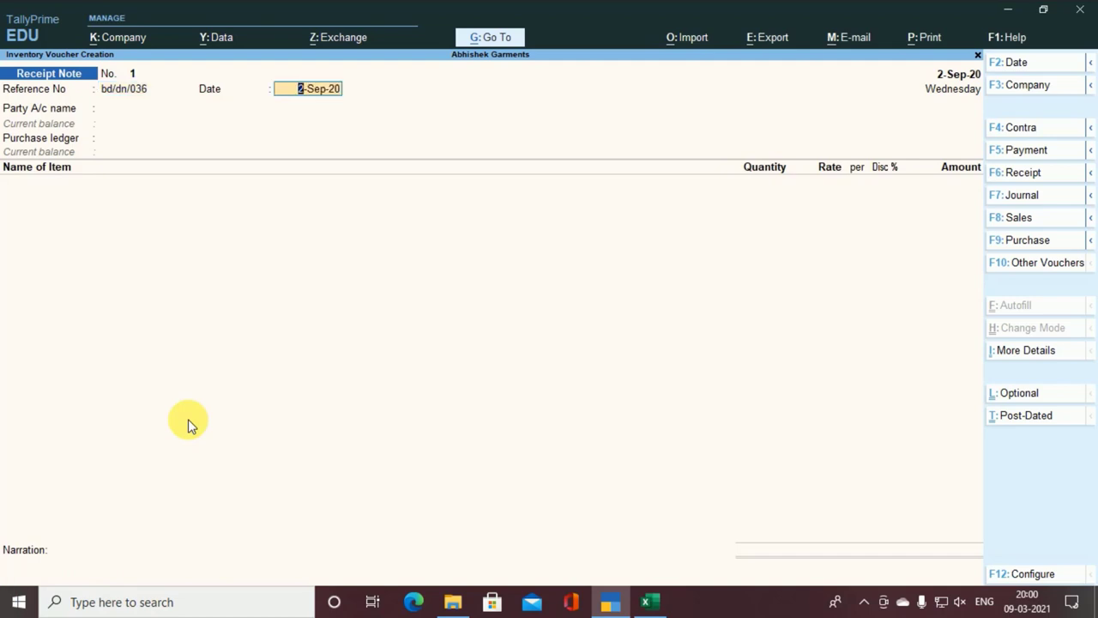
key("Return")
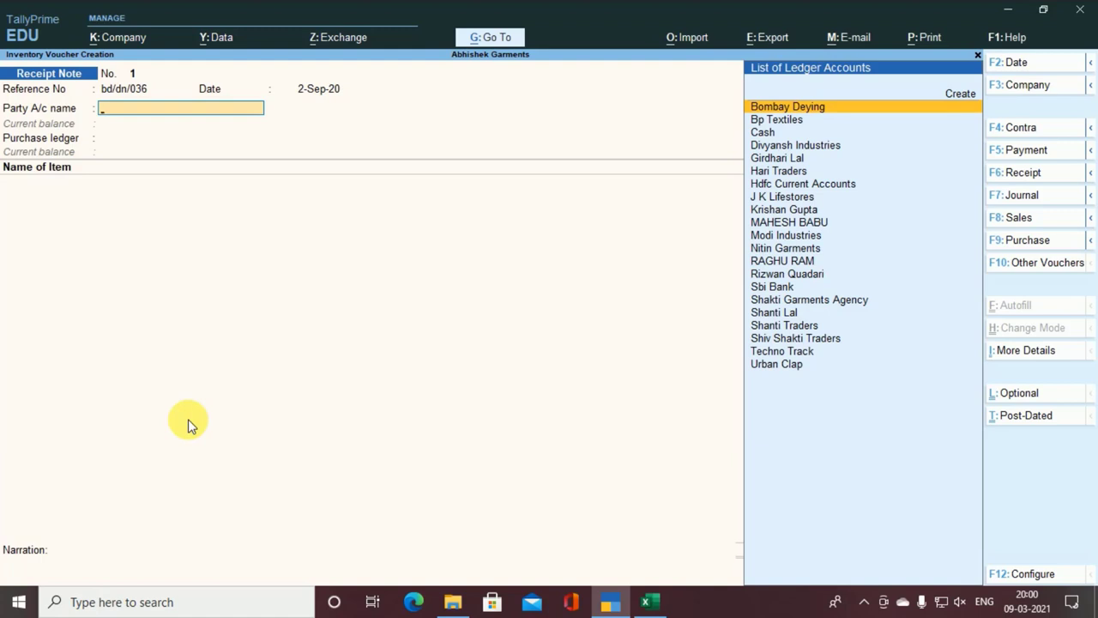
- Select Bombay Deying as the party account and link the receipt note to its purchase order dated 1-Sep-20
key("Return")
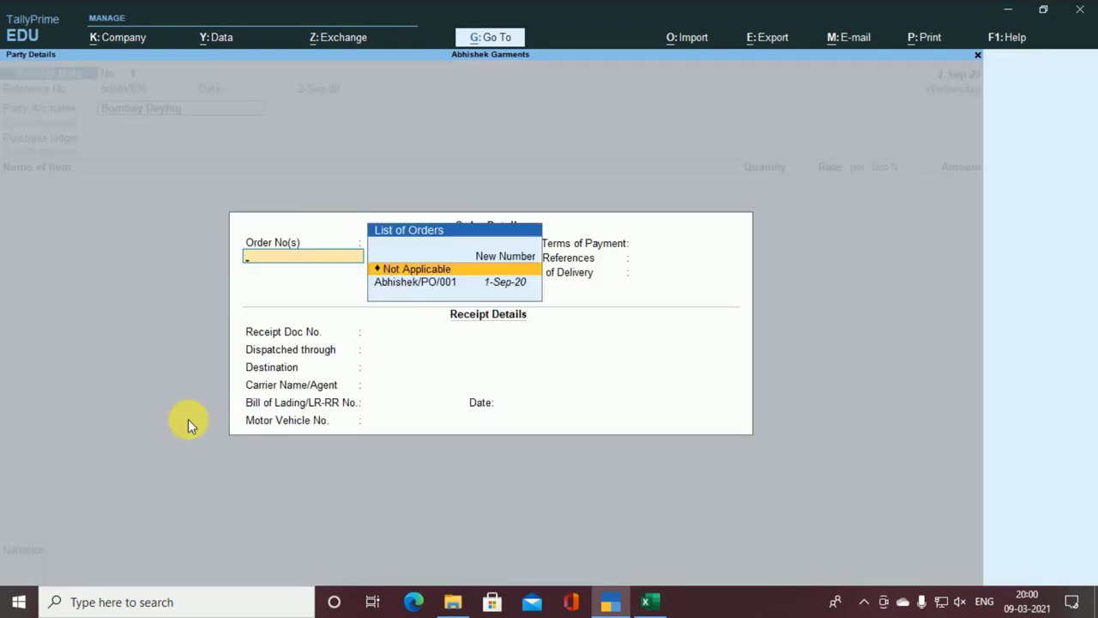
key("Down")
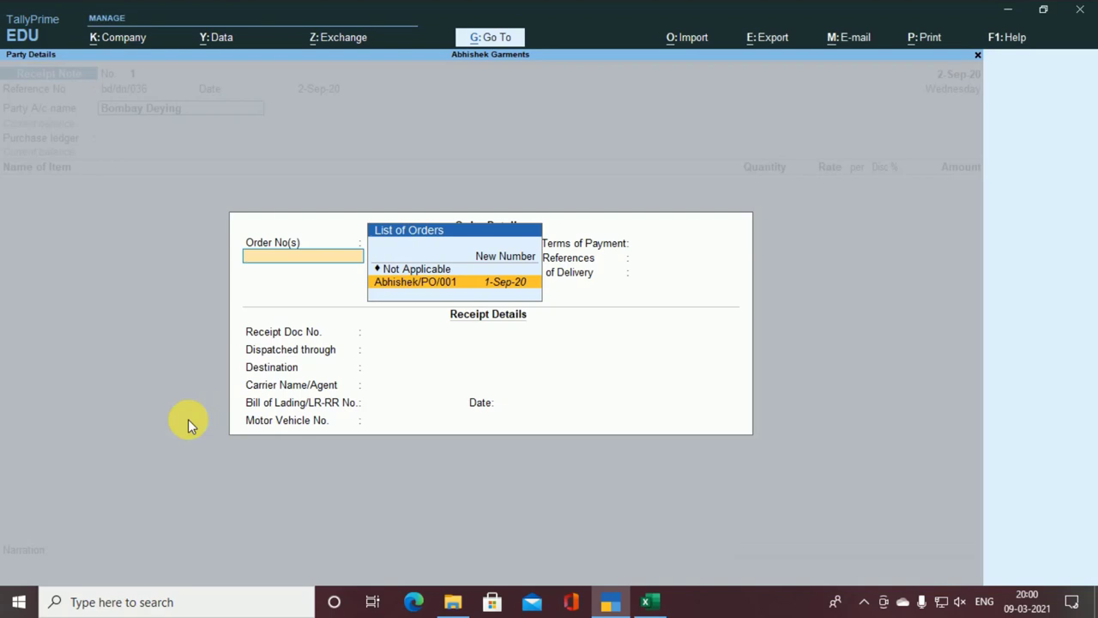
key("Return")
key("Return")
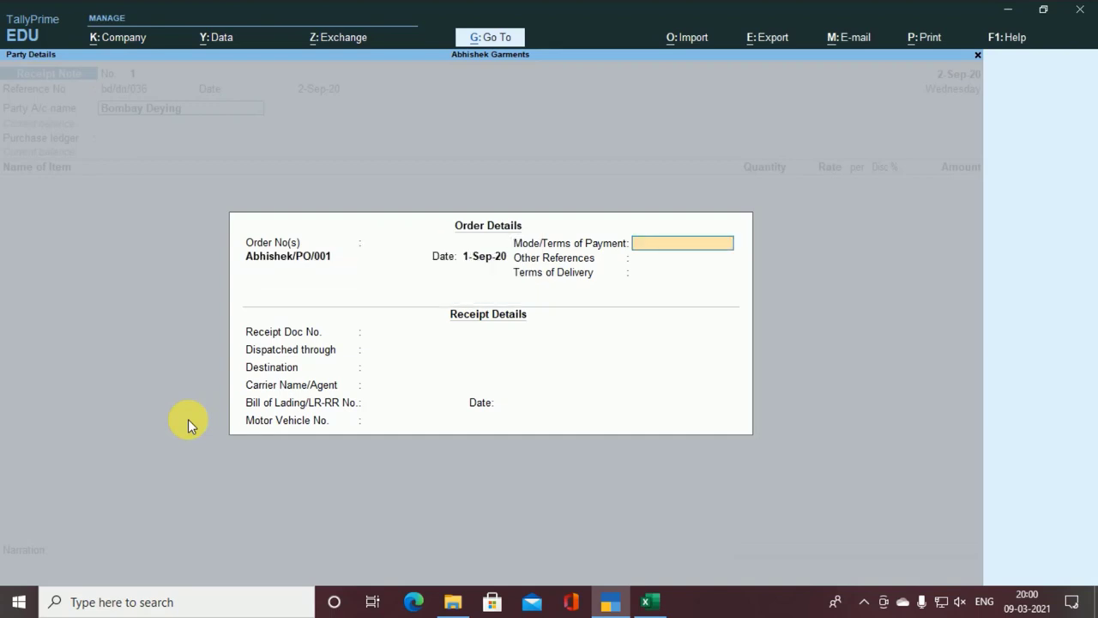
- Leave the remaining order and receipt details blank and accept the supplier and consignee details
key("Return")
key("Return")
key("Return")
key("Return")
key("Return")
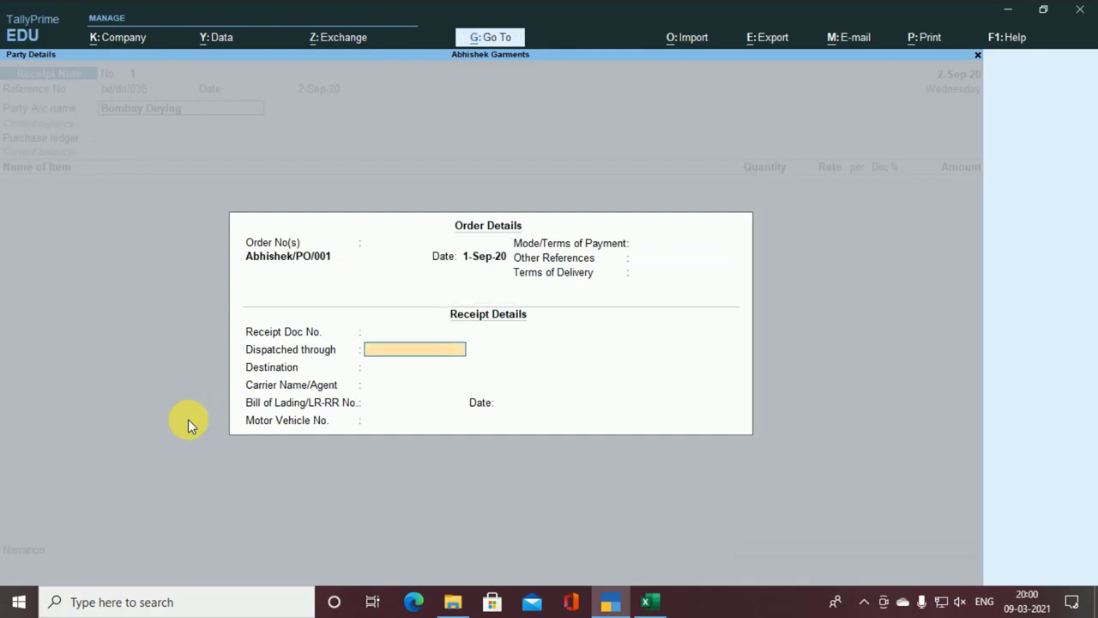
key("Return")
key("Return")
key("Return")
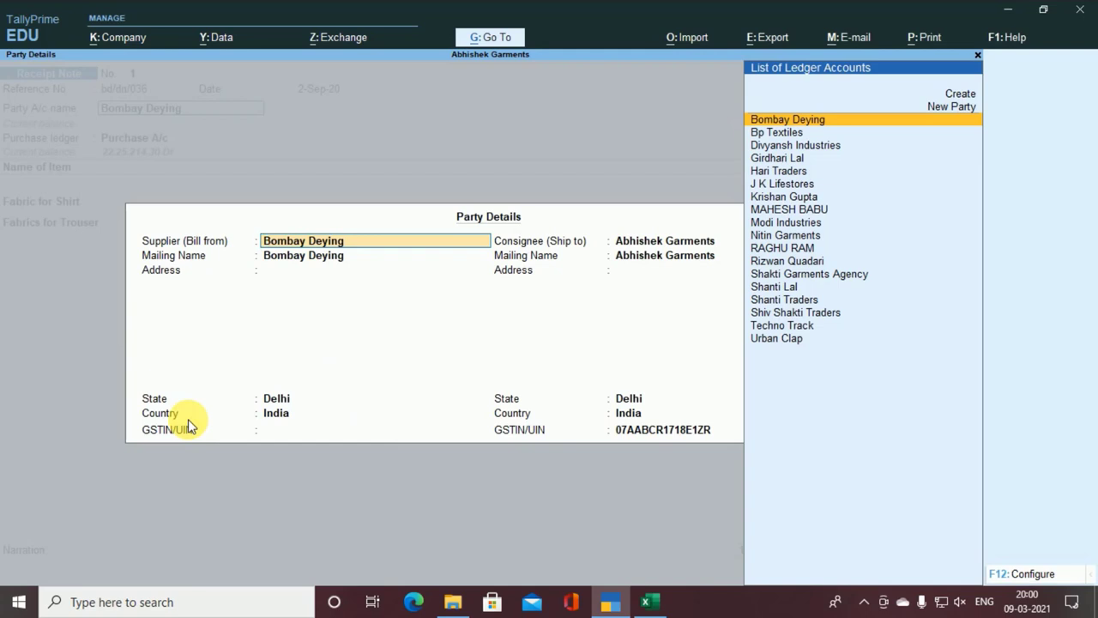
key("ctrl")
key("ctrl+a")
key("Return")
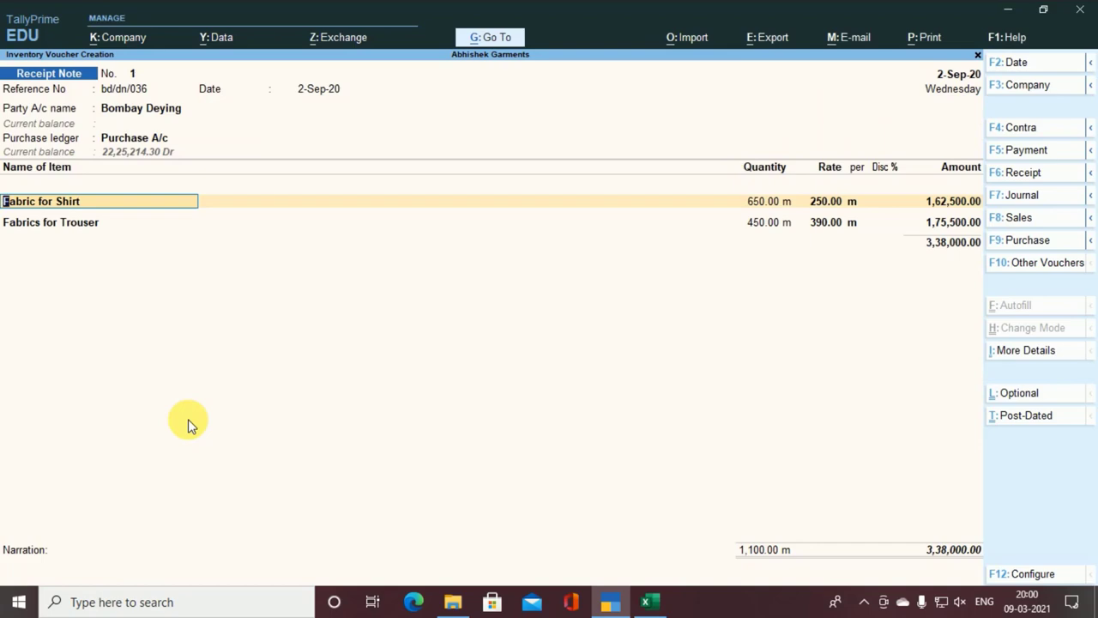
- Switch to the Excel worksheet, cancel the open cell edit, and check entry 75 in full again
key("alt+Tab")
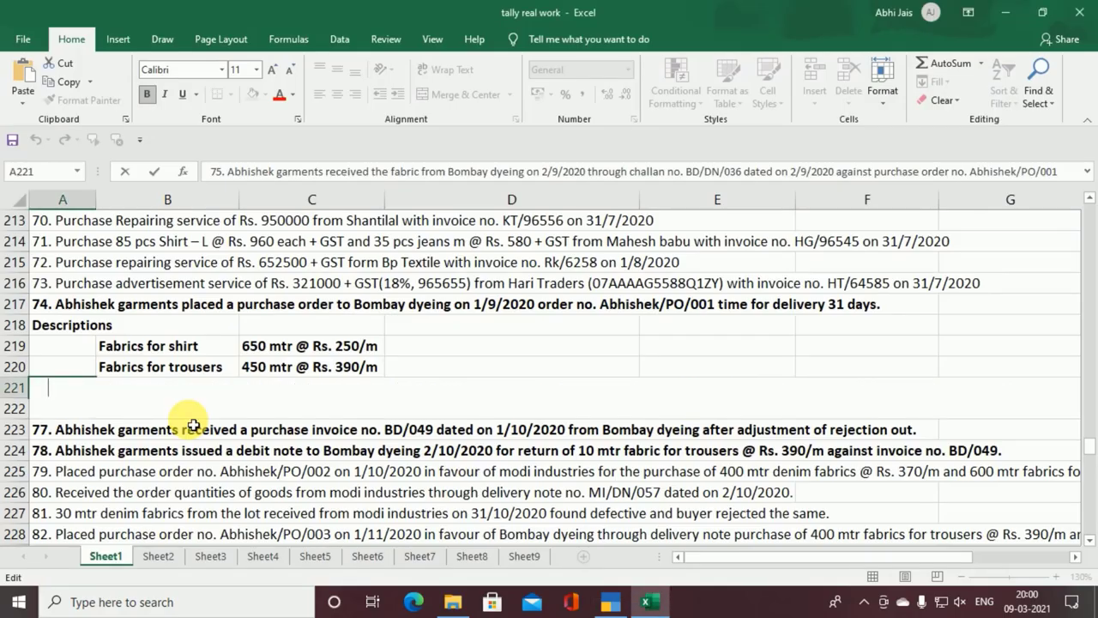
key("Escape")
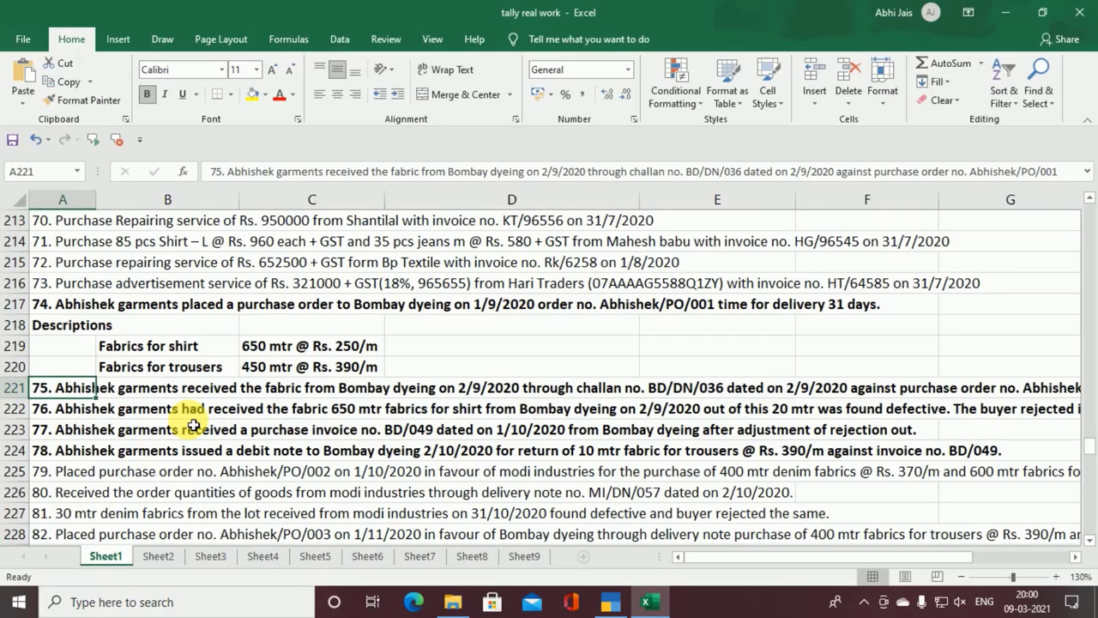
key("F2")
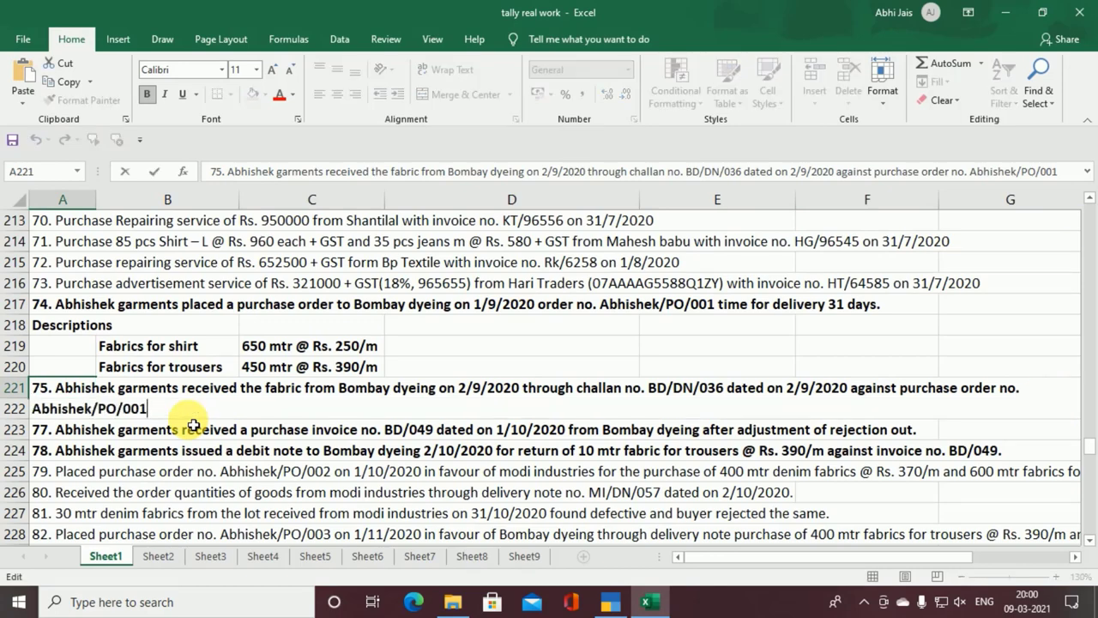
- Return to the TallyPrime receipt note and accept the Fabric for Shirt allocation of 650 m at 250 in Main Location
key("alt+Tab")
key("Return")
key("Return")
key("Return")
key("Return")
key("Return")
key("Return")
key("Return")
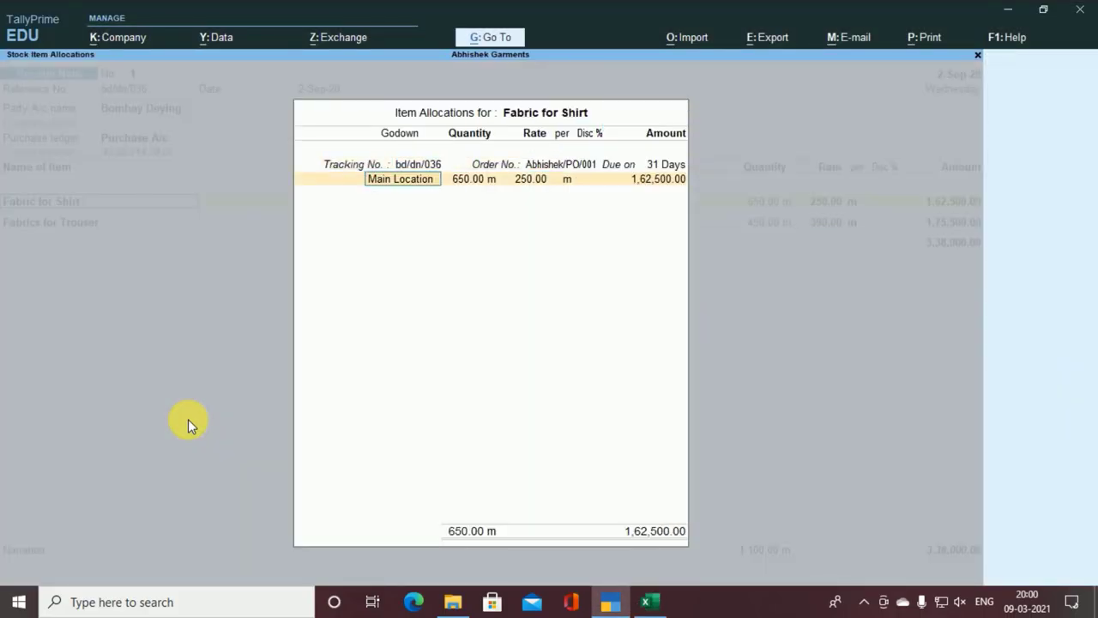
key("Return")
key("Return")
key("Return")
key("Return")
key("Return")
key("Return")
key("Return")
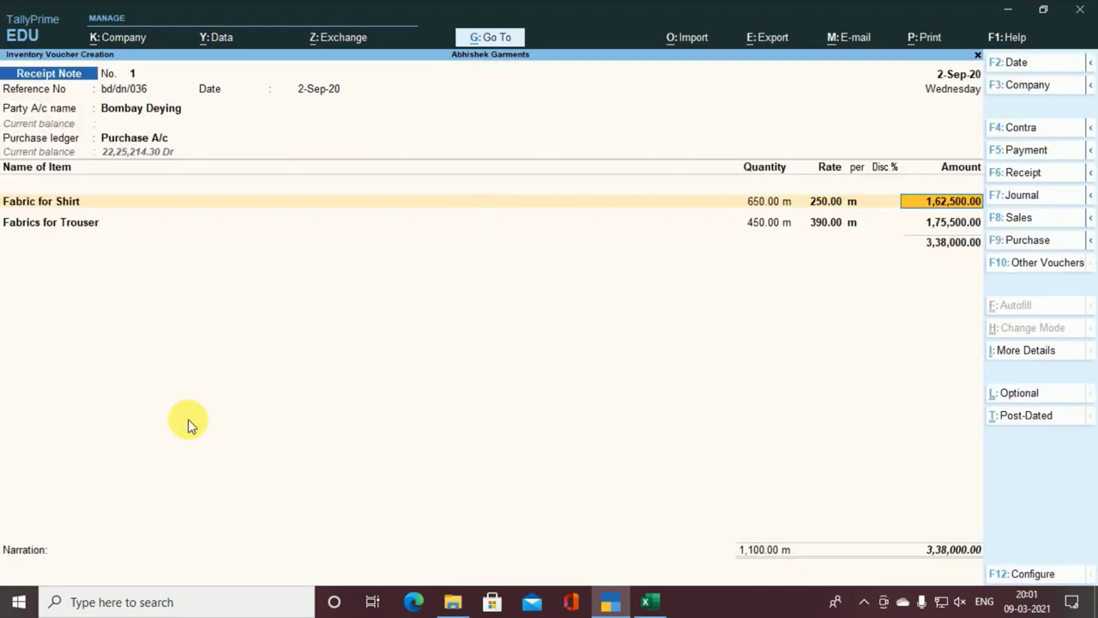
- Accept the Fabrics for Trouser allocation of 450 m at 390 in Main Location
key("Return")
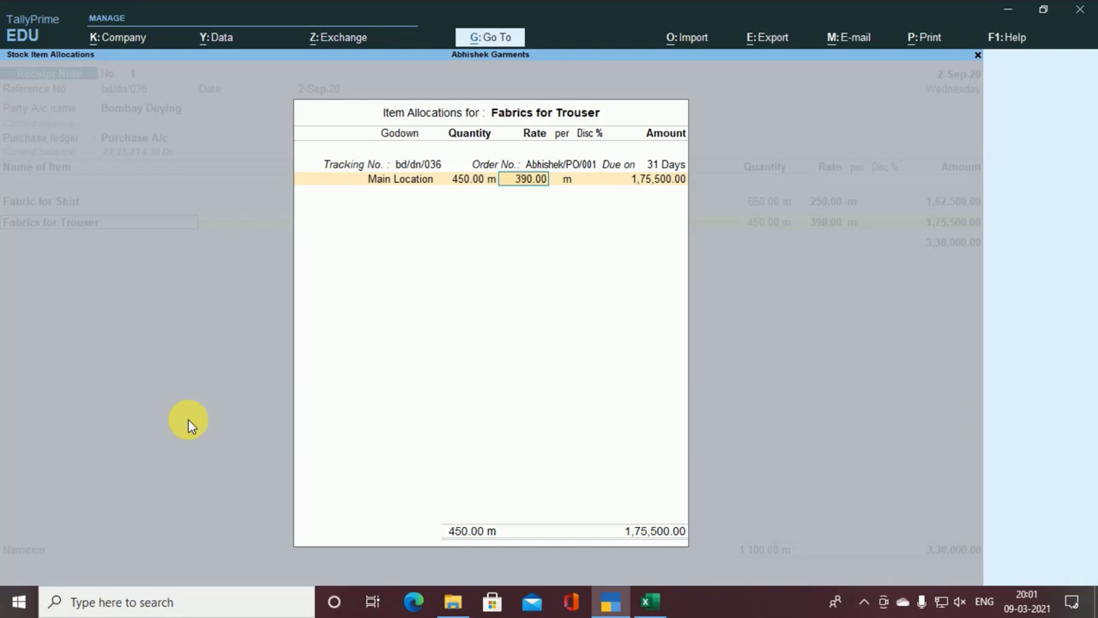
key("Return")
key("Return")
key("Return")
key("Return")
key("Return")
key("Return")
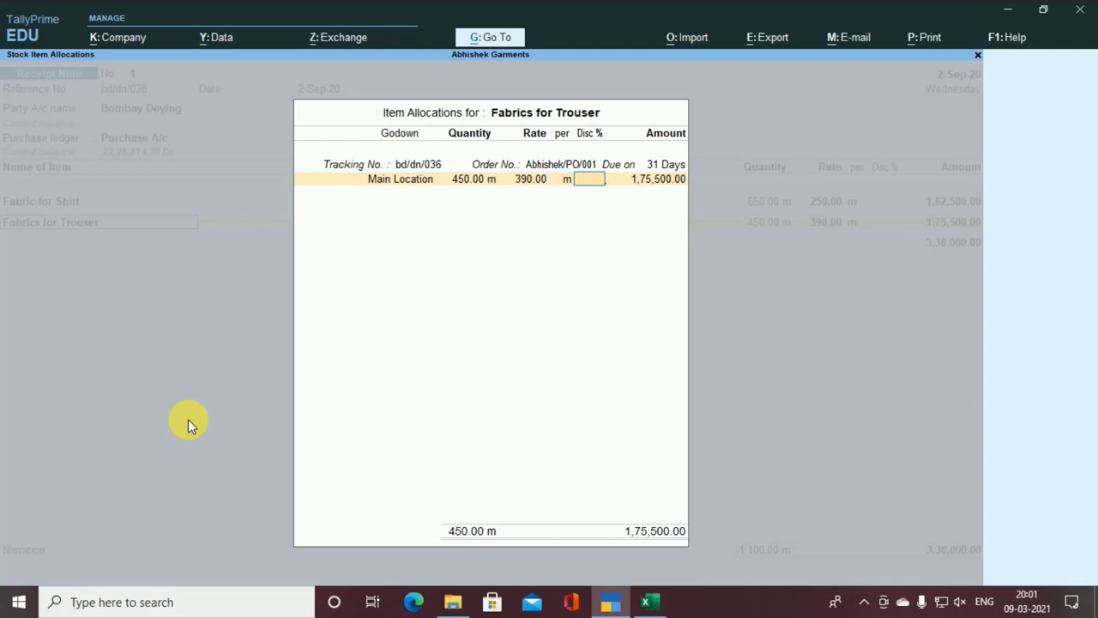
- End the item list, leave the narration blank, and save the receipt note
key("Return")
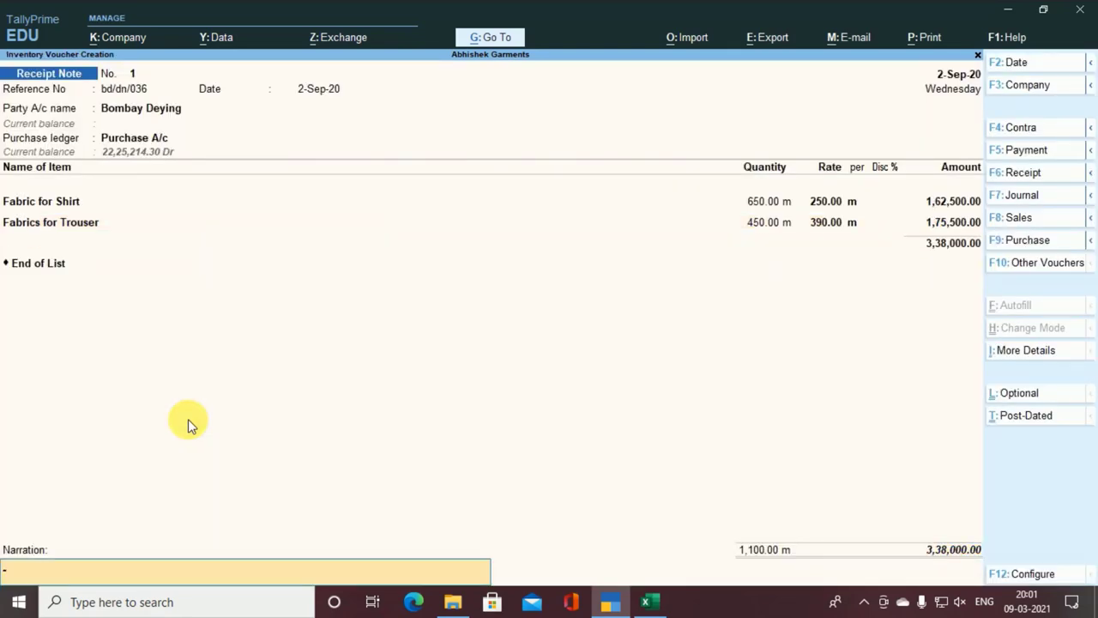
key("Return")
key("Return")
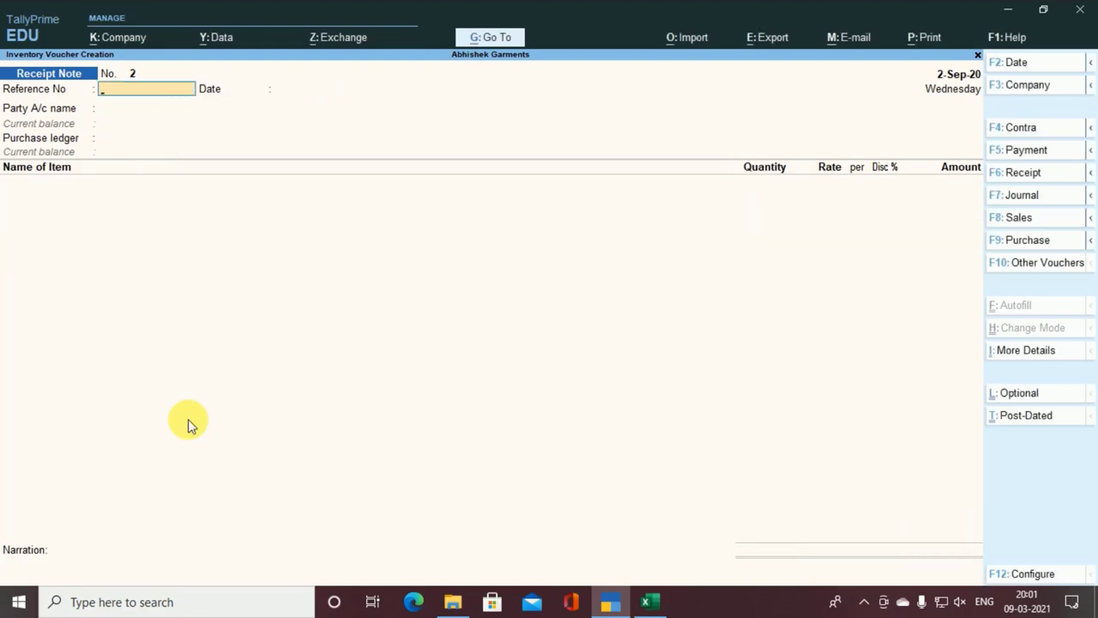
- Switch to the Excel worksheet and display entry 76 about the defective shirt fabric in full
key("alt+Tab")
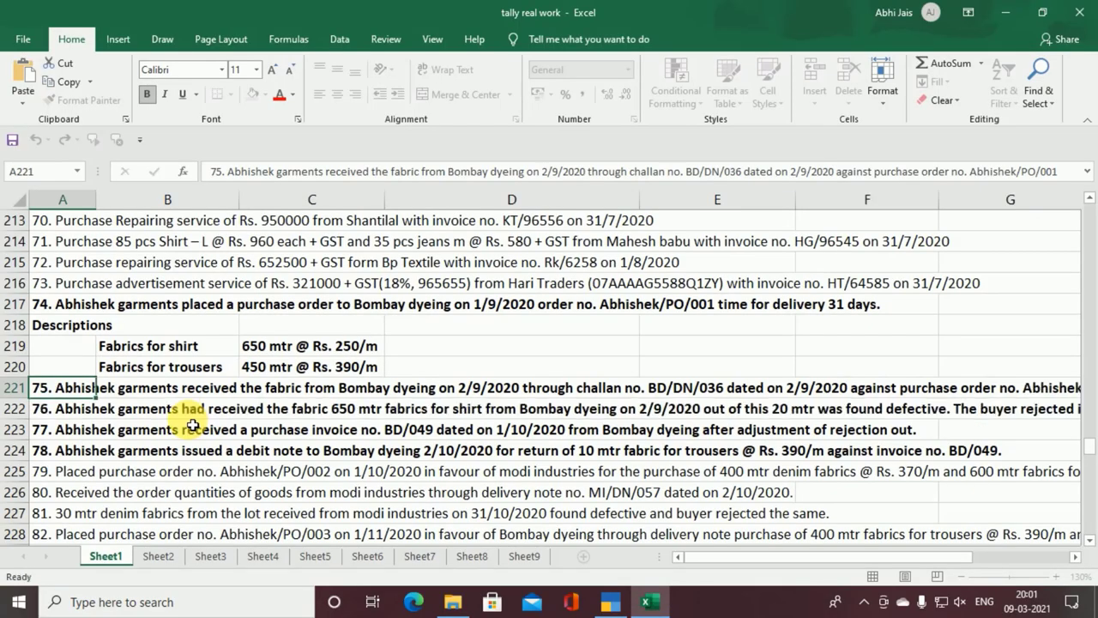
double_click(43, 414)
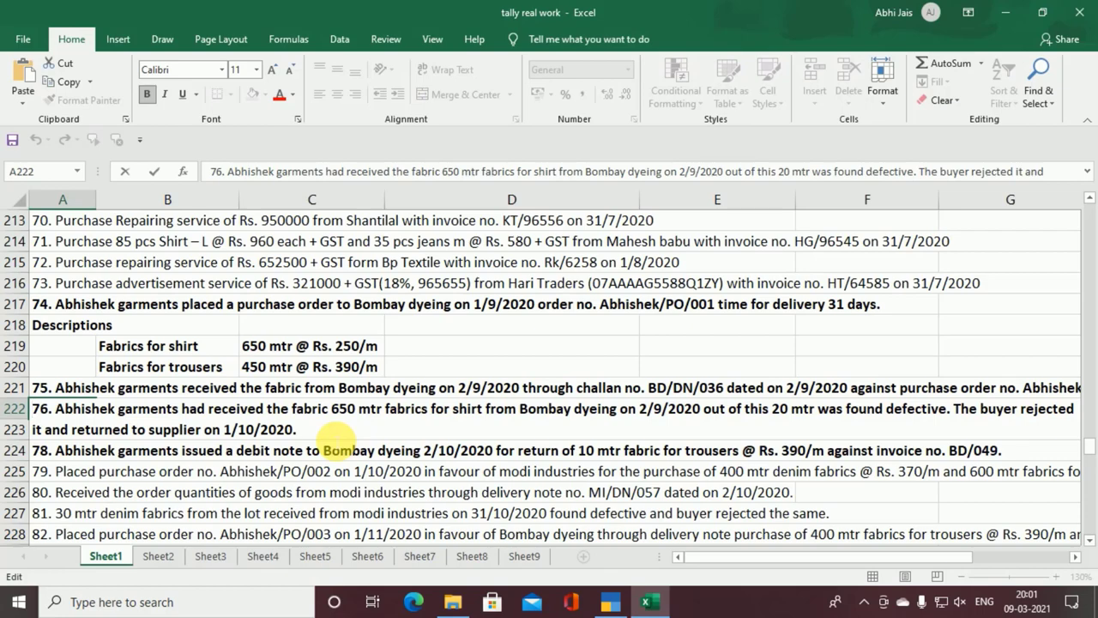
- Switch to TallyPrime and show the inactive types in the list of voucher types
key("alt+Tab")
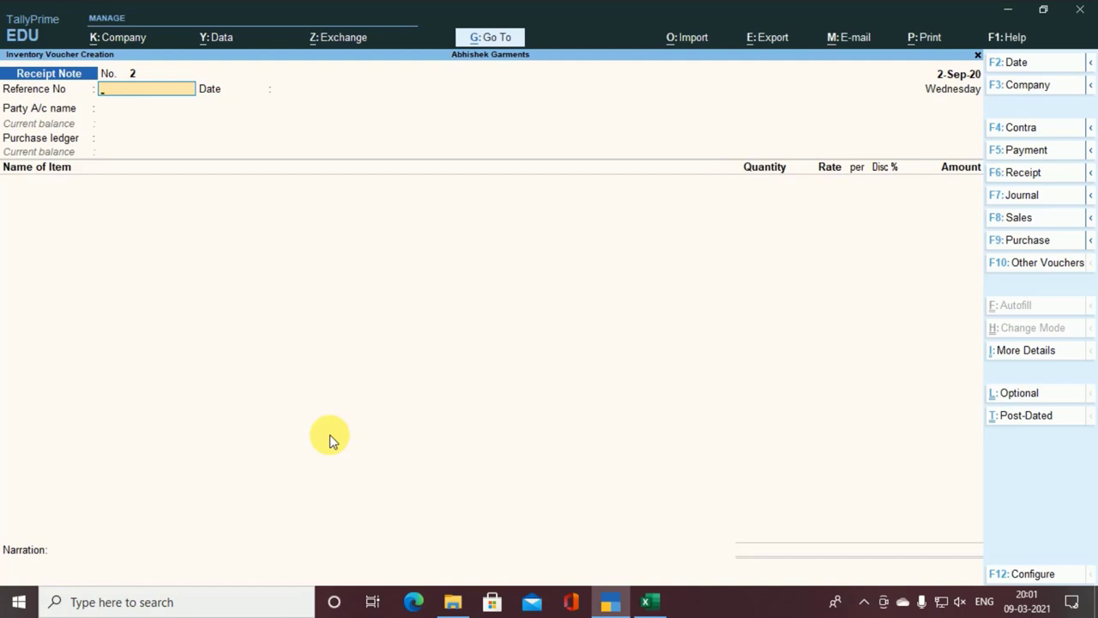
key("F10")
key("Up")
key("Up")
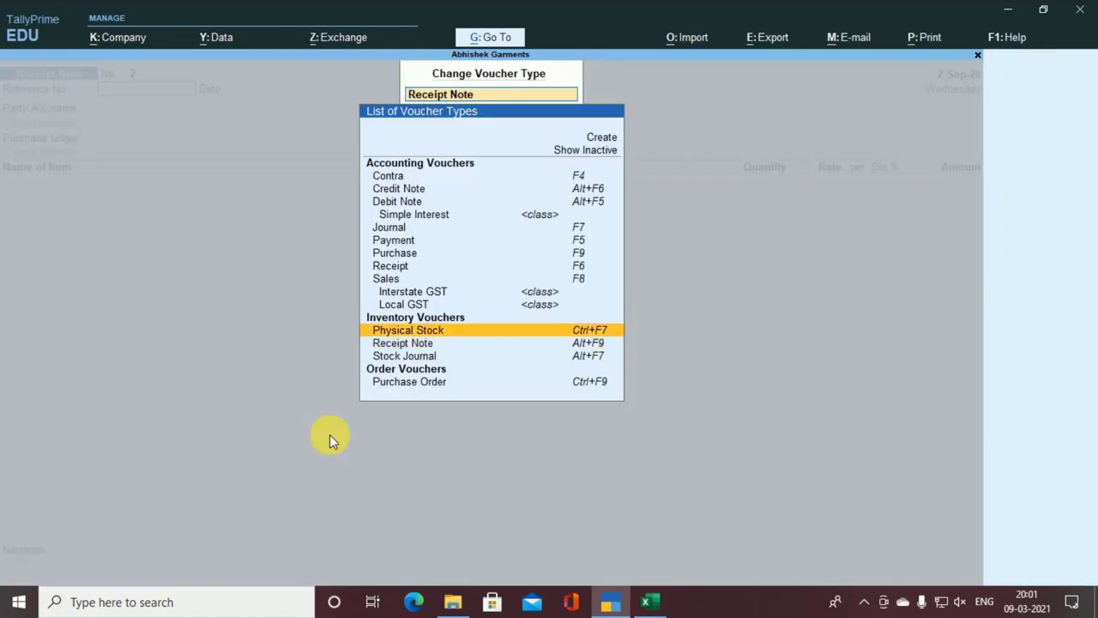
key("Up")
key("Up")
key("Up")
key("Up")
key("Up")
key("Up")
key("Up")
key("Up")
key("Up")
key("Up")
key("Up")
key("Up")
key("Up")
key("Return")
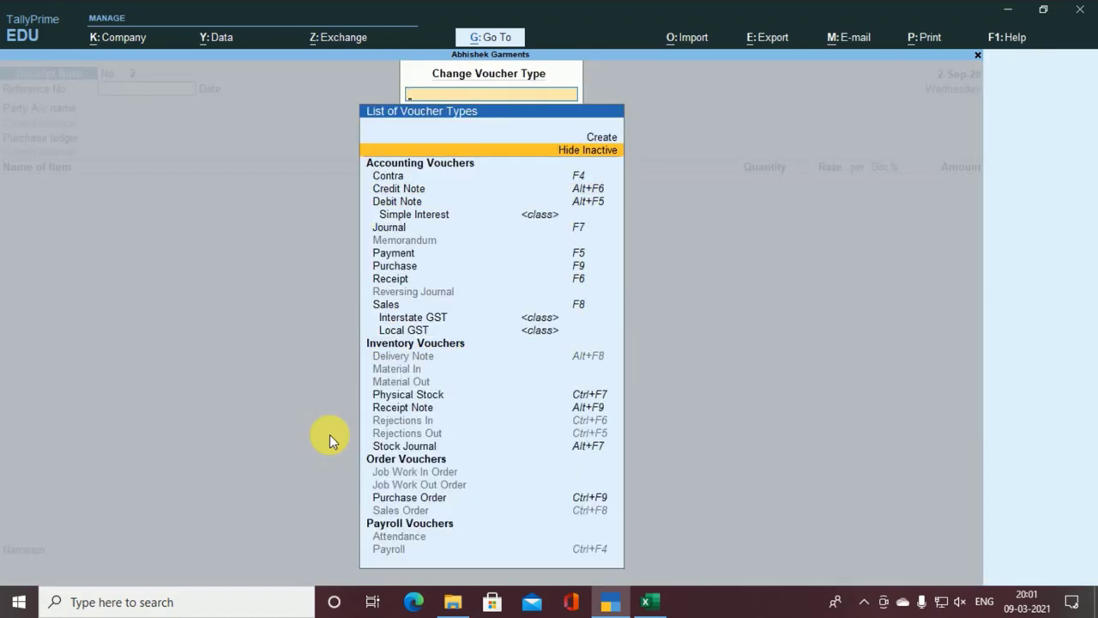
- Change the voucher type to Rejections Out, activating it from the inactive inventory vouchers
key("Down")
key("Down")
key("Down")
key("Down")
key("Down")
key("Down")
key("Down")
key("Down")
key("Down")
key("Down")
key("Down")
key("Down")
key("Down")
key("Down")
key("Down")
key("Down")
key("Down")
key("Down")
key("Down")
key("Down")
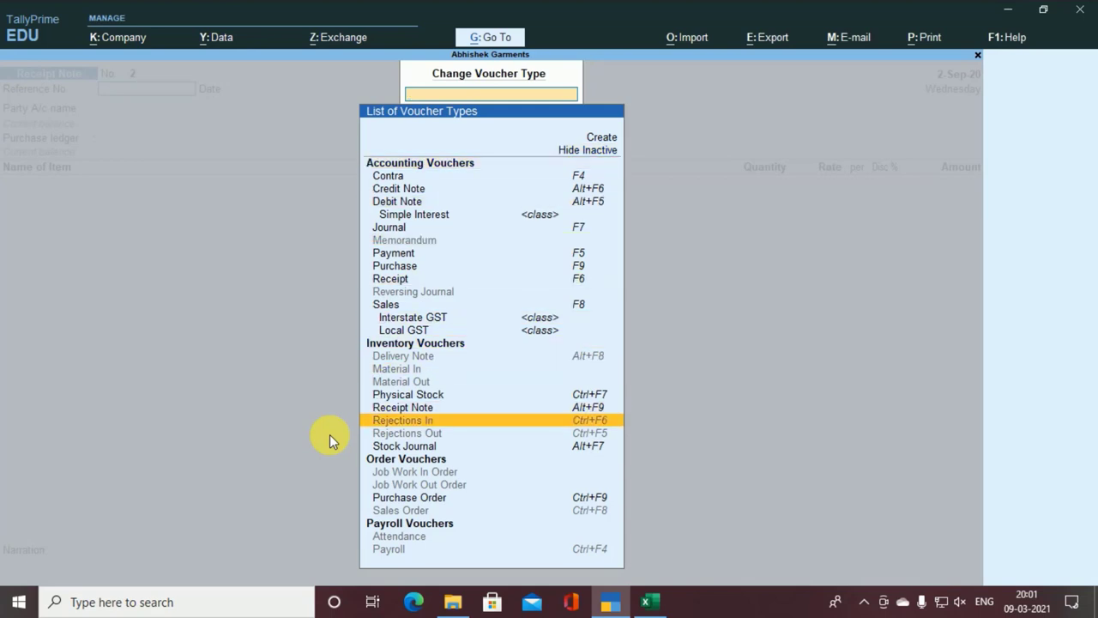
key("Down")
key("Return")
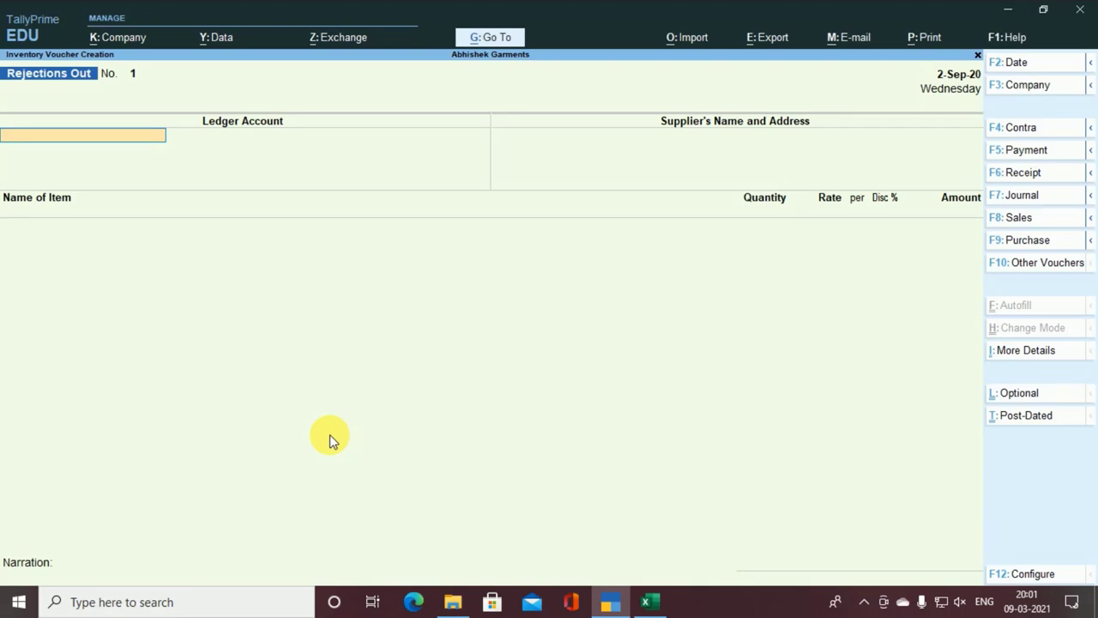
- Check the return date in Excel, date the Rejections Out voucher 1-Oct-20, and select Bombay Deying as ledger account and supplier
key("alt+Tab")
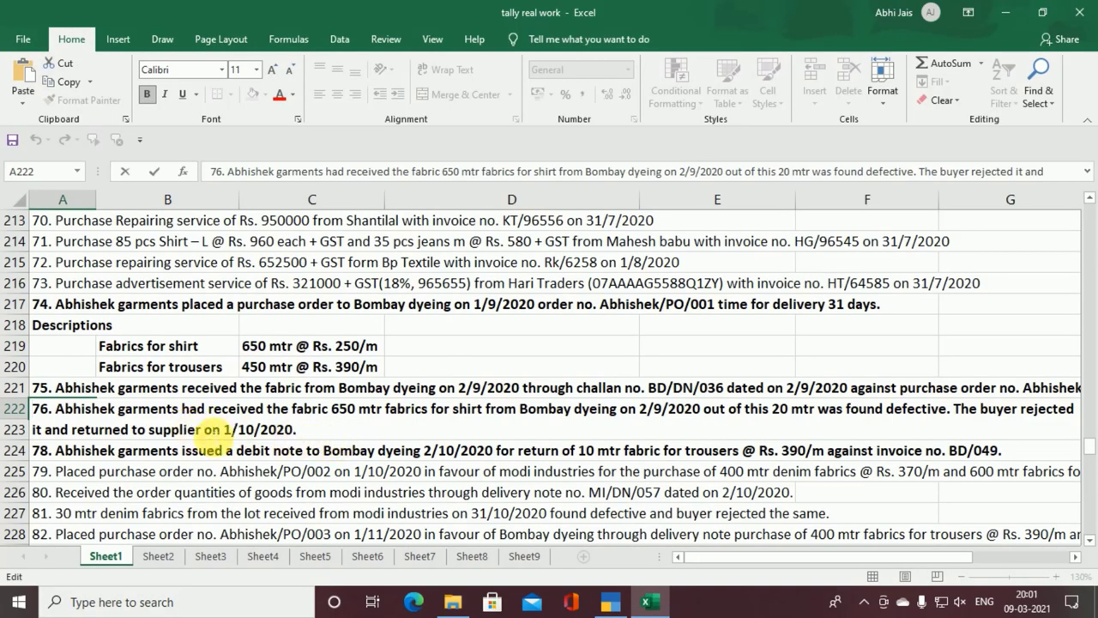
key("alt+Tab")
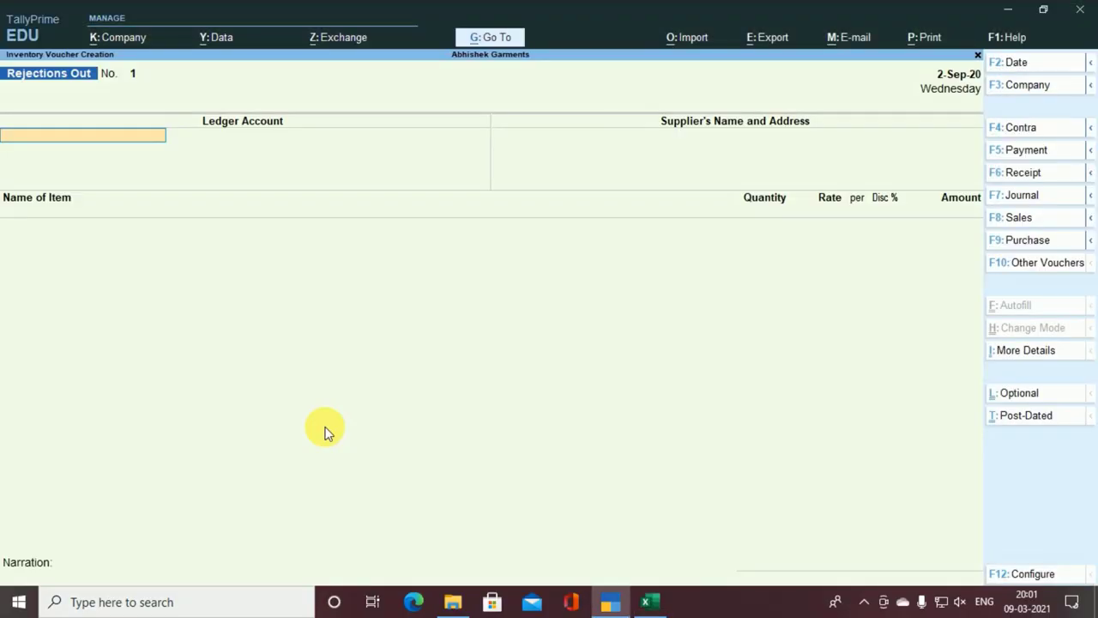
key("F2")
type("1.10")
key("Return")
type("B")
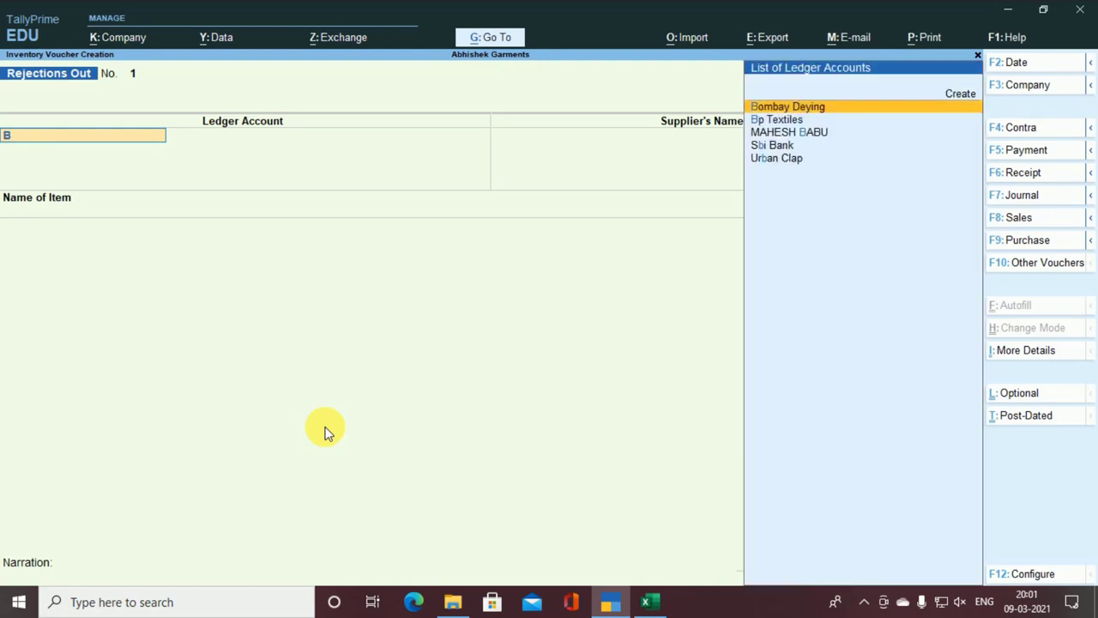
key("Return")
key("Return")
key("Return")
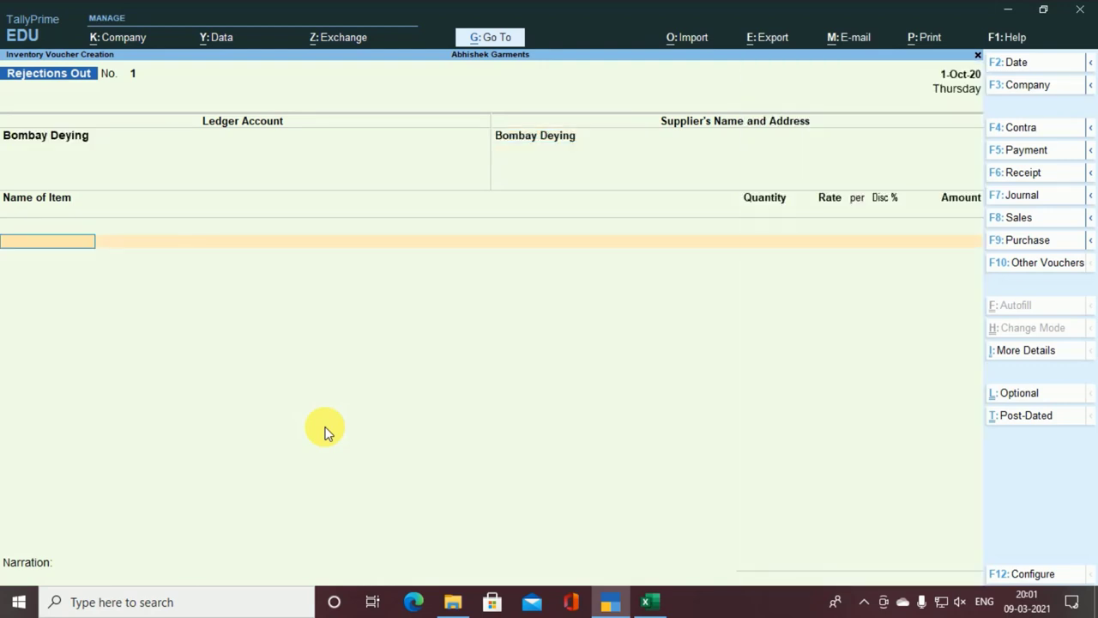
- Add Fabric for Shirt to the rejection voucher and allocate it to tracking number bd/dn/036
key("alt+Tab")
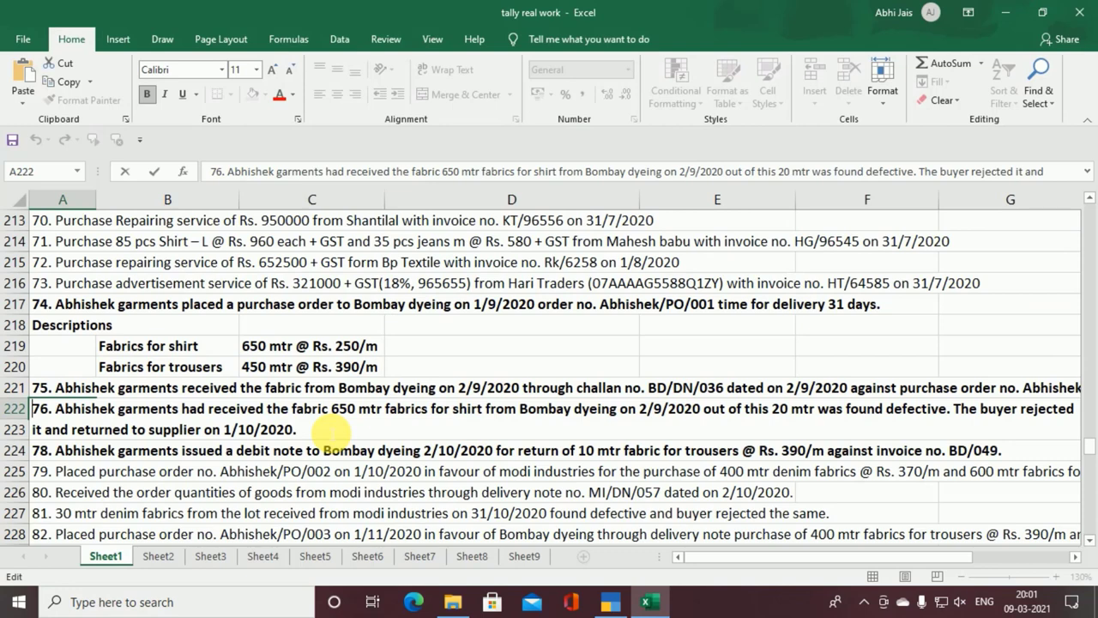
key("alt+Tab")
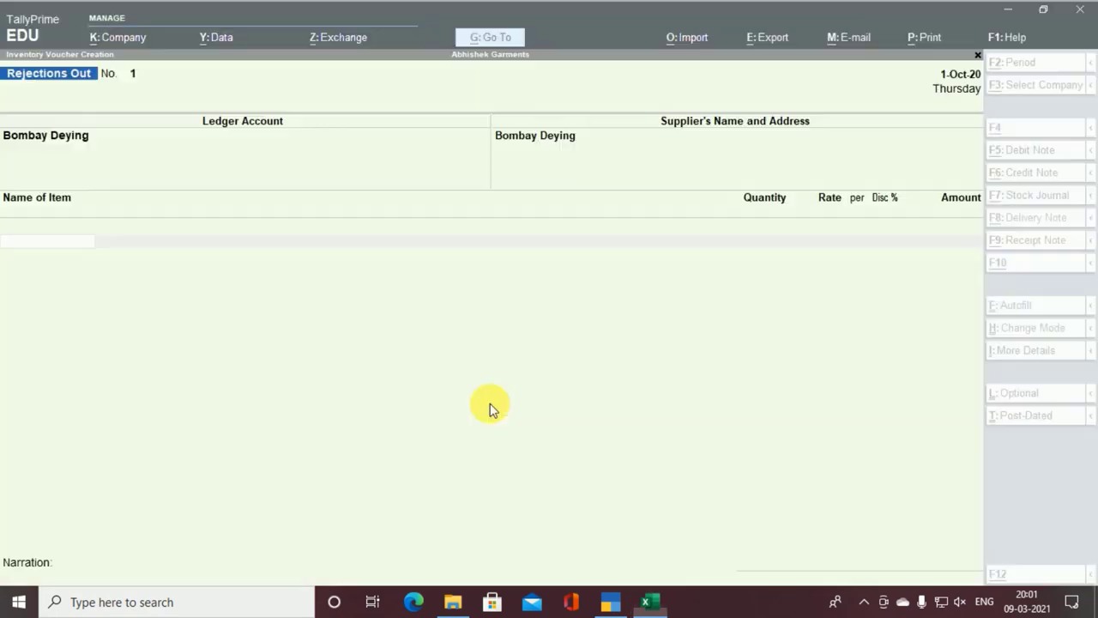
type("F")
key("Return")
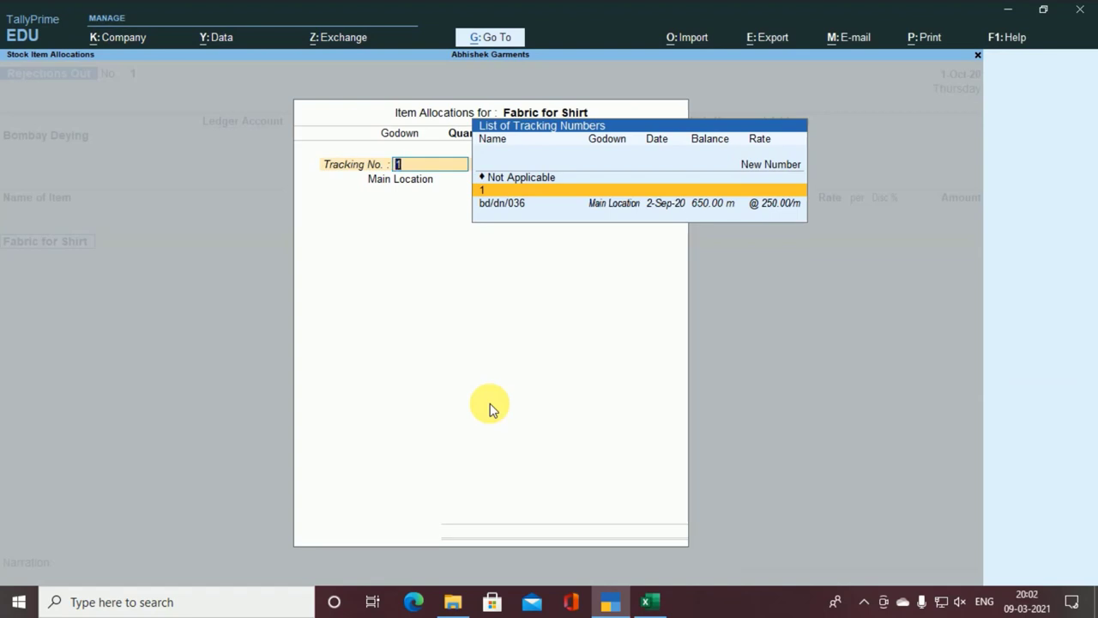
key("Down")
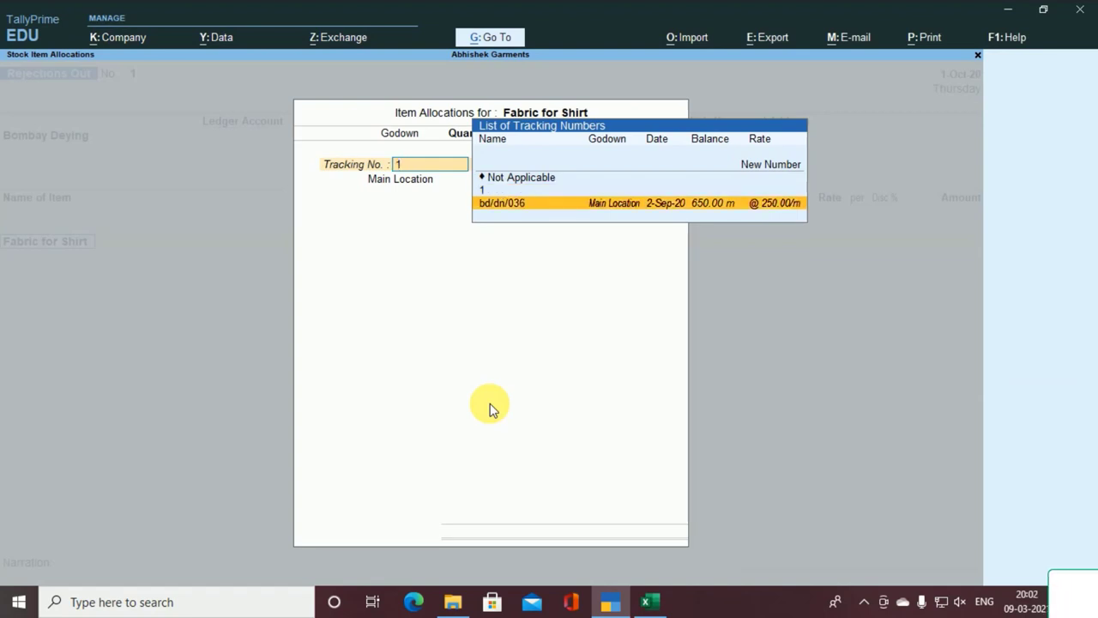
key("Return")
key("Return")
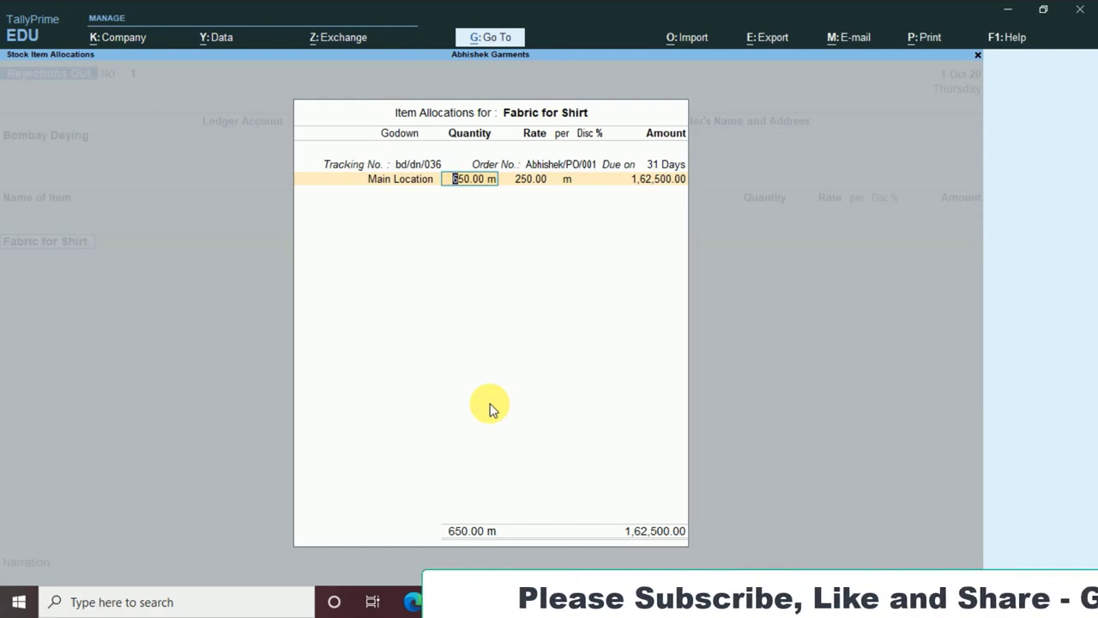
- Check the defective quantity in Excel, then set the Fabric for Shirt allocation to 20 m at a rate of 250
key("alt+Tab")
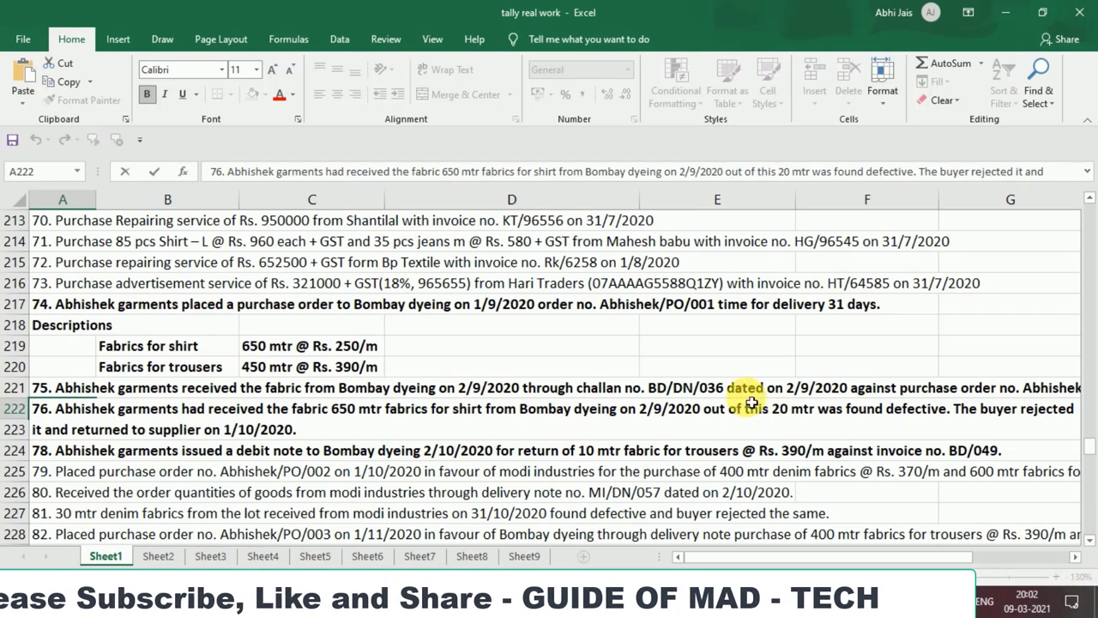
key("alt+Tab")
type("20")
key("Return")
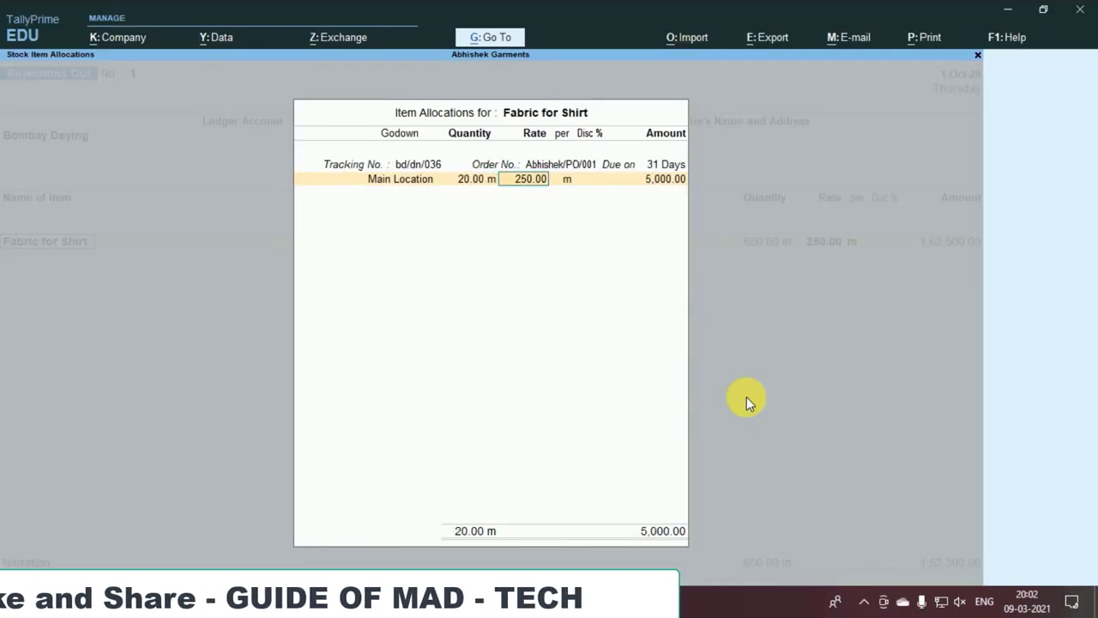
key("Return")
key("Return")
key("Return")
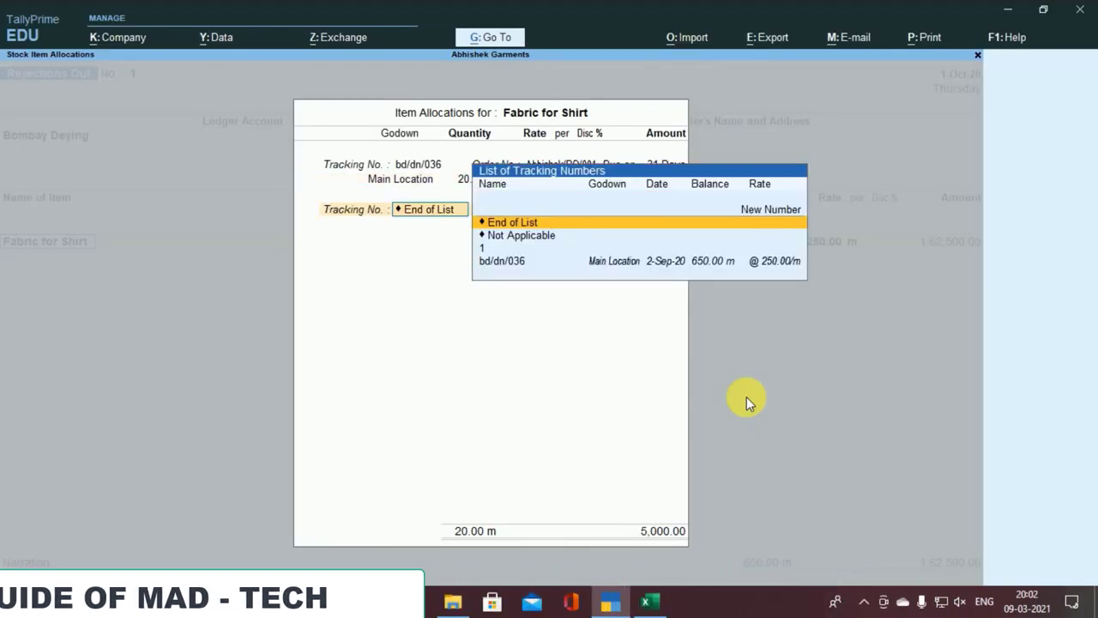
- End the allocation and item lists, leave the narration blank, and save the rejection voucher
key("Return")
key("Return")
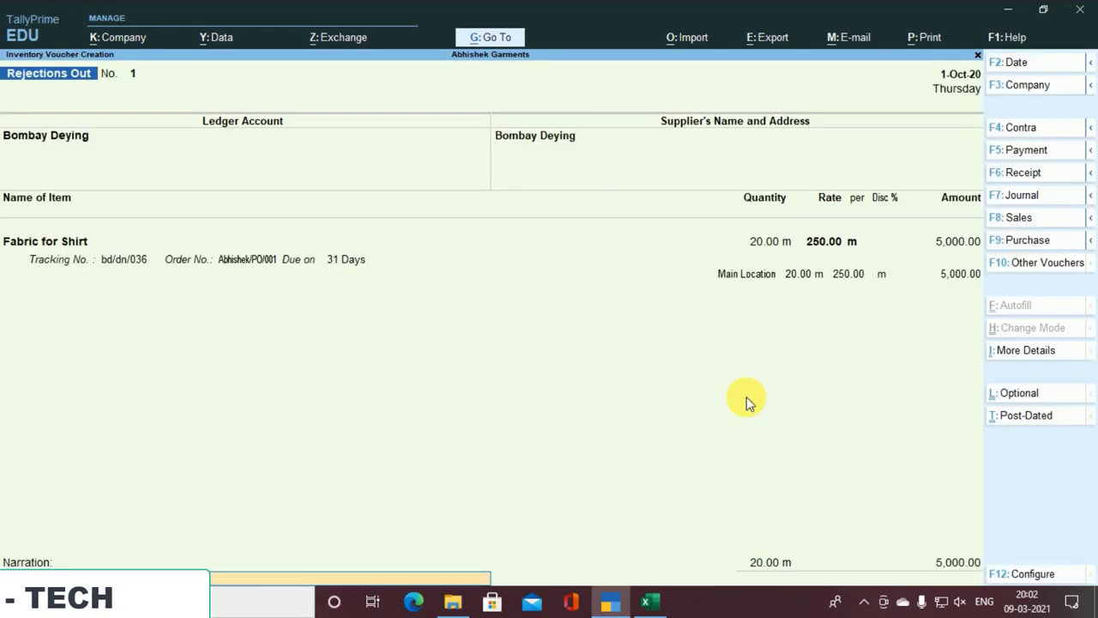
key("Return")
key("Return")
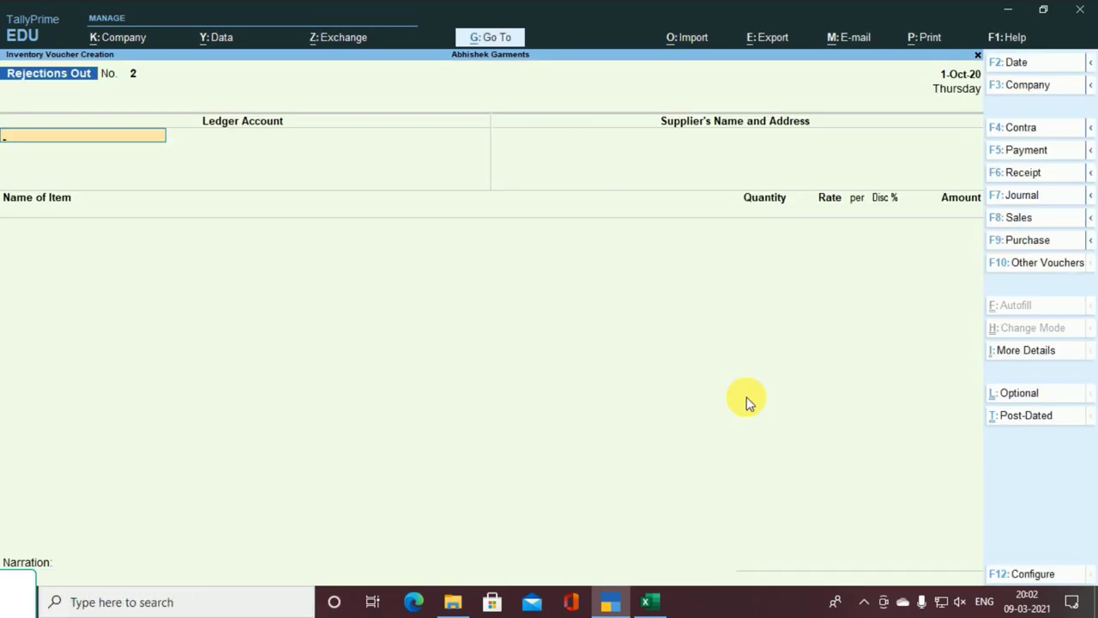
- Switch to Excel, leave the cell edit of entry 76, and select entry 77 about purchase invoice BD/049
key("alt+Tab")
key("Escape")
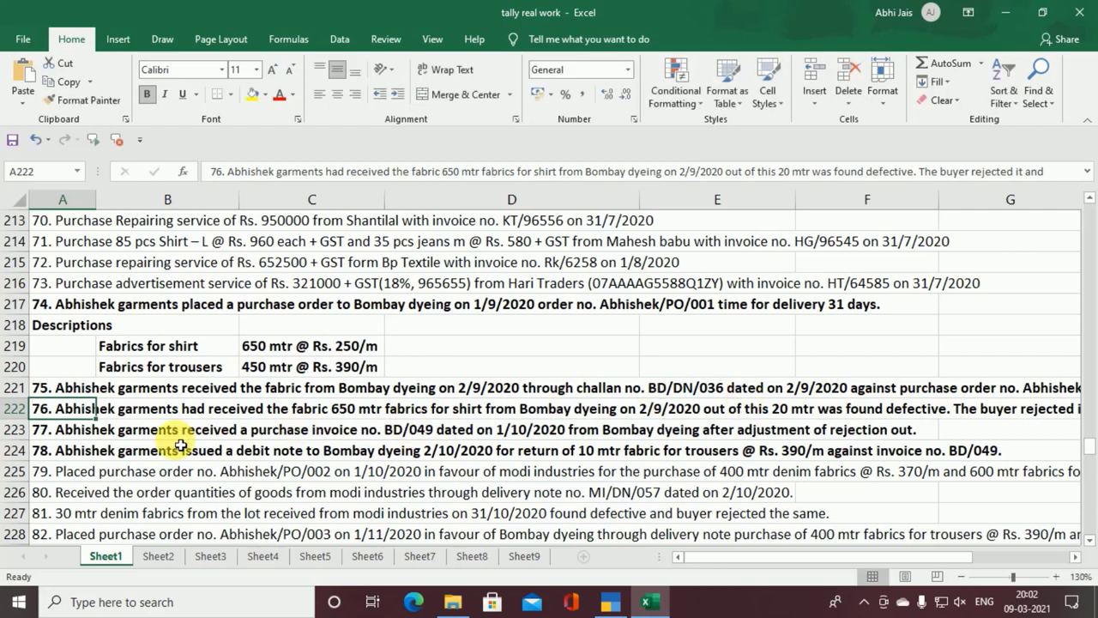
left_click(53, 434)
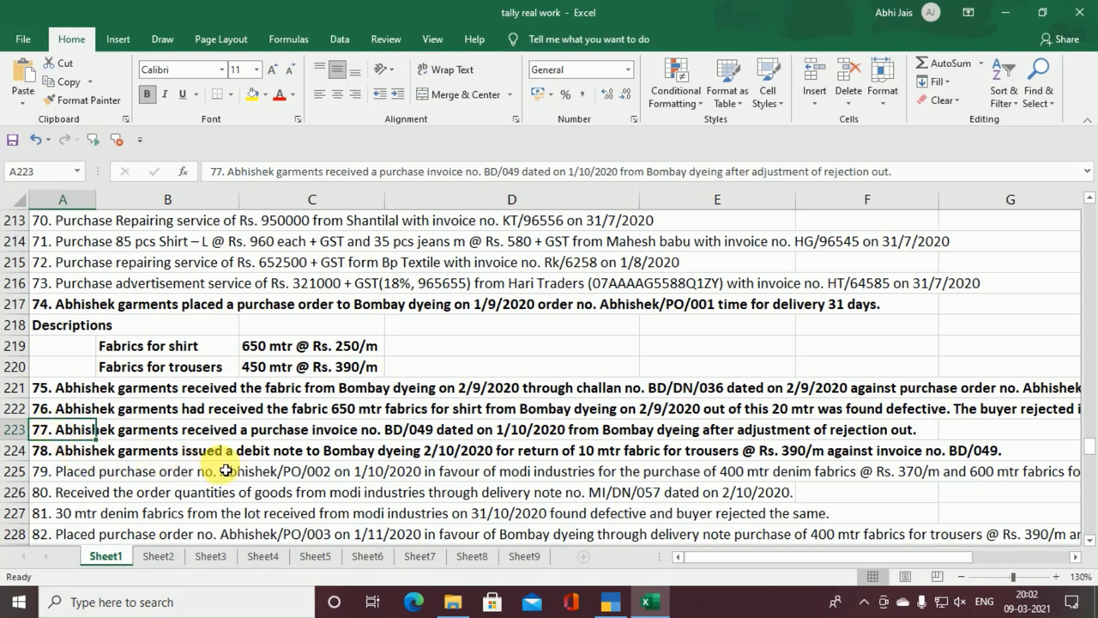
key("alt+Tab")
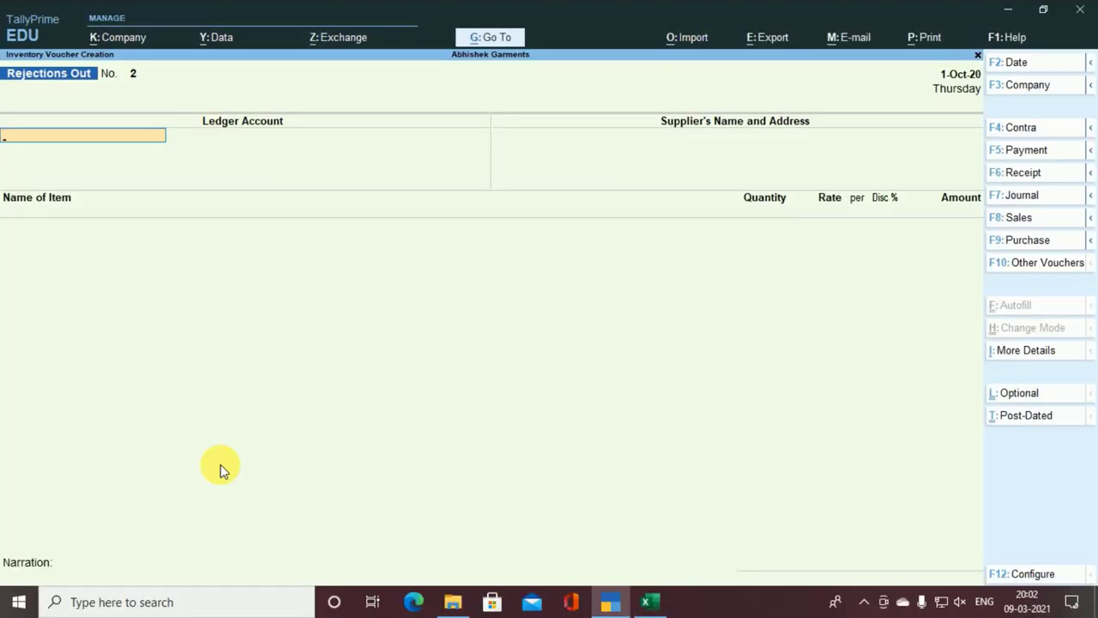
key("alt+Tab")
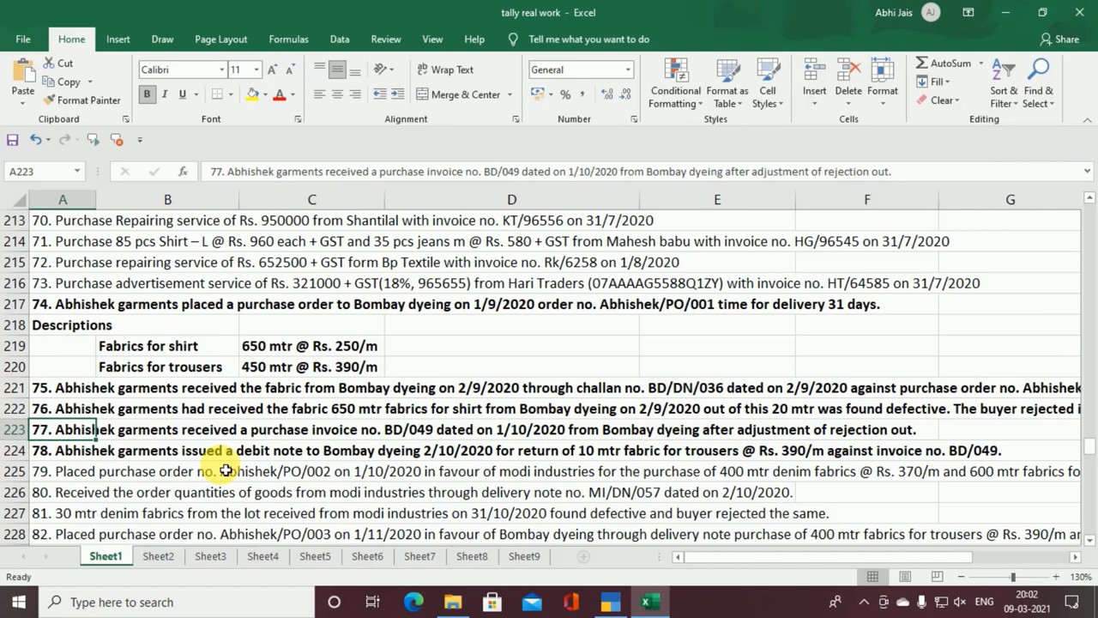
- Start a purchase voucher in TallyPrime with supplier invoice number bd/049 dated 1-Oct-20
key("alt+Tab")
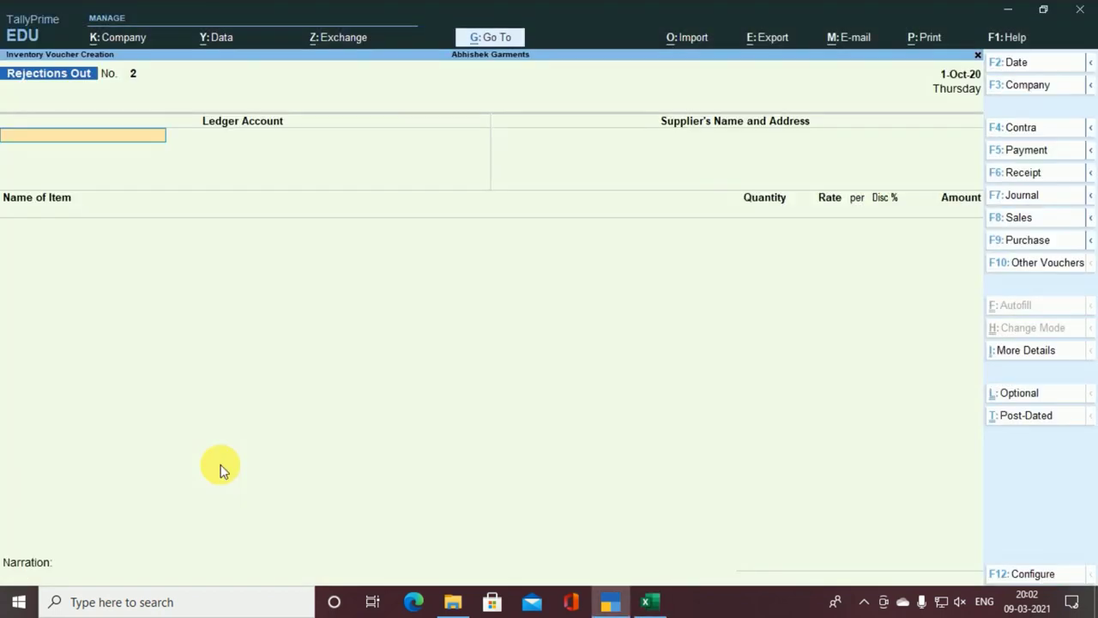
key("F9")
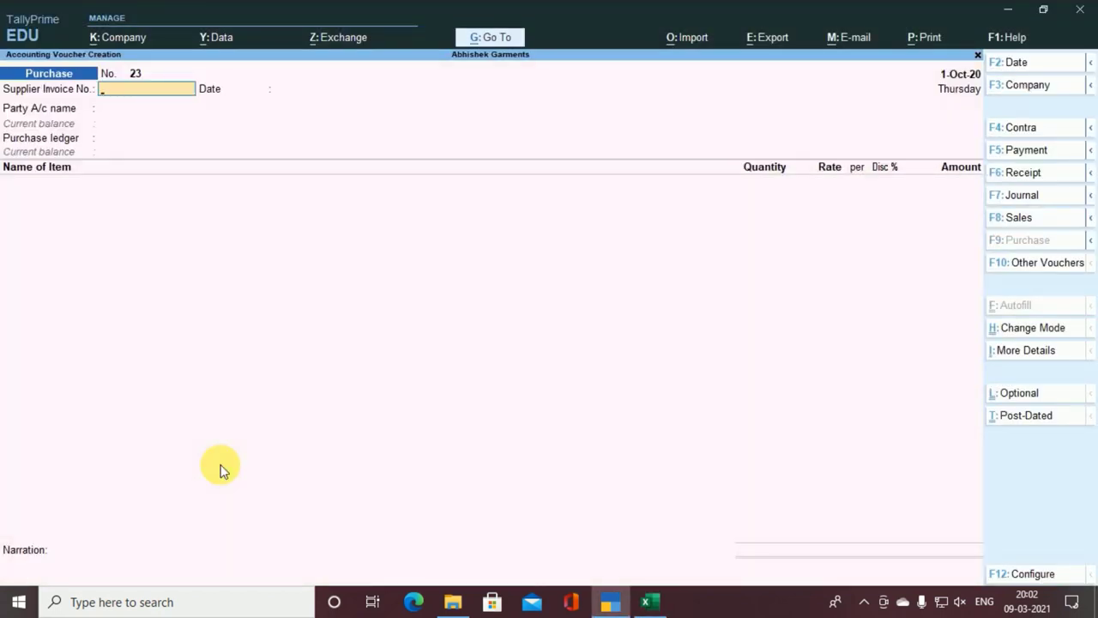
key("alt+Tab")
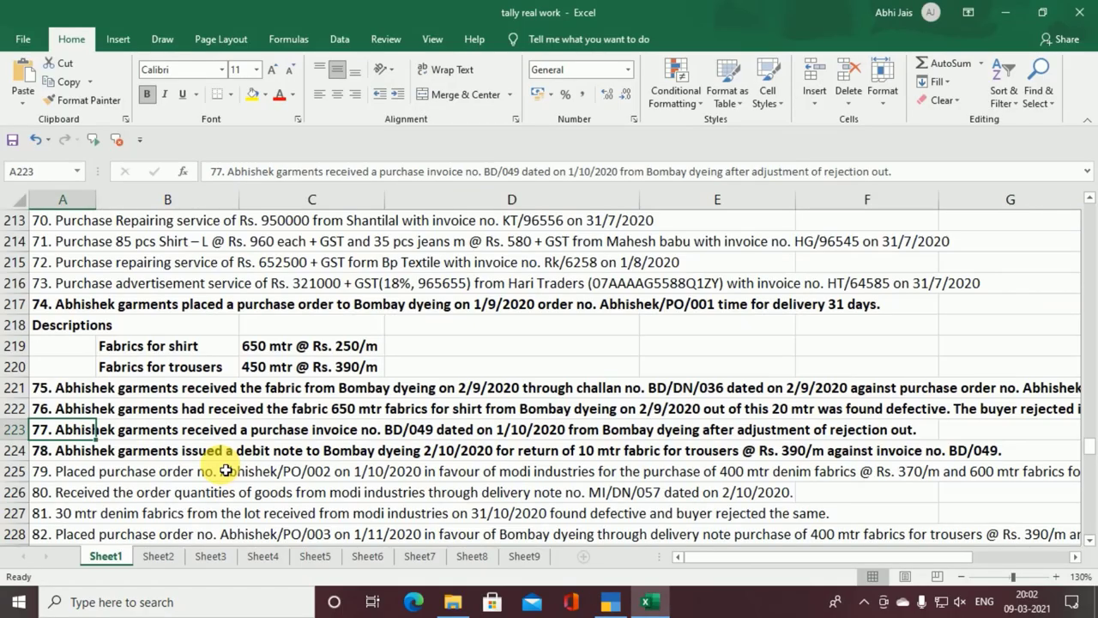
key("alt+Tab")
type("b")
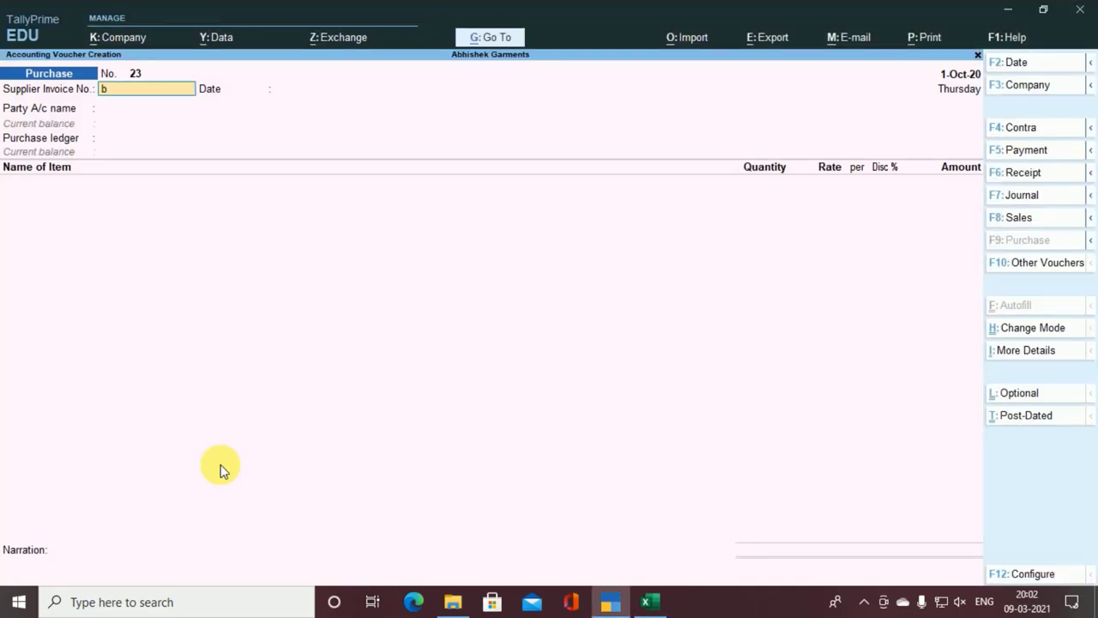
type("d/049")
key("Return")
key("Return")
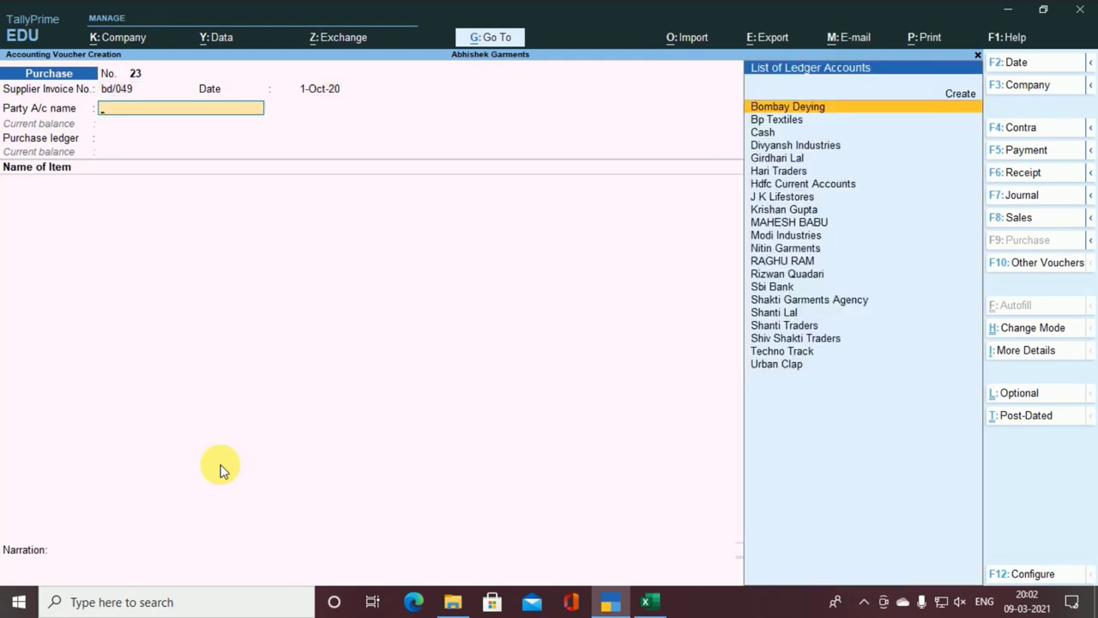
- Select Bombay Deying as the party and link receipt note bd/dn/036 to the purchase
key("Return")
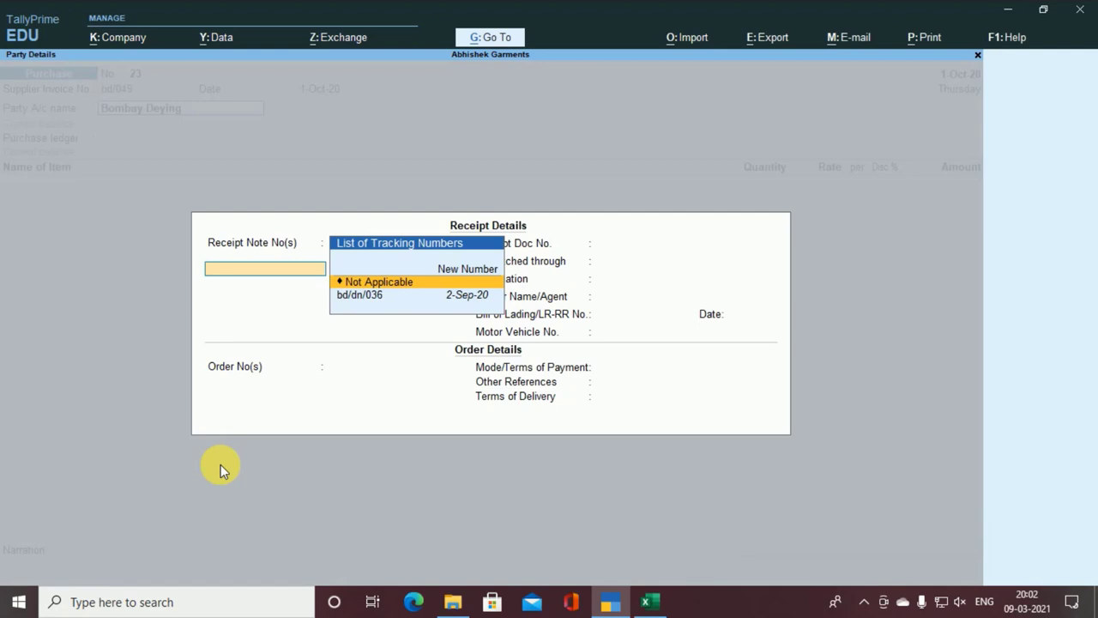
key("Down")
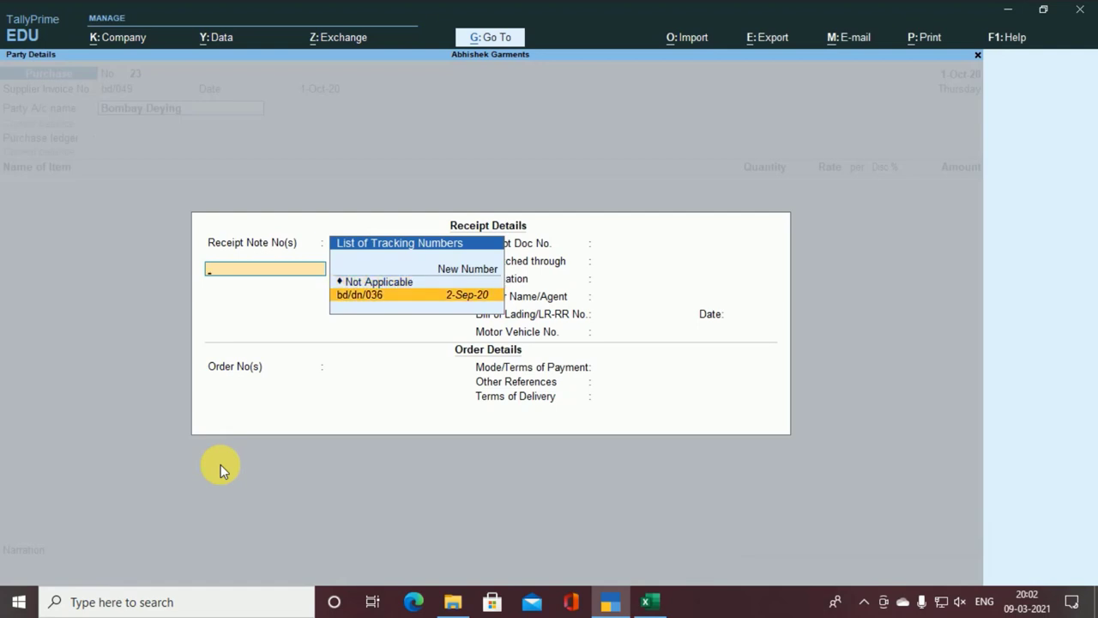
key("Return")
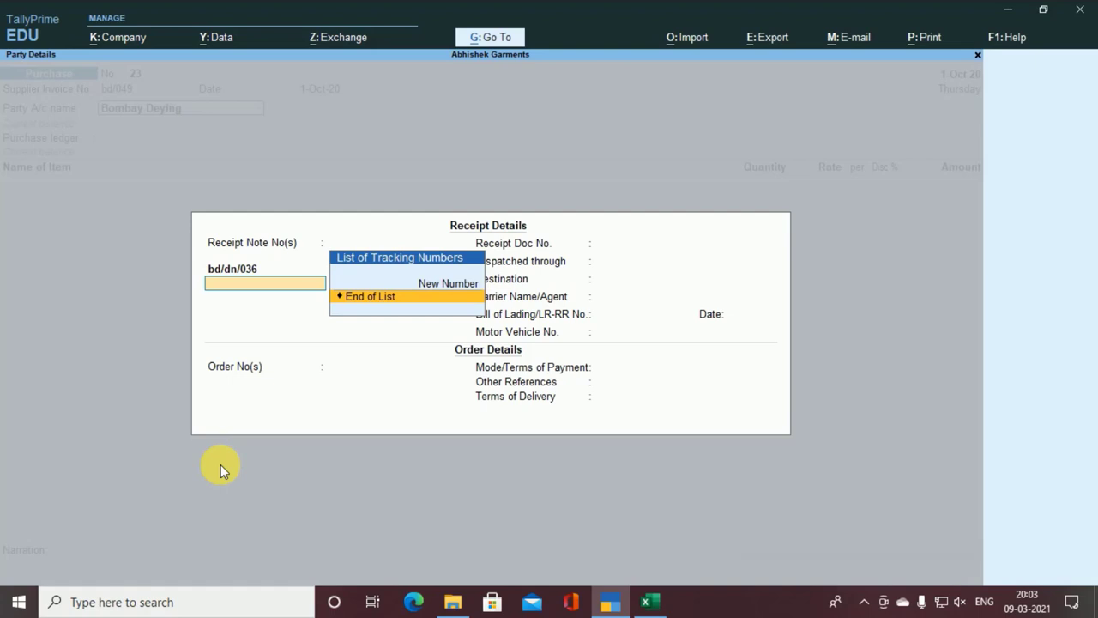
key("Return")
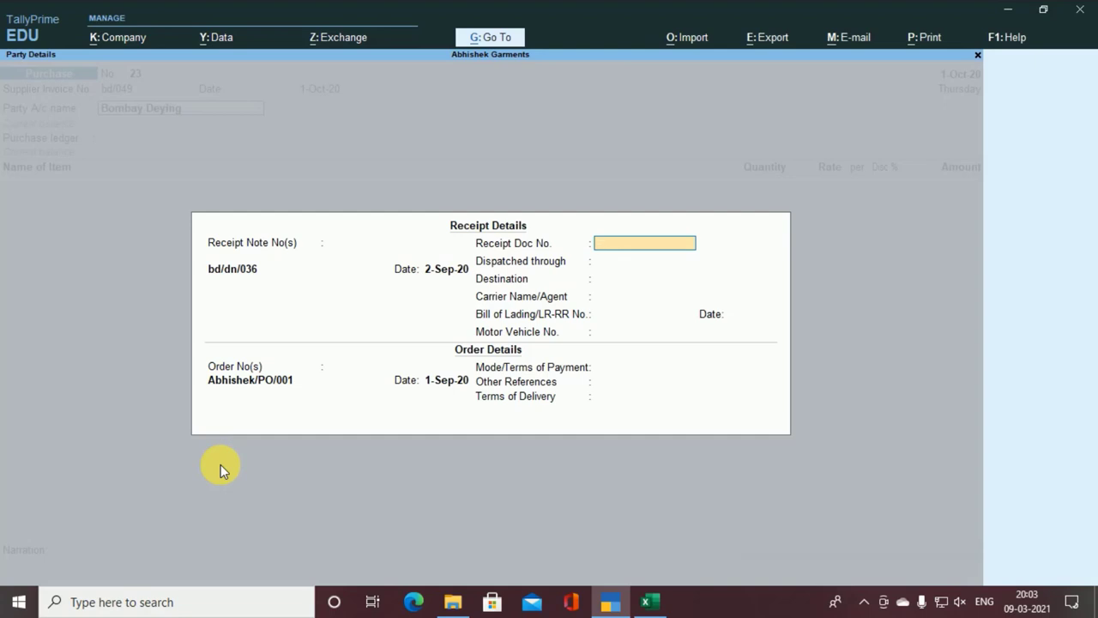
- Leave the remaining receipt and order details blank, including dispatch, carrier, payment and delivery terms, and accept them
key("Return")
key("Return")
key("Return")
key("Return")
key("Return")
key("Return")
key("Return")
key("Return")
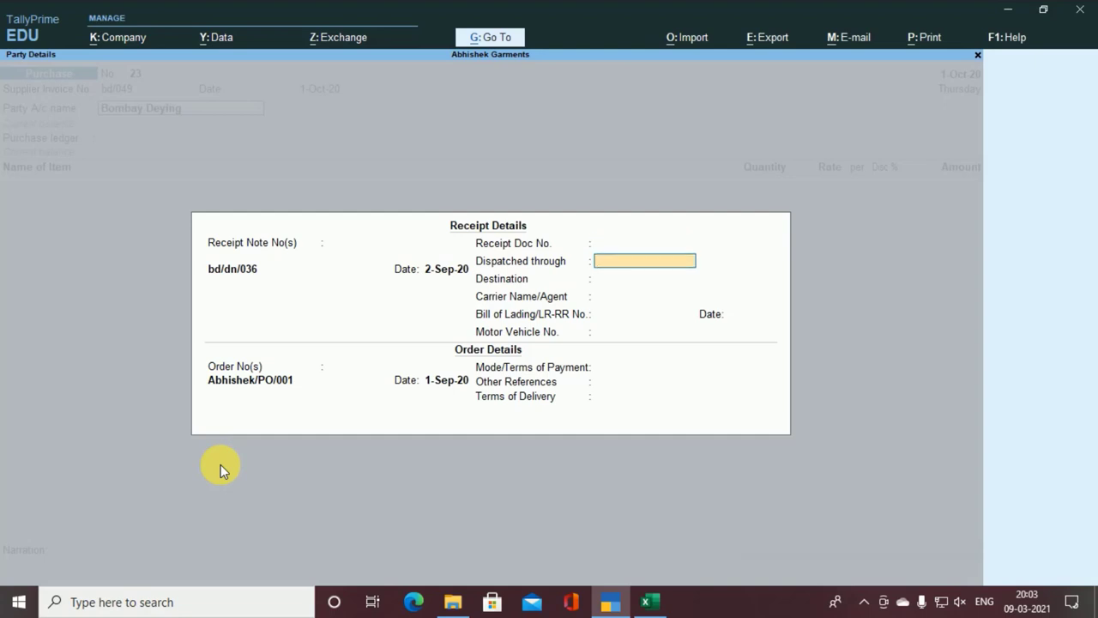
key("Return")
key("Return")
key("Return")
key("Return")
key("Return")
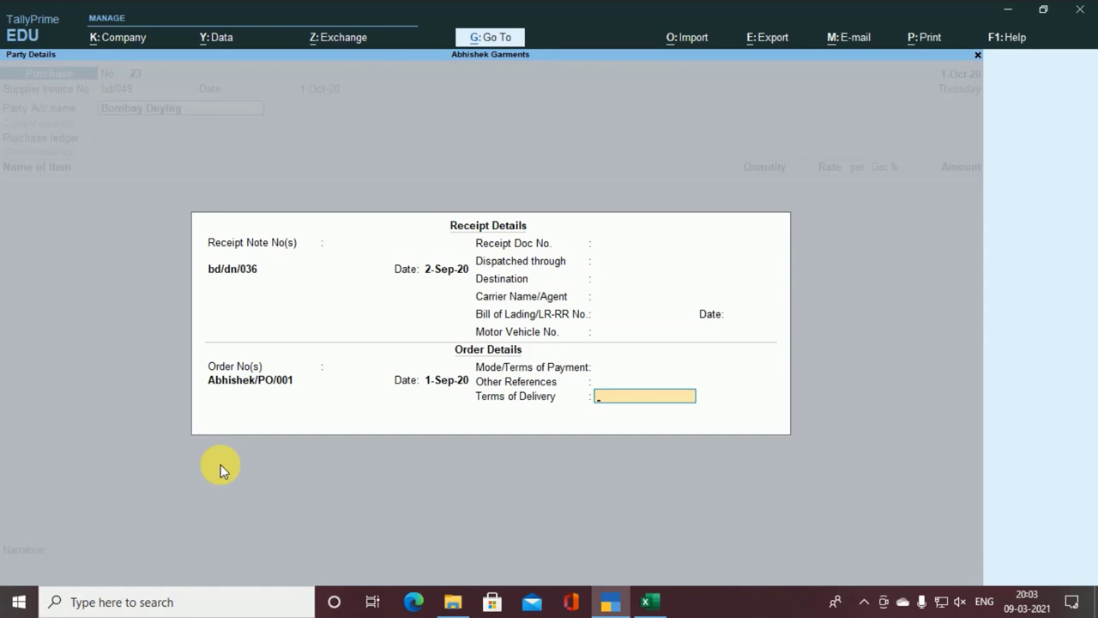
key("Return")
- Accept the remaining party details and choose Purchase A/c as the purchase ledger, continuing to the item list
key("Return")
key("Return")
key("Return")
key("Return")
key("Return")
key("Return")
key("Return")
key("Return")
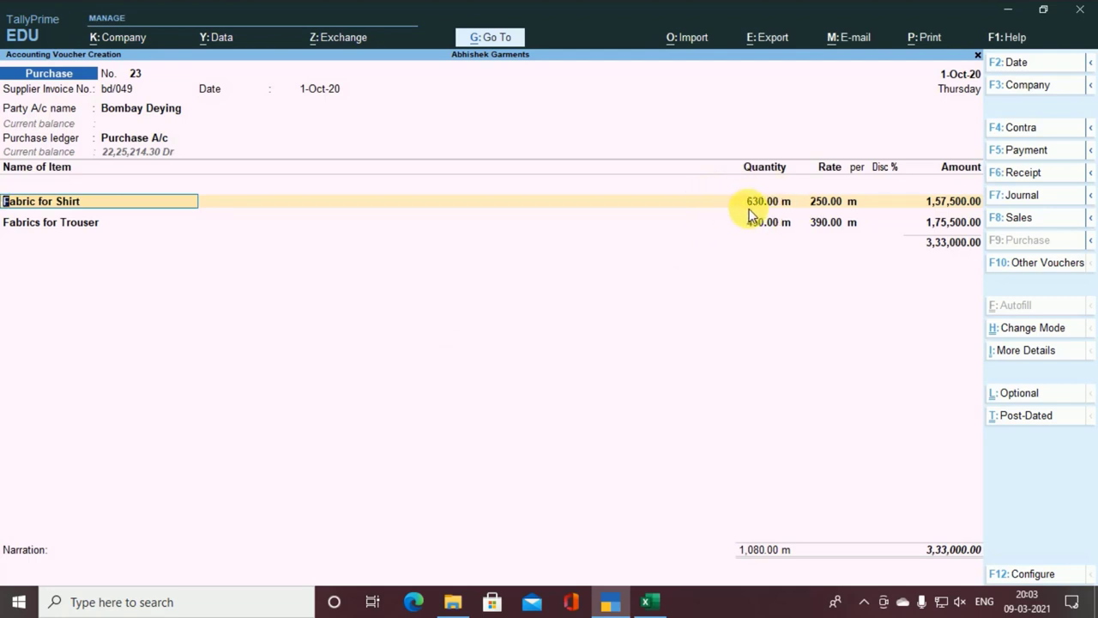
- Accept the Fabric for Shirt allocation of 630 m at 250.00 from Main Location against tracking number bd/dn/036 and order Abhishek/PO/001
key("Return")
key("Return")
key("Return")
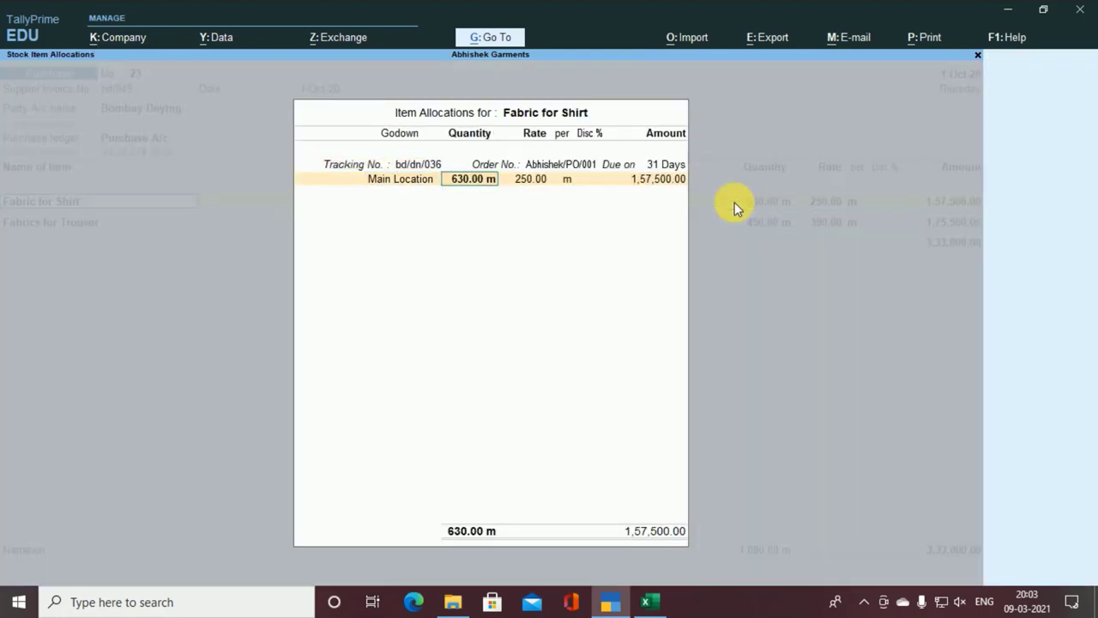
key("Return")
key("Return")
key("Return")
key("Return")
key("Return")
- Accept the Fabrics for Trouser allocation of 450 m at 390.00 from Main Location against tracking number bd/dn/036
key("Return")
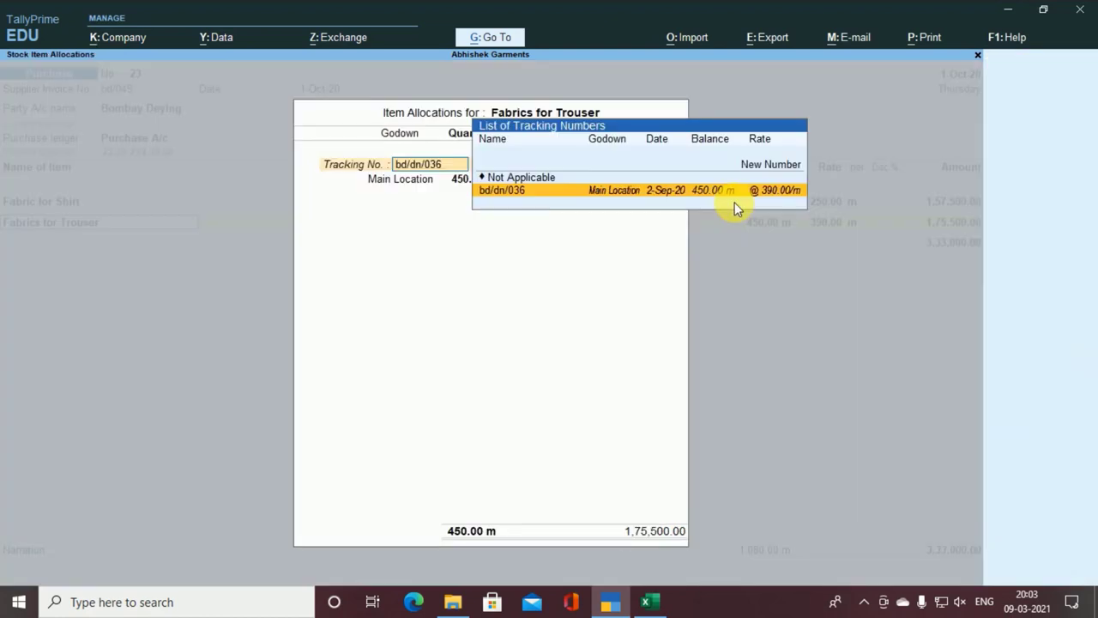
key("Return")
key("Return")
key("Return")
key("Return")
key("Return")
key("Return")
key("Return")
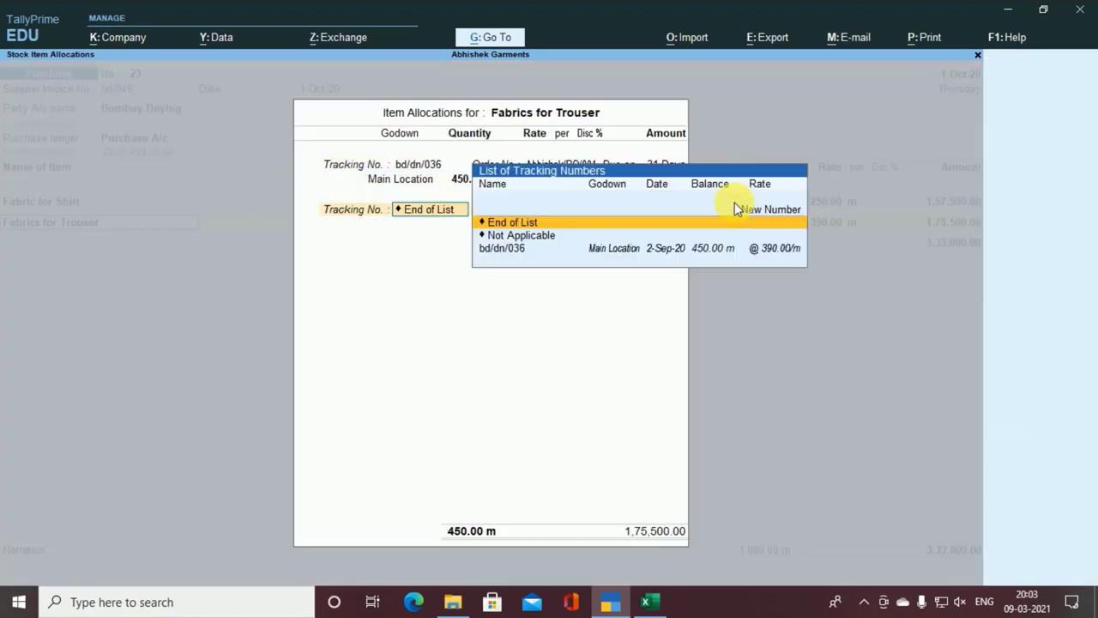
key("Return")
- End the item list, record the 3,33,000.00 Cr bill as New Ref bd/049 without credit days, and save the purchase voucher
key("Return")
key("Return")
key("Return")
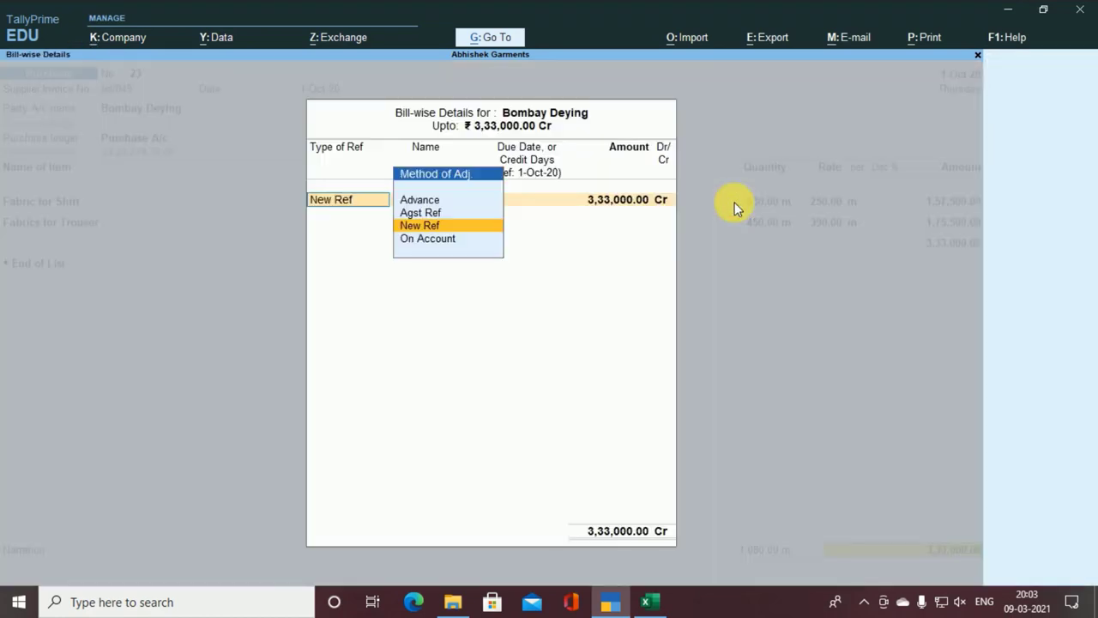
key("Return")
key("Return")
key("Return")
key("Return")
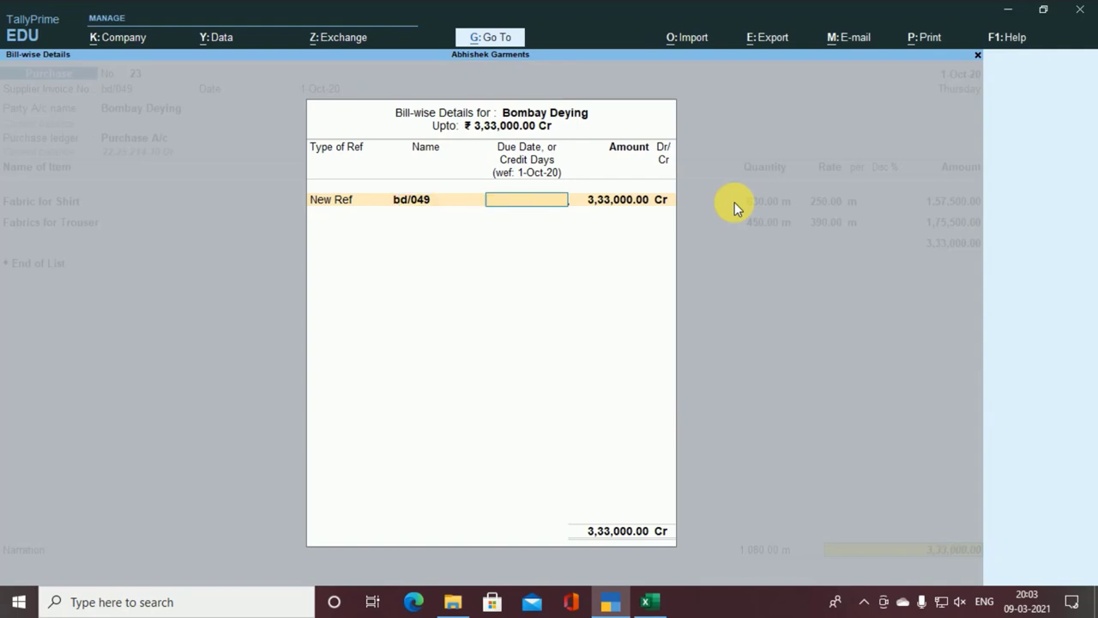
key("Return")
key("Return")
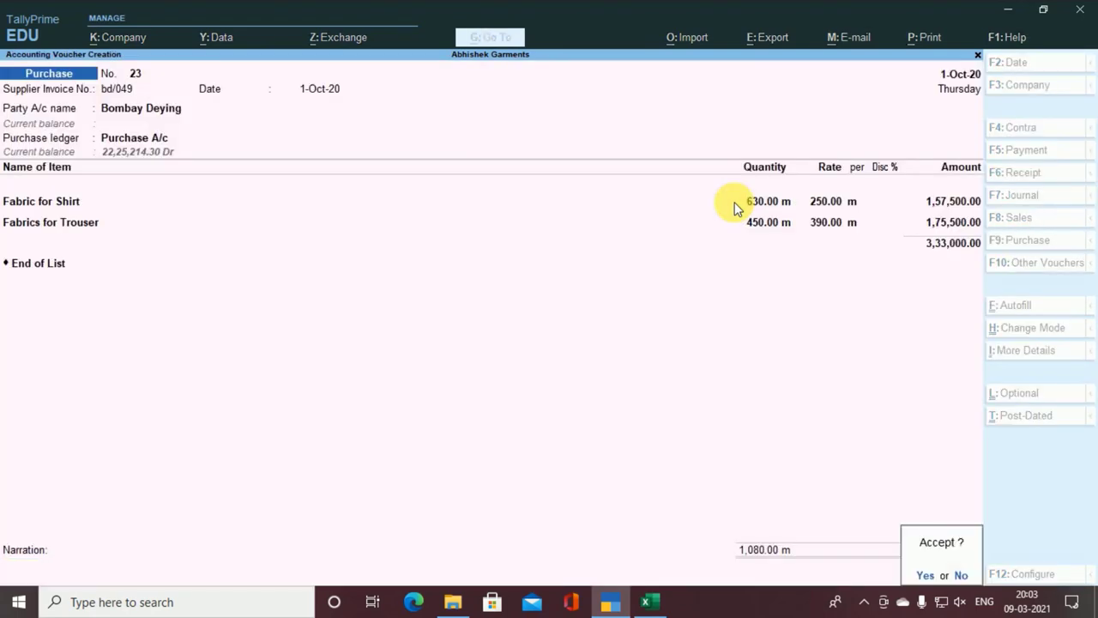
key("Return")
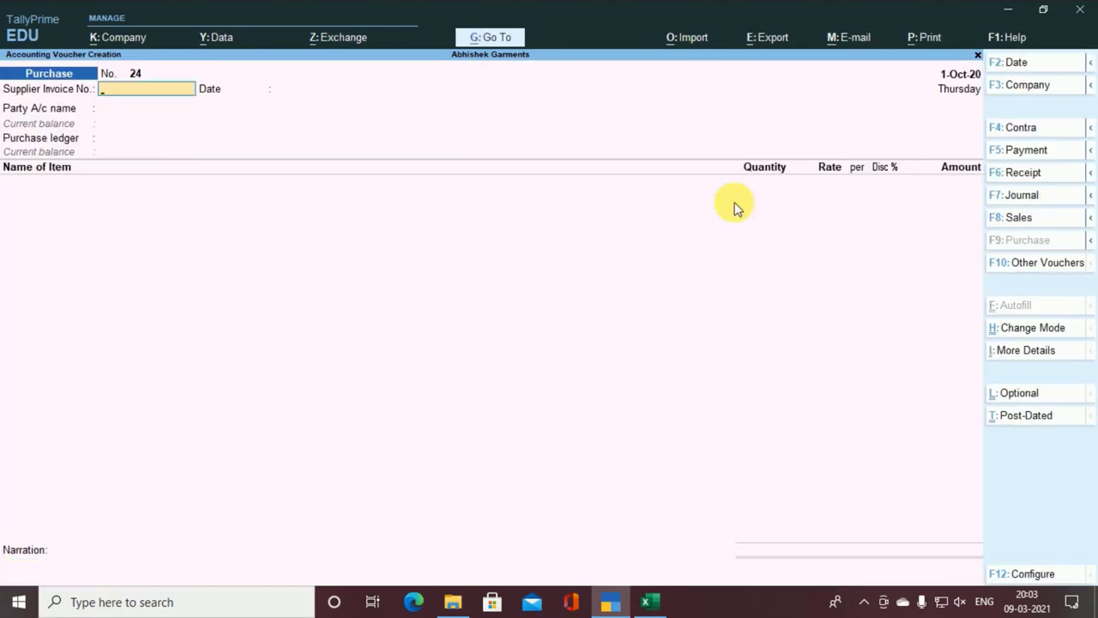
- Switch to Excel and read entry 78 about the debit note issued to Bombay Dyeing
key("alt+Tab")
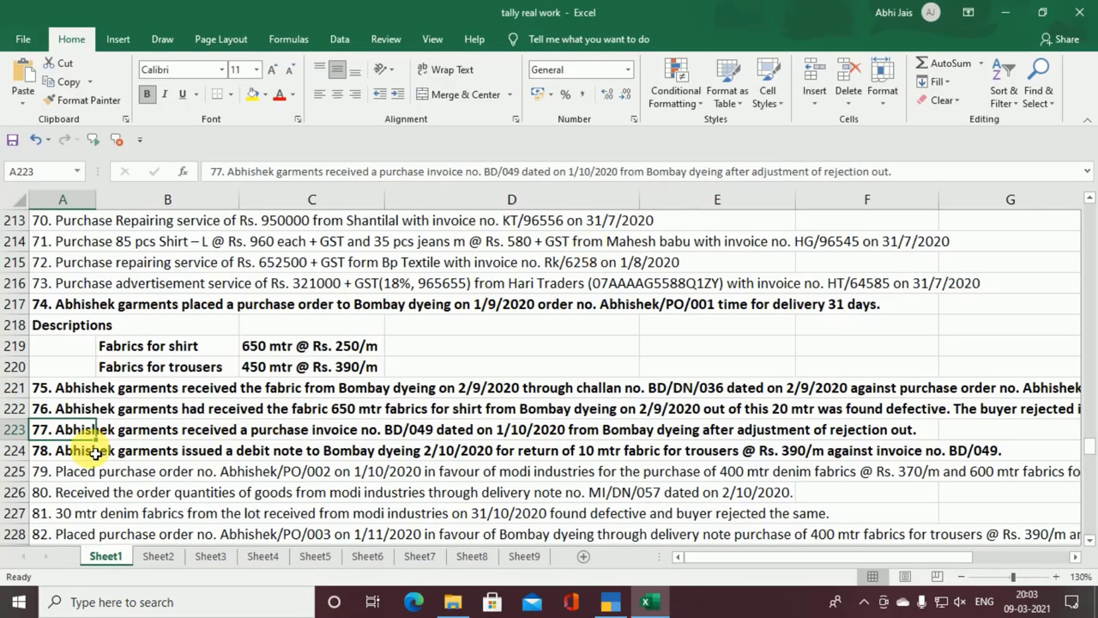
left_click(55, 459)
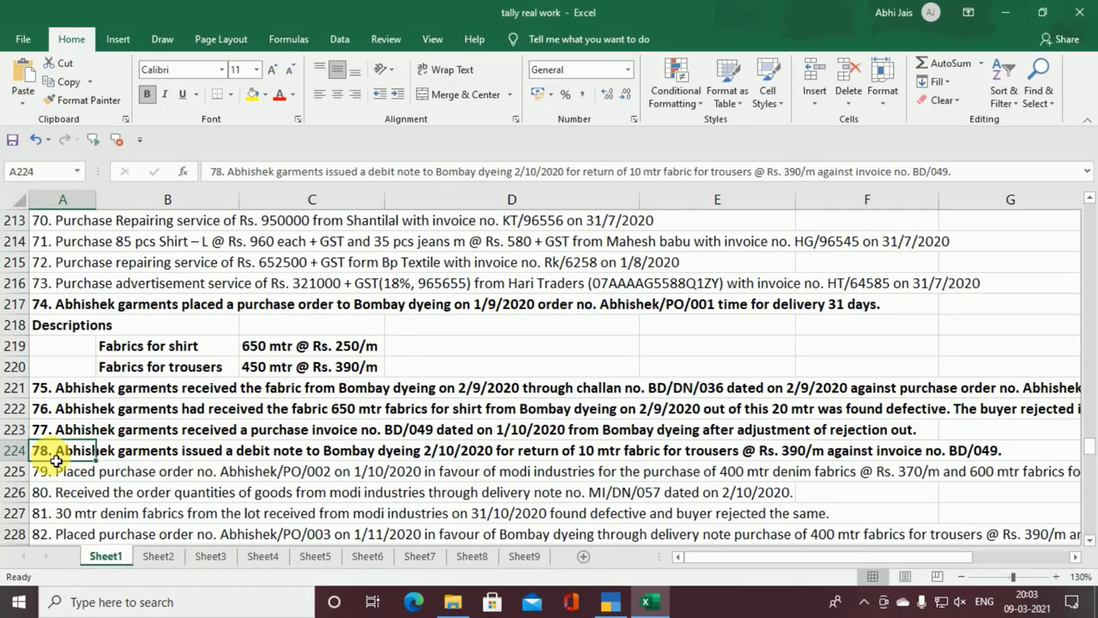
scroll(380, 478, "down", 1)
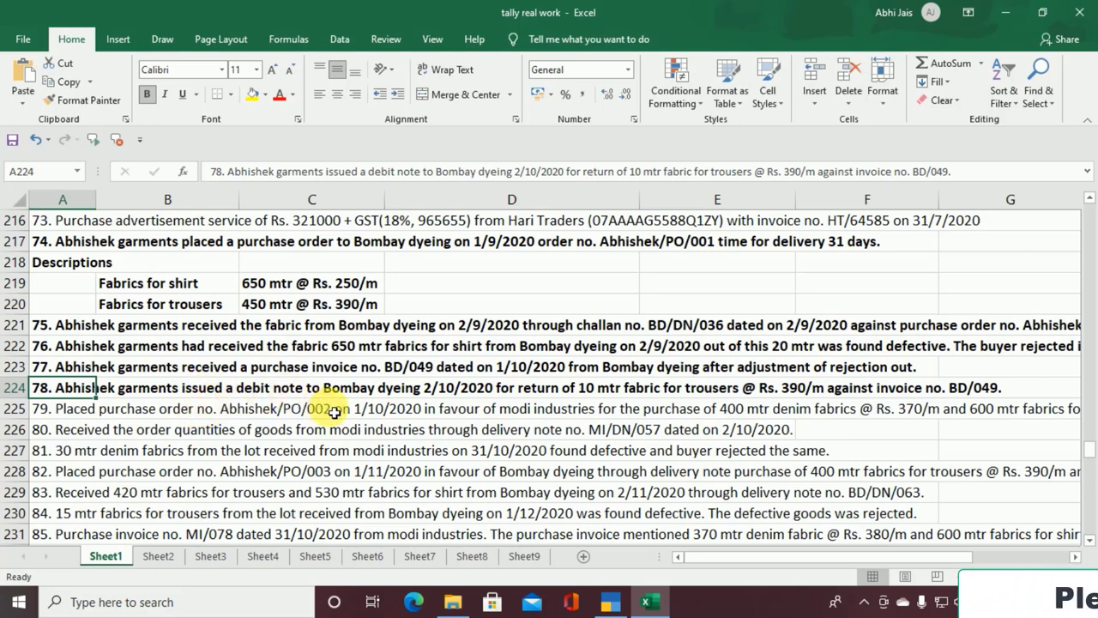
- Return to TallyPrime and change the voucher type to Debit Note with the voucher class Not Applicable
key("alt+Tab")
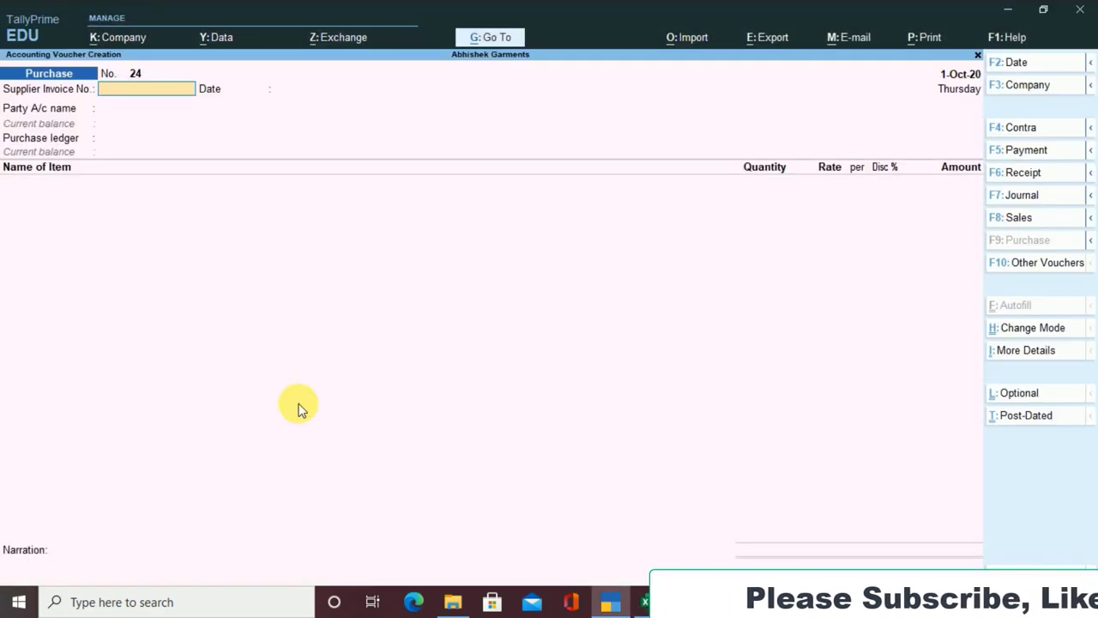
key("F10")
key("Up")
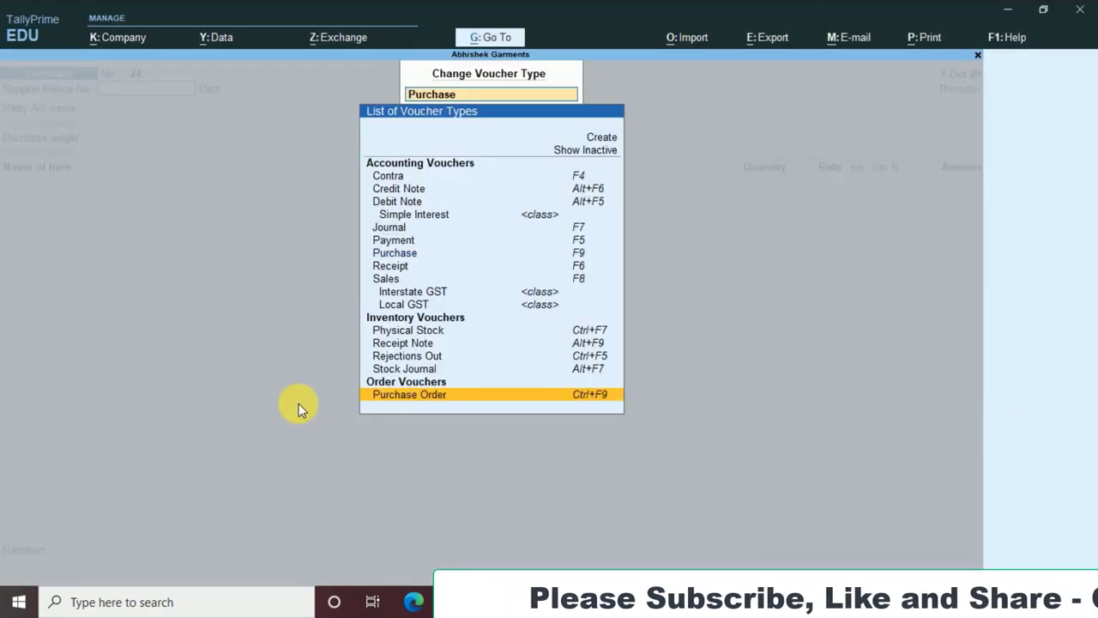
key("Up")
key("Up")
key("Up")
key("Up")
key("Up")
key("Up")
key("Up")
key("Up")
key("Up")
key("Up")
key("Up")
key("Up")
key("Up")
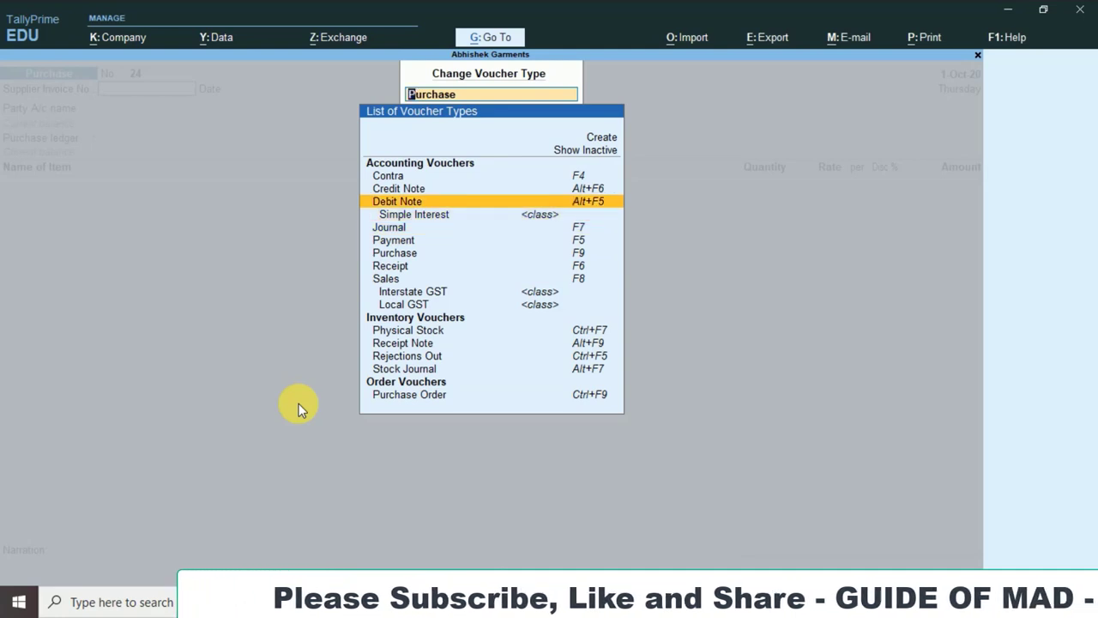
key("Return")
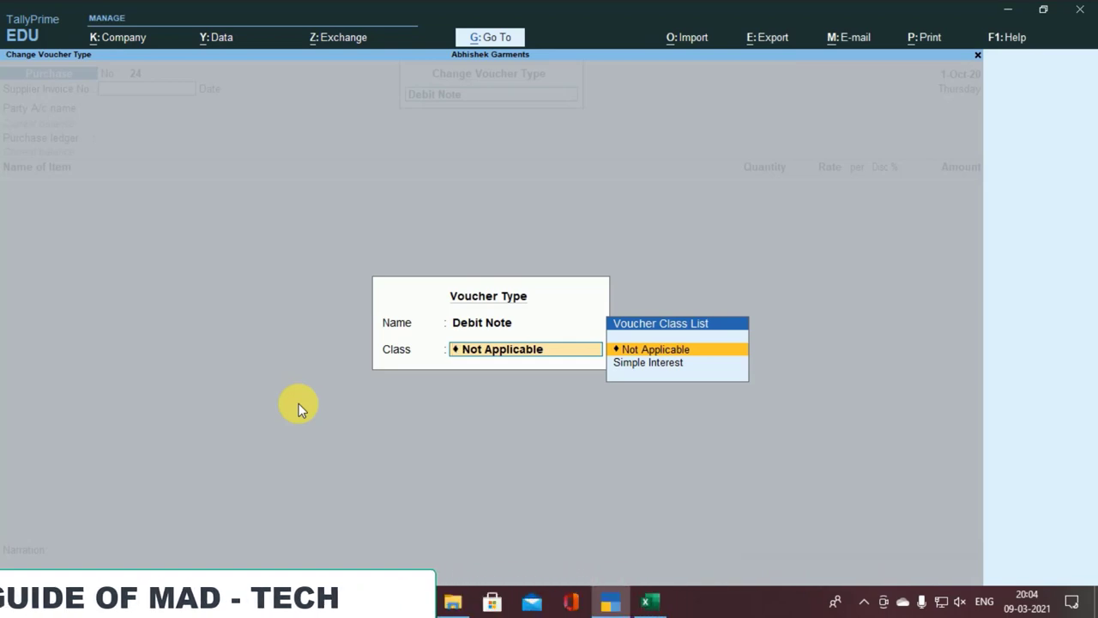
key("Return")
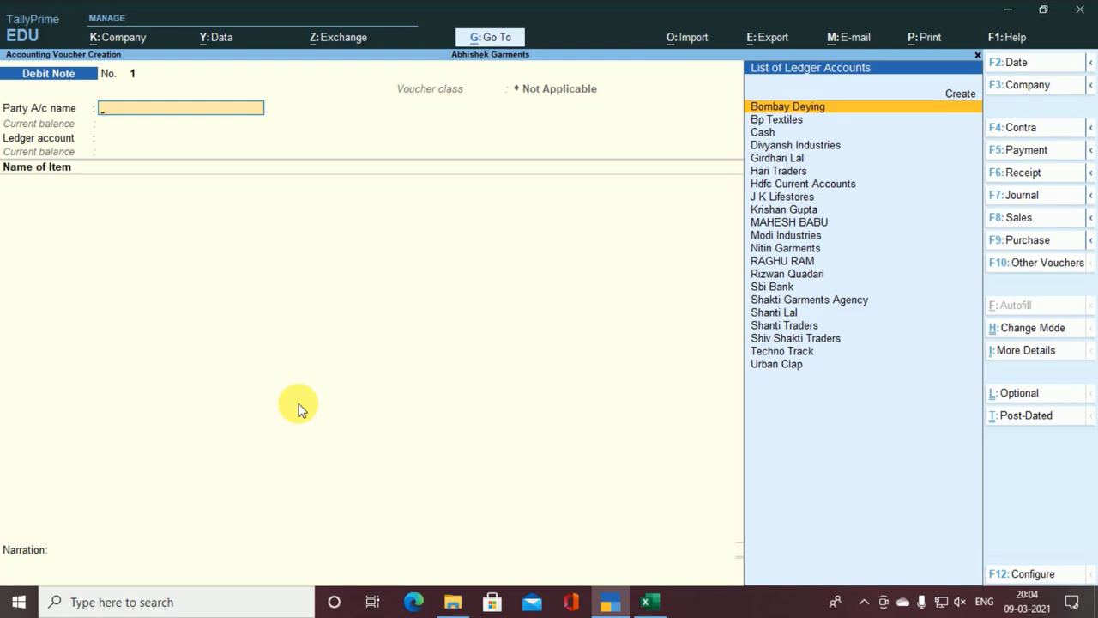
- Check the date of entry 78 in Excel, set the debit note date to 2-10-2020 and select Bombay Deying as the party
key("alt+Tab")
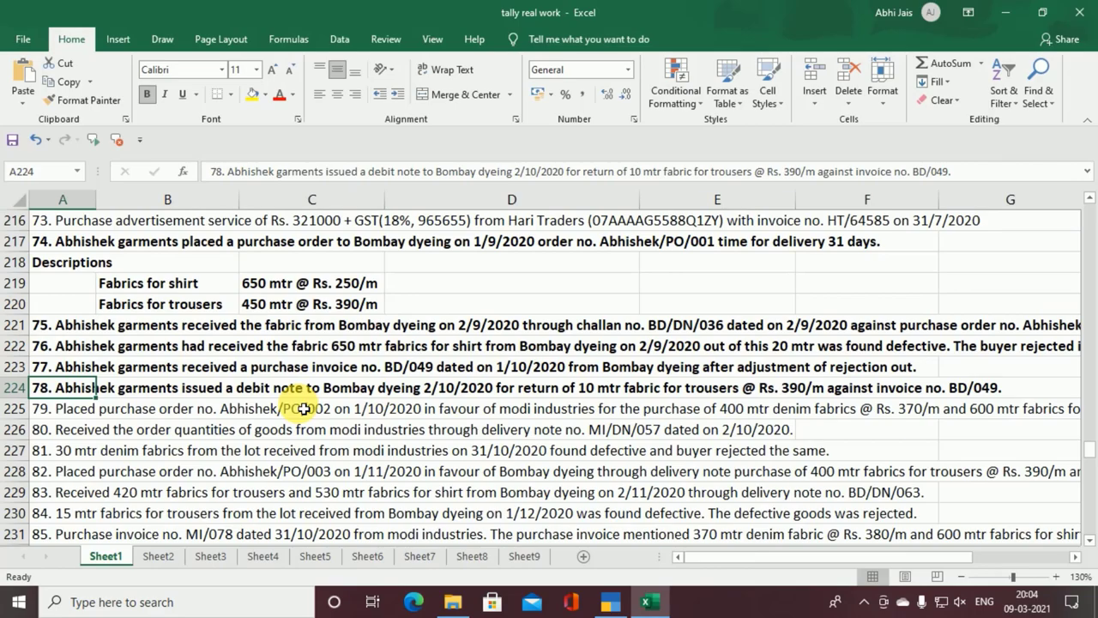
key("alt+Tab")
key("F2")
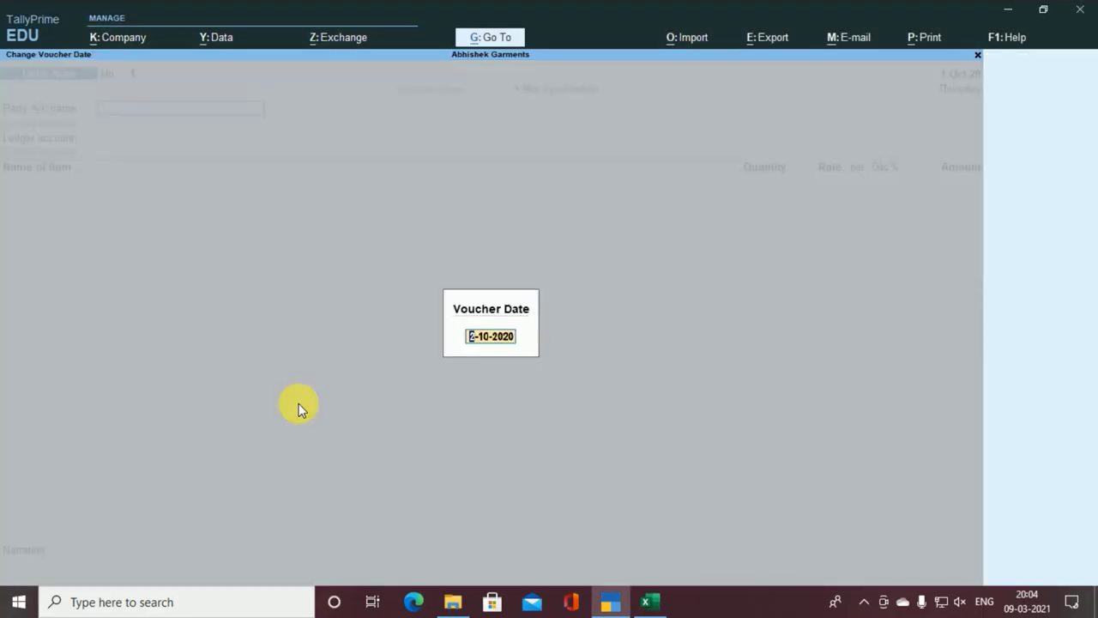
key("Return")
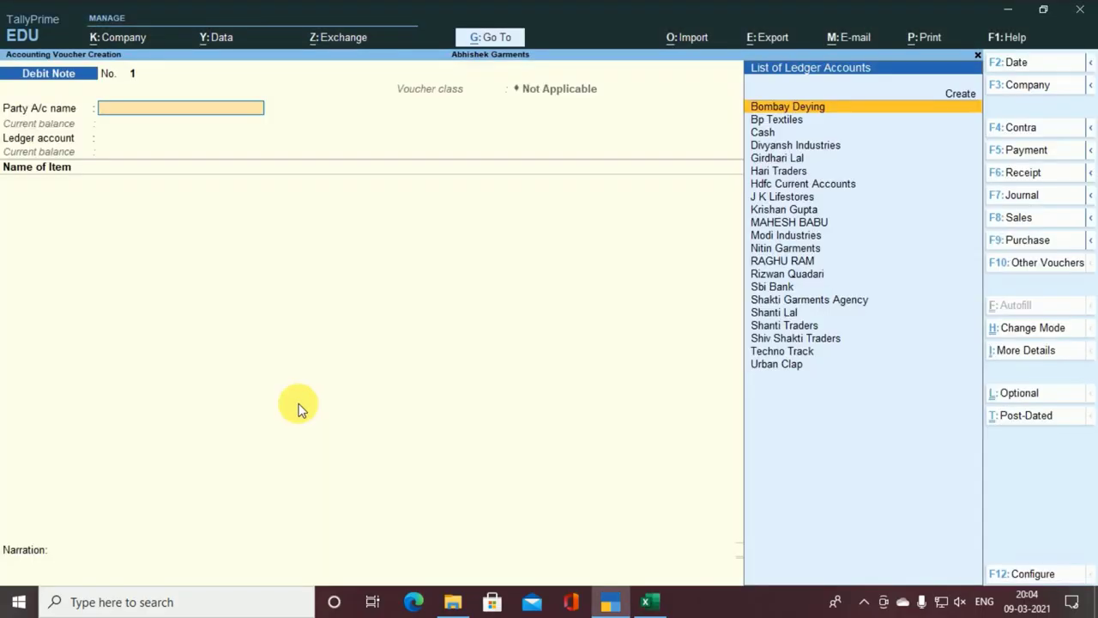
key("Return")
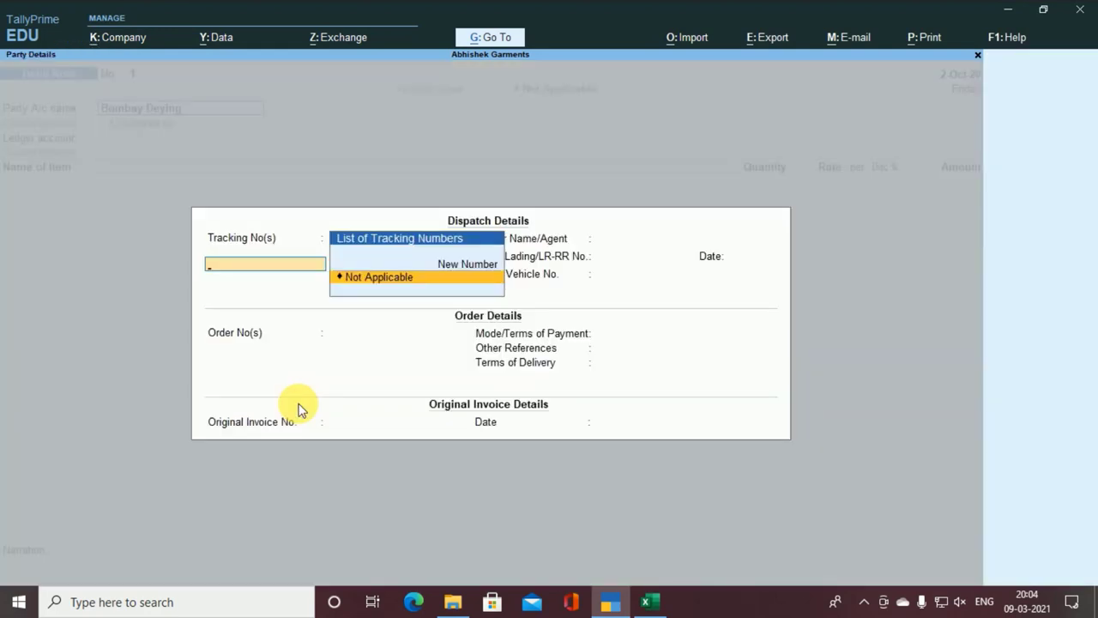
- Set the debit note's tracking and order numbers to Not Applicable and leave the remaining dispatch, order and original invoice details blank
key("Return")
key("Return")
key("Return")
key("Return")
key("Return")
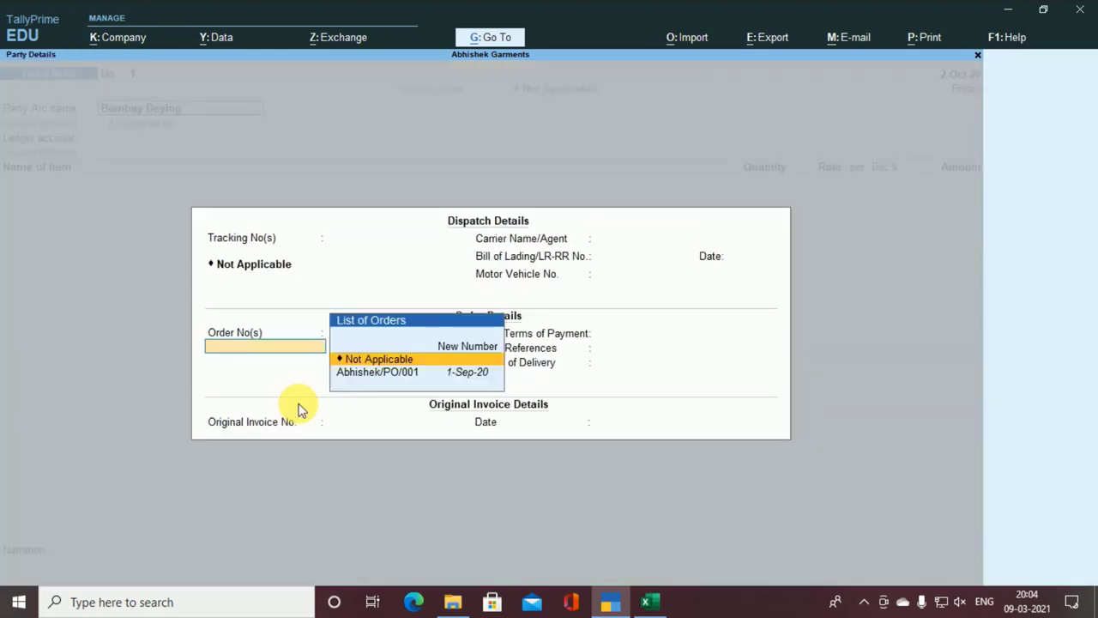
key("Return")
key("Return")
key("Return")
key("Return")
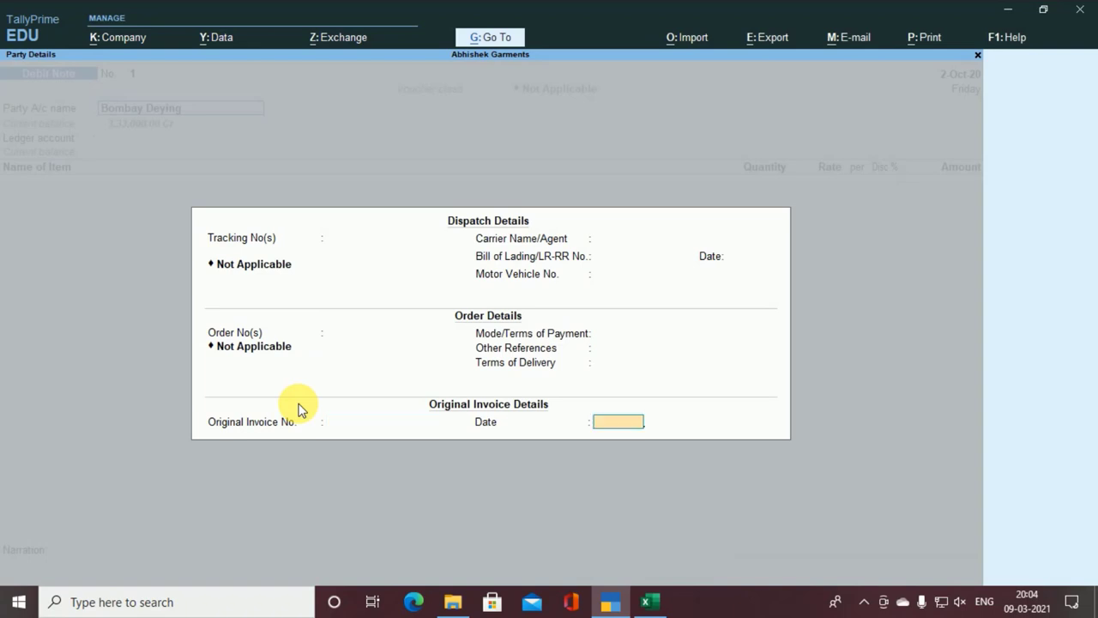
key("Return")
- Accept the Bombay Deying party details and choose Purchase A/c as the debit note's ledger account
key("Return")
key("Return")
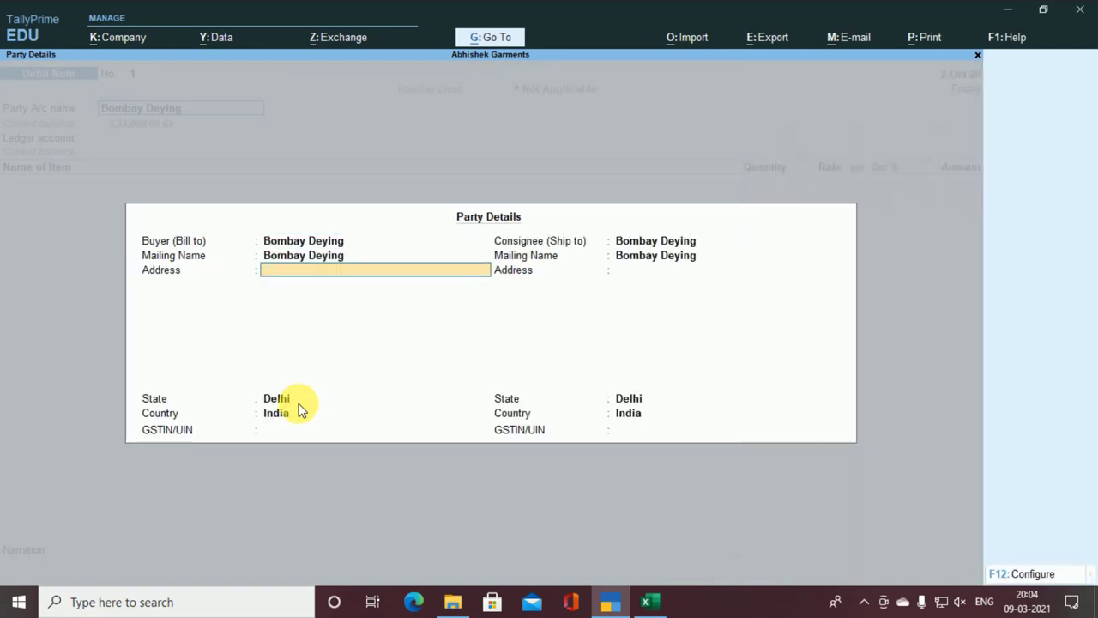
key("ctrl+a")
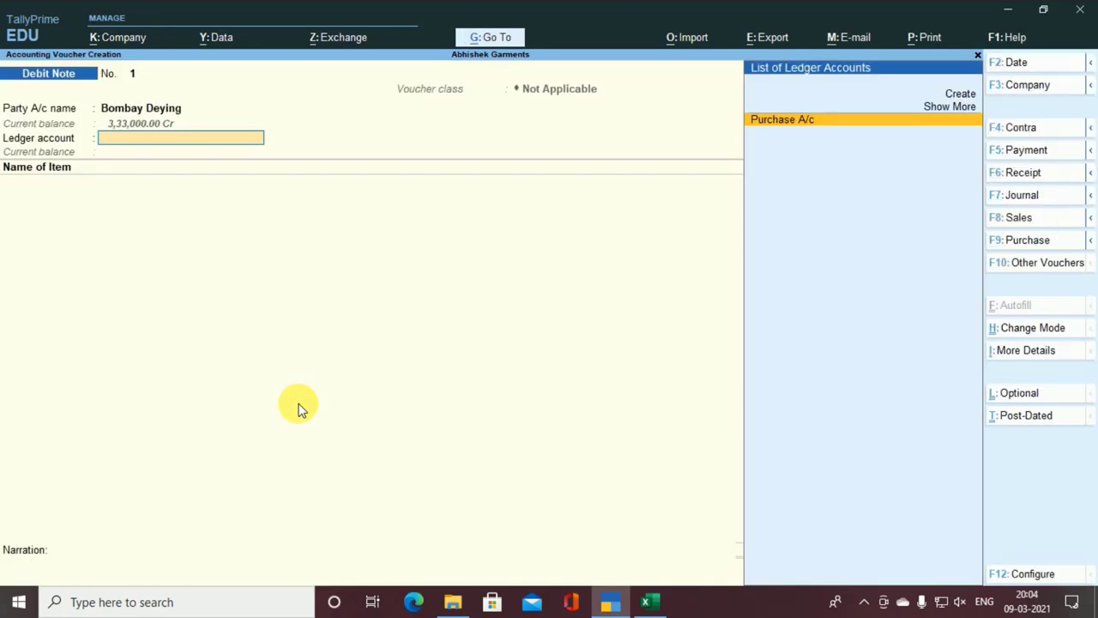
key("Return")
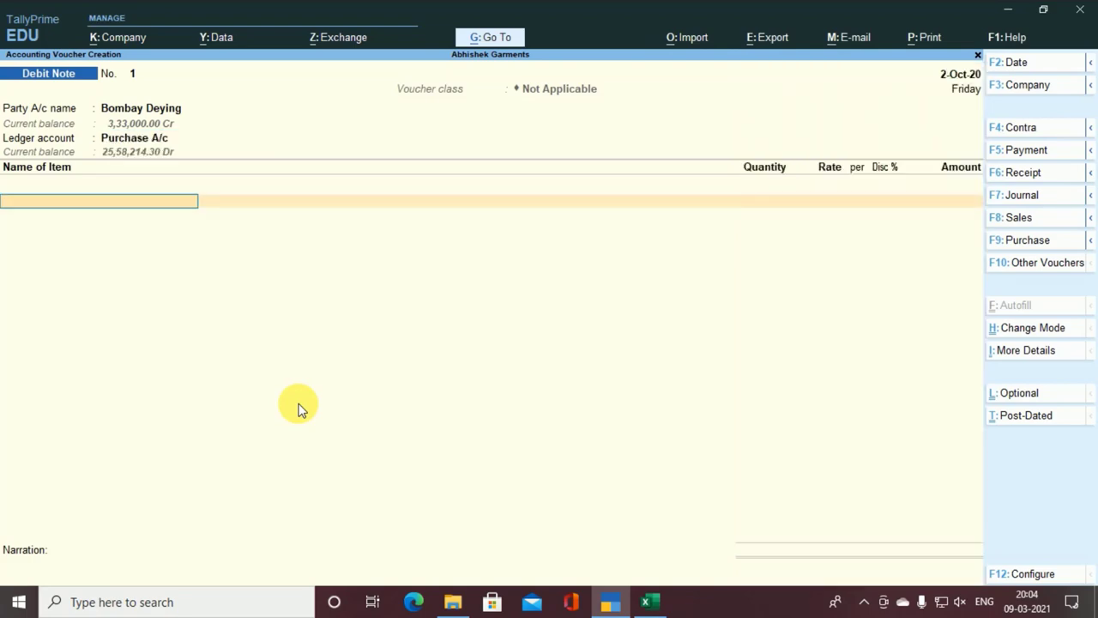
- Recheck the returned fabric in entry 78 in Excel and add Fabrics for Trouser as the debit note item in TallyPrime
key("alt")
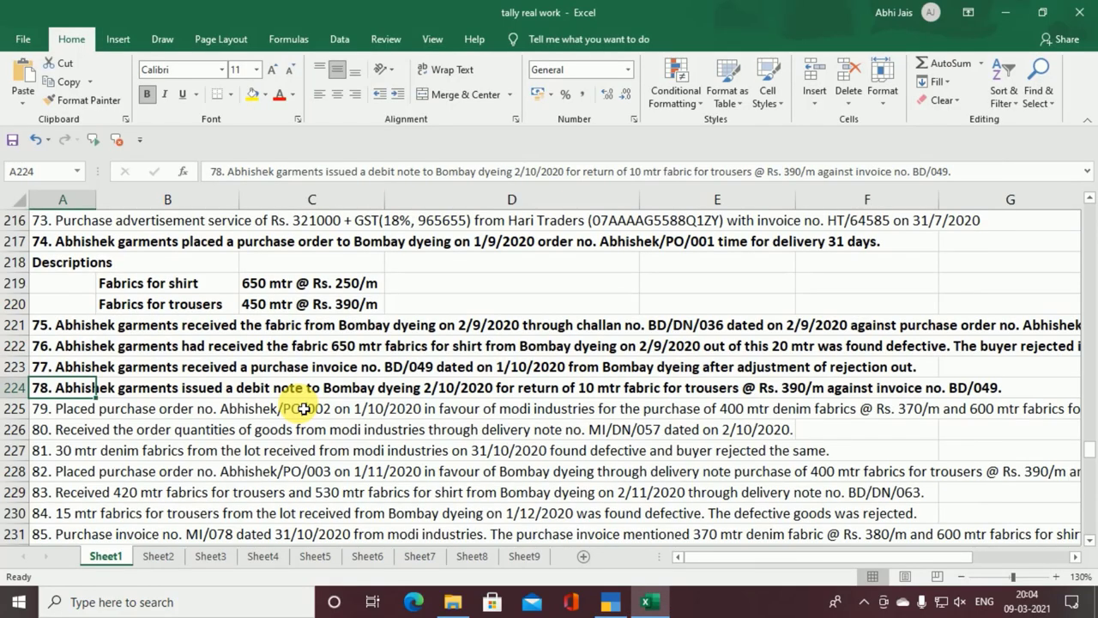
key("alt+Tab")
key("alt+Tab")
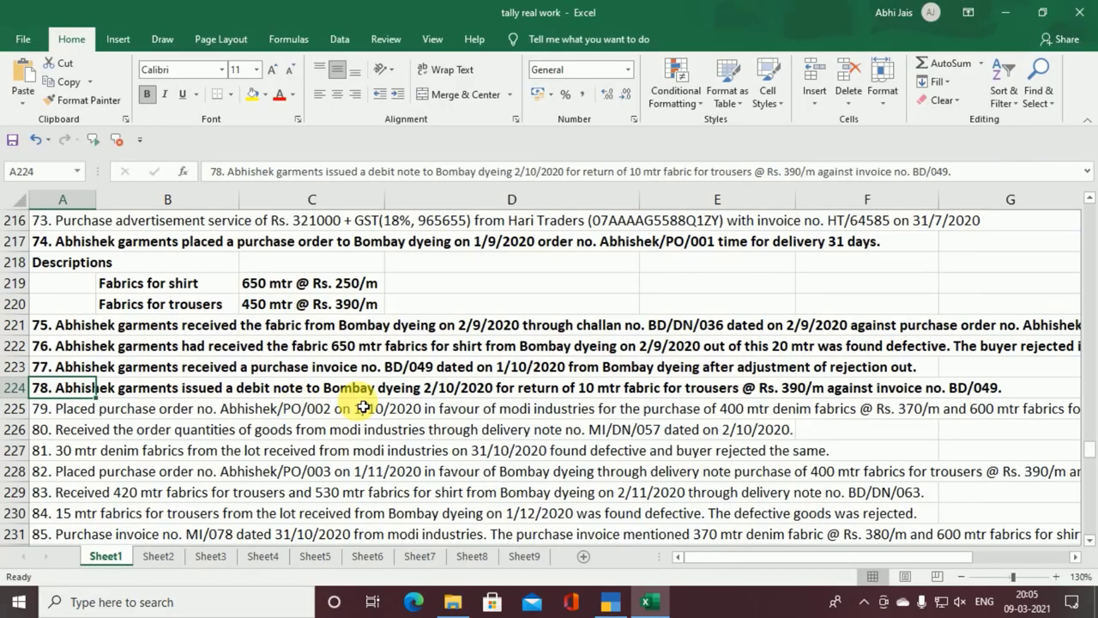
key("alt+Tab")
left_click(554, 404)
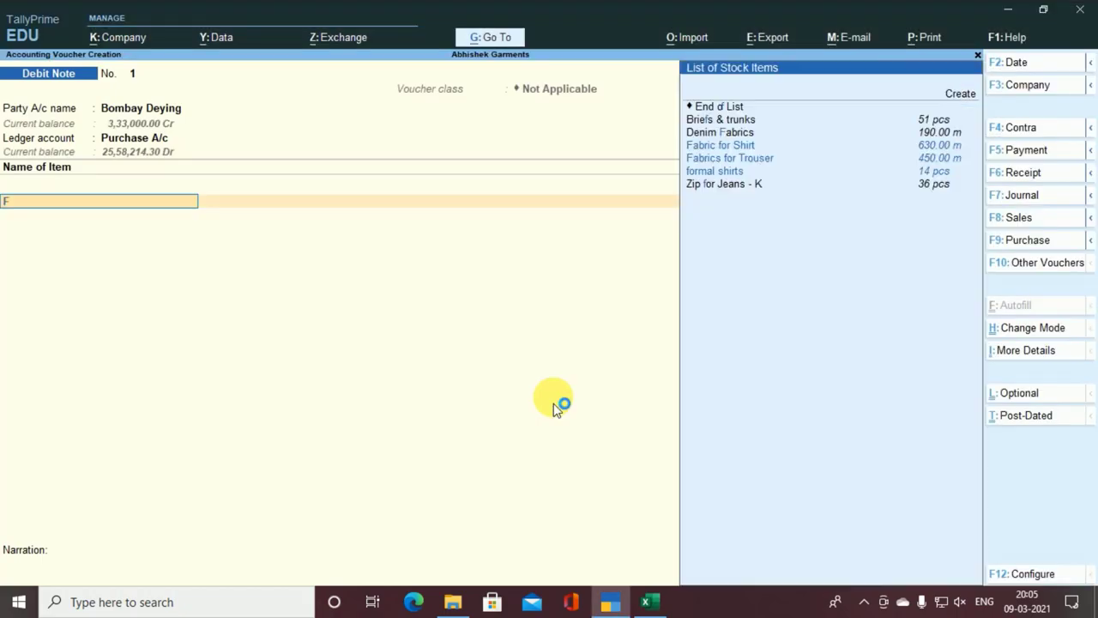
key("Down")
key("Down")
key("Down")
key("Down")
key("Return")
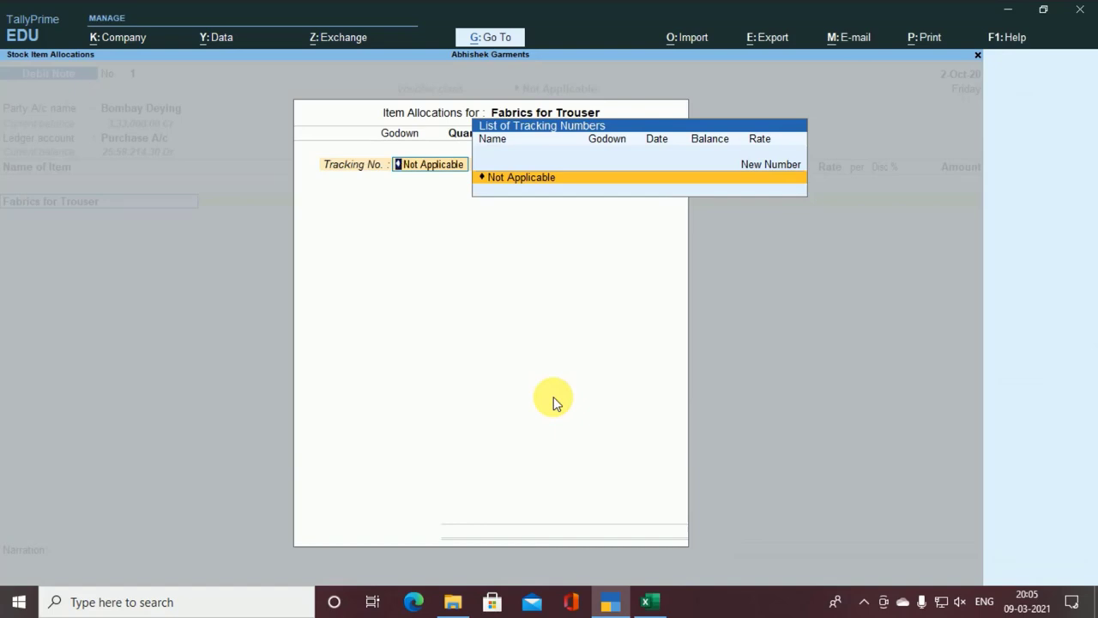
- Allocate 10 m of Fabrics for Trouser at 390.00 from Main Location, with tracking and order numbers Not Applicable
key("Return")
key("Return")
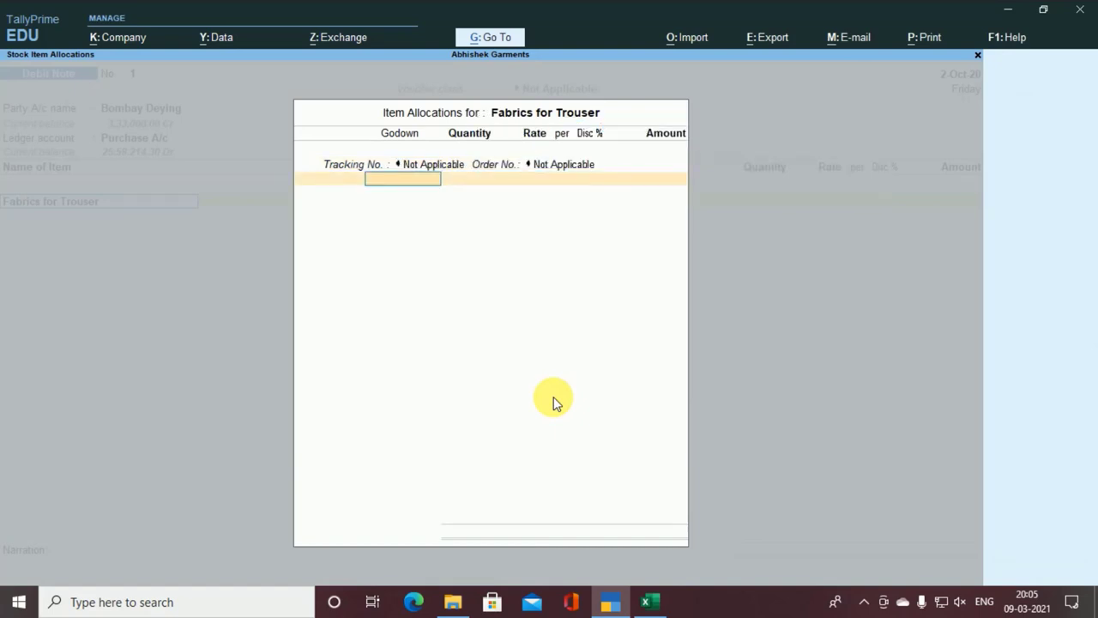
type("M")
key("Return")
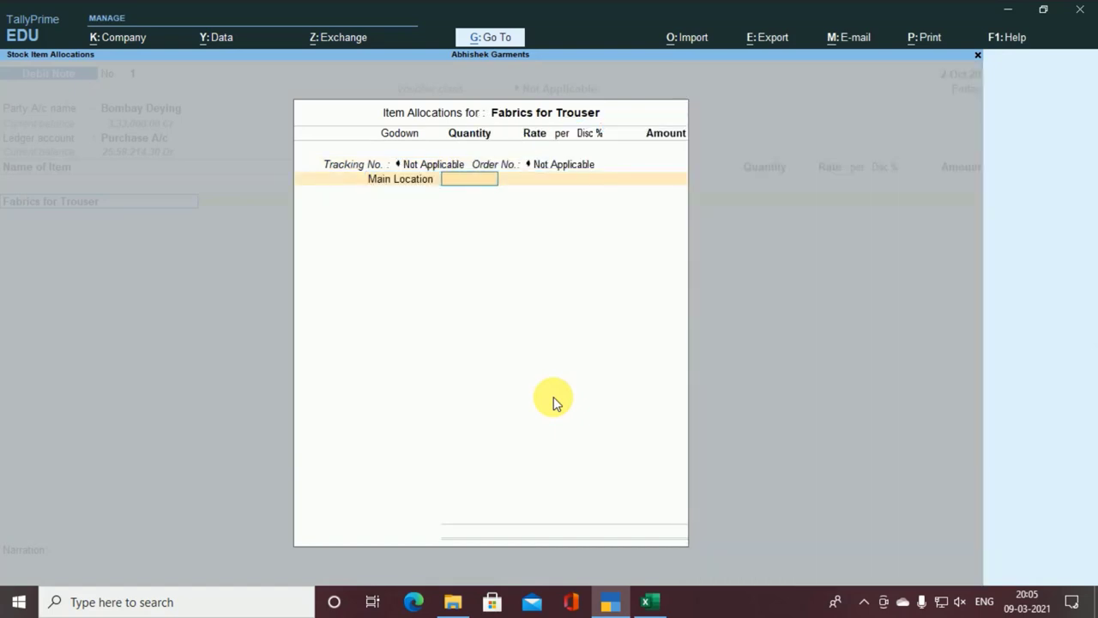
type("10")
key("Return")
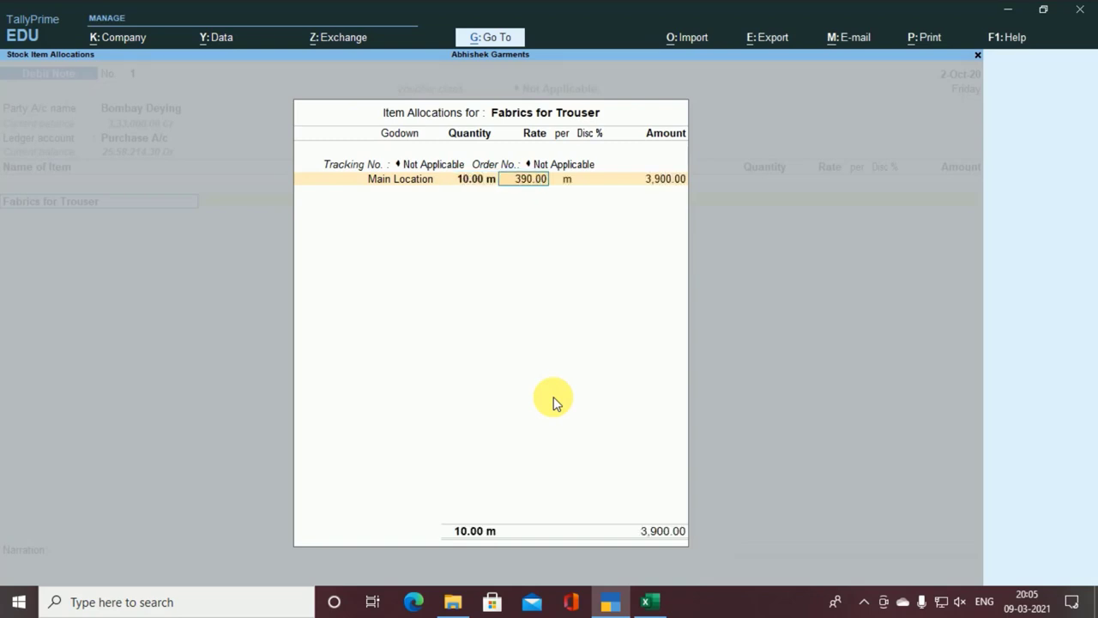
key("Return")
key("Return")
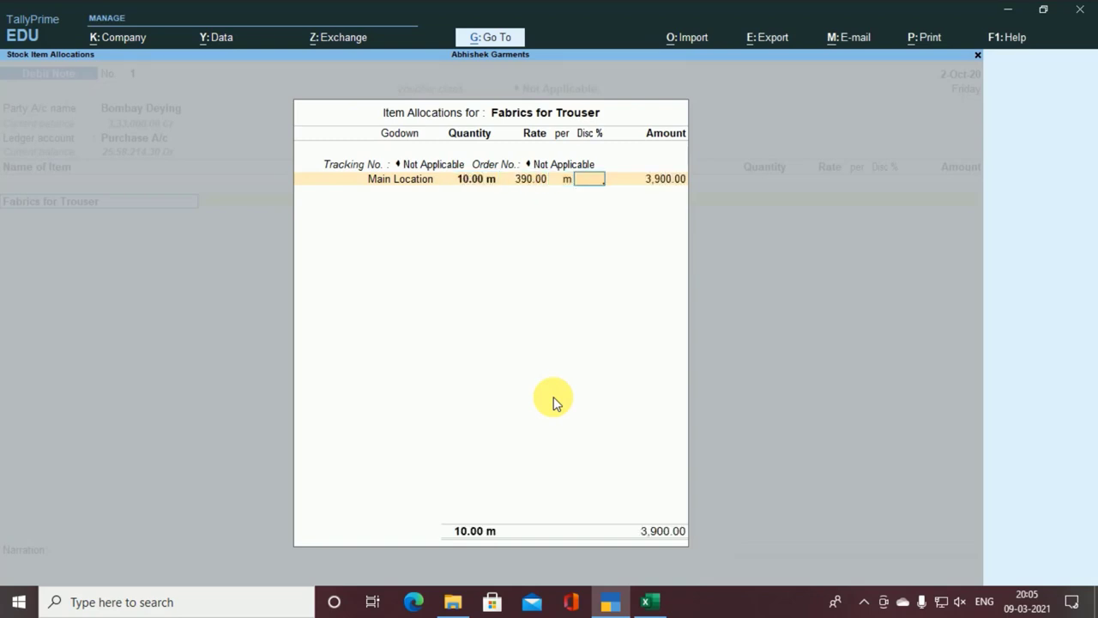
key("Return")
key("Return")
key("Return")
key("Return")
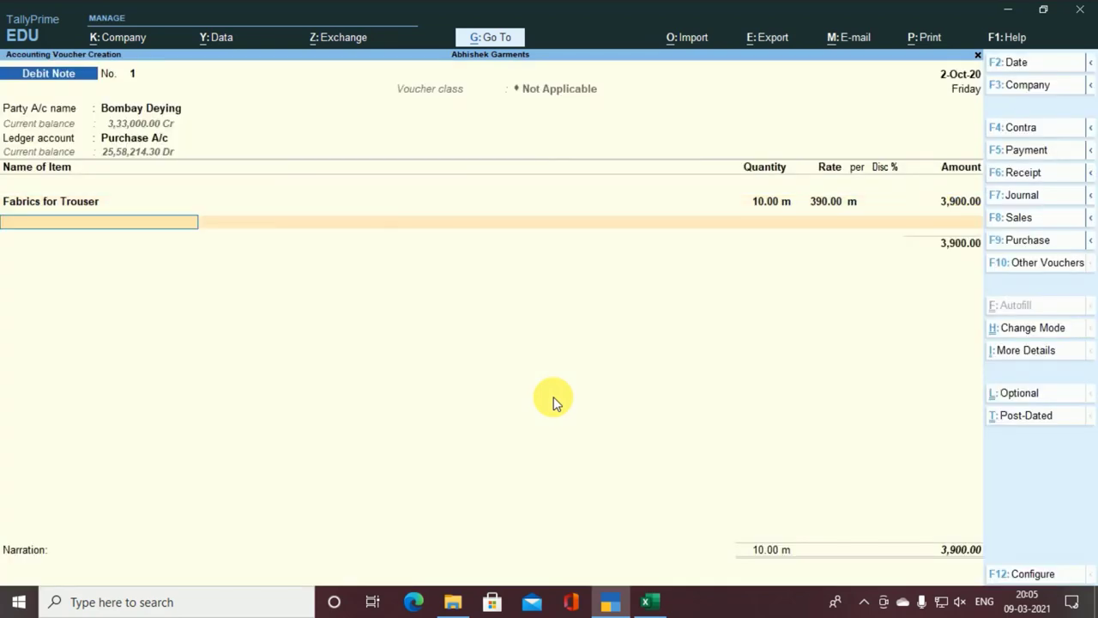
- End the debit note's item list, adjust 3,900.00 Dr against Bombay Deying's pending bill bd/049, and save the voucher
key("Return")
key("Return")
key("Return")
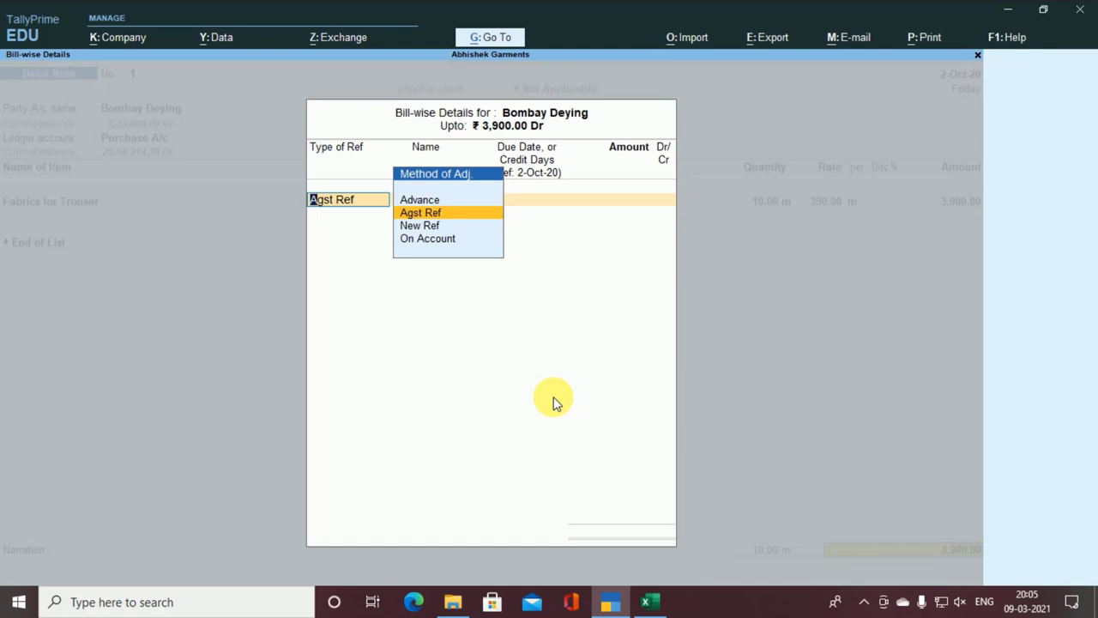
key("Return")
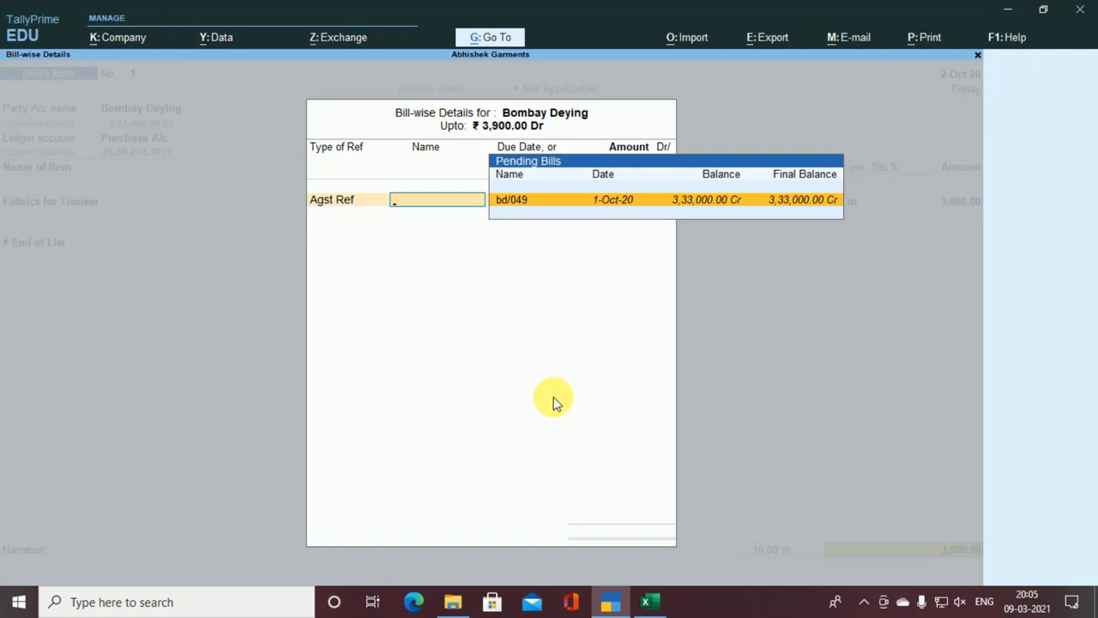
key("Return")
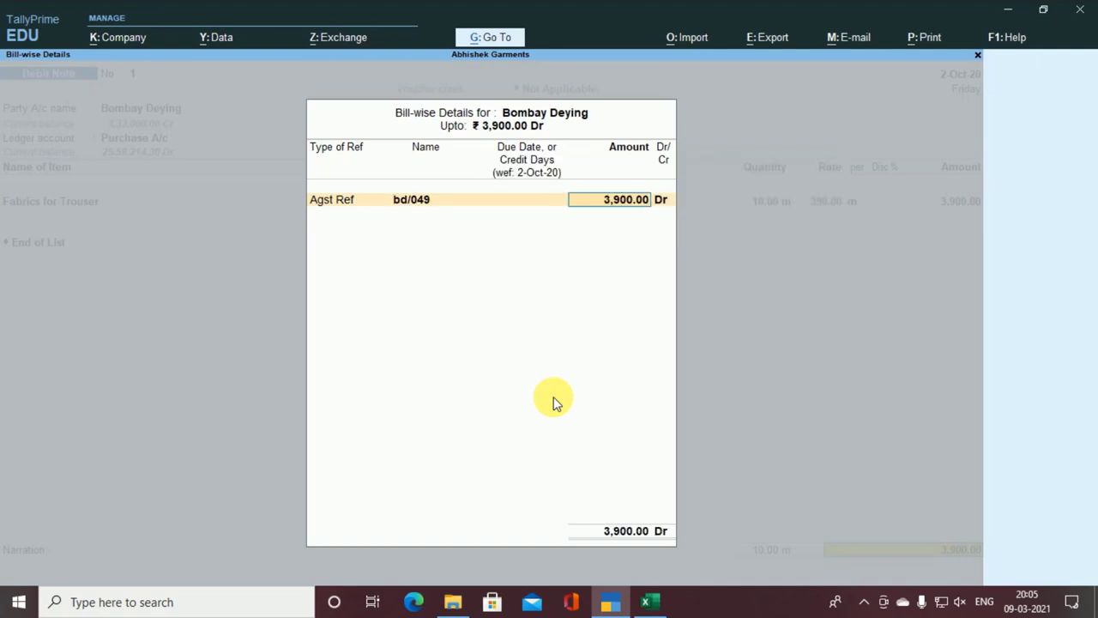
key("Return")
key("Return")
key("Return")
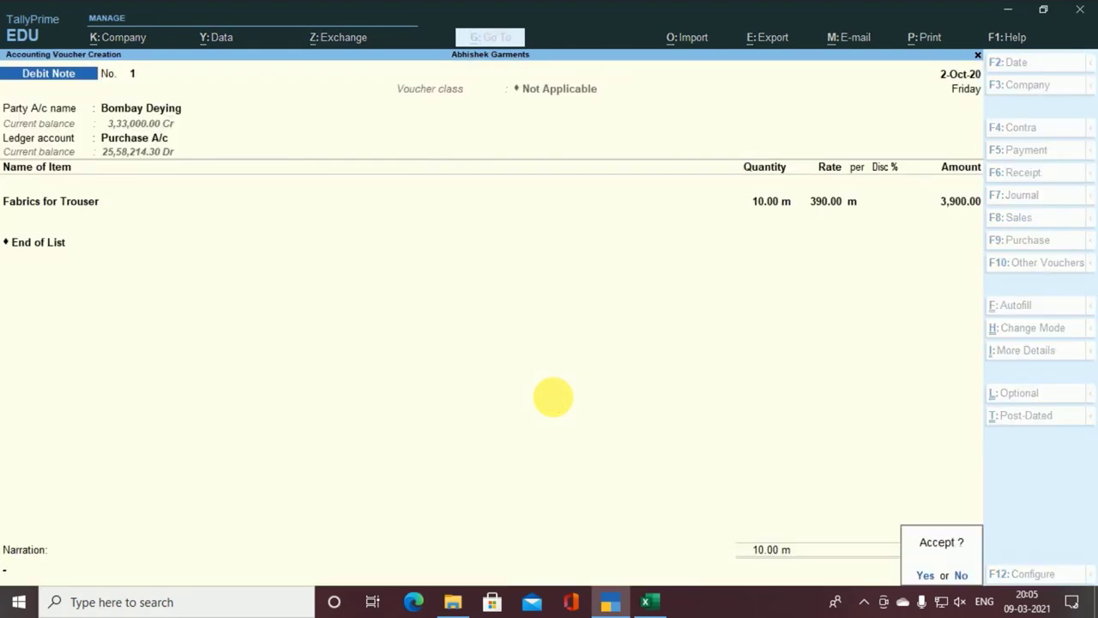
key("Return")
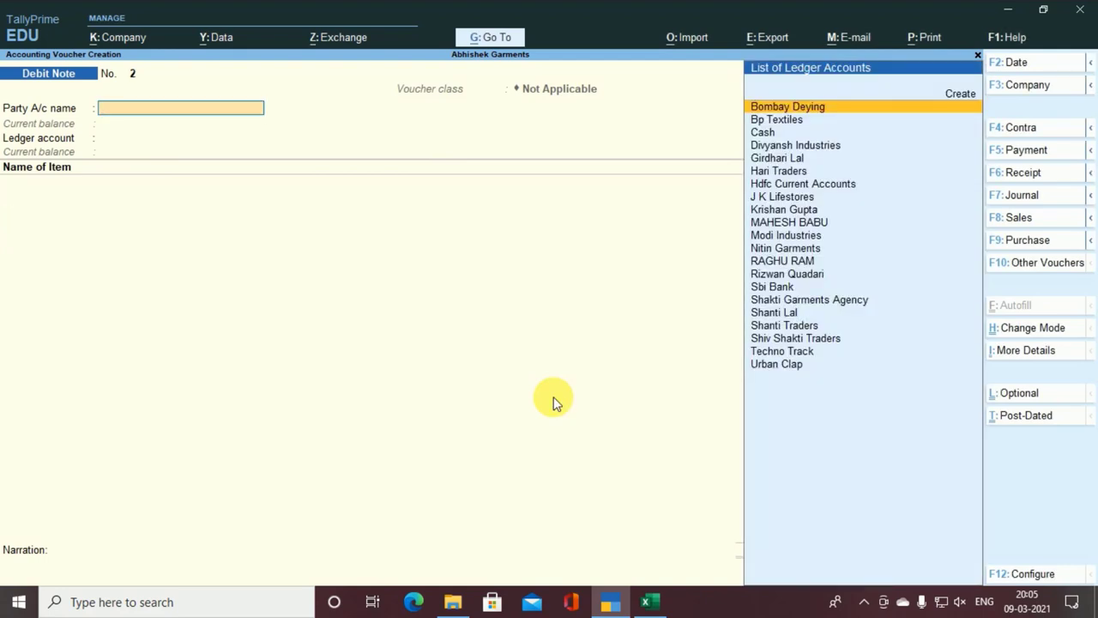
- Switch to Excel, bold entries 79 to 88, and remove the bold from the completed entries through 78
key("alt+Tab")
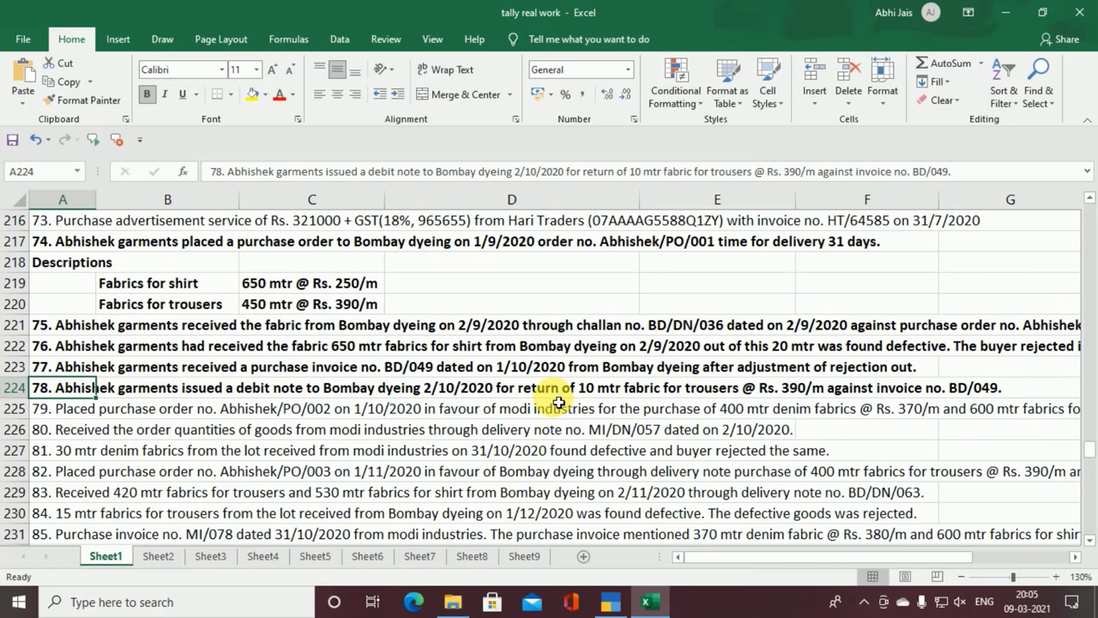
scroll(557, 402, "down", 1)
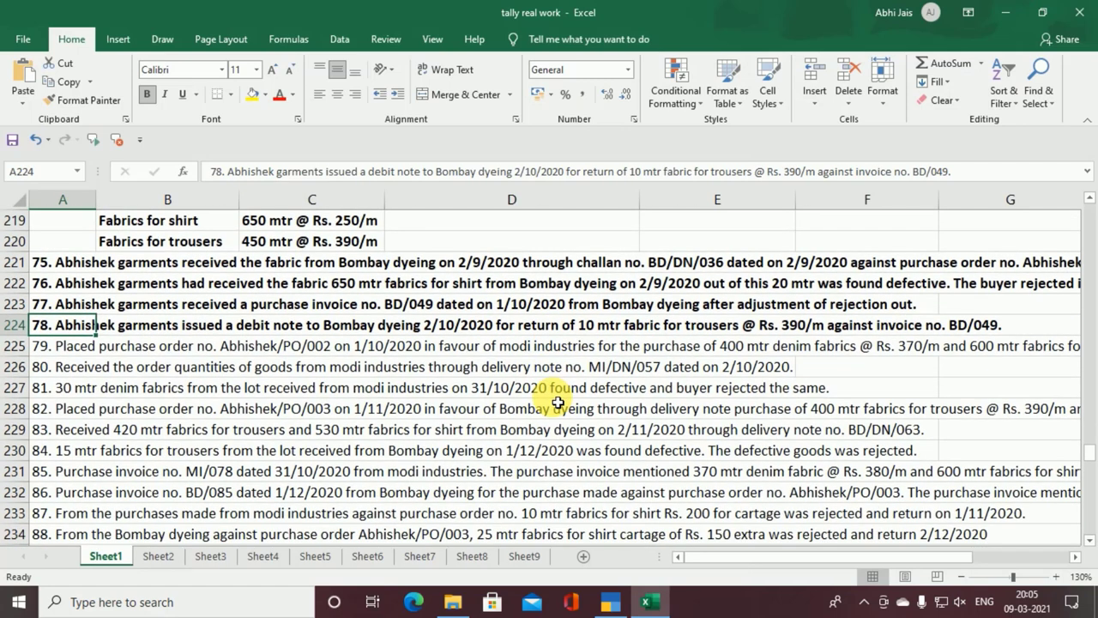
scroll(558, 403, "down", 1)
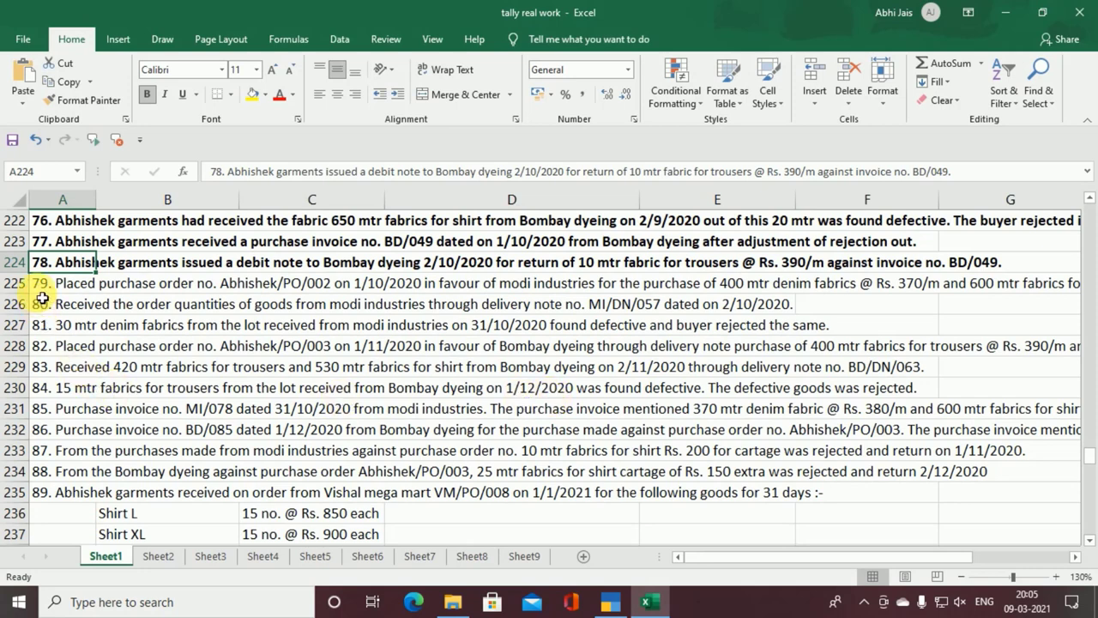
left_click_drag(38, 283, 56, 470)
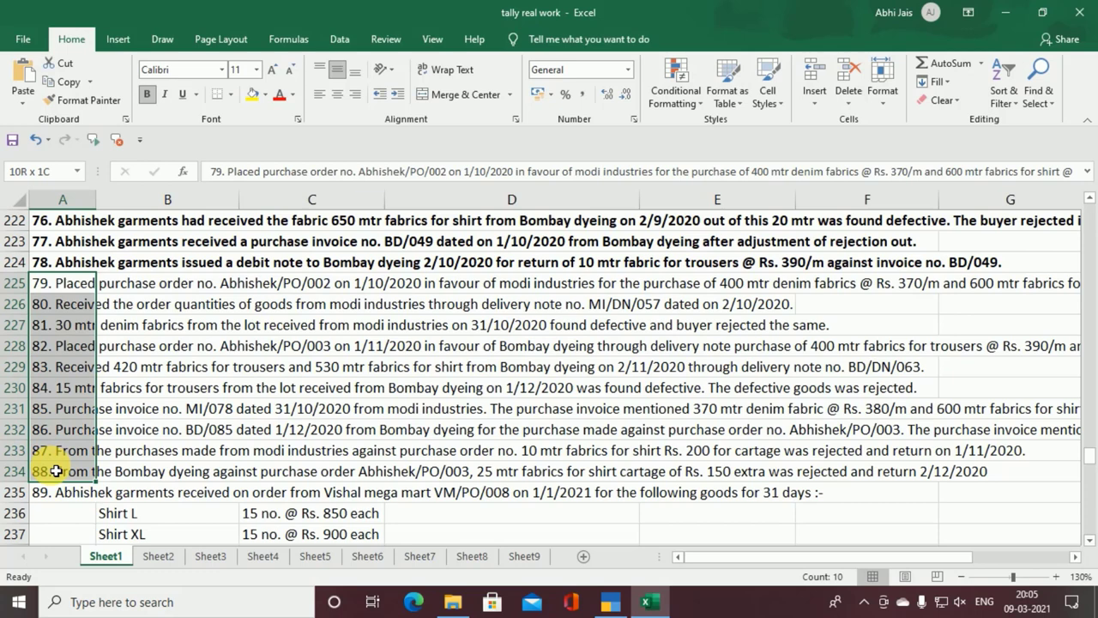
left_click_drag(56, 471, 56, 470)
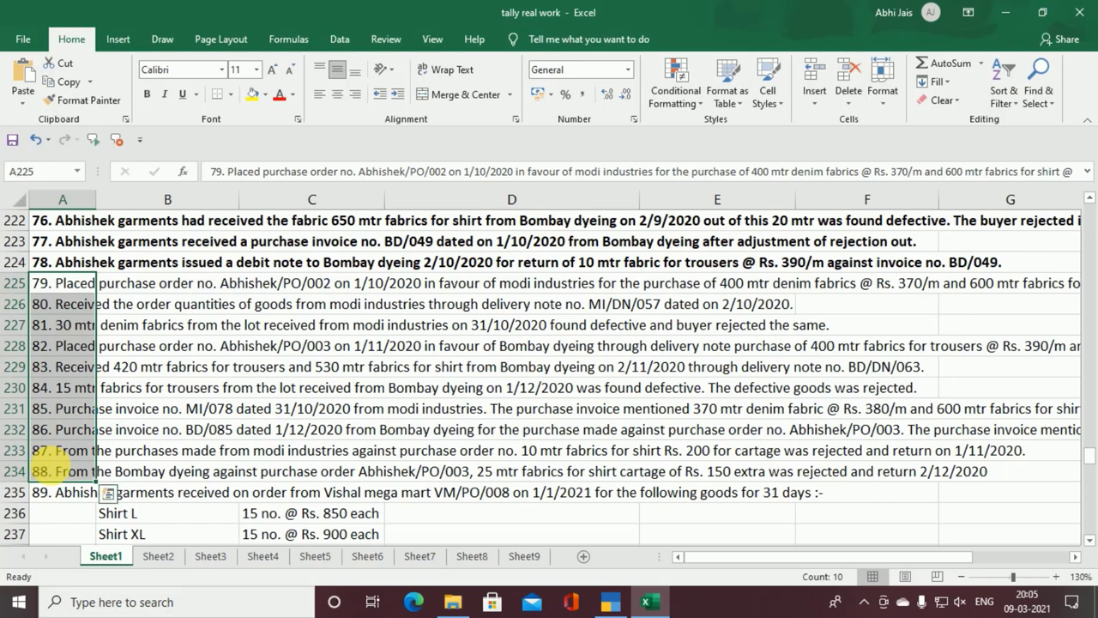
key("ctrl+b")
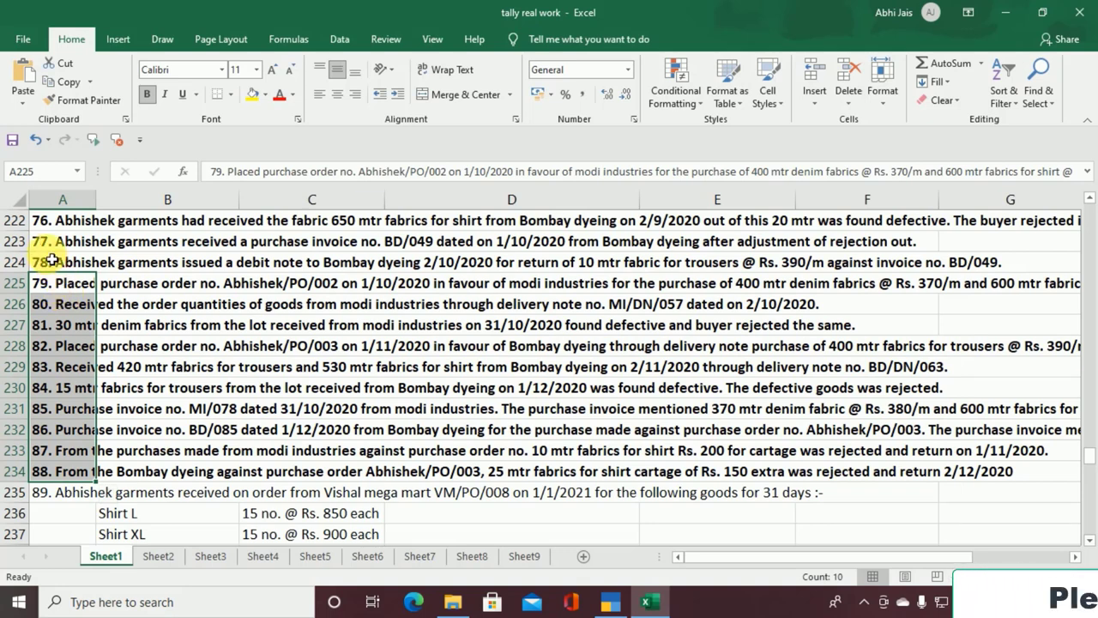
left_click_drag(42, 219, 47, 472)
key("ctrl+b")
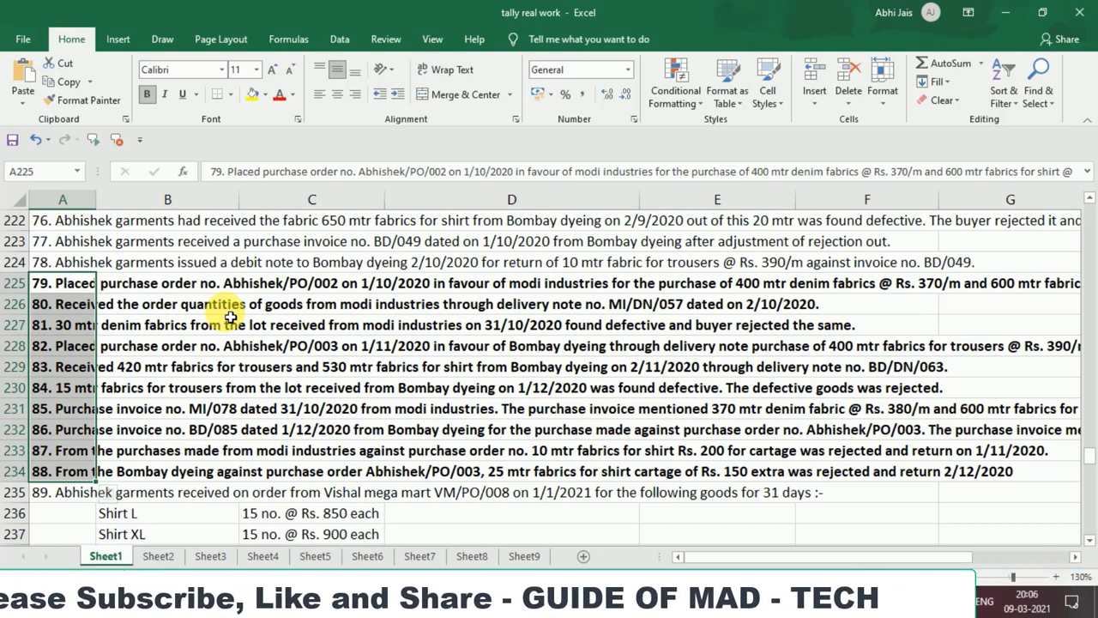
- Open entry 79 in Excel to read its full text, and switch TallyPrime from debit note to a new Purchase Order voucher
double_click(42, 284)
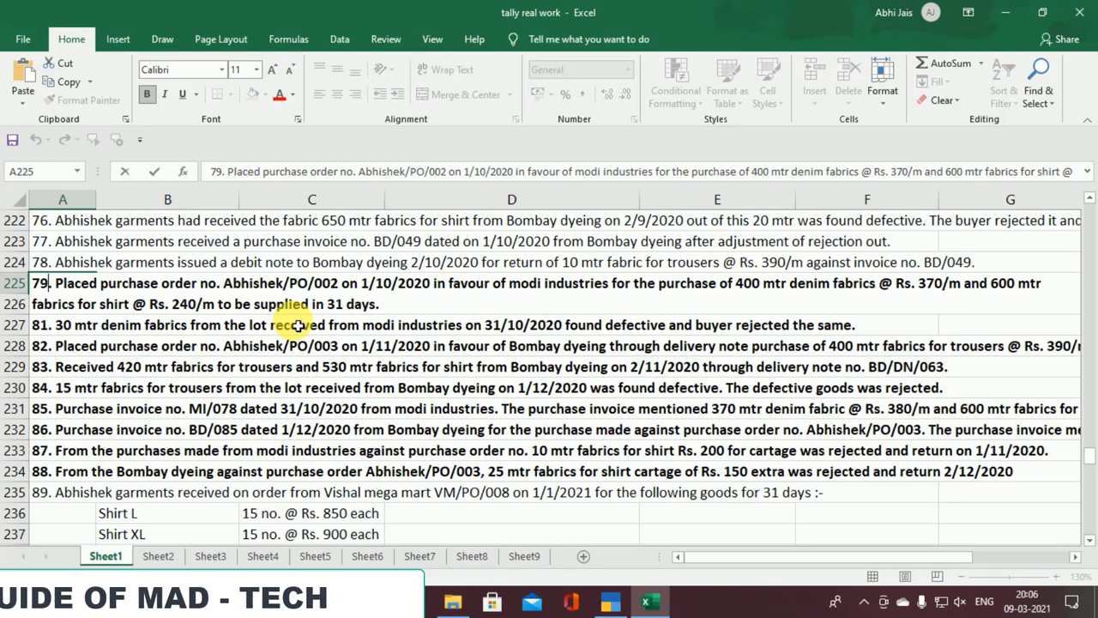
key("alt+Tab")
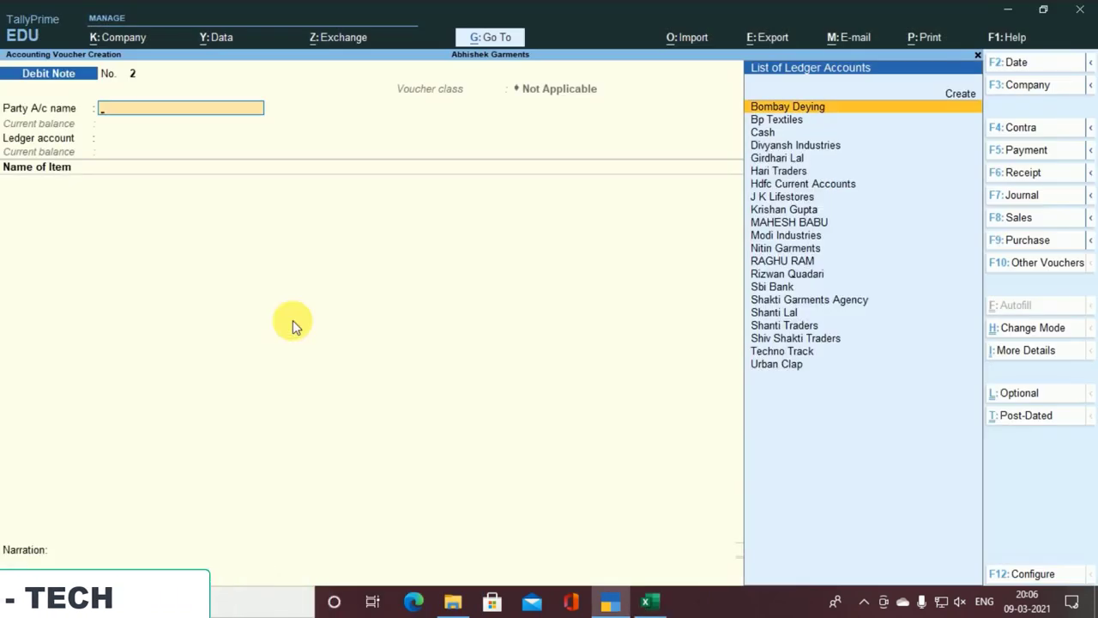
key("F10")
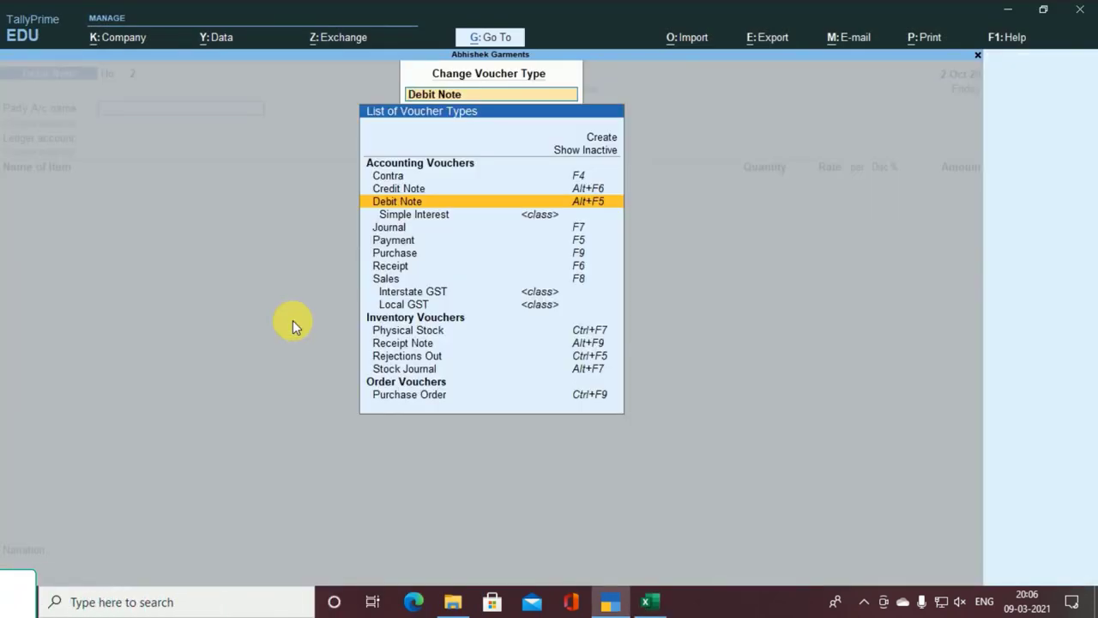
key("Down")
key("Down")
key("Down")
key("Down")
key("Down")
key("Down")
key("Down")
key("Down")
key("Down")
key("Down")
key("Down")
key("Down")
key("Down")
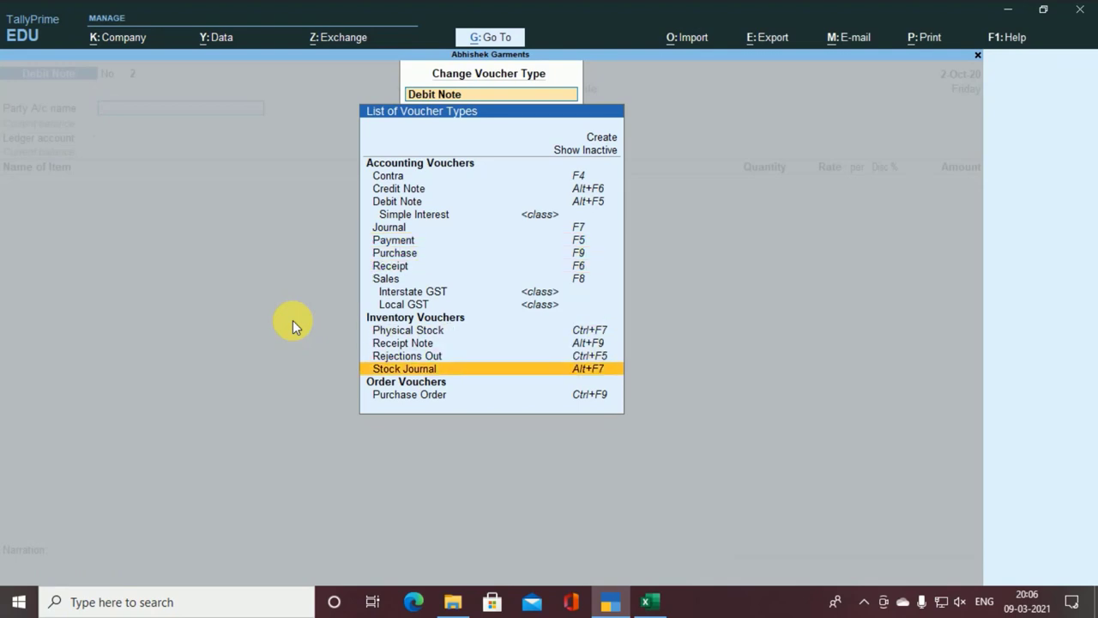
key("Return")
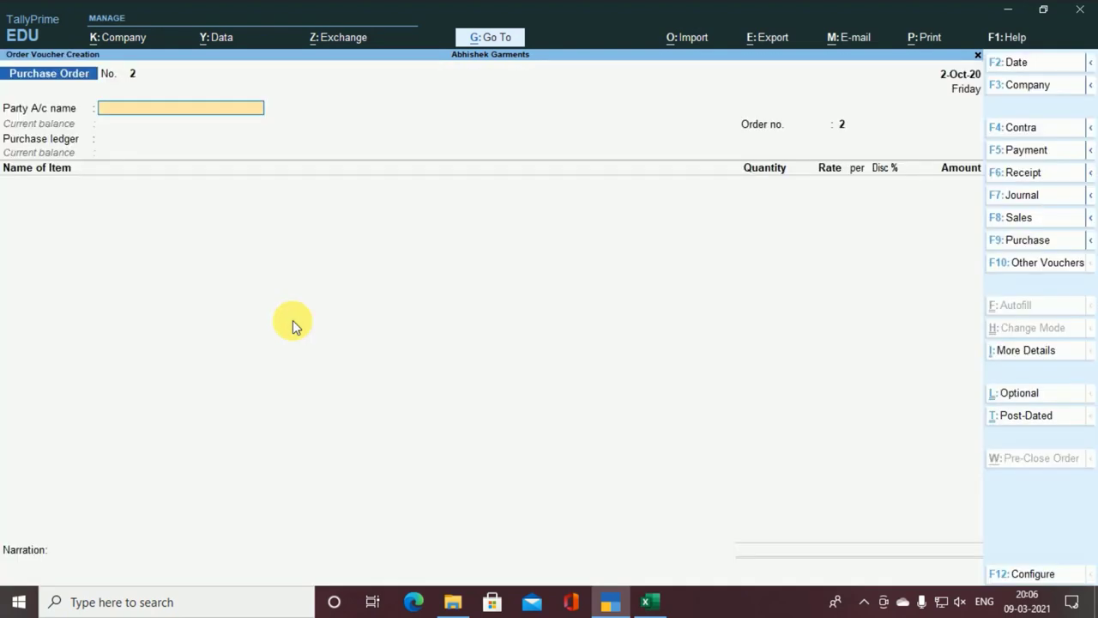
- Check entry 79's order date in Excel and set the purchase order's voucher date to 1-Oct-20
key("alt+Tab")
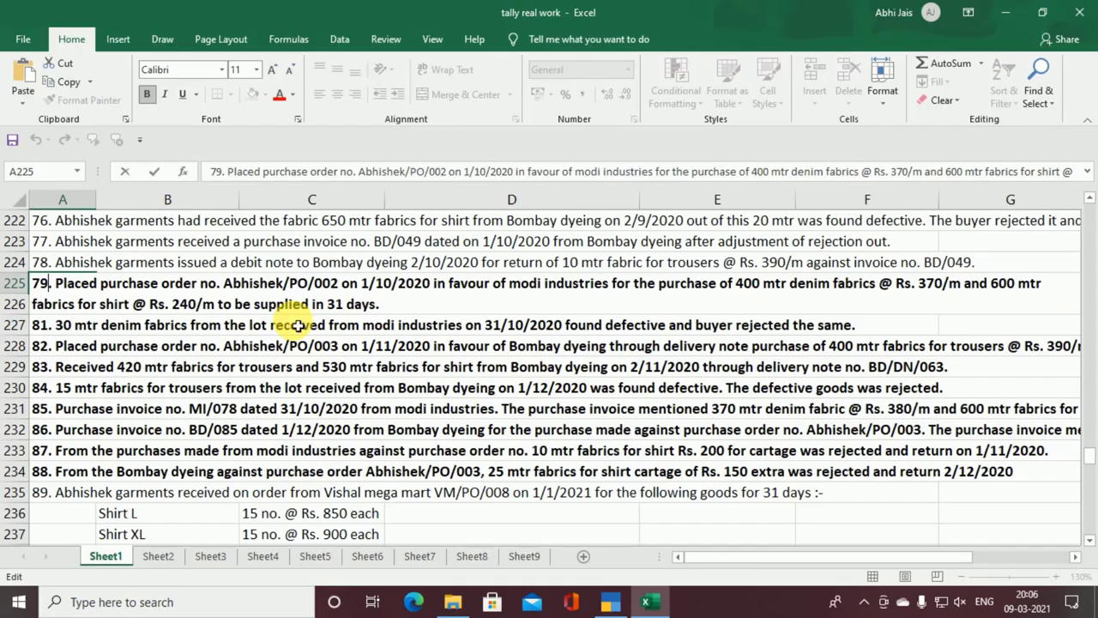
key("alt+Tab")
key("F2")
type("1.")
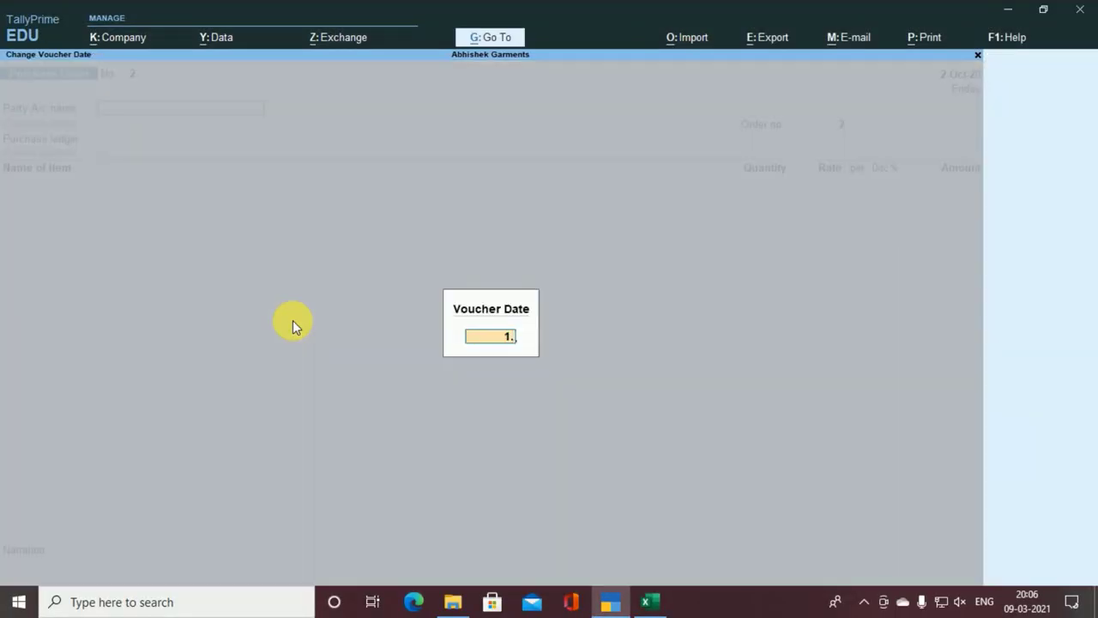
type("4")
key("Return")
- Choose Modi Industries as the purchase order's party, leave the order and receipt details blank, and accept the party details
key("alt+Tab")
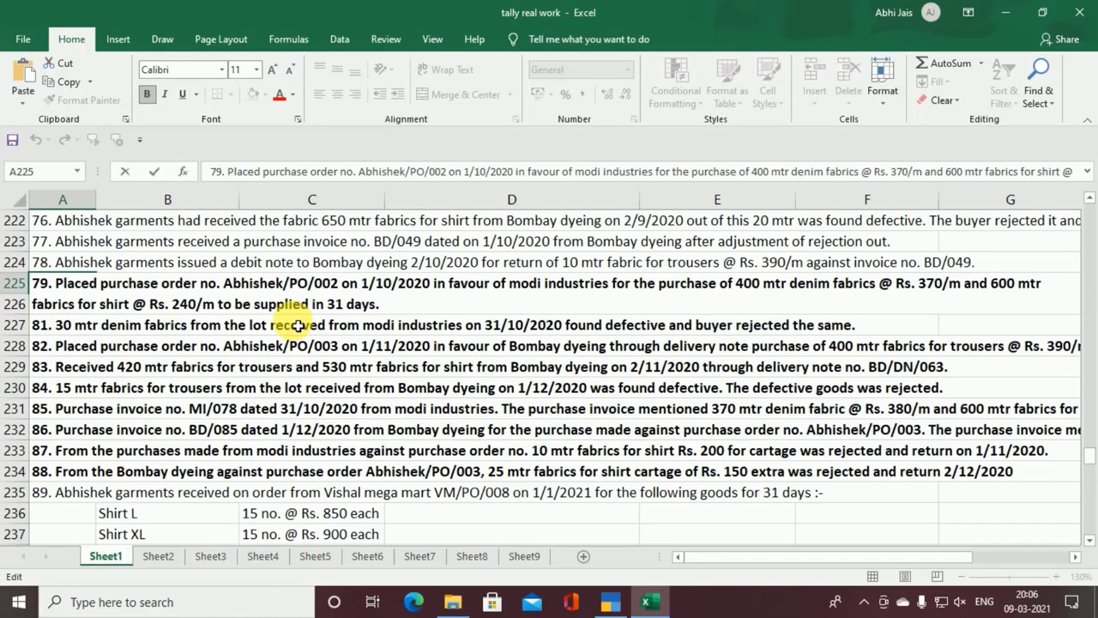
key("alt+Tab")
type("M")
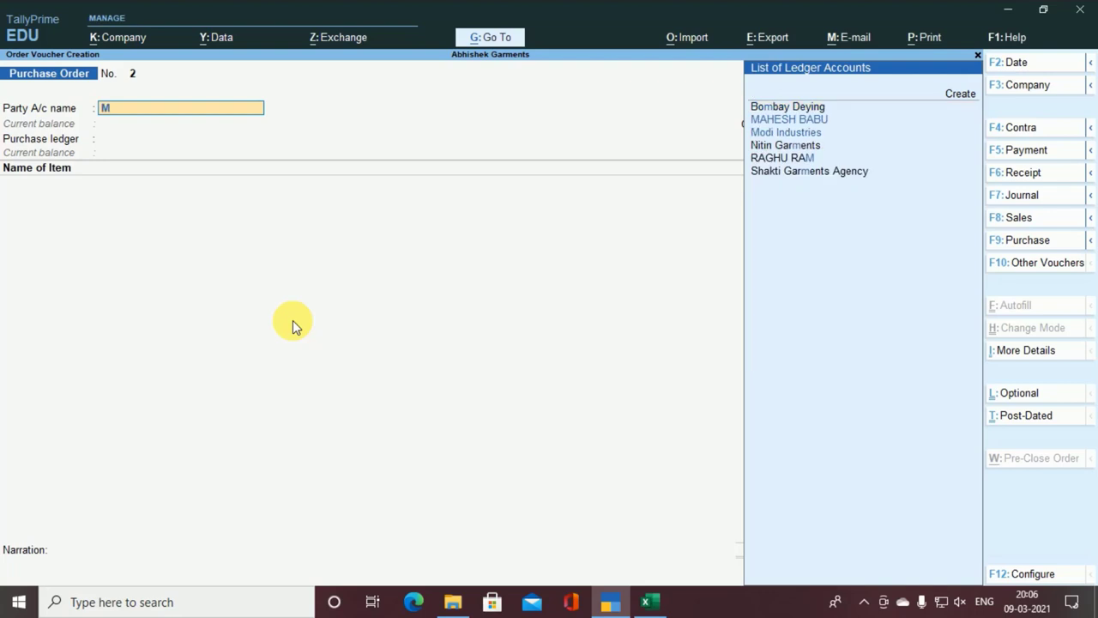
key("Down")
key("Down")
key("Up")
key("Return")
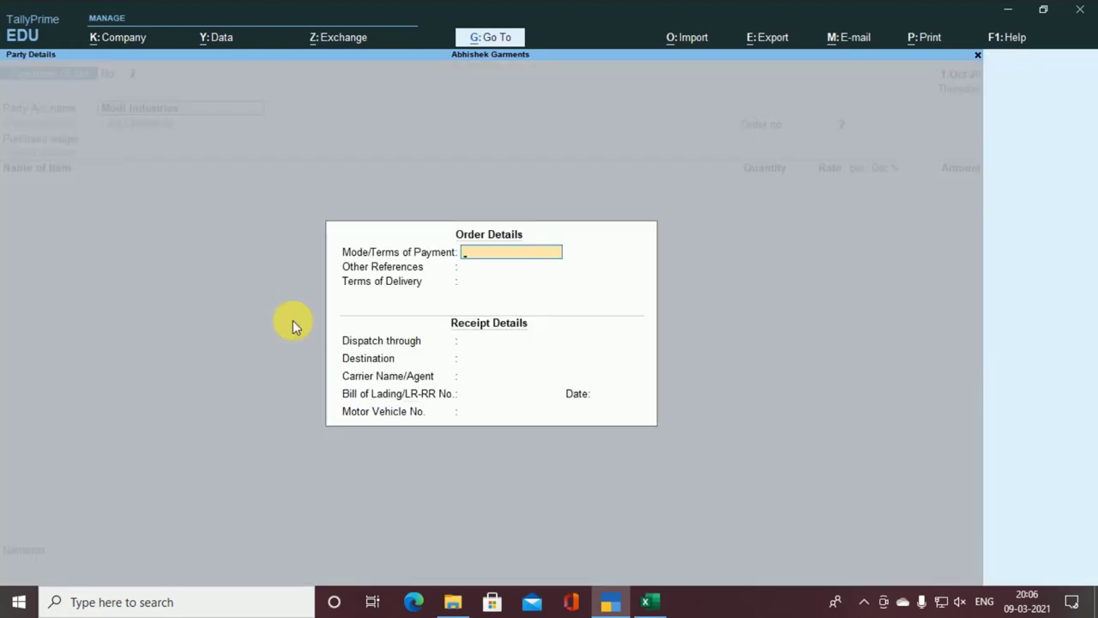
key("ctrl+a")
key("ctrl+a")
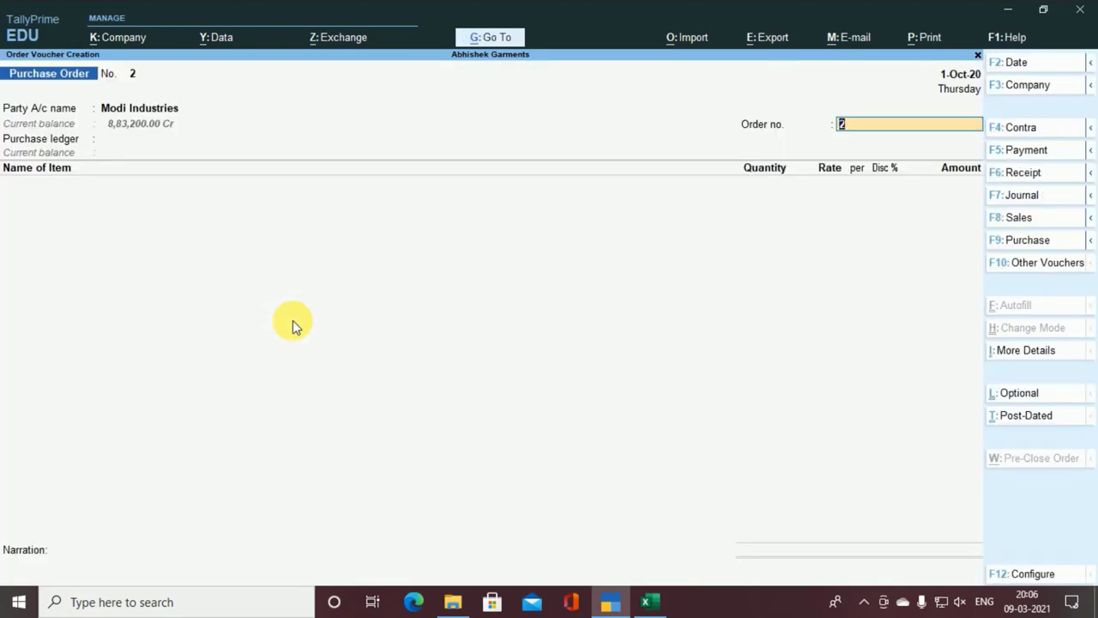
key("alt+Tab")
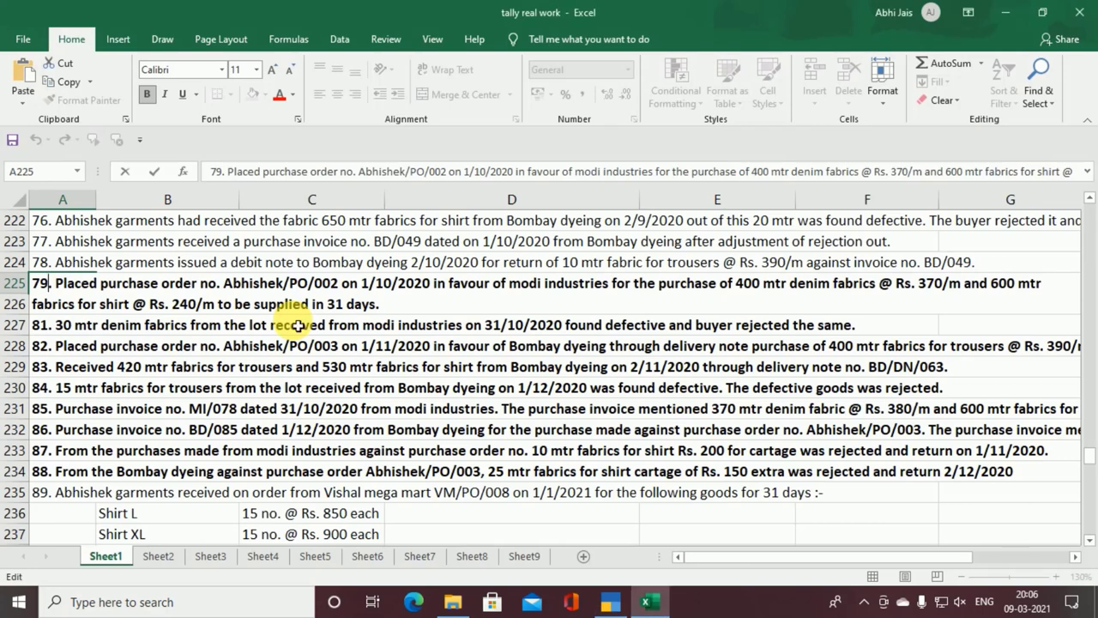
key("alt+Tab")
type("abhish")
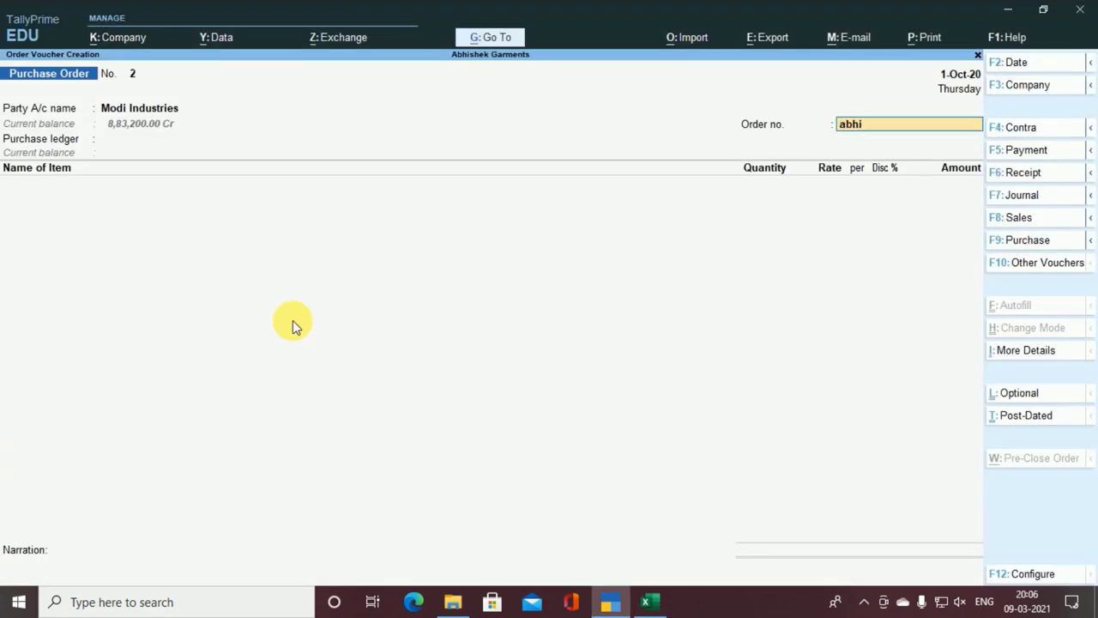
key("BackSpace")
key("BackSpace")
key("BackSpace")
key("BackSpace")
key("BackSpace")
key("BackSpace")
key("BackSpace")
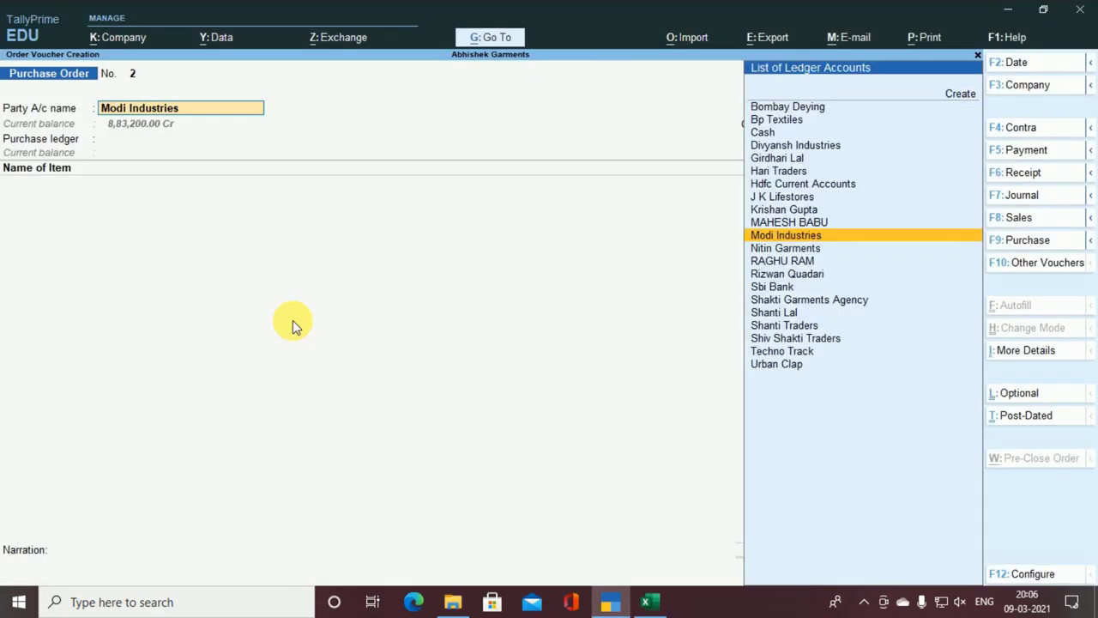
key("Return")
key("Escape")
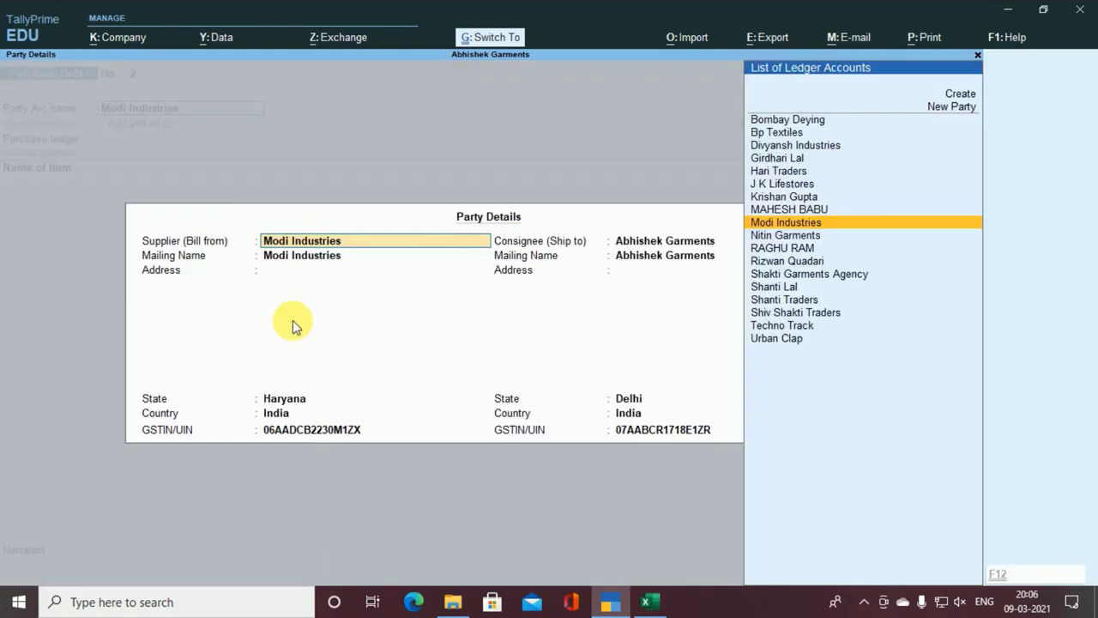
key("Escape")
- Set the order number to Abhishek/PO/002 and choose Purchase A/c as the purchase ledger
type("Abhis")
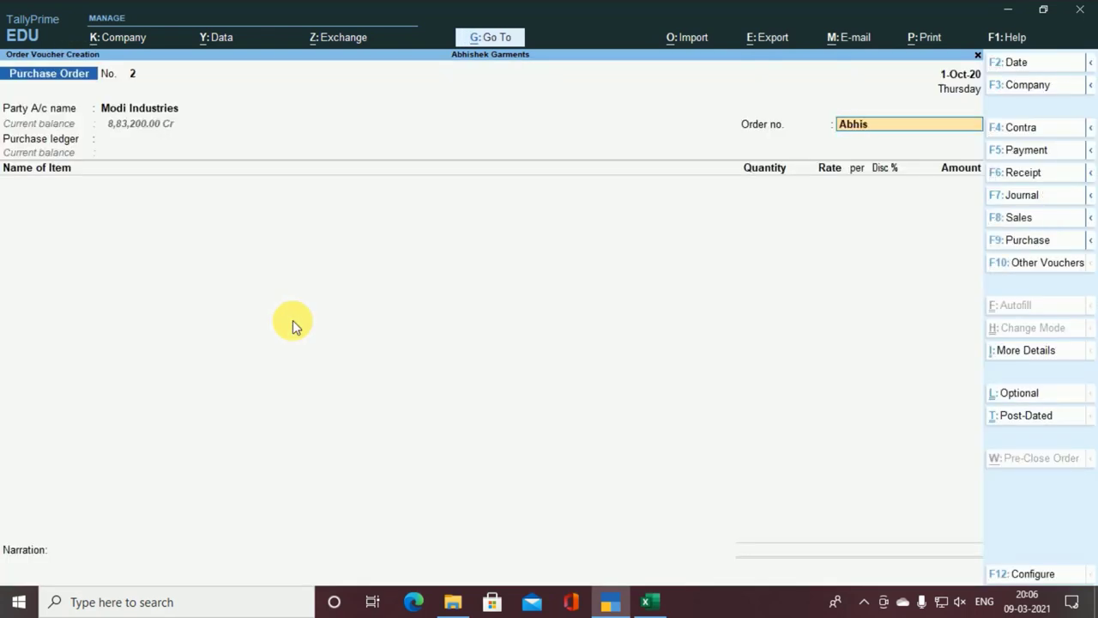
type("hek/PO/002")
key("Return")
key("Return")
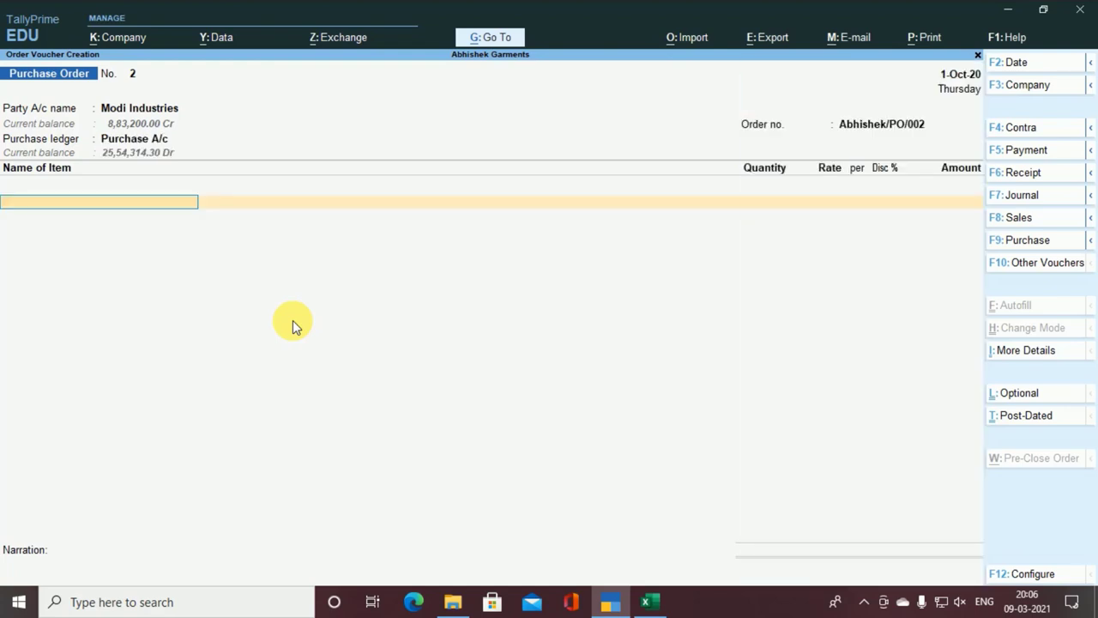
- Check the ordered items in entry 79, add Denim Fabrics to the purchase order, due in 31 days, and allocate it to Main Location
key("alt+Tab")
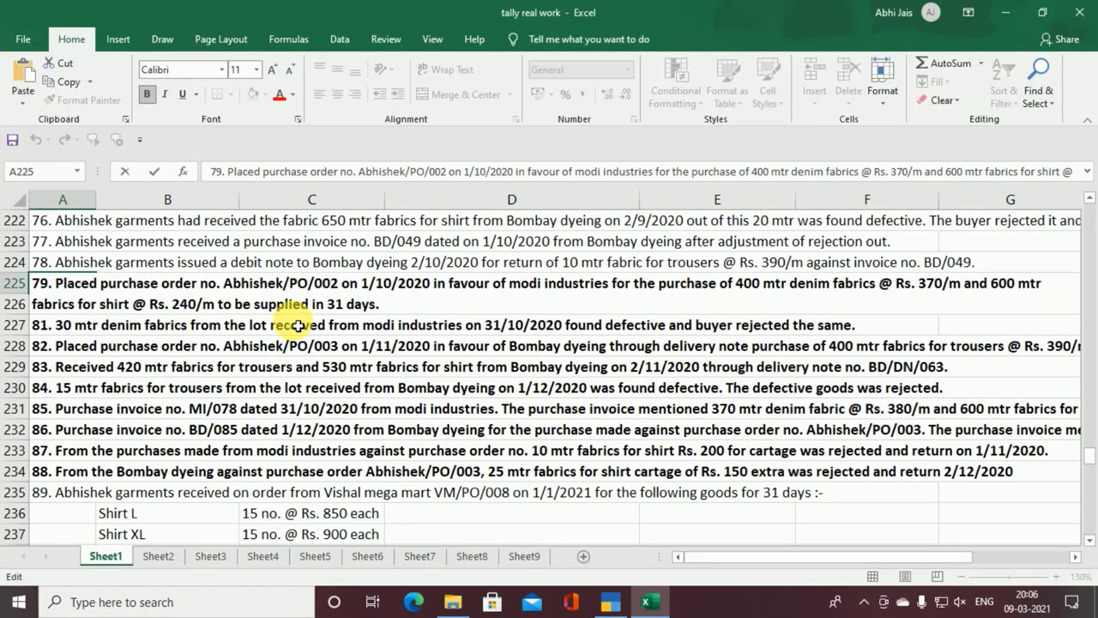
key("alt+Tab")
type("D")
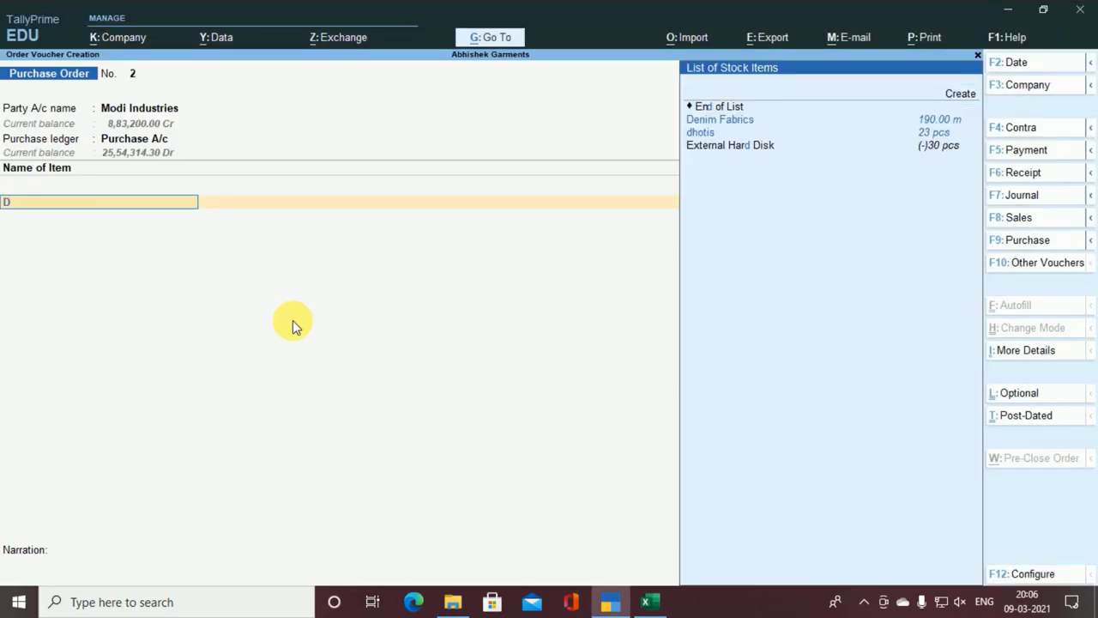
key("Down")
key("Return")
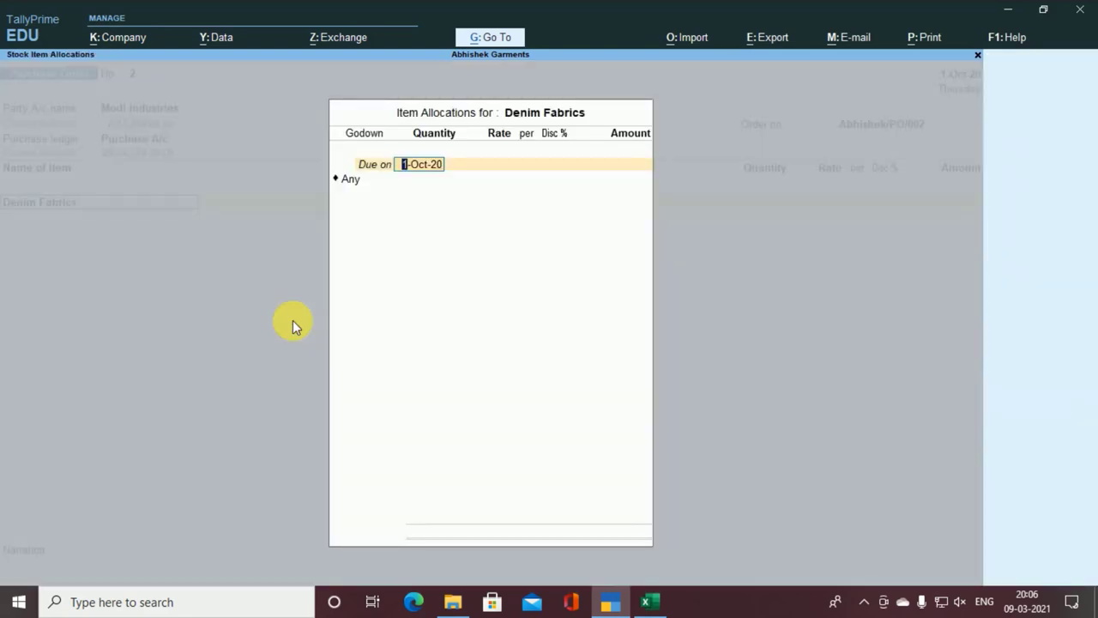
type("31")
key("Return")
type("M")
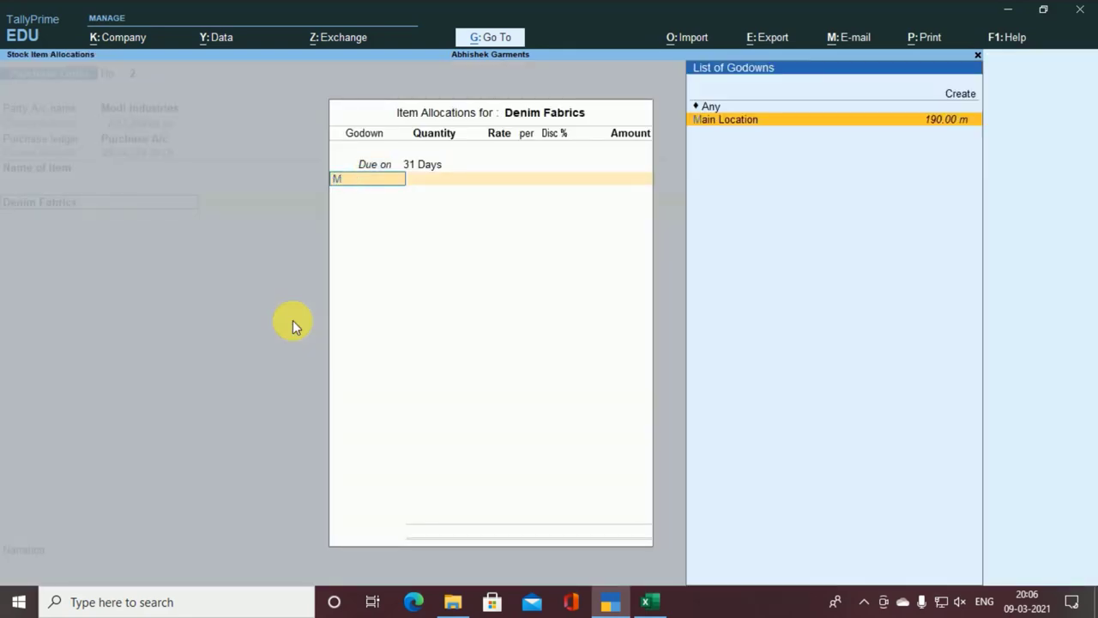
key("Return")
- Recheck entry 79 in Excel and set the ordered Denim Fabrics quantity to 400 m
key("alt+Tab")
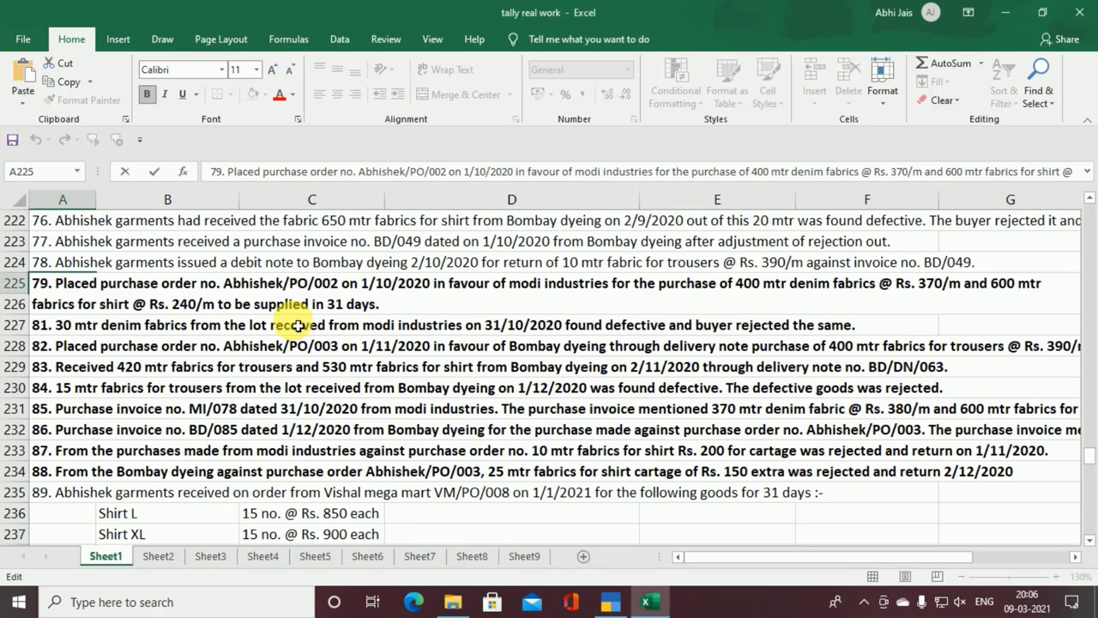
key("alt+Tab")
type("400")
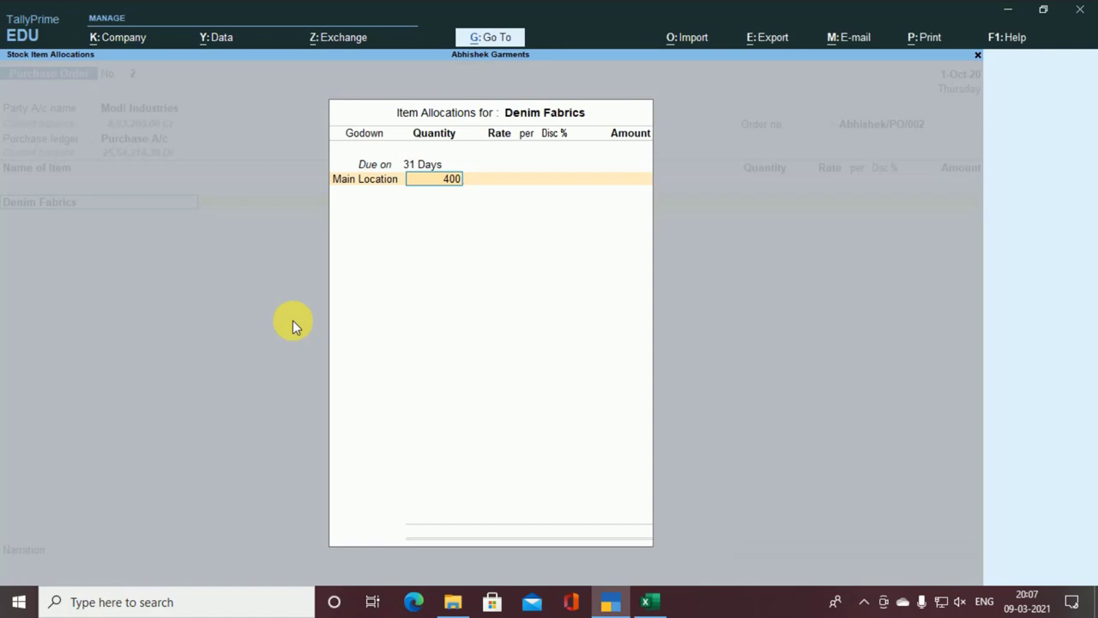
key("Return")
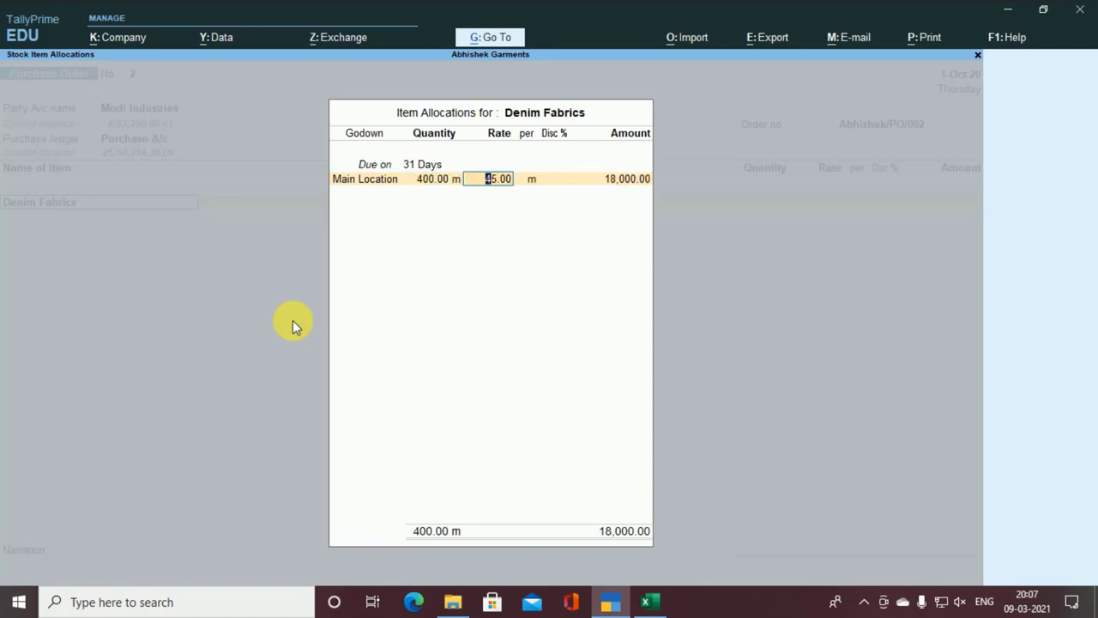
- Look up the Denim Fabrics rate in the Excel worksheet, set it to 370 per metre and accept the item allocation
key("alt+Tab")
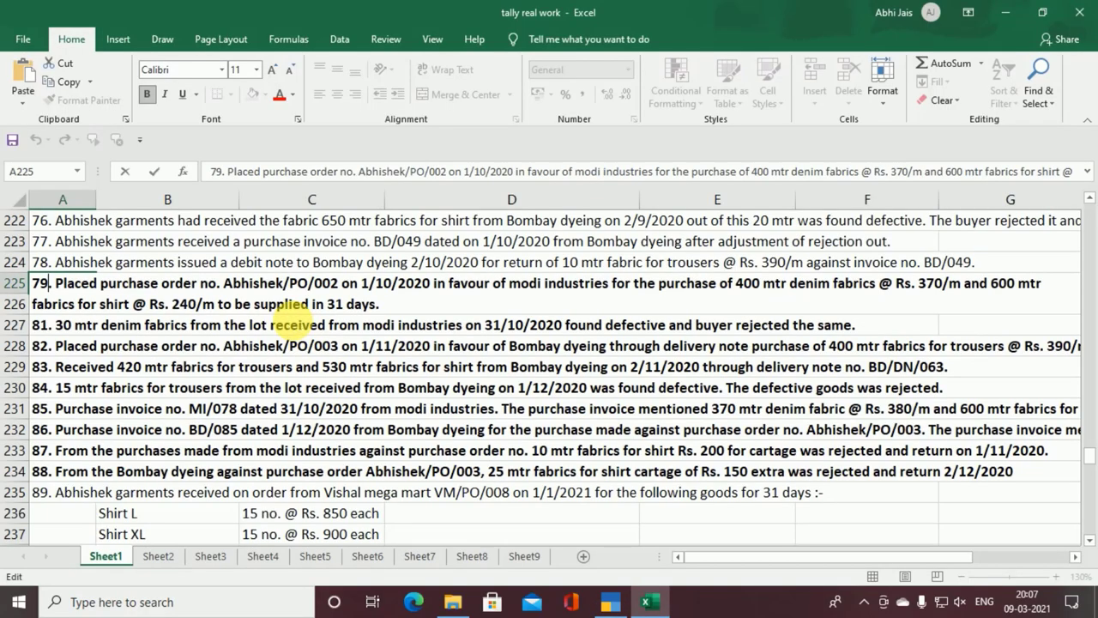
key("alt+Tab")
type("370")
key("Return")
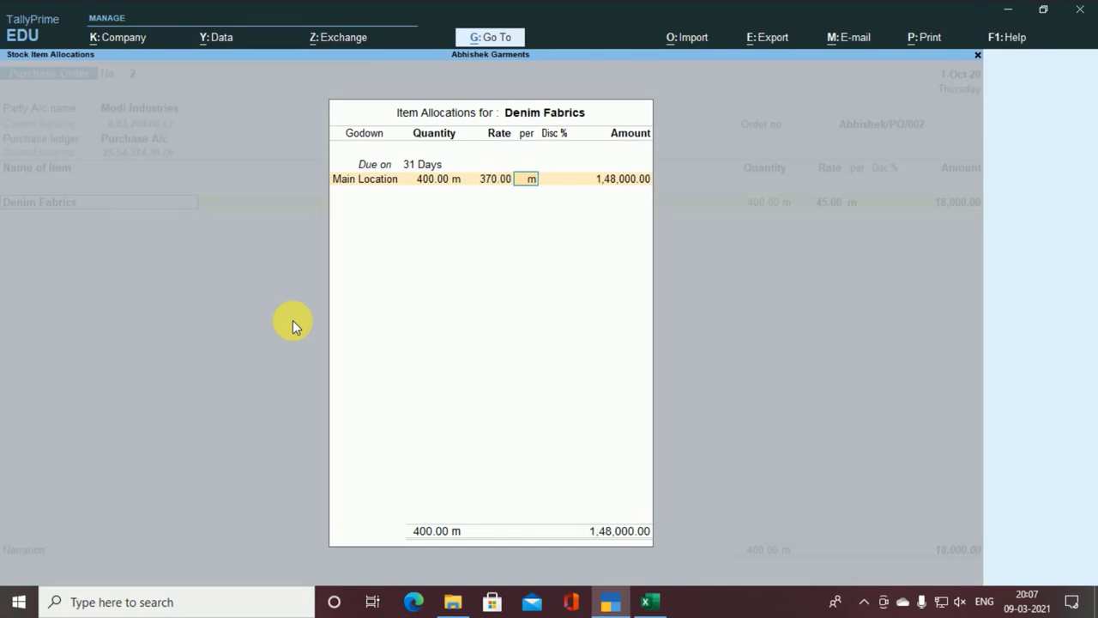
key("Return")
key("Return")
key("Return")
key("Return")
key("Return")
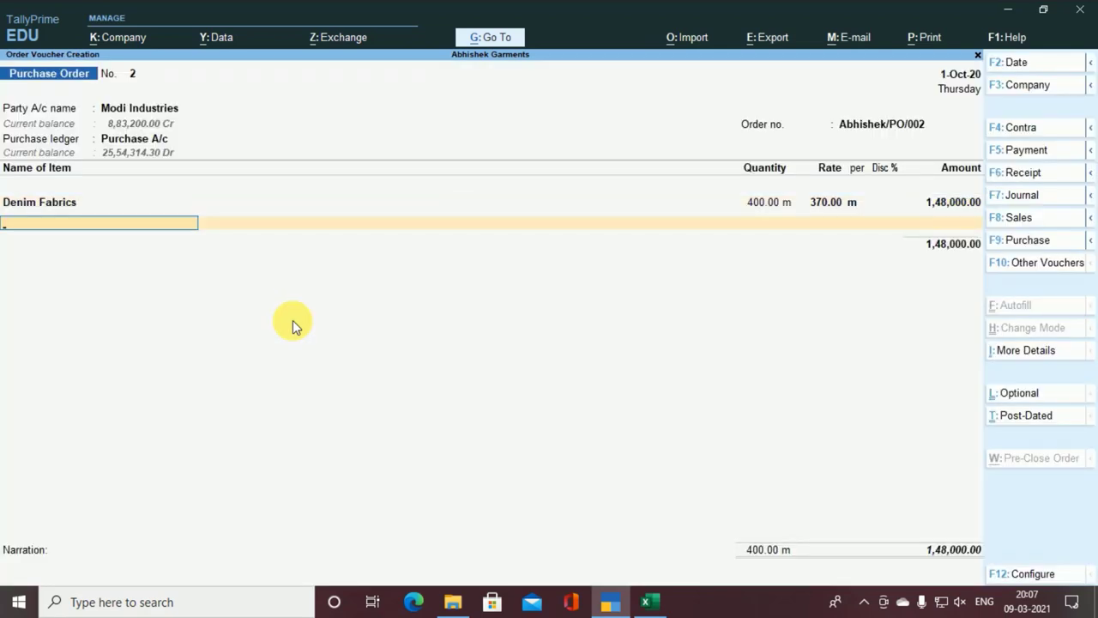
- Add Fabric for Shirt to the purchase order, due in 31 days, with Main Location as its godown
key("alt+Tab")
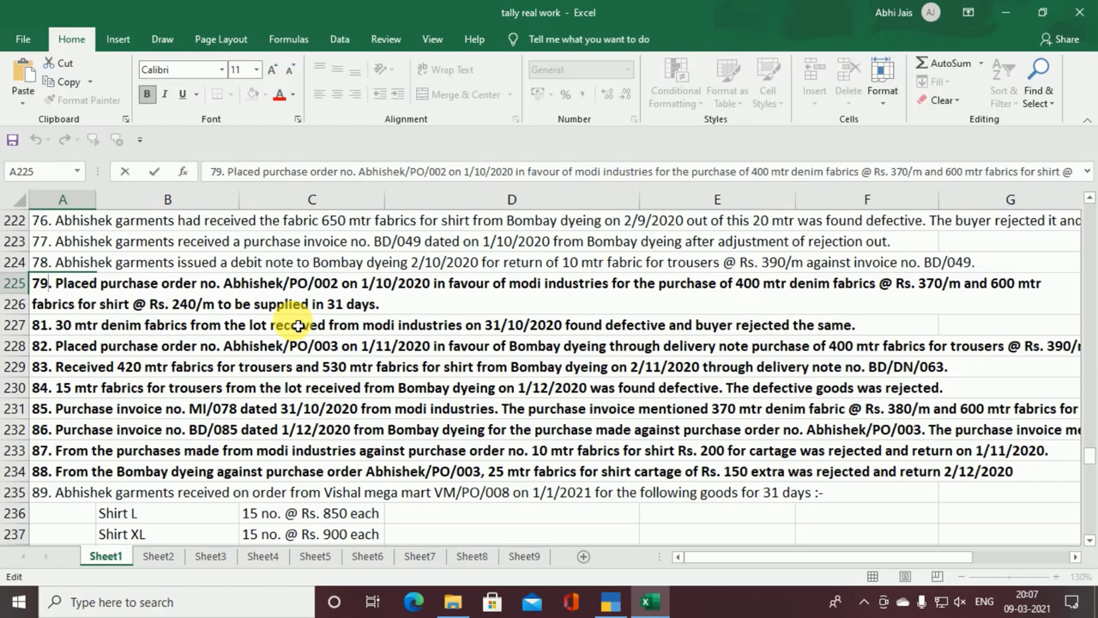
key("alt+Tab")
type("F")
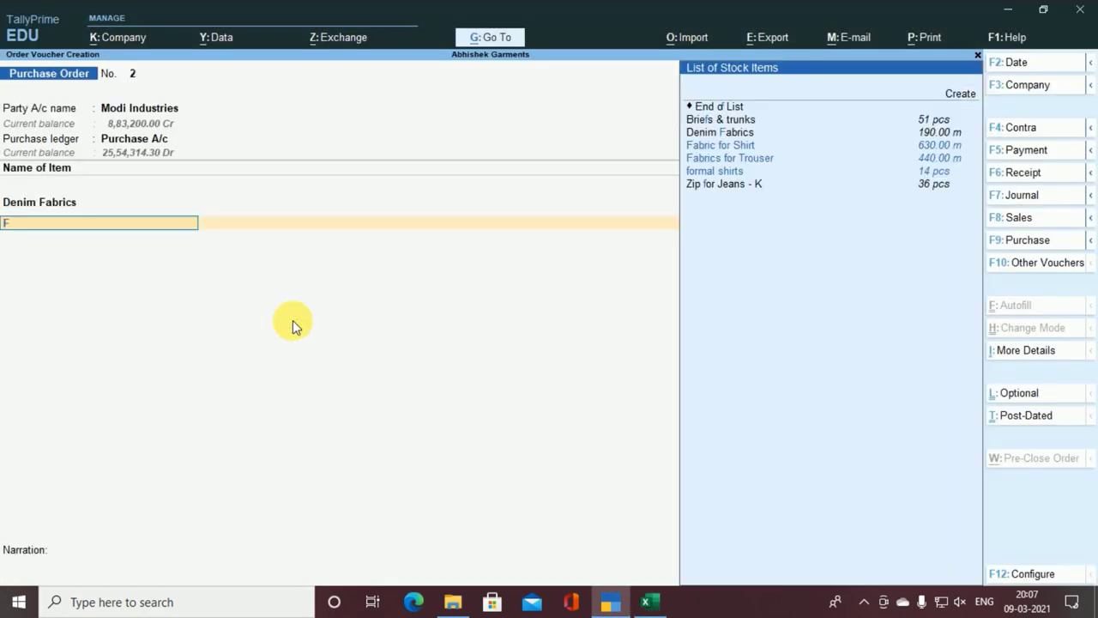
type("a")
key("Return")
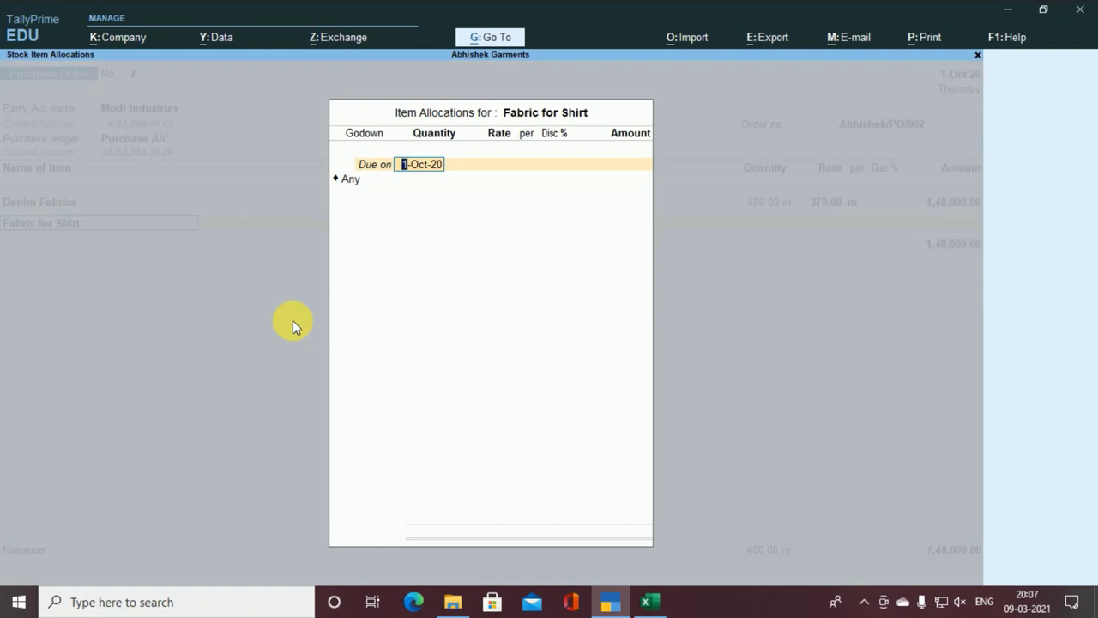
key("Return")
key("BackSpace")
type("31")
key("Return")
key("Down")
key("Down")
key("Down")
key("Down")
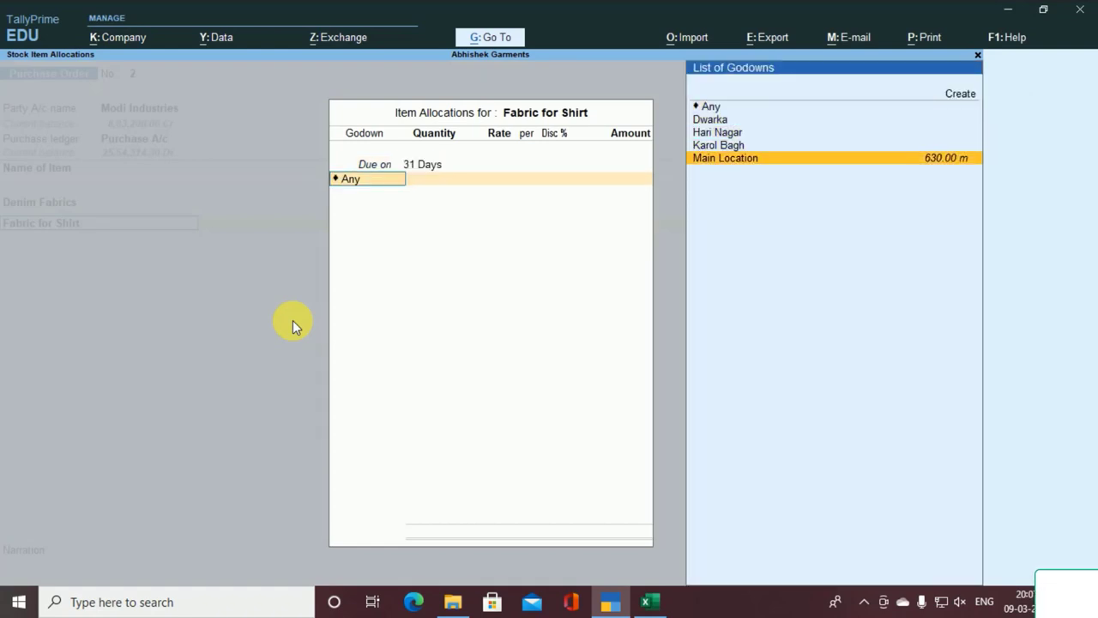
key("Return")
- Enter a quantity of 600 m at a rate of 240 for Fabric for Shirt, checking both against the Excel worksheet
key("alt+Tab")
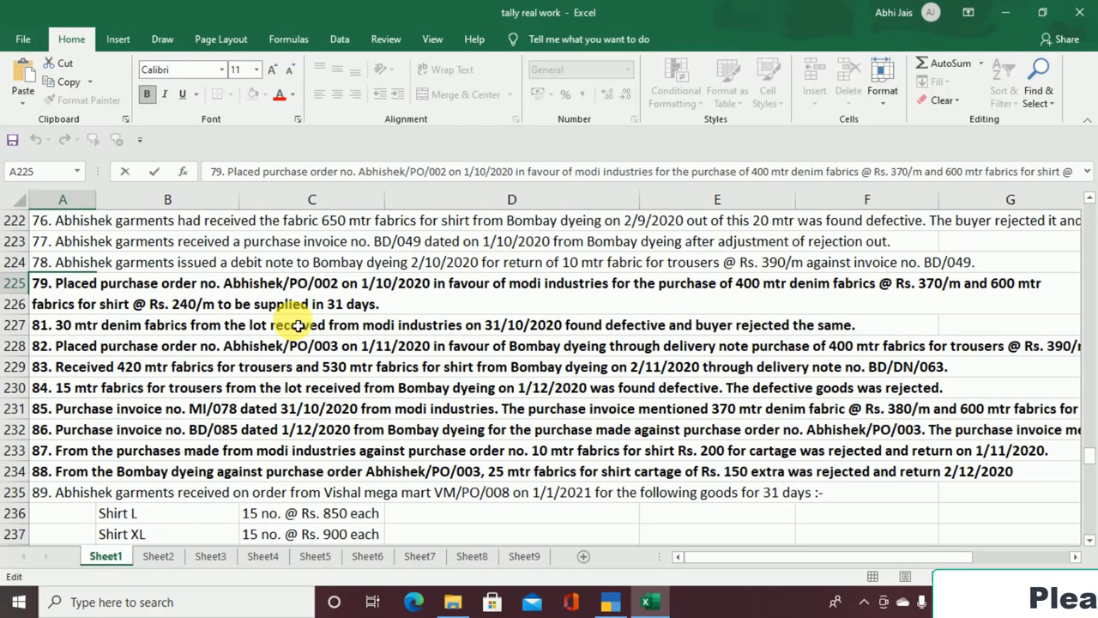
key("alt+Tab")
type("600")
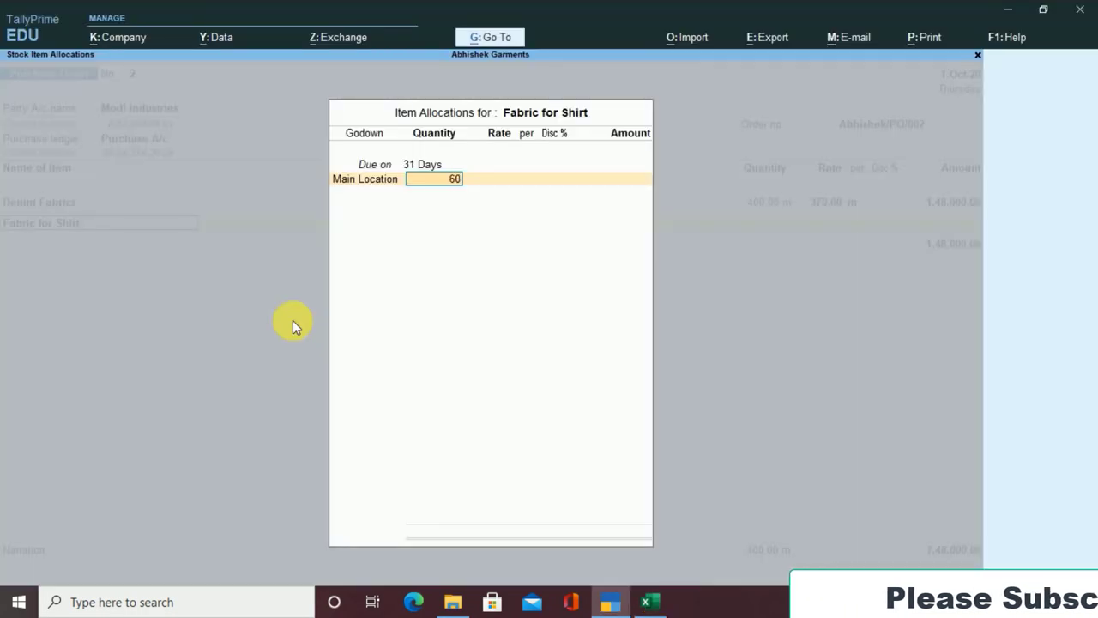
key("Return")
key("alt+Tab")
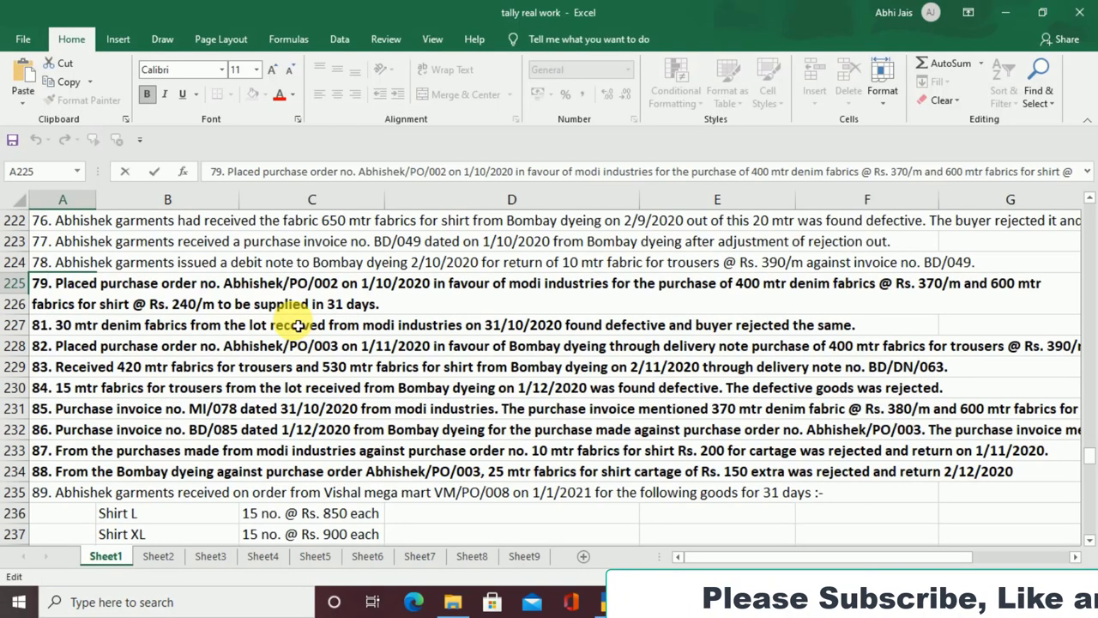
key("alt+Tab")
type("240")
key("Return")
key("Return")
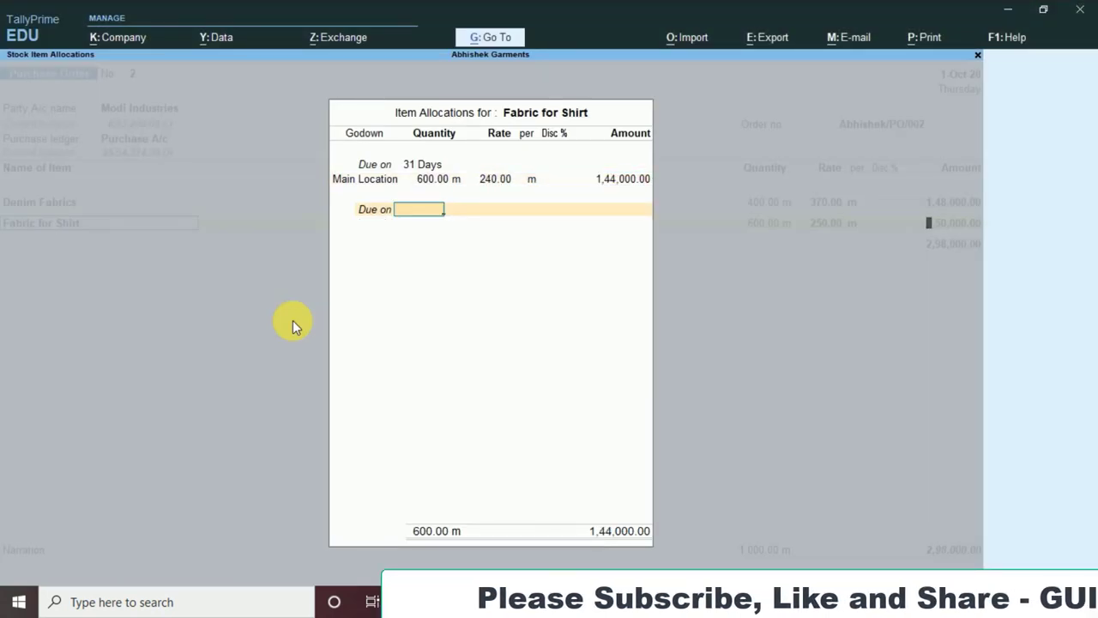
key("Return")
key("Return")
key("Return")
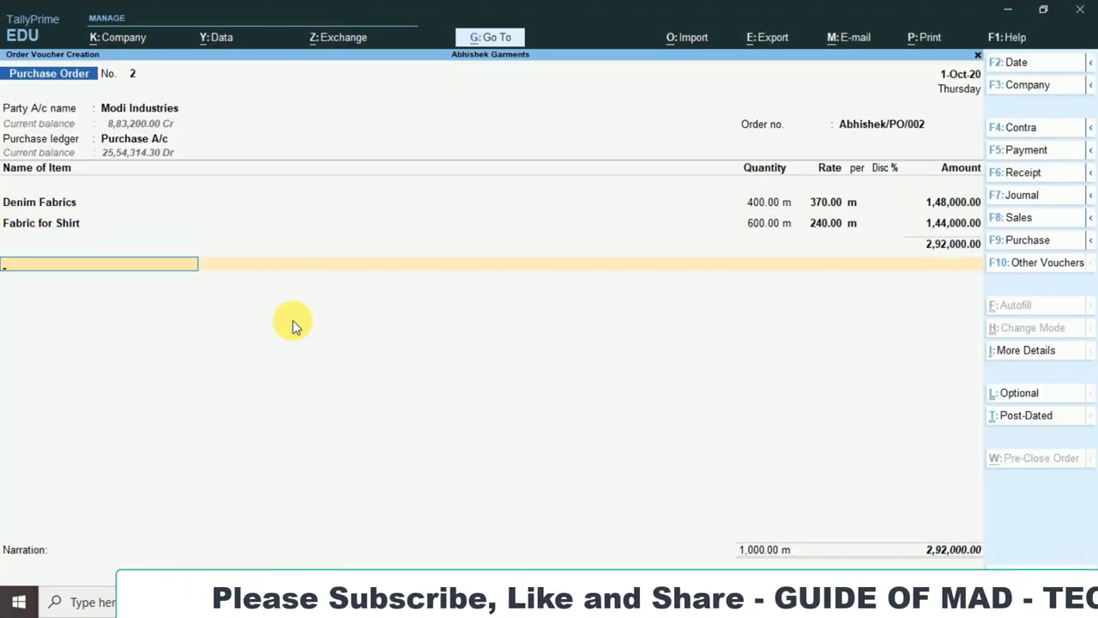
- Leave the narration blank and save the Modi Industries purchase order
key("Return")
key("Return")
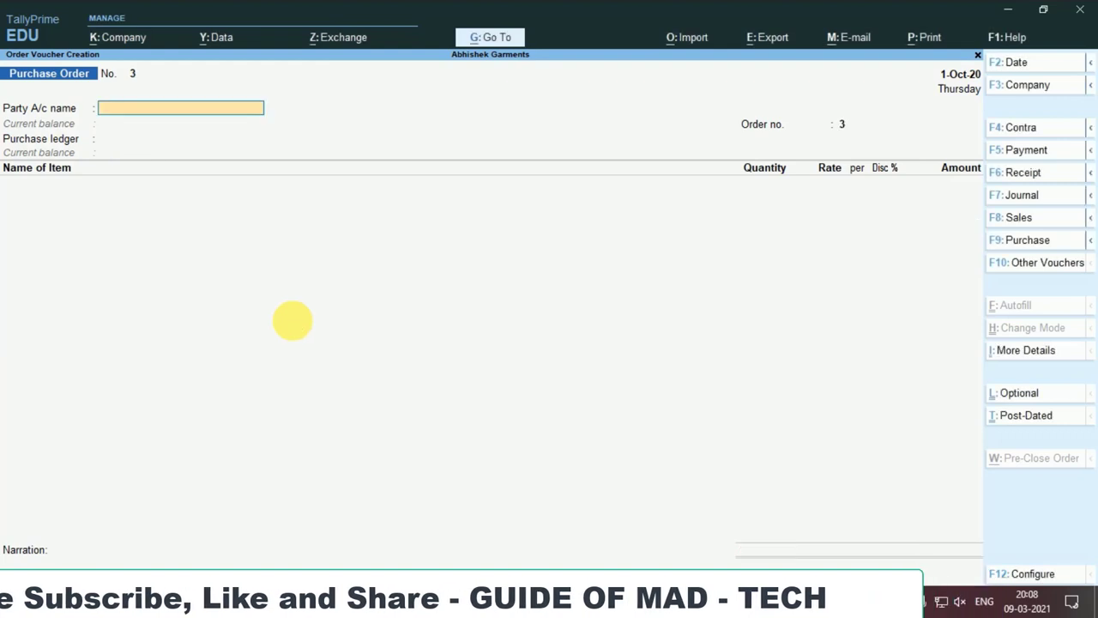
key("Return")
key("Escape")
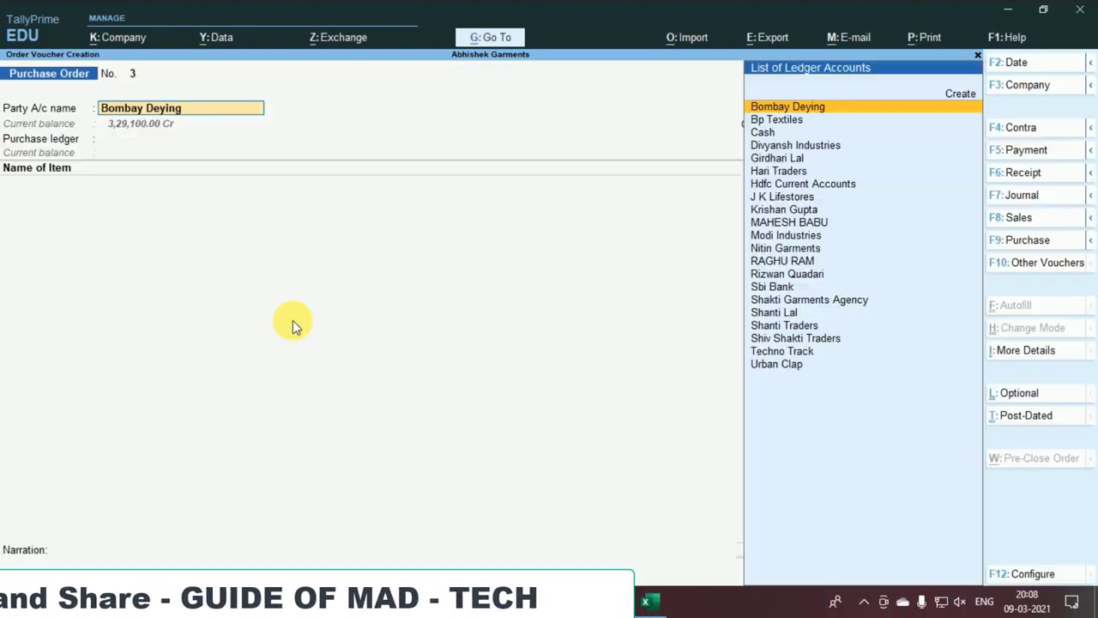
- Read transaction 80 in the Excel worksheet and set the voucher date in TallyPrime to 2-Oct-20
key("alt+Tab")
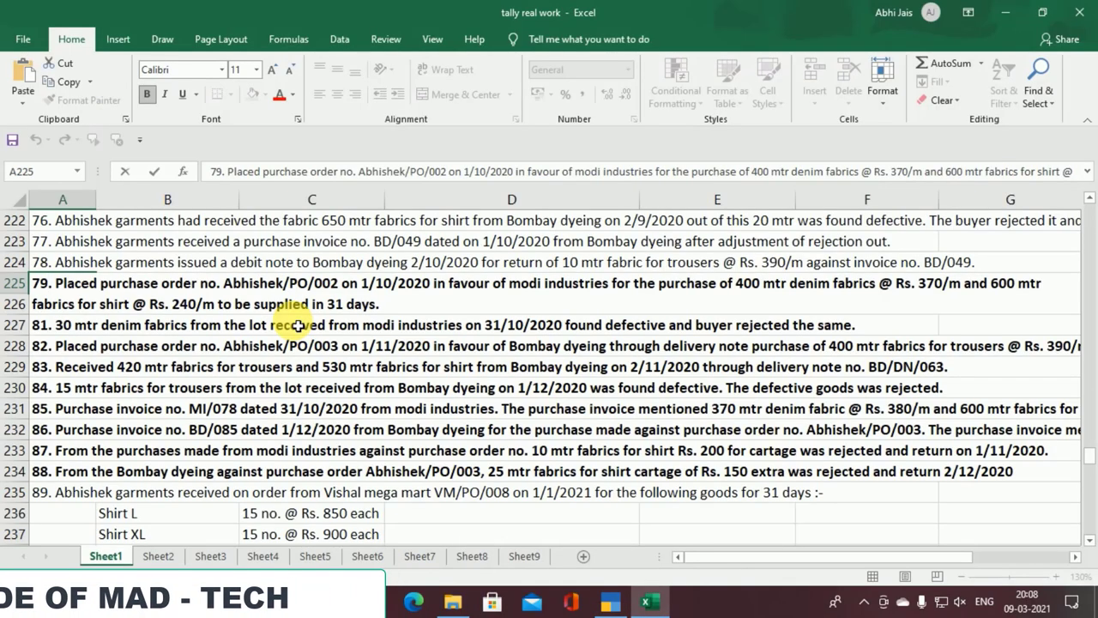
key("Escape")
key("Down")
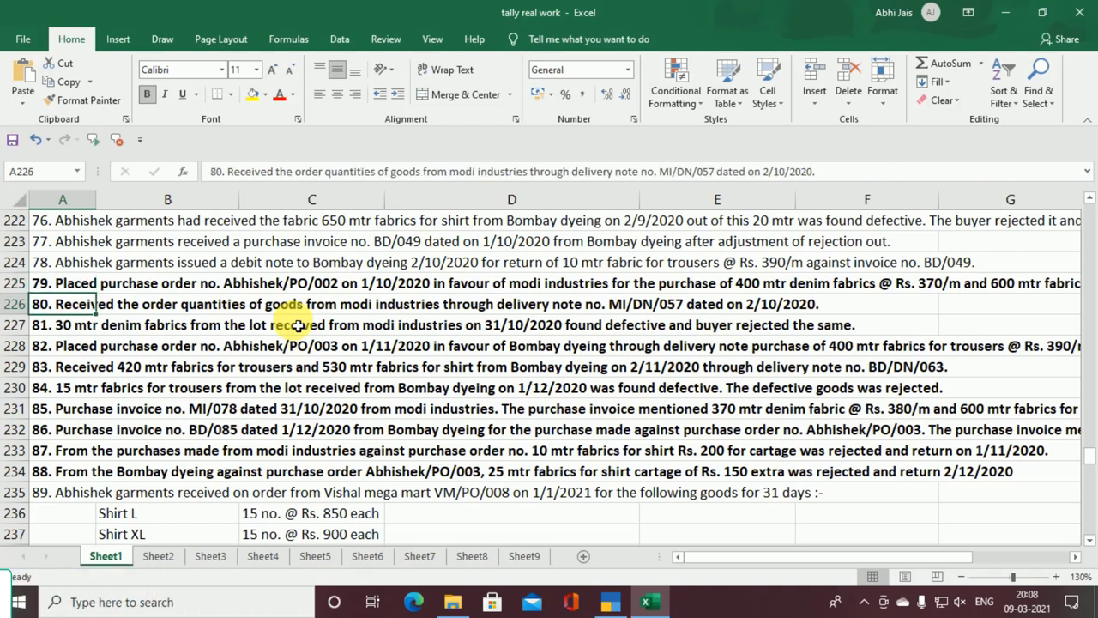
key("alt+Tab")
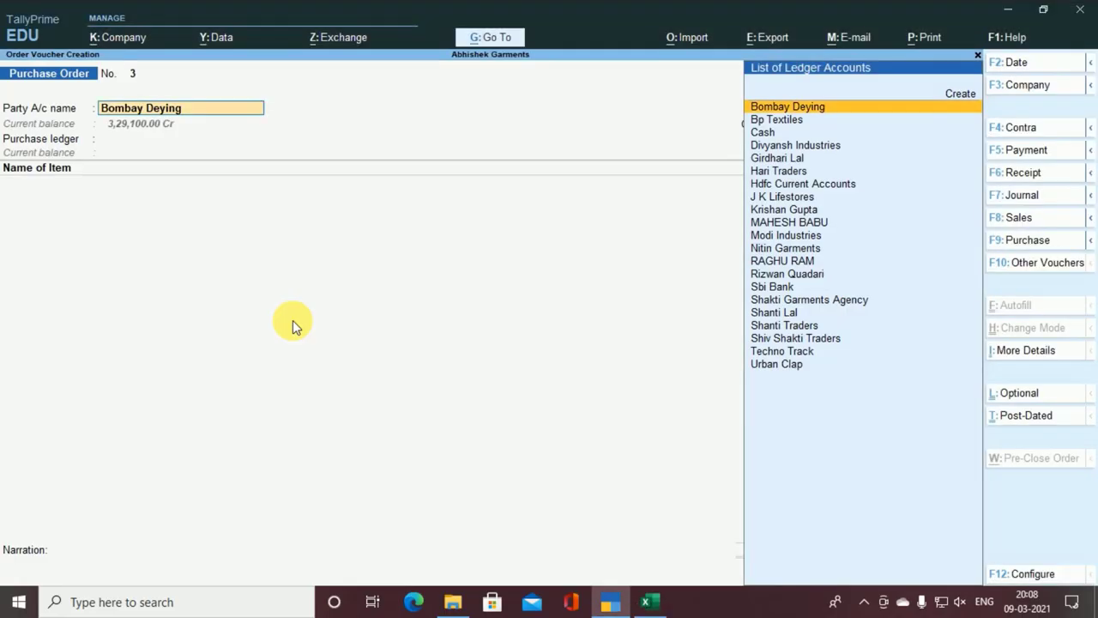
key("F2")
key("Return")
- Change the voucher type from Purchase Order to Receipt Note
key("F10")
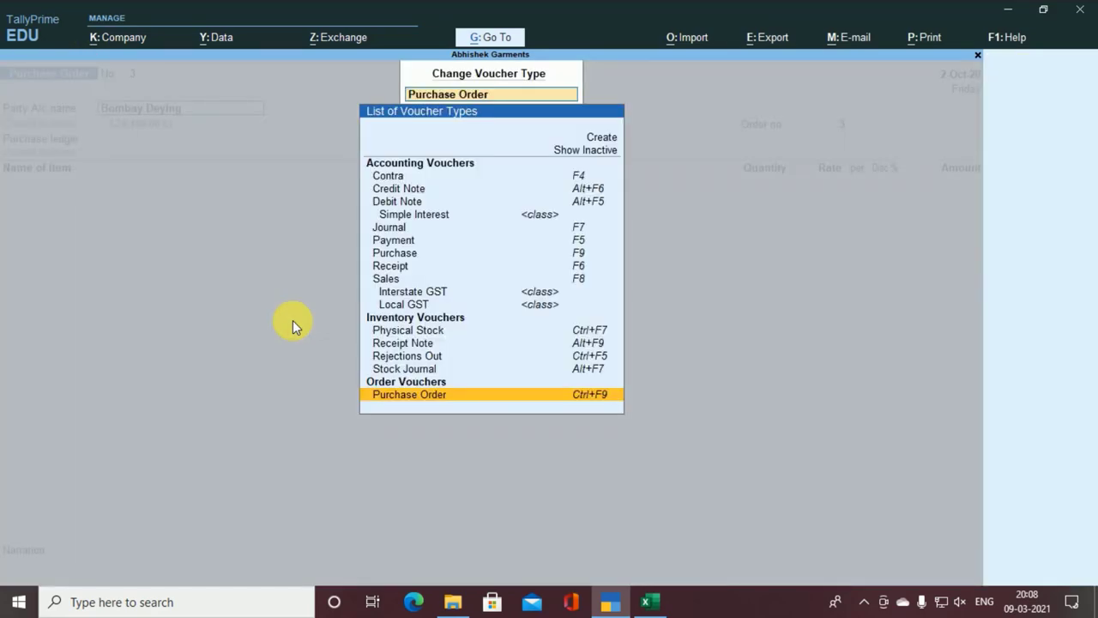
key("Up")
key("Up")
key("Up")
key("Return")
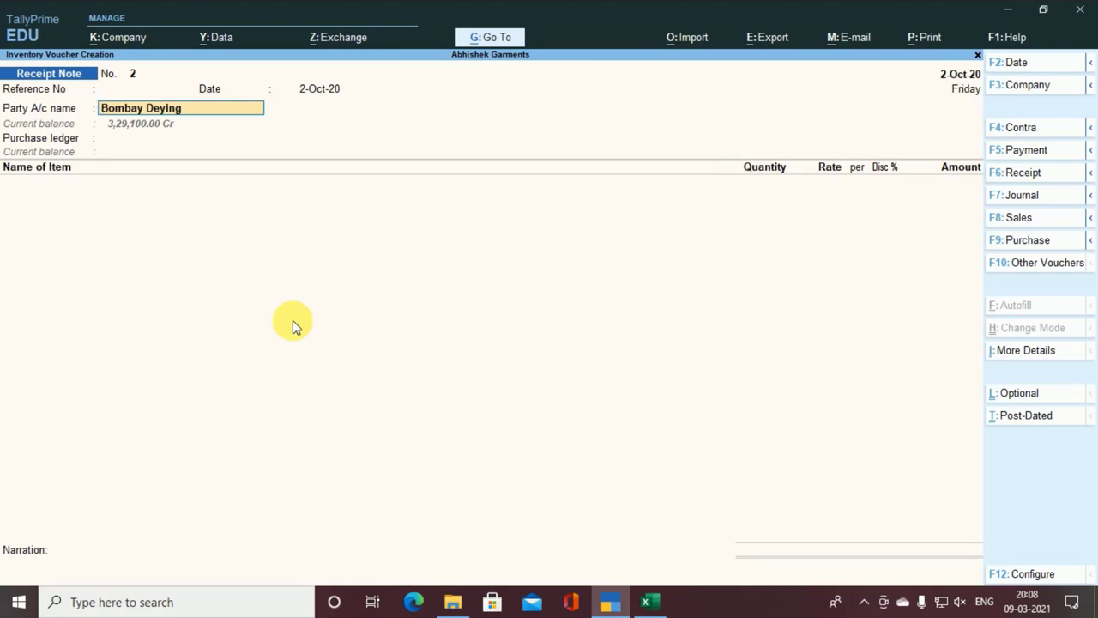
- Select Modi Industries as the receipt note's party and link its purchase order dated 1-Oct-20
type("M")
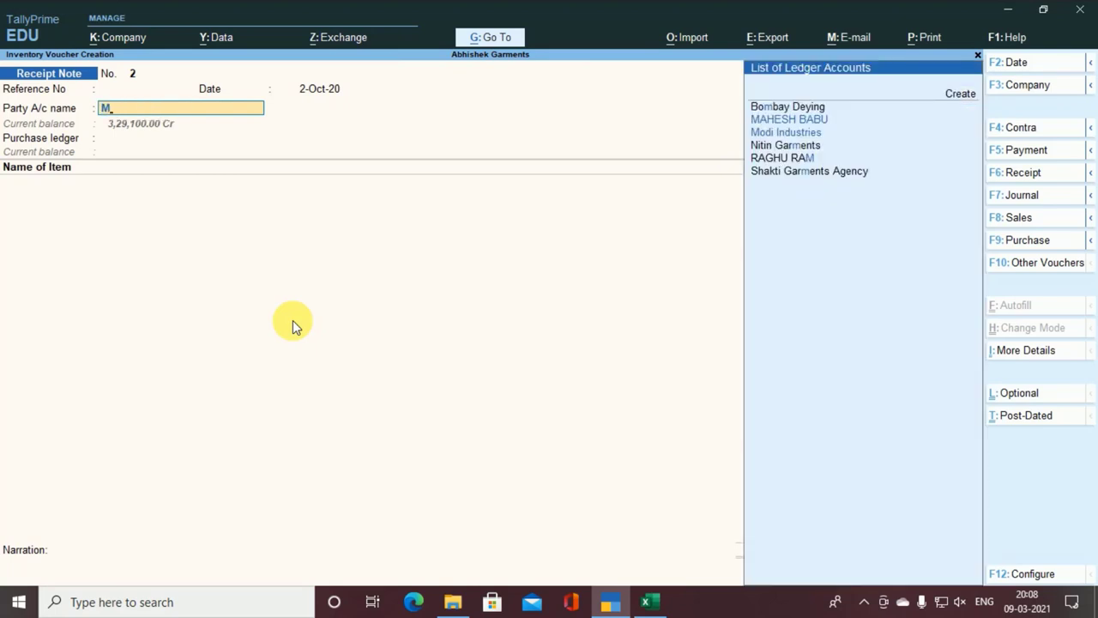
type("o")
key("Return")
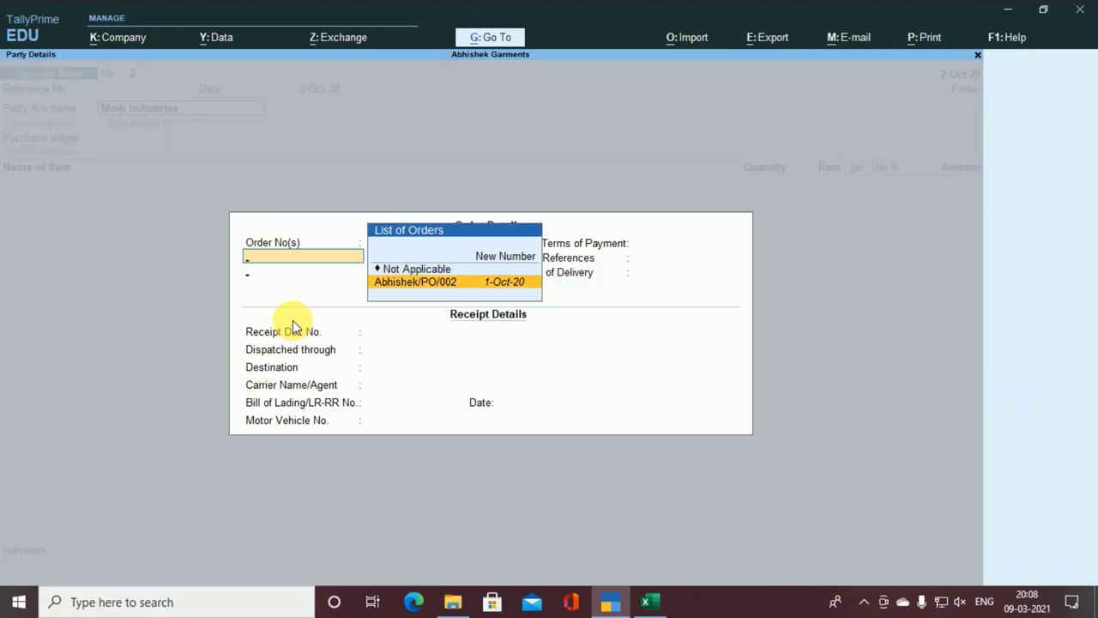
key("Return")
key("Return")
key("Return")
key("Return")
key("Return")
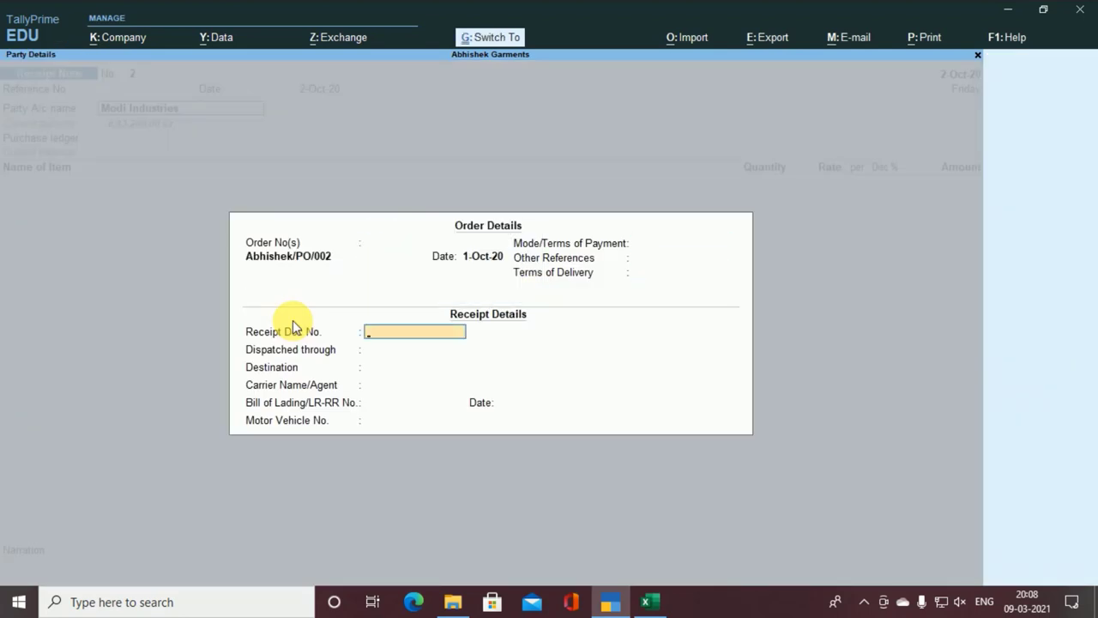
- Leave the receipt details blank and accept the party details with Purchase A/c as the purchase ledger
key("Return")
key("Return")
key("Return")
key("Return")
key("Return")
key("Return")
key("Return")
key("Return")
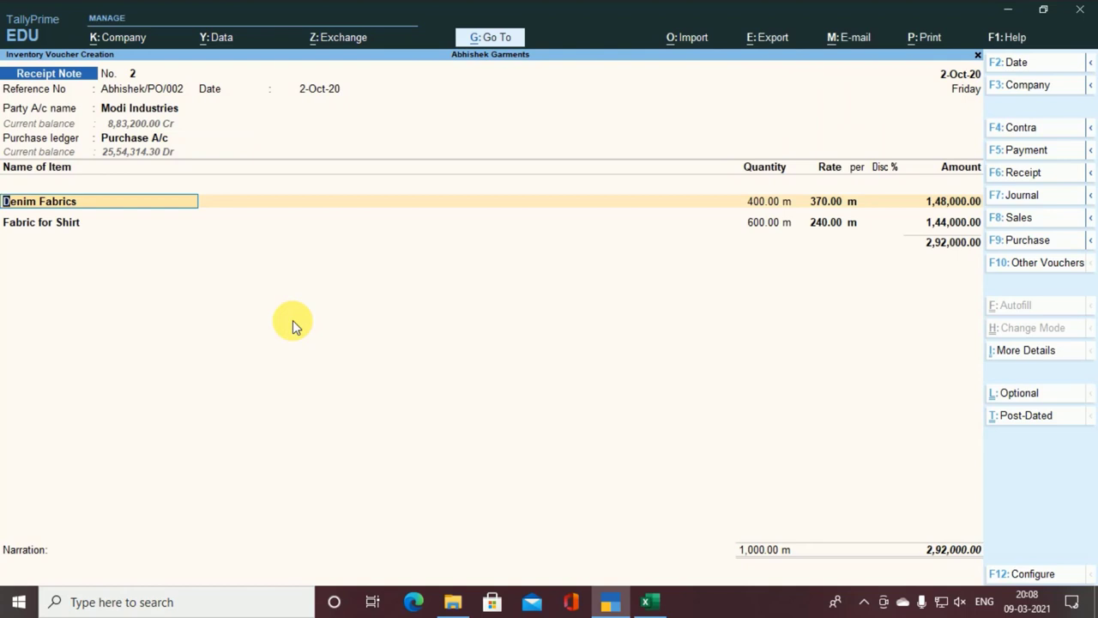
- Replace the receipt note's reference number with MI/dn/057, taken from transaction 80 in the Excel worksheet
key("BackSpace")
key("BackSpace")
key("BackSpace")
key("BackSpace")
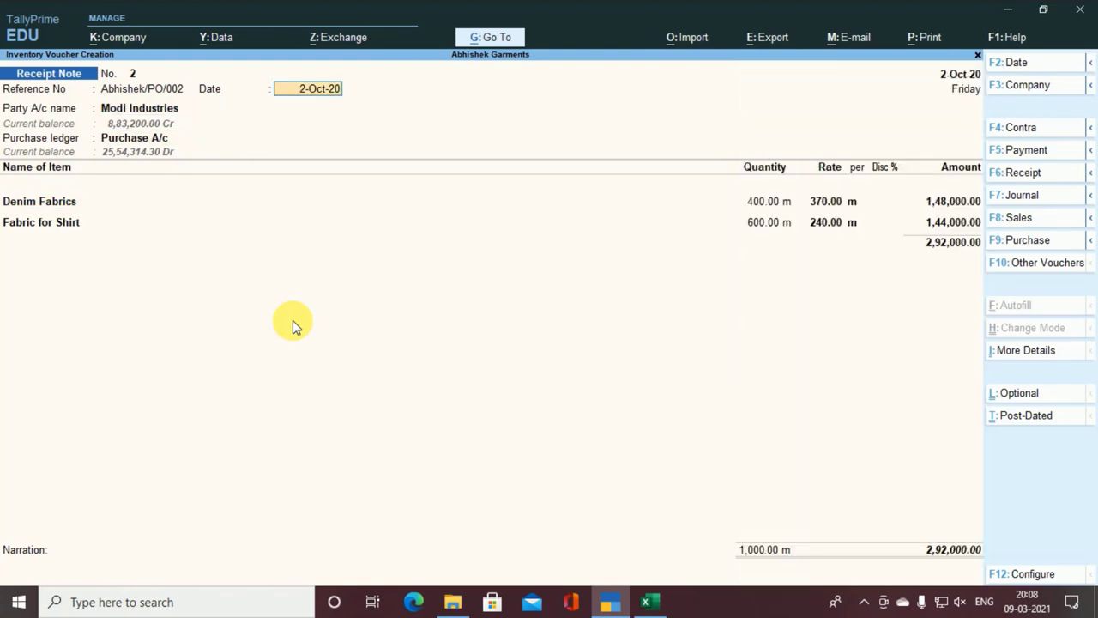
key("alt+Tab")
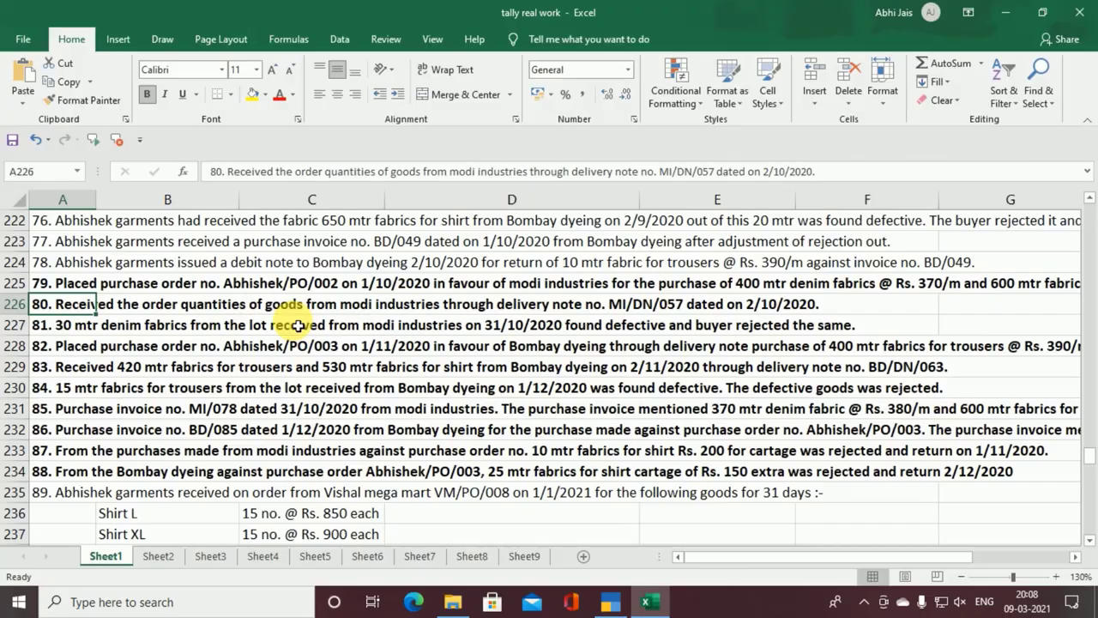
key("alt+Tab")
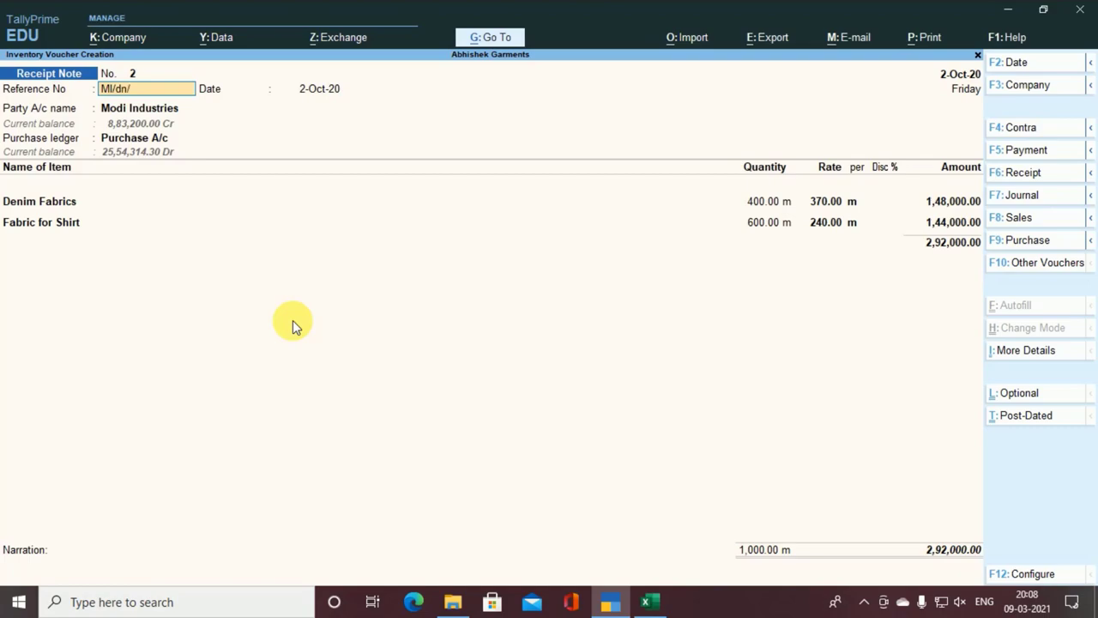
key("alt+Tab")
key("alt+Tab")
key("Return")
key("Return")
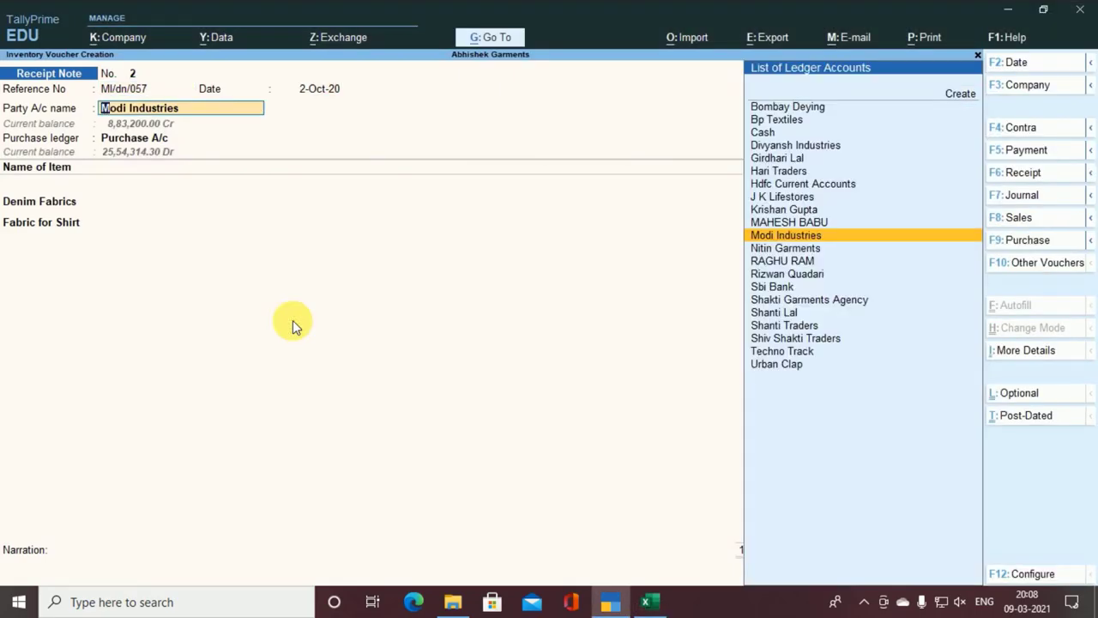
- Accept Modi Industries, the linked purchase order, blank receipt details, party details and Purchase A/c ledger again
key("Return")
key("Return")
key("Return")
key("Return")
key("Return")
key("Return")
key("Return")
key("Return")
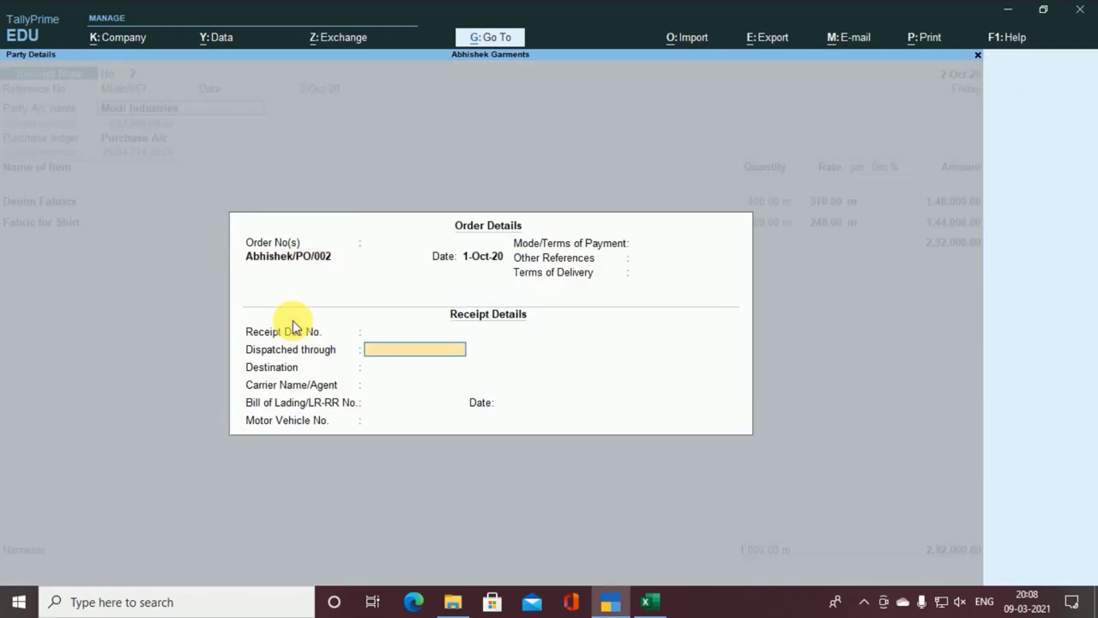
key("Return")
key("Return")
key("Return")
key("Return")
key("Return")
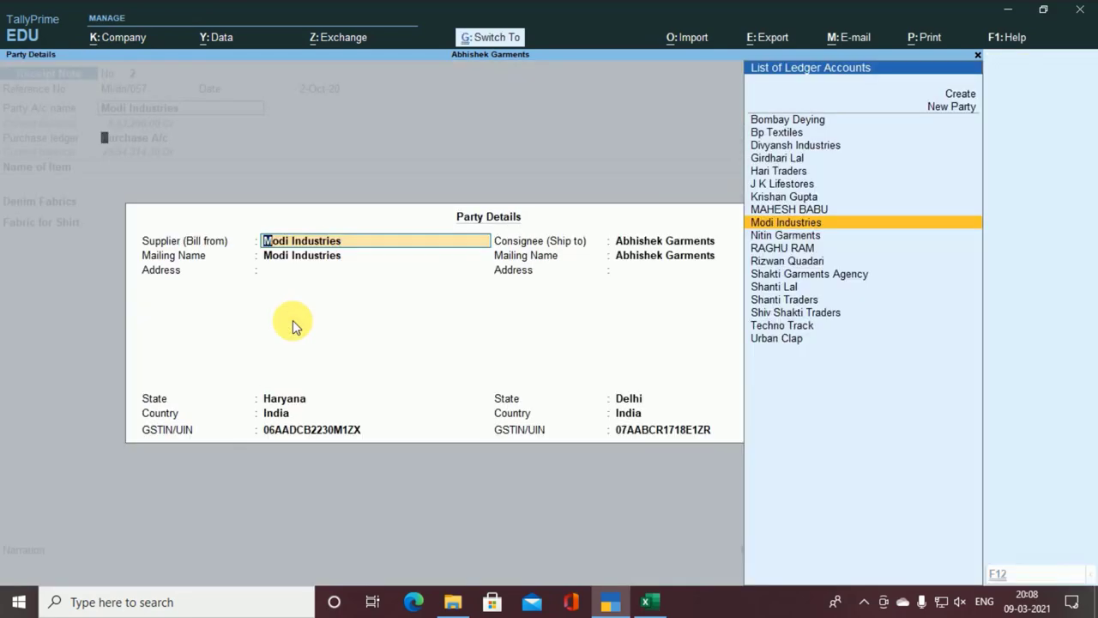
key("Return")
key("Return")
- Set the Denim Fabrics tracking number to MI/dn/057 and accept its allocation of 400 m at 370
key("Return")
key("Return")
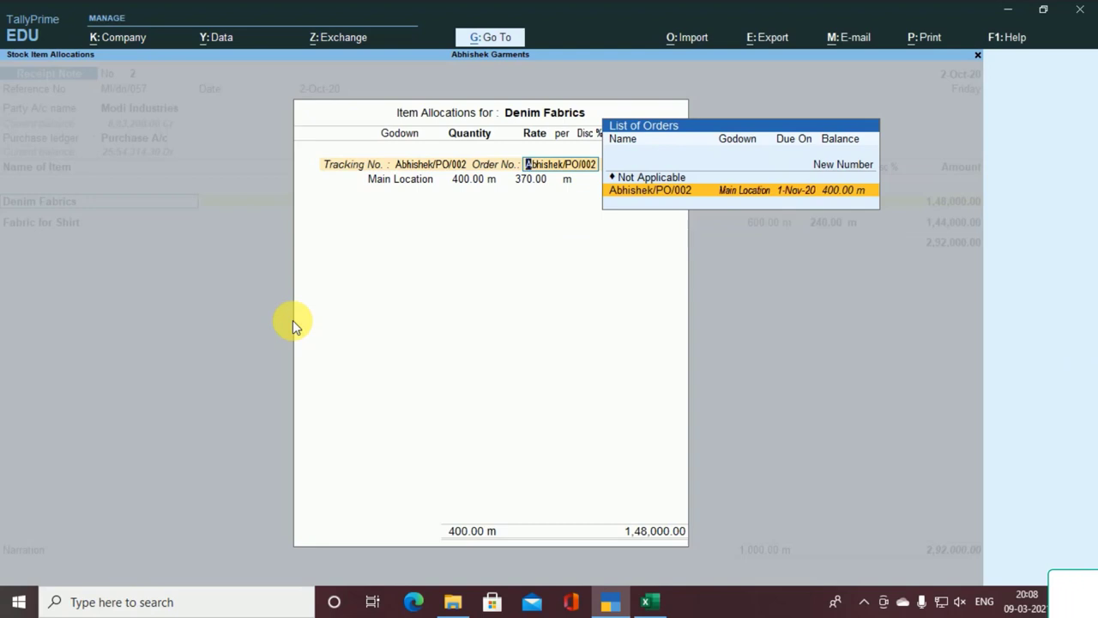
key("BackSpace")
key("Down")
key("Return")
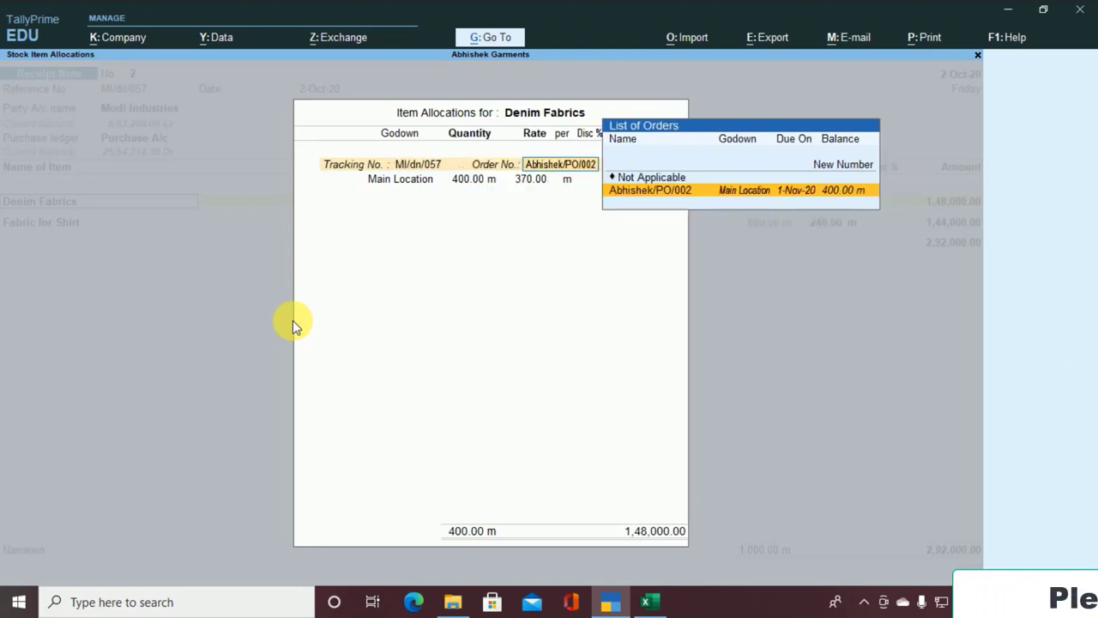
key("Return")
key("Return")
key("Return")
key("Return")
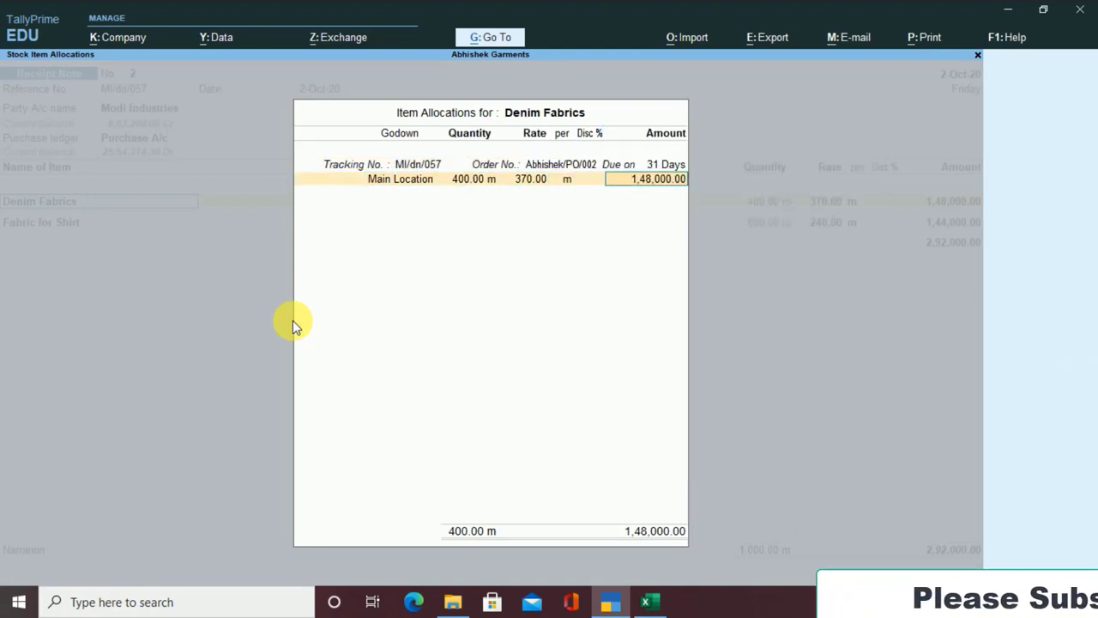
key("Return")
key("Return")
- Set the Fabric for Shirt tracking number to MI/dn/057 and accept its allocation of 600 m at 240
key("Return")
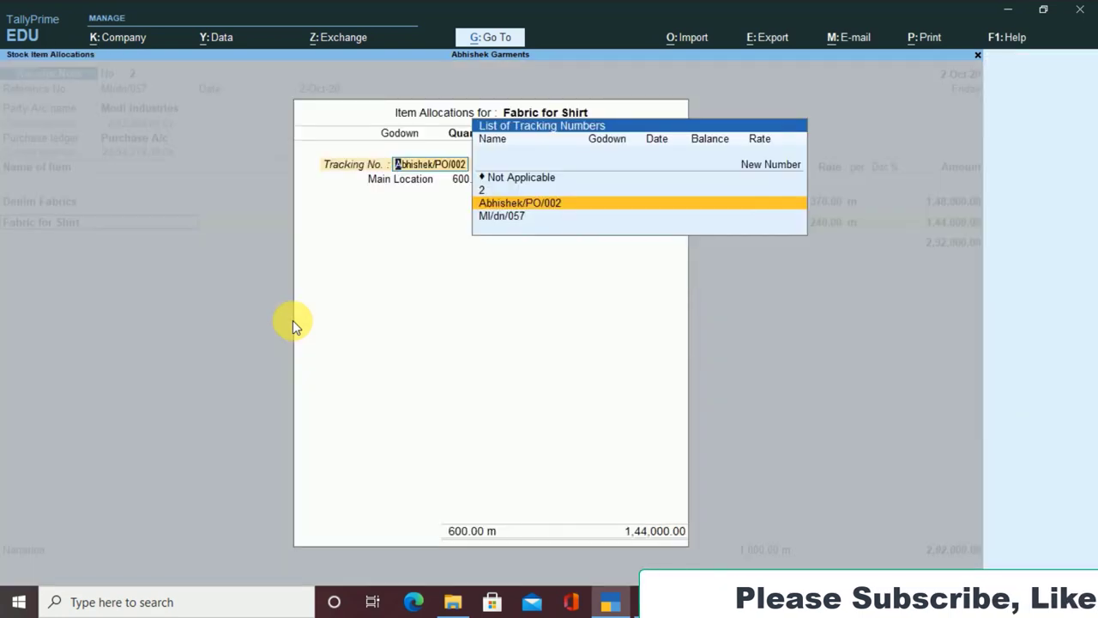
key("Down")
key("Return")
key("Return")
key("Return")
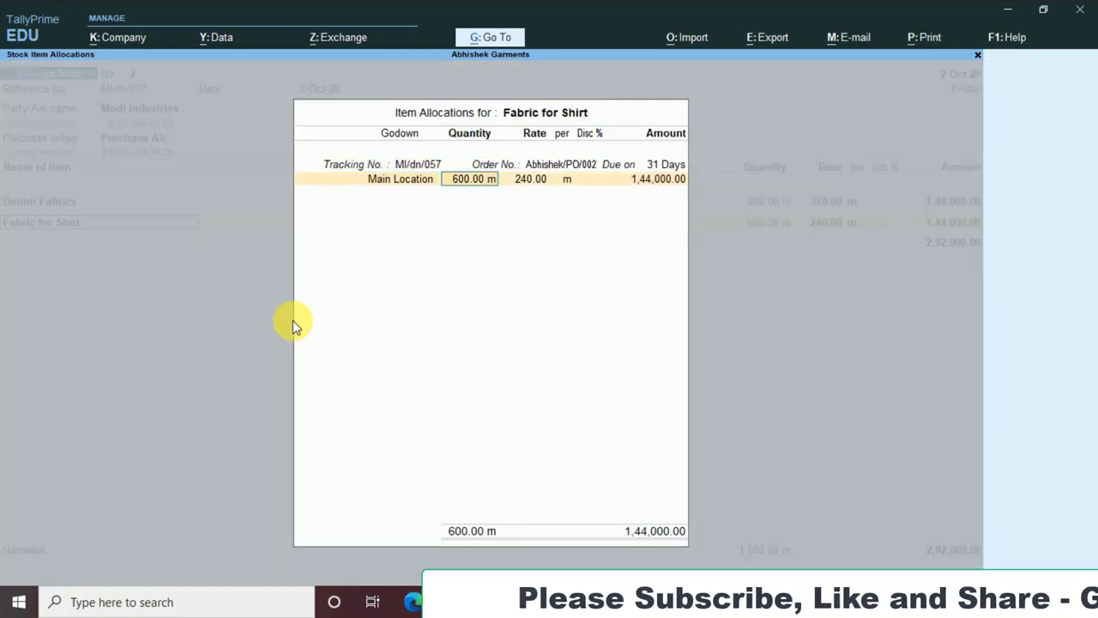
key("Return")
key("Return")
key("Return")
key("Return")
key("Return")
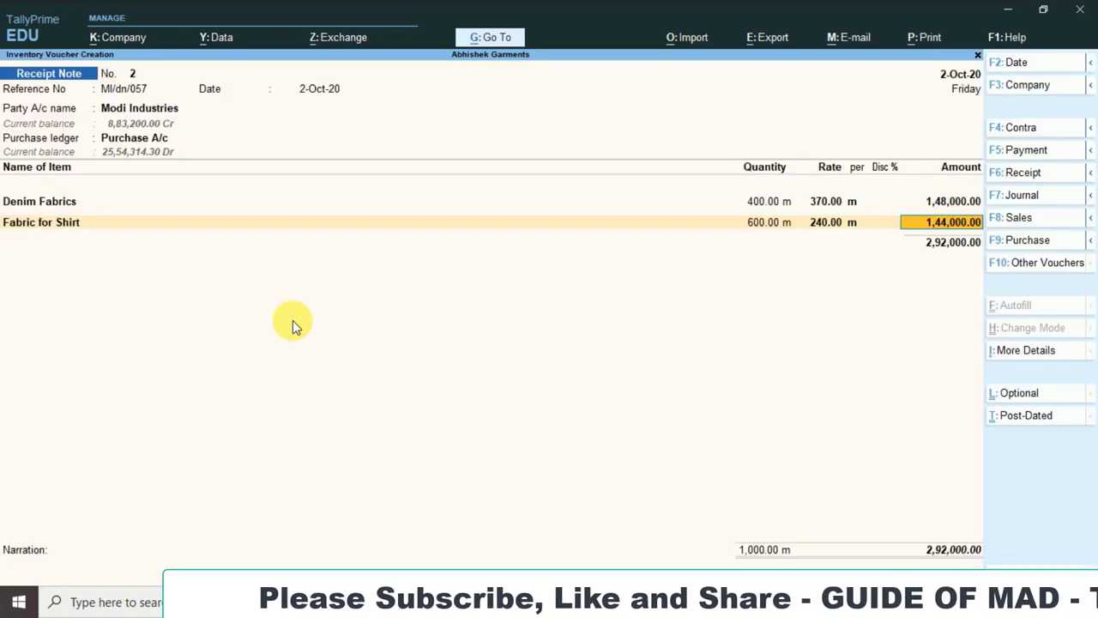
- End the receipt note's item list after Fabric for Shirt and save the Modi Industries voucher with a blank narration
key("Return")
key("alt+Tab")
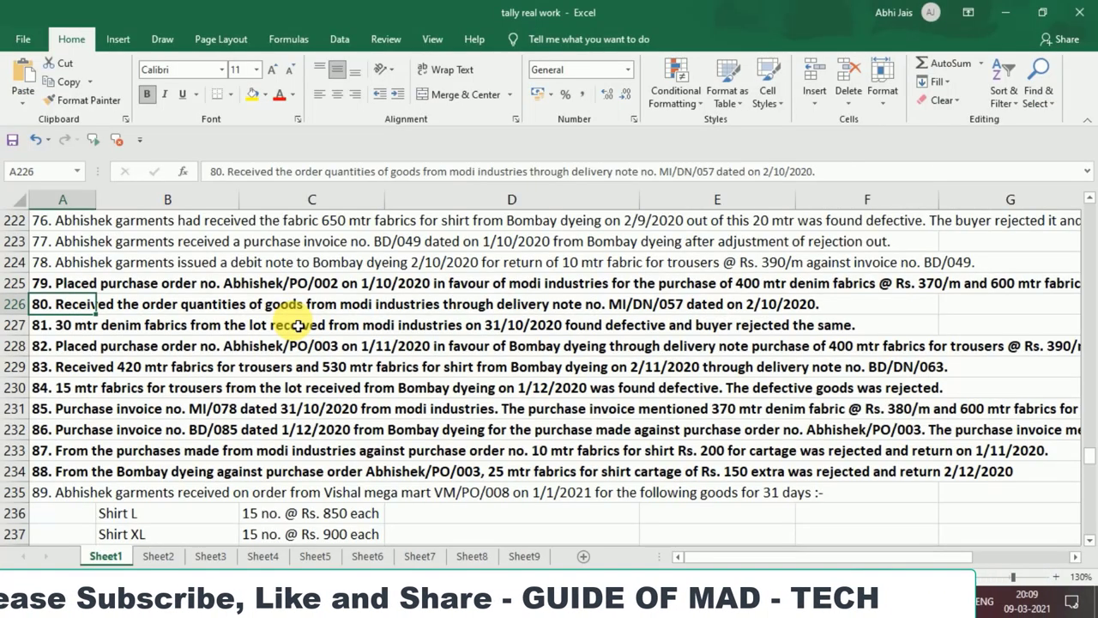
key("alt+Tab")
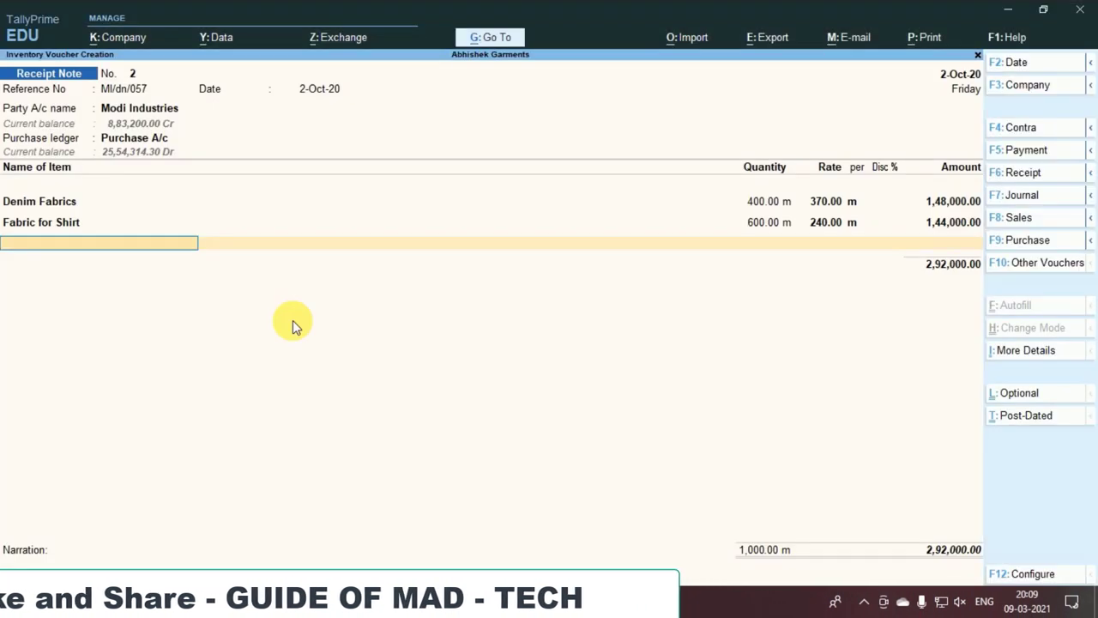
key("Return")
key("Return")
key("Return")
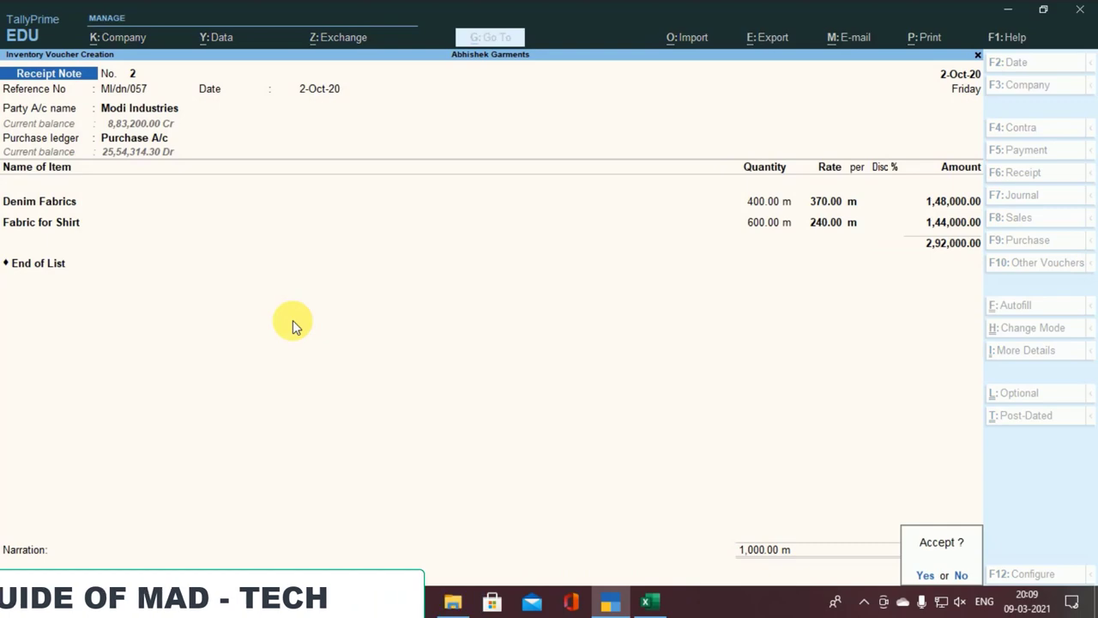
key("Return")
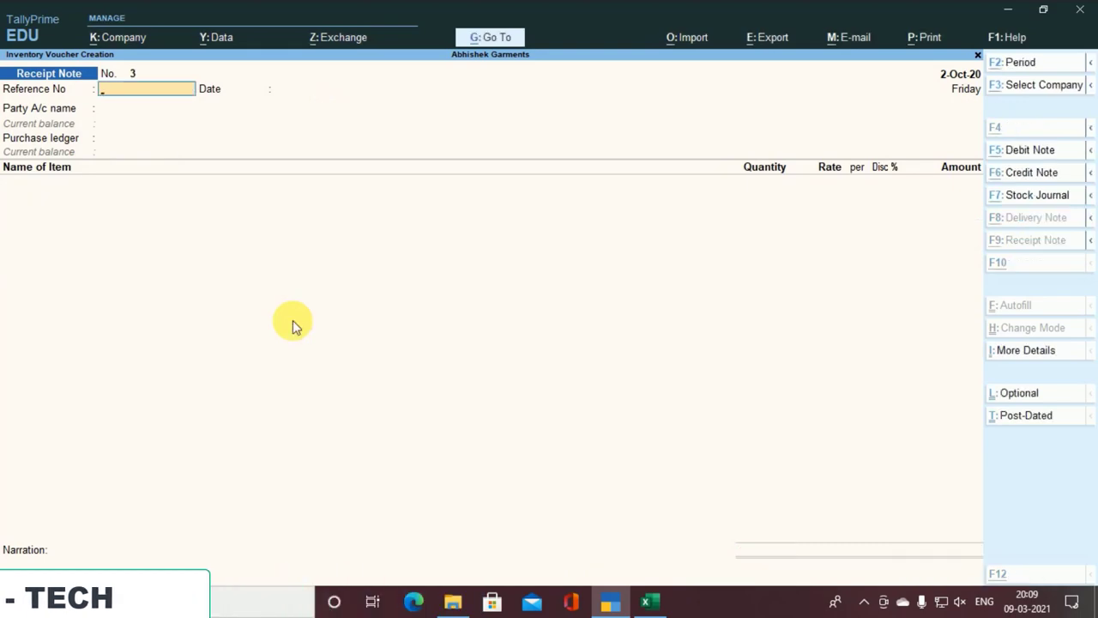
- Mark transaction 81 in the Excel worksheet and change the TallyPrime voucher type to Rejections Out
key("alt+Tab")
left_click(39, 324)
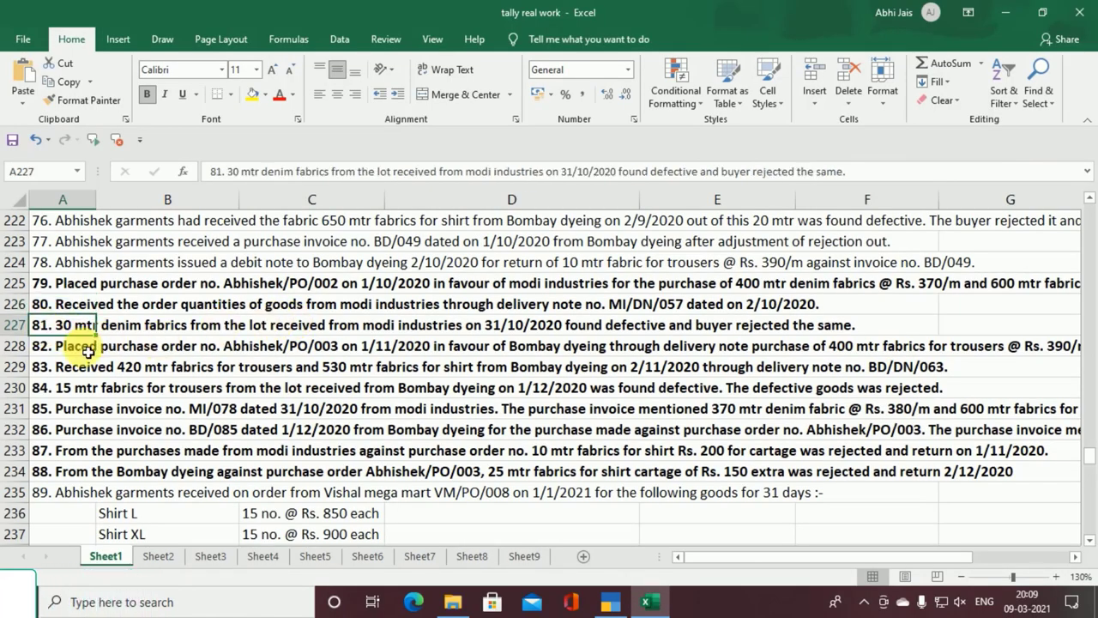
key("alt+Tab")
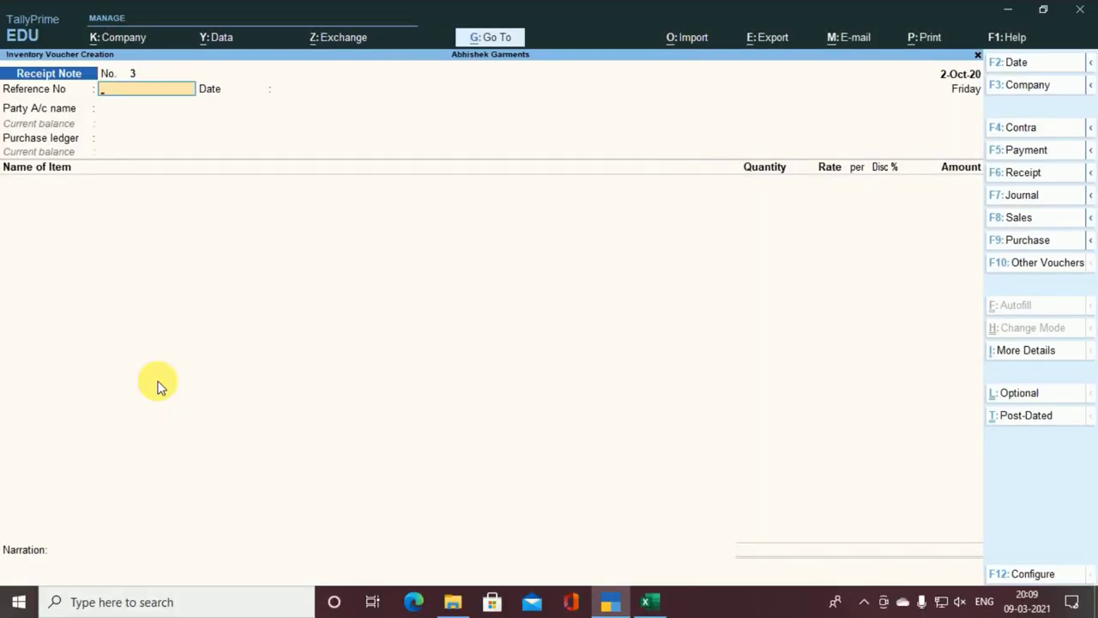
key("F10")
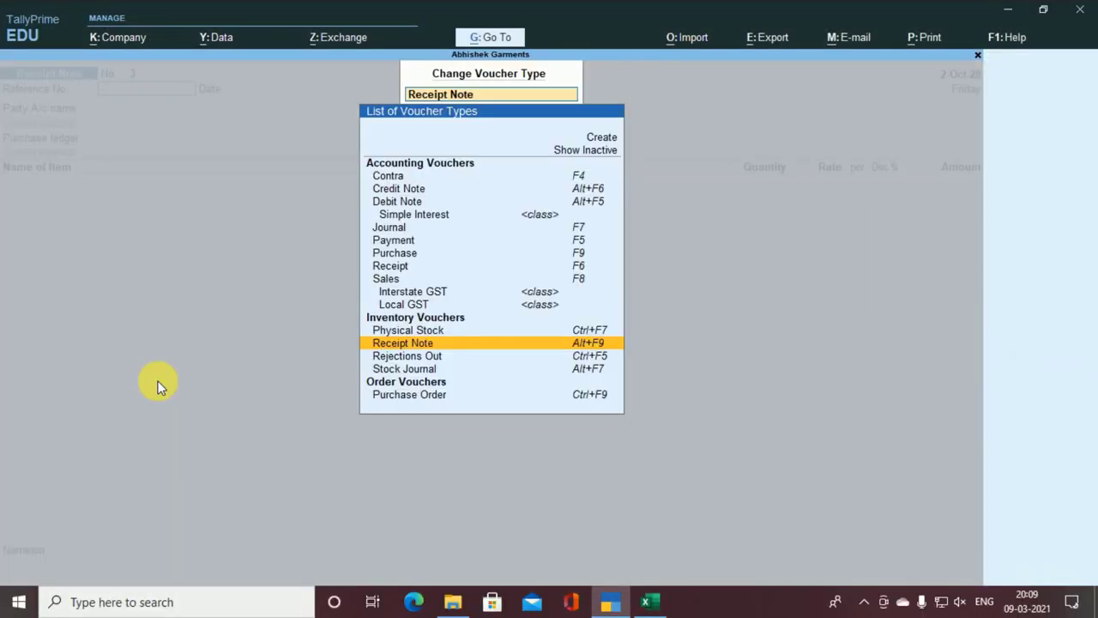
key("Up")
key("Up")
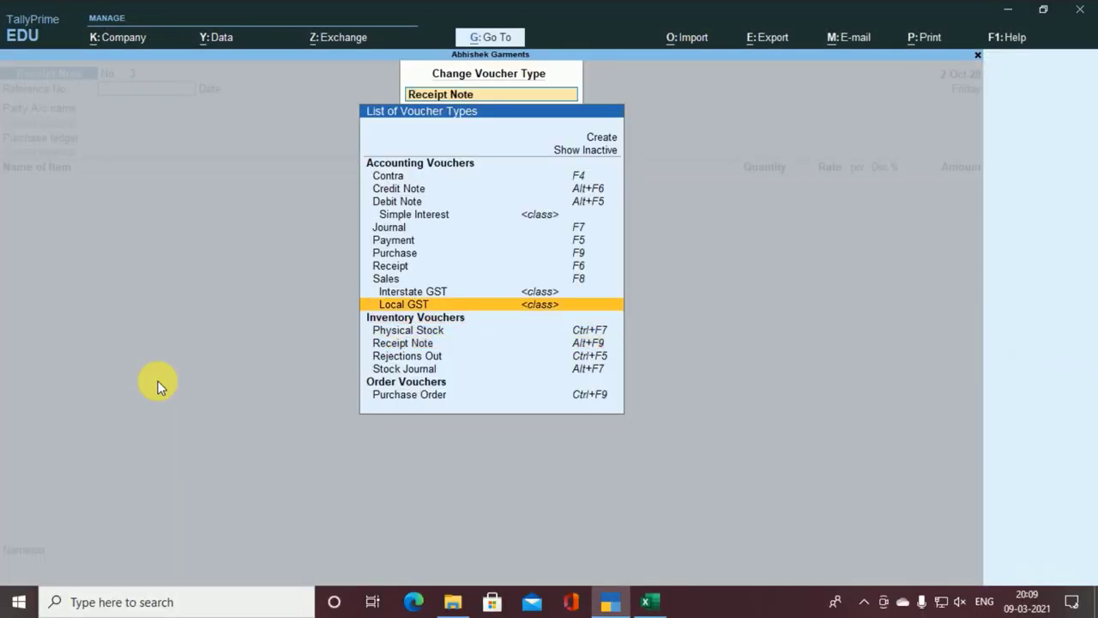
key("Down")
key("Down")
key("Down")
key("Return")
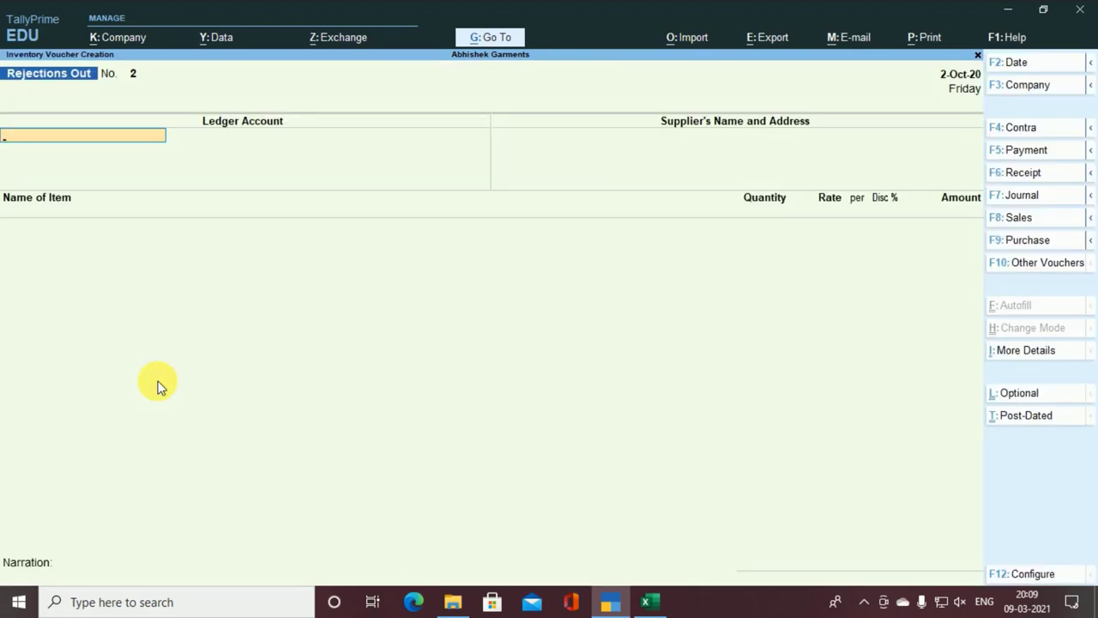
- Choose Modi Industries as the ledger account of the Rejections Out voucher
type("M")
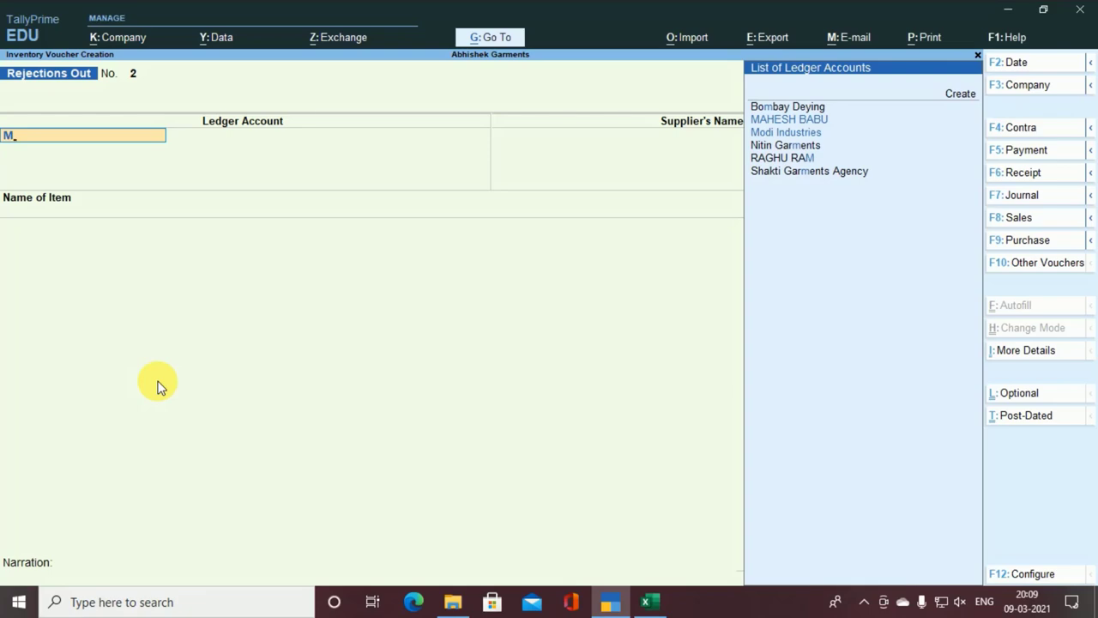
key("Down")
key("Down")
key("Return")
- Set the Rejections Out voucher's date to 31-Oct-20, as given in transaction 81 of the Excel worksheet
key("alt+Tab")
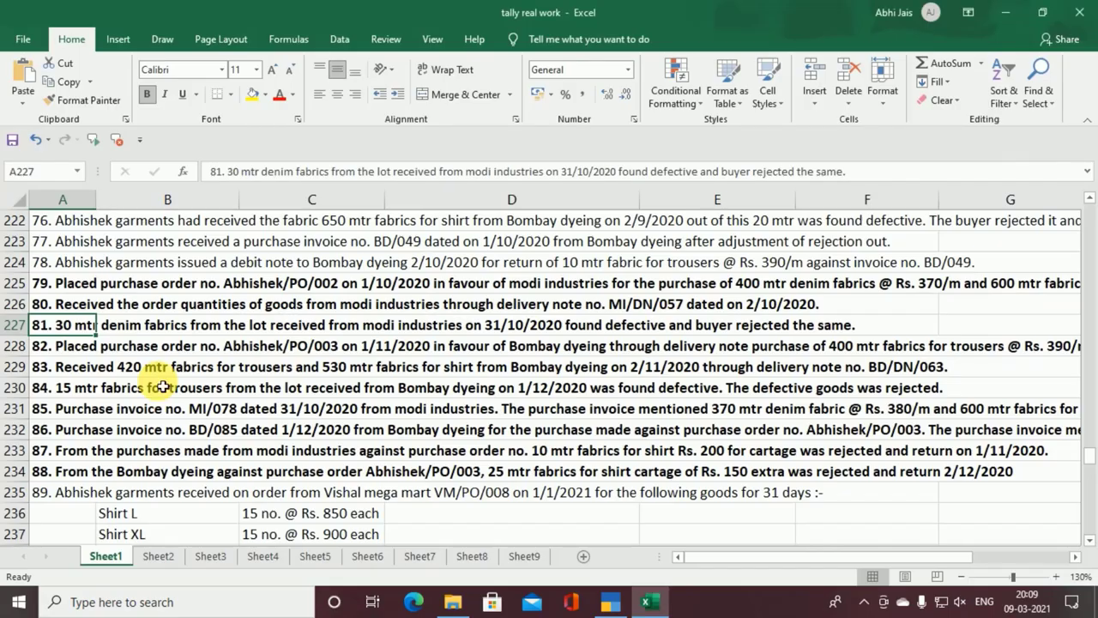
key("alt+Tab")
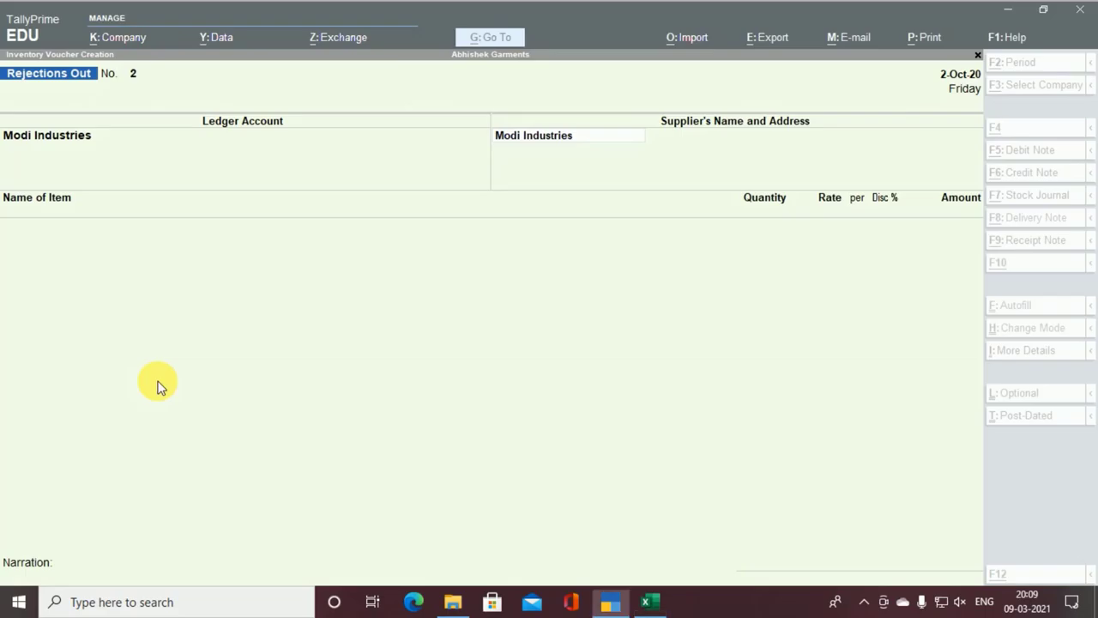
key("F2")
type("3")
key("Return")
key("Return")
key("Return")
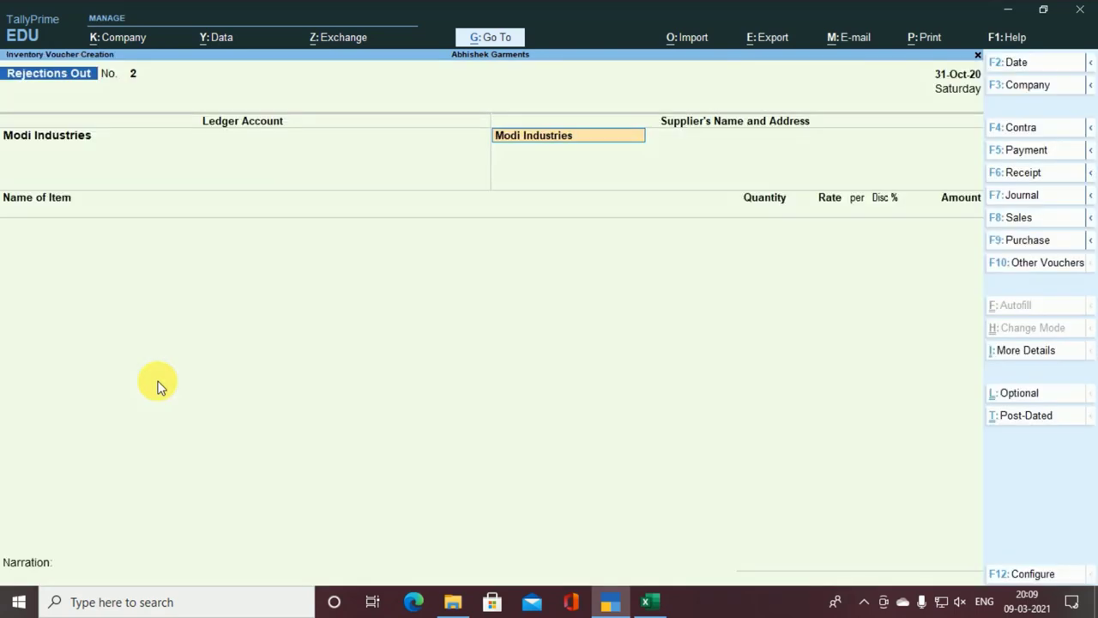
- Add Denim Fabrics to the Rejections Out voucher and link it to tracking number MI/dn/057 at Main Location
key("alt+Tab")
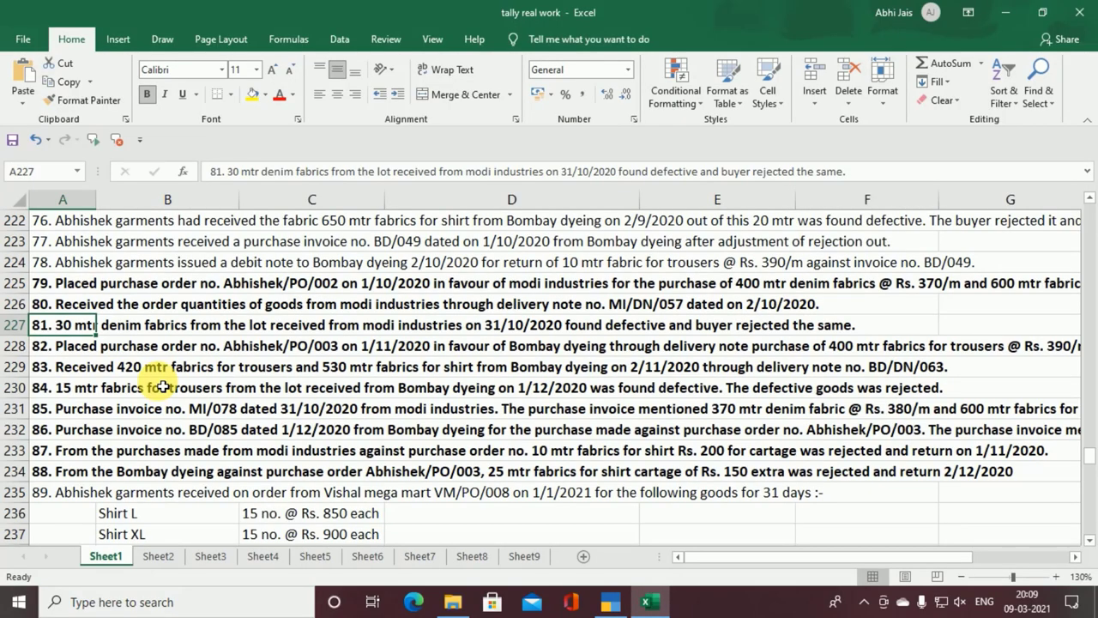
key("Right")
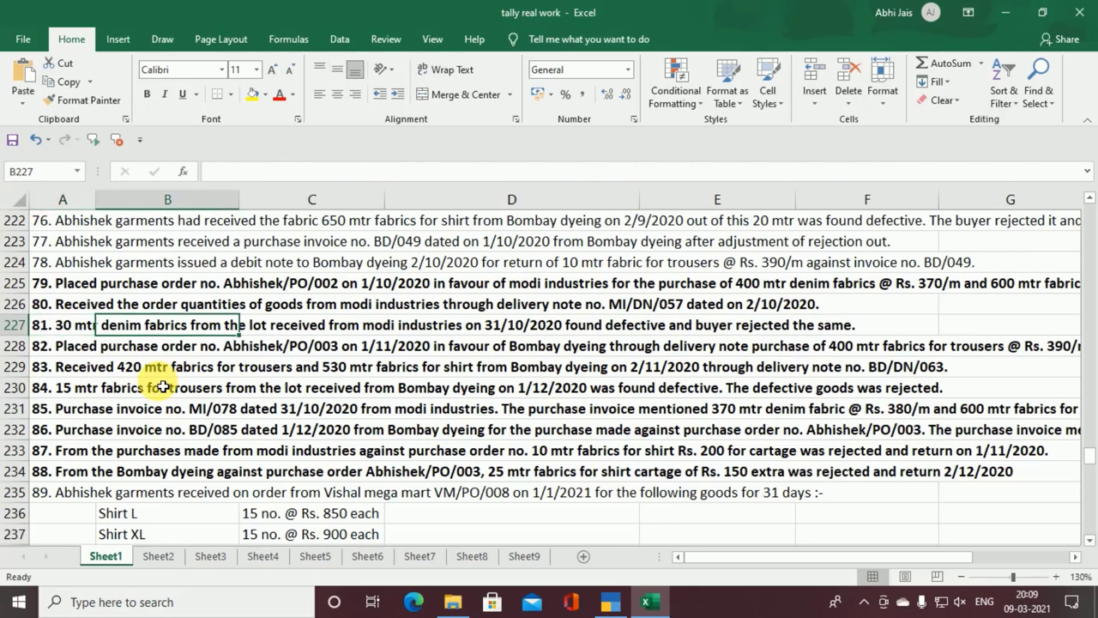
key("alt+Tab")
type("D")
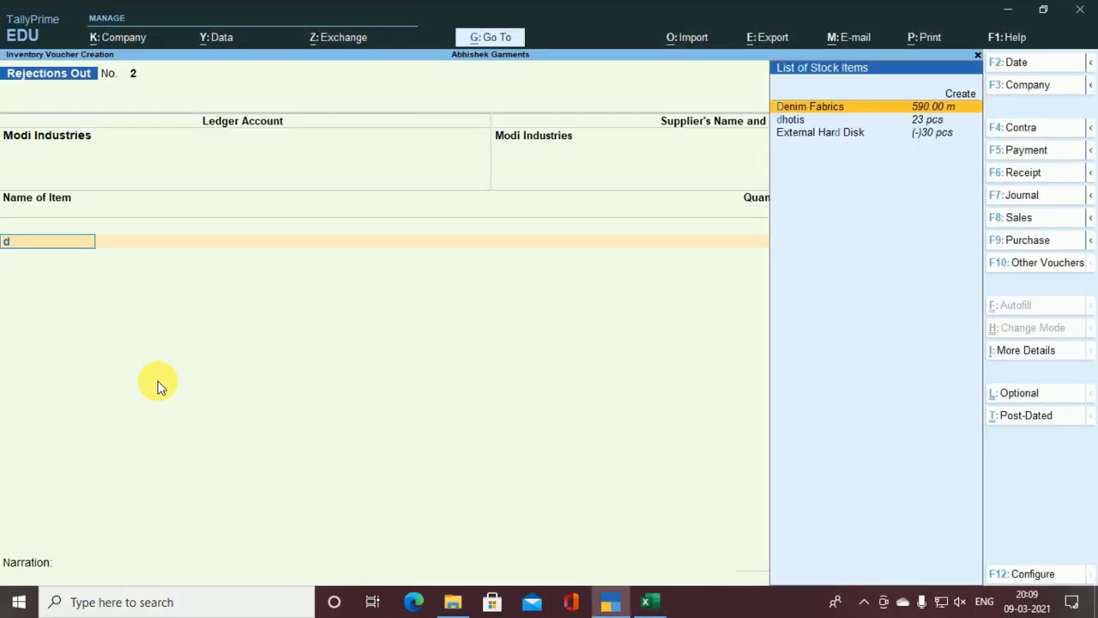
key("Return")
key("Down")
key("Return")
key("Return")
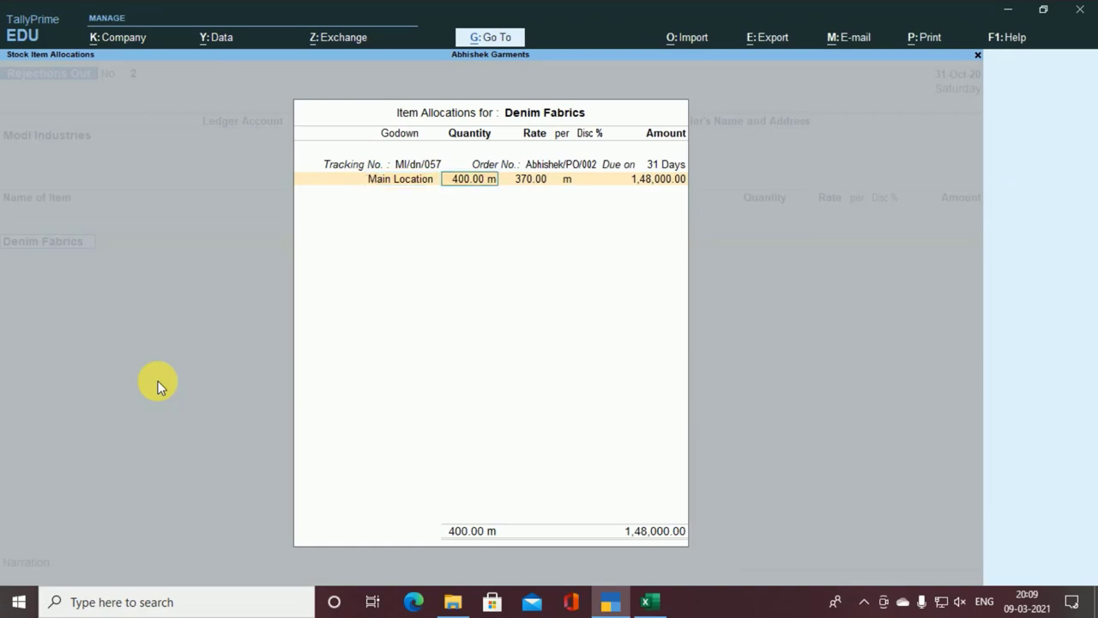
- Set the rejected Denim Fabrics quantity to 30 m at rate 370 and save the Rejections Out voucher
key("alt+Tab")
key("alt+Tab")
type("30")
key("Return")
key("Return")
key("Return")
key("Return")
key("Return")
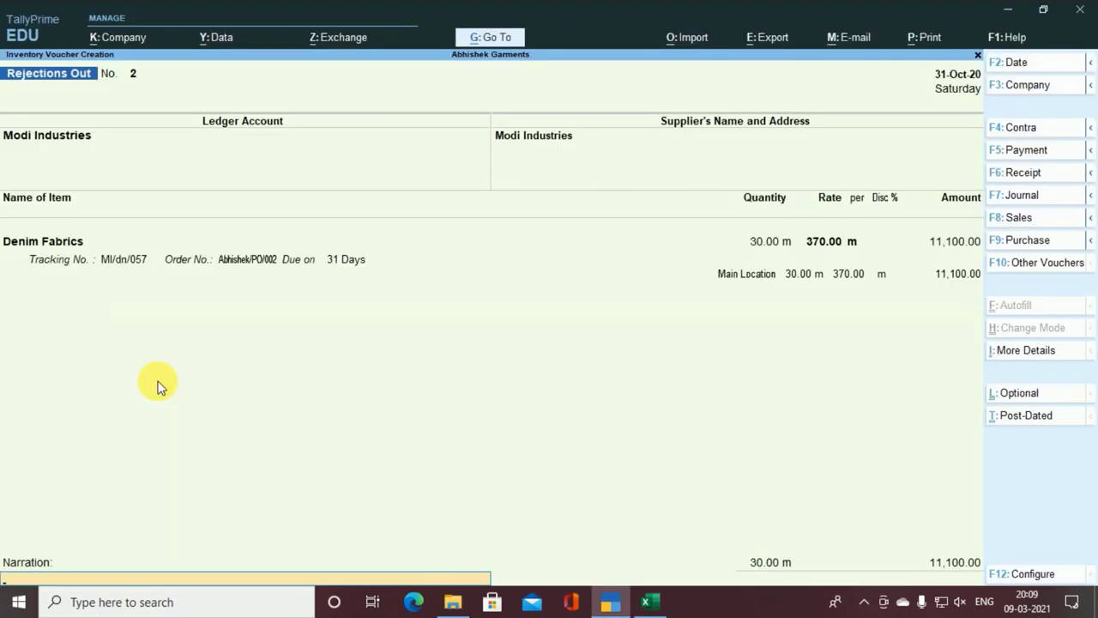
key("Return")
key("Return")
- Mark transaction 82 in the Excel worksheet and open a new Purchase Order voucher for Bombay Deying in TallyPrime
key("alt+Tab")
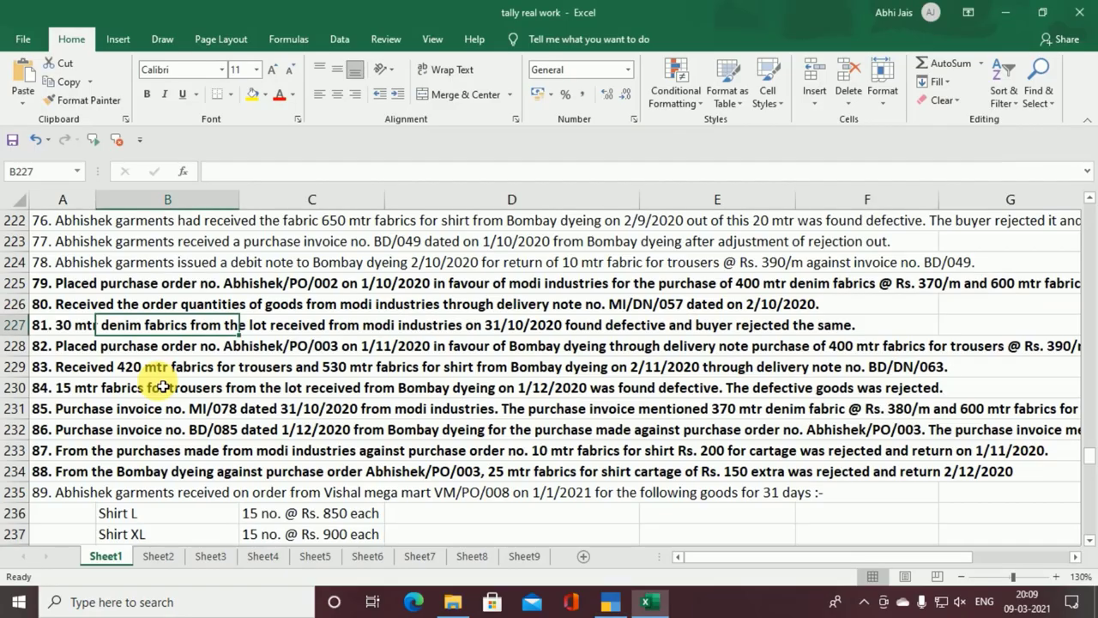
left_click(51, 345)
key("alt+Tab")
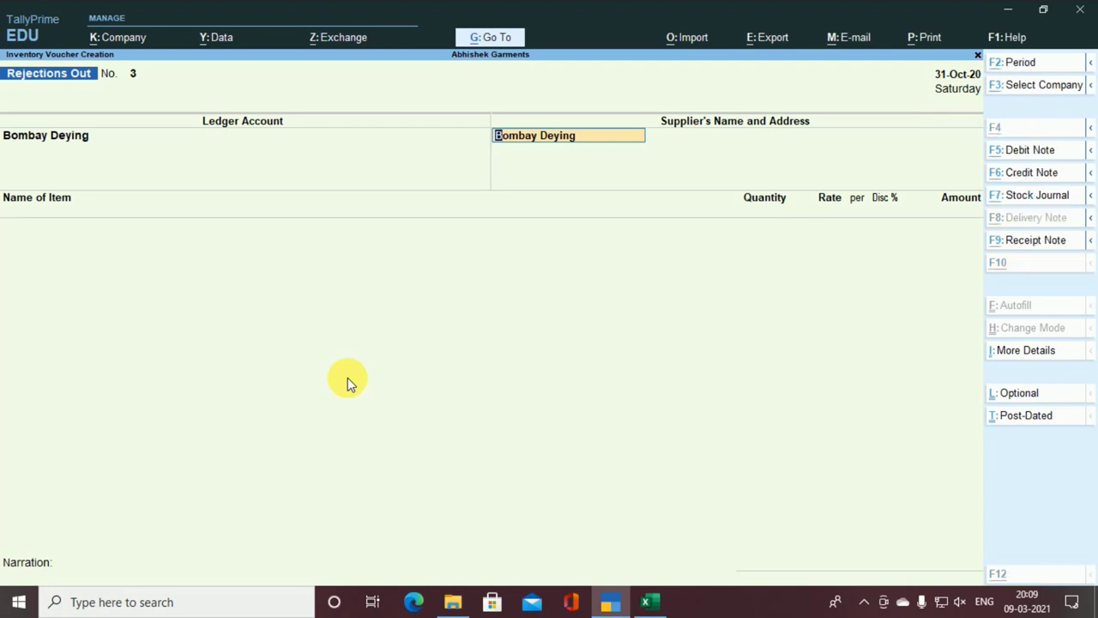
key("alt+F9")
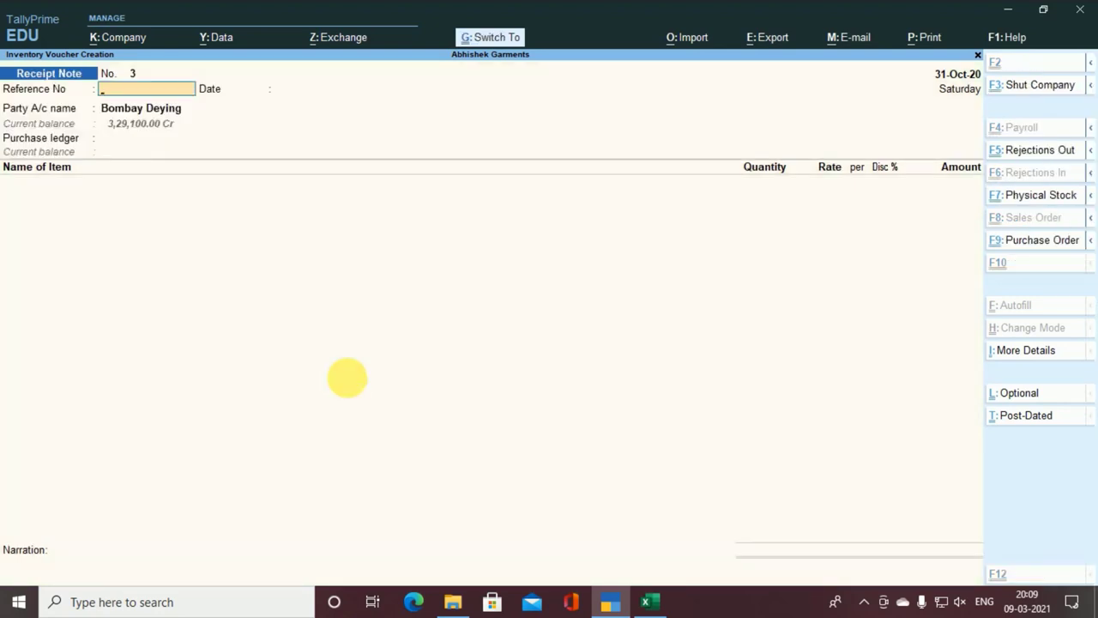
key("alt+F4")
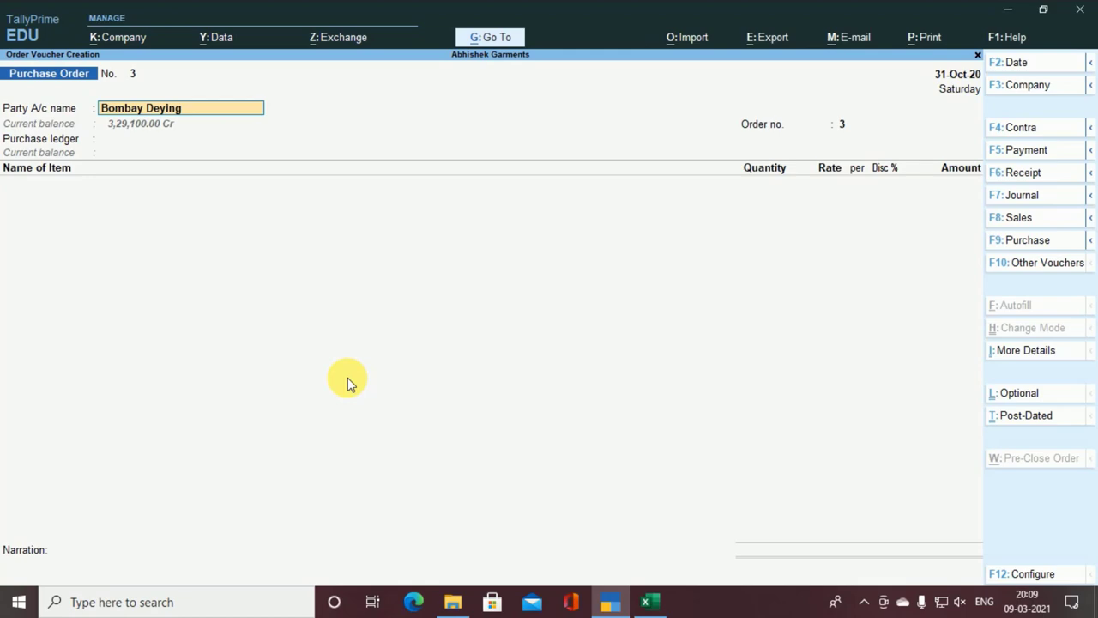
- Set the purchase order's voucher date to 1-11-2020, as given in transaction 82 of the Excel worksheet
key("alt+Tab")
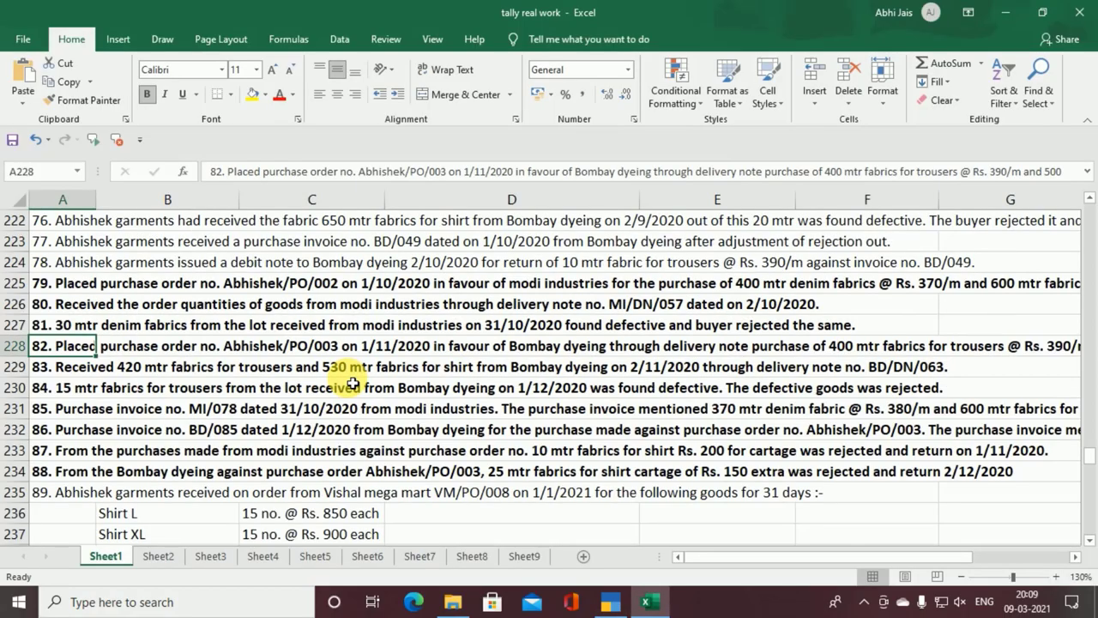
key("alt+Tab")
key("F2")
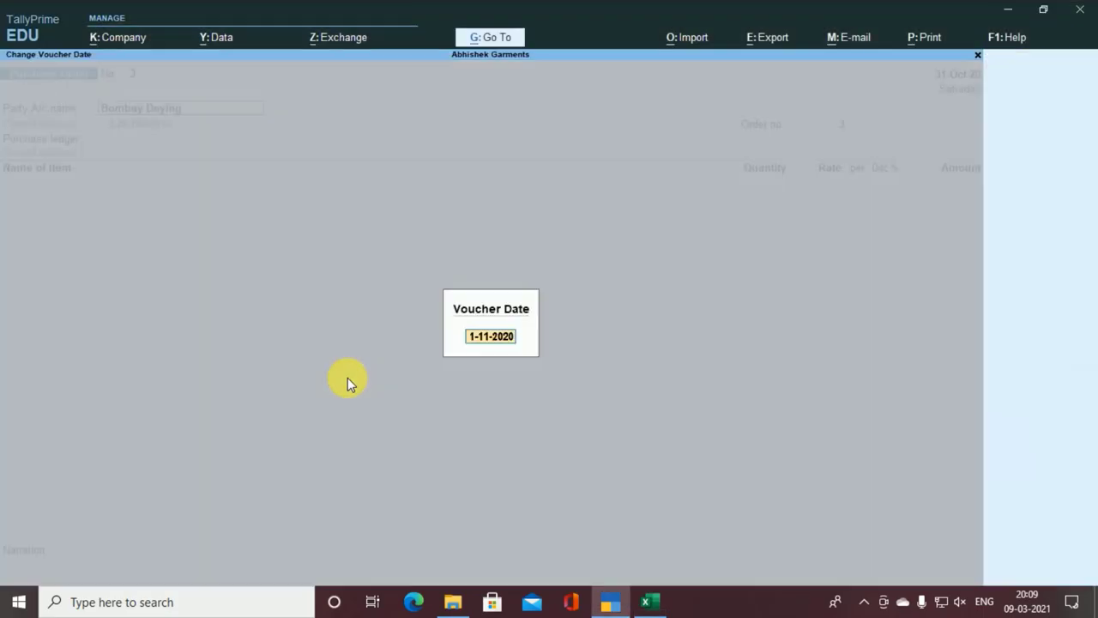
type("1.11")
key("Return")
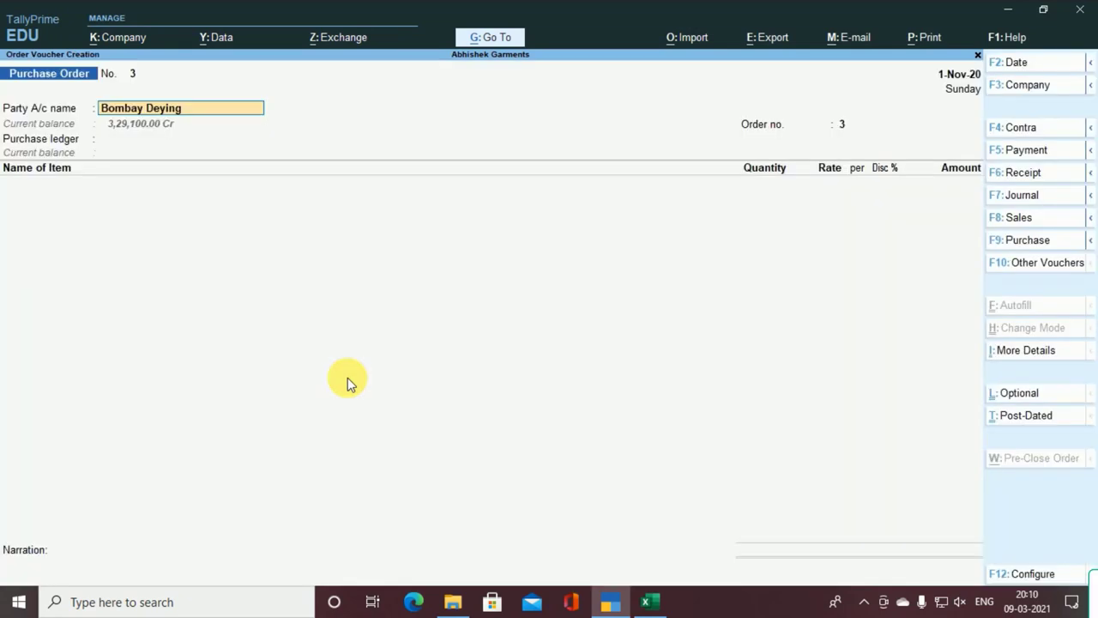
- Accept Bombay Deying as the party and pass over its blank order and receipt details and its party details
key("alt+Tab")
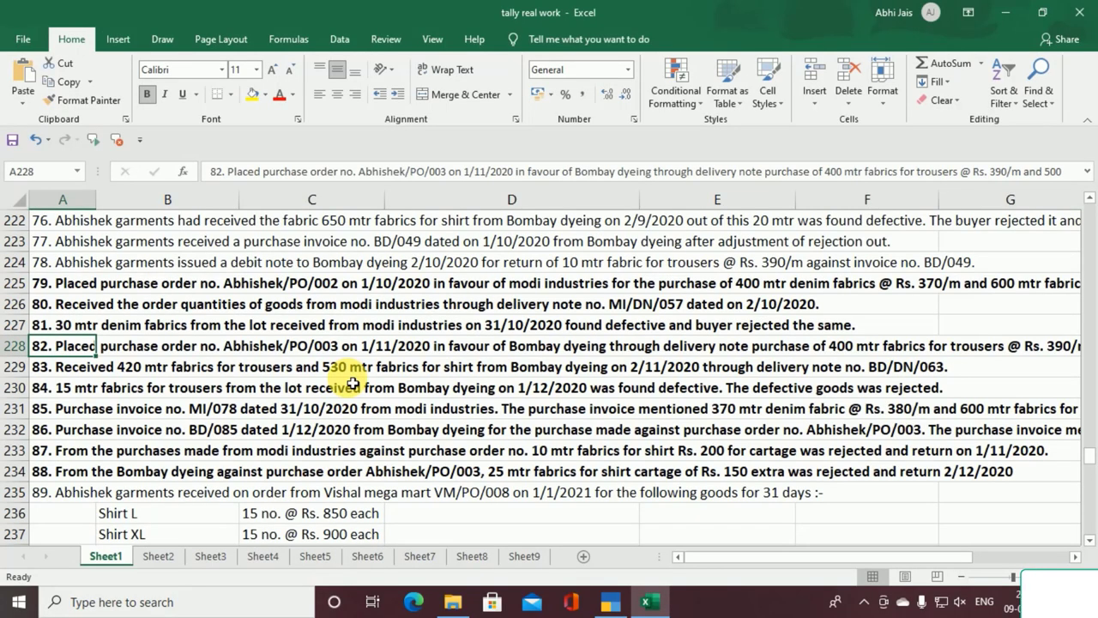
key("alt+Tab")
key("Return")
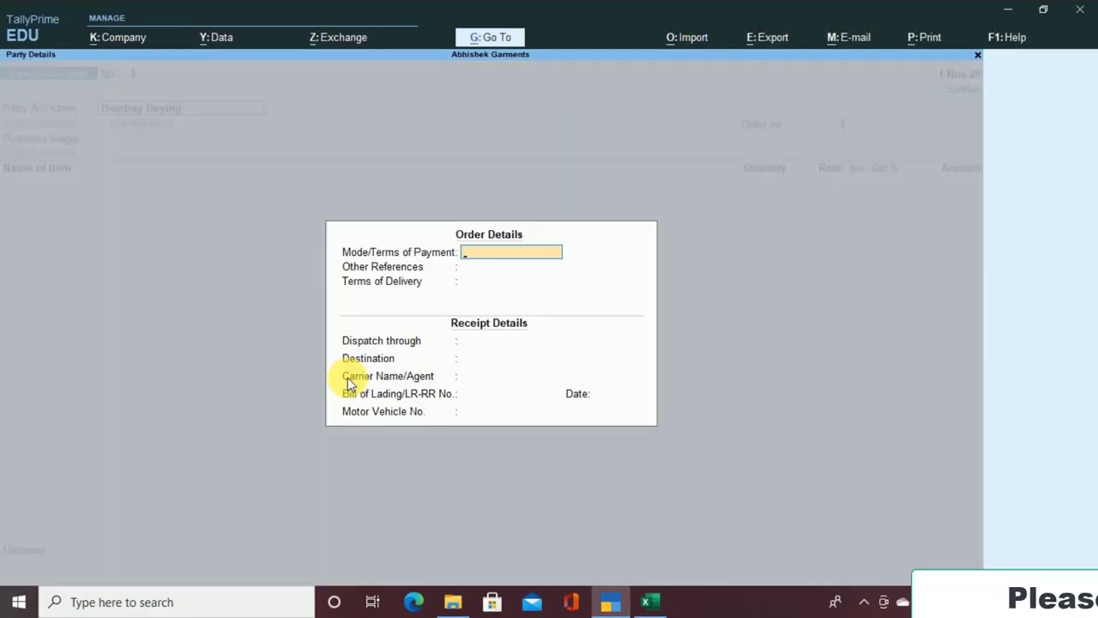
key("Escape")
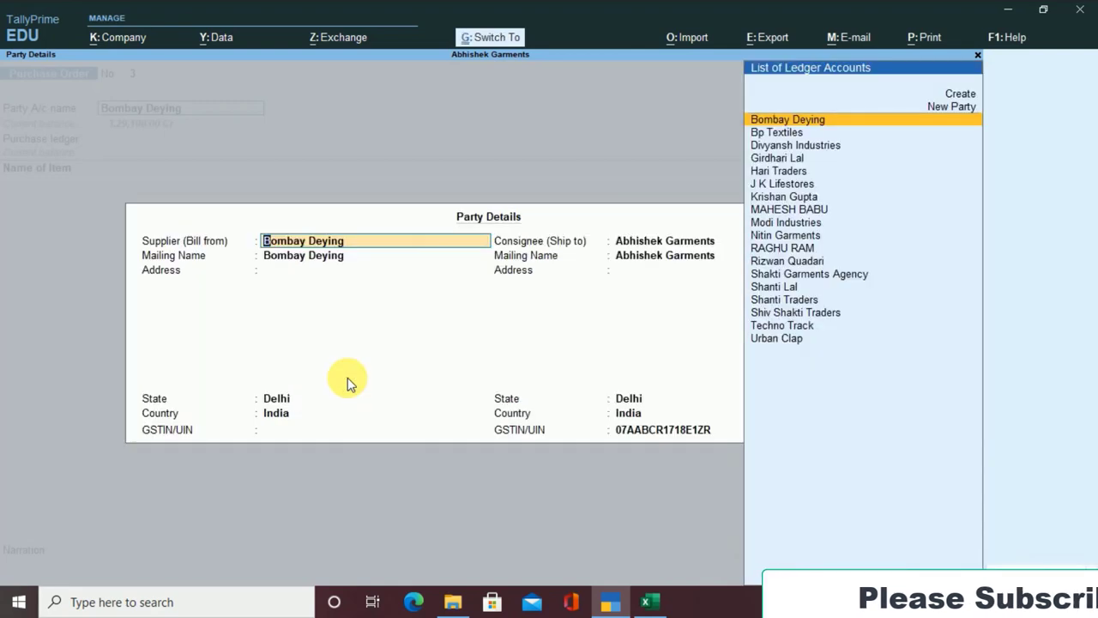
key("Escape")
key("alt+Tab")
key("alt+Tab")
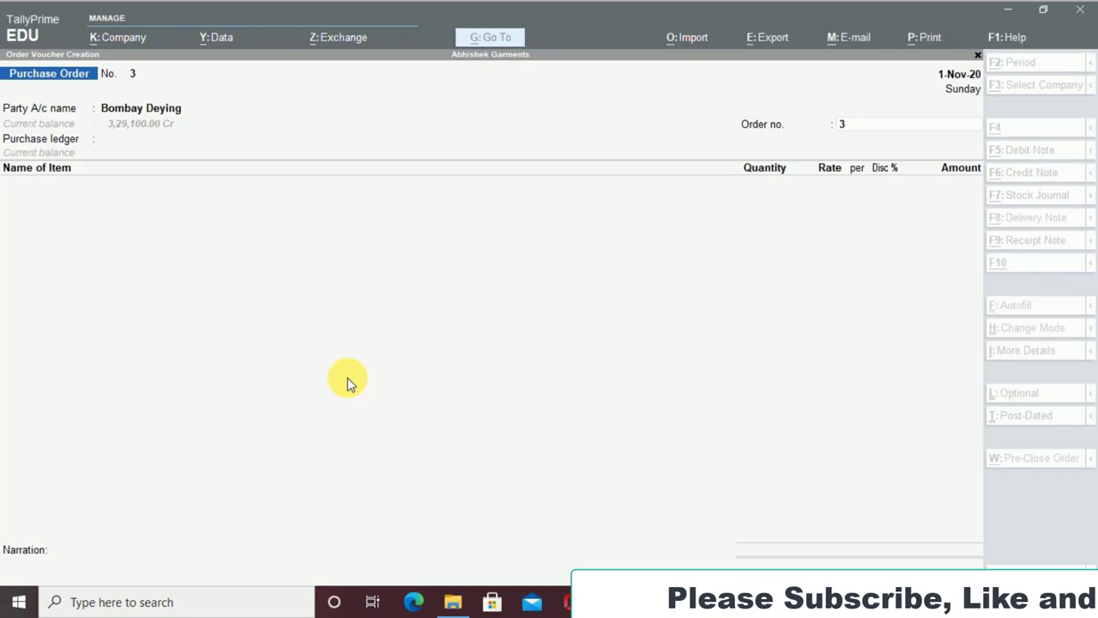
- Enter the purchase order number for transaction 82 and choose Purchase A/c as the purchase ledger
type("Abhishek")
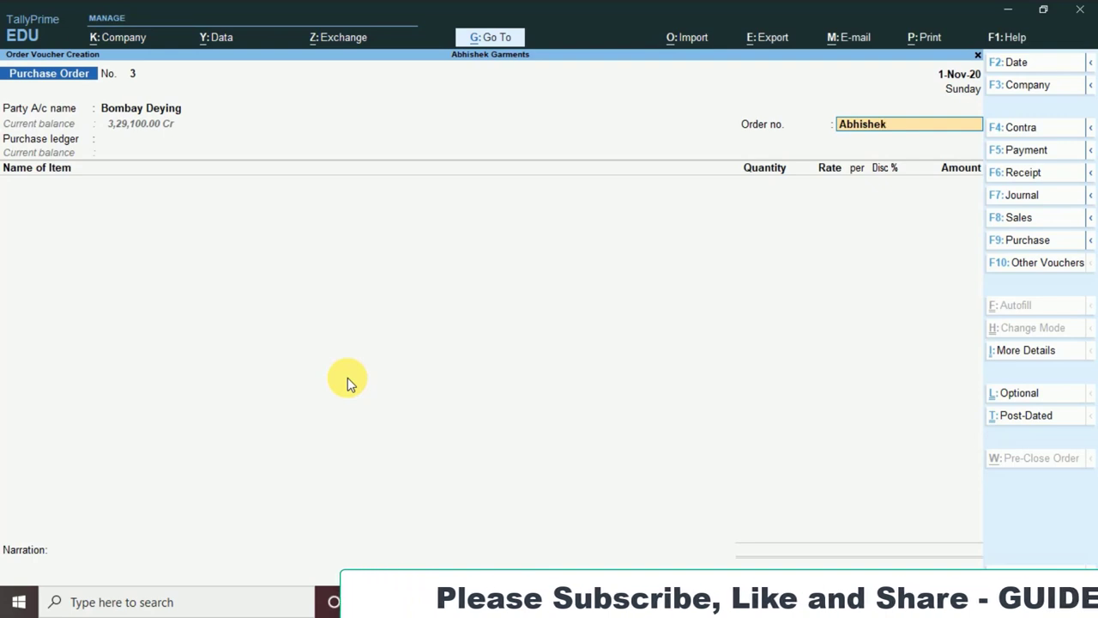
type("/")
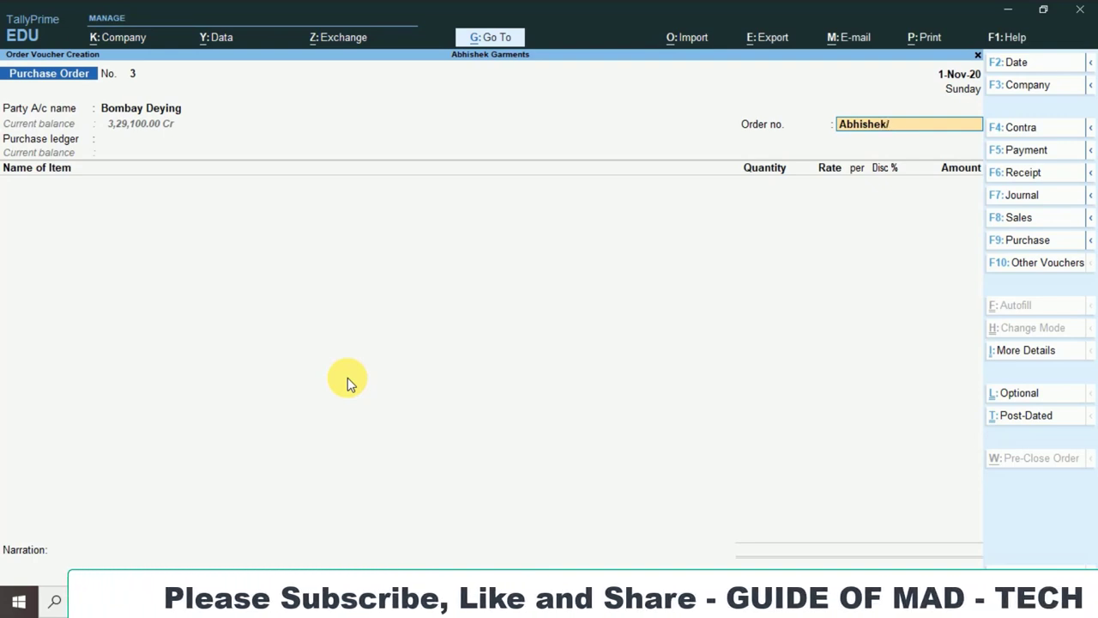
type("PO/")
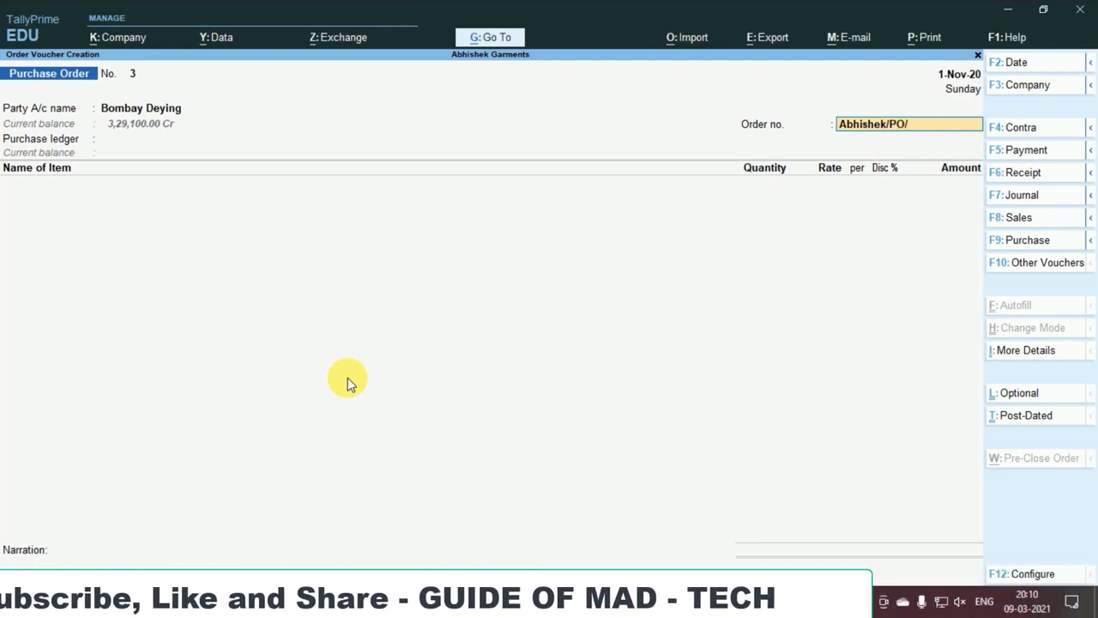
type("001")
key("Return")
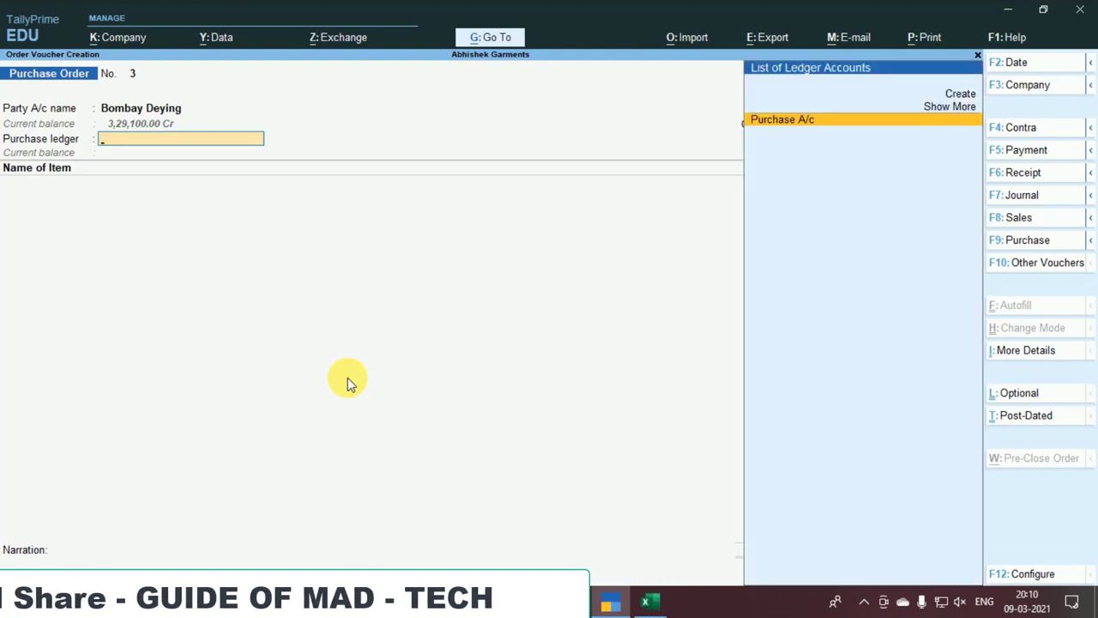
key("Return")
- Read transaction 82 in full in the Excel worksheet and add Fabrics for Trouser as the purchase order's first item in TallyPrime
key("alt+Tab")
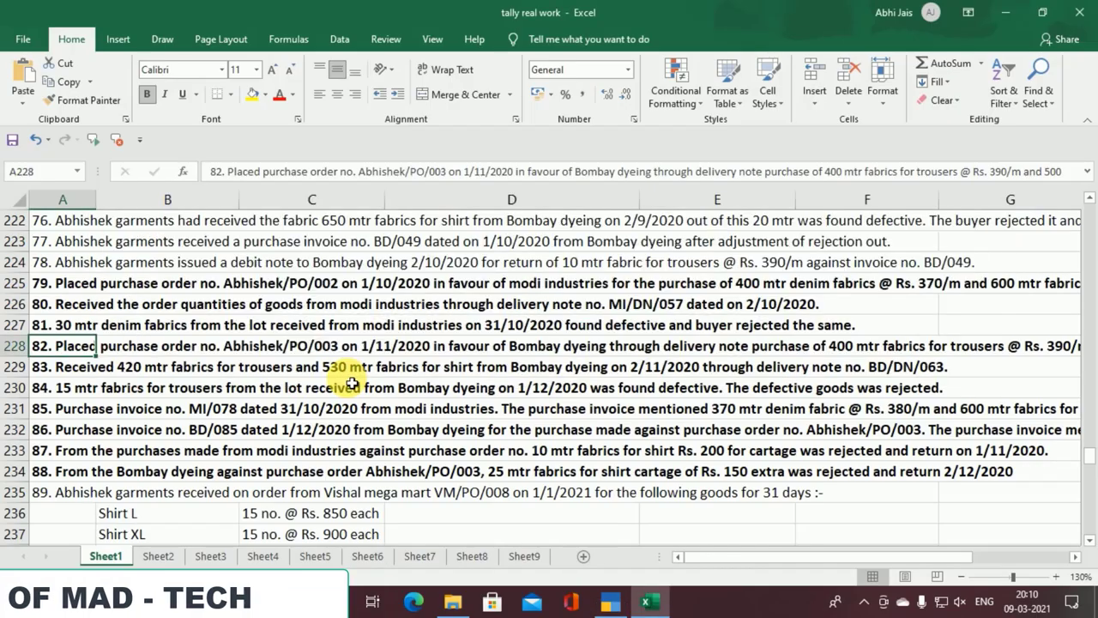
key("F2")
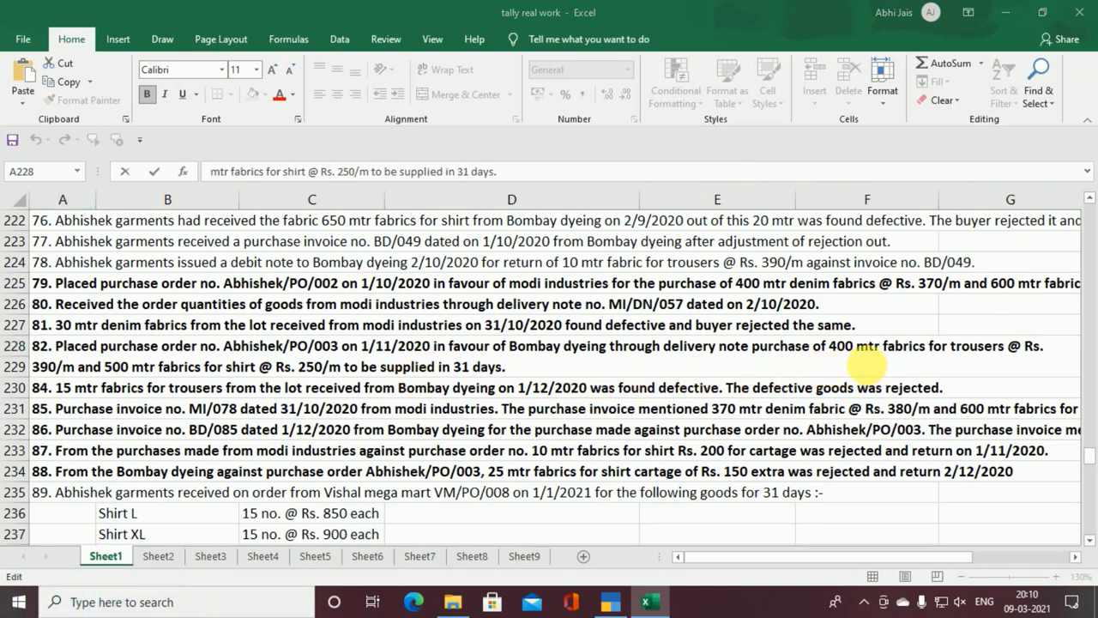
key("alt+Tab")
key("Down")
key("Down")
key("Down")
key("Down")
key("Return")
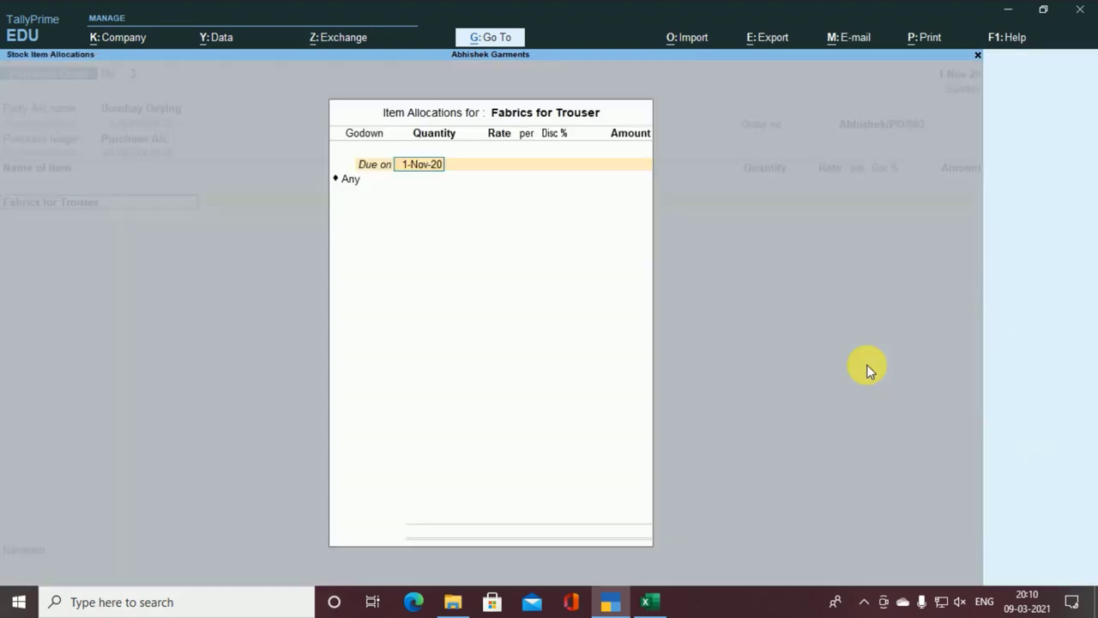
- Set the Fabrics for Trouser allocation to be due in 31 Days and choose Main Location as its godown
key("Return")
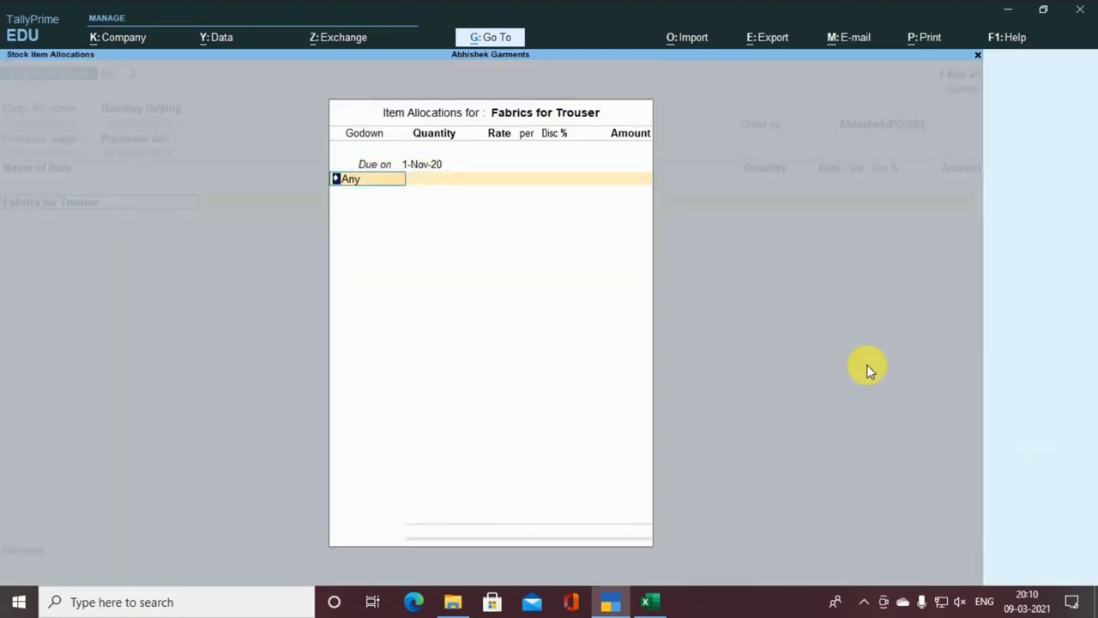
key("BackSpace")
key("Return")
key("Down")
key("Down")
key("Down")
key("Down")
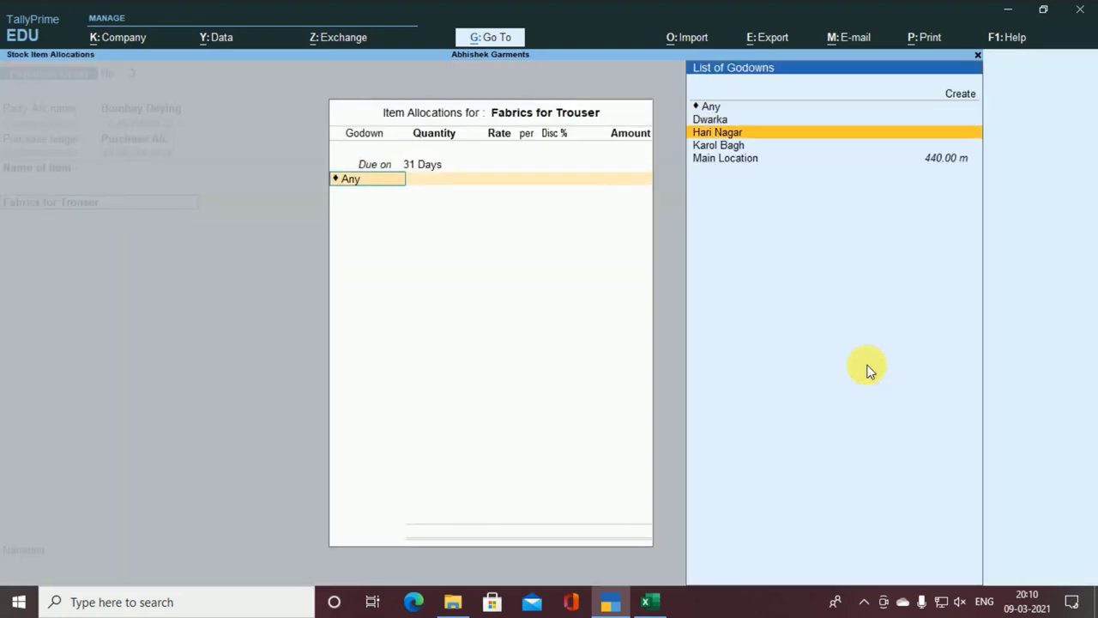
key("Return")
- Enter 400 m of Fabrics for Trouser at a rate of 390 per m, checking transaction 82 in Excel, and close the allocation
key("alt+Tab")
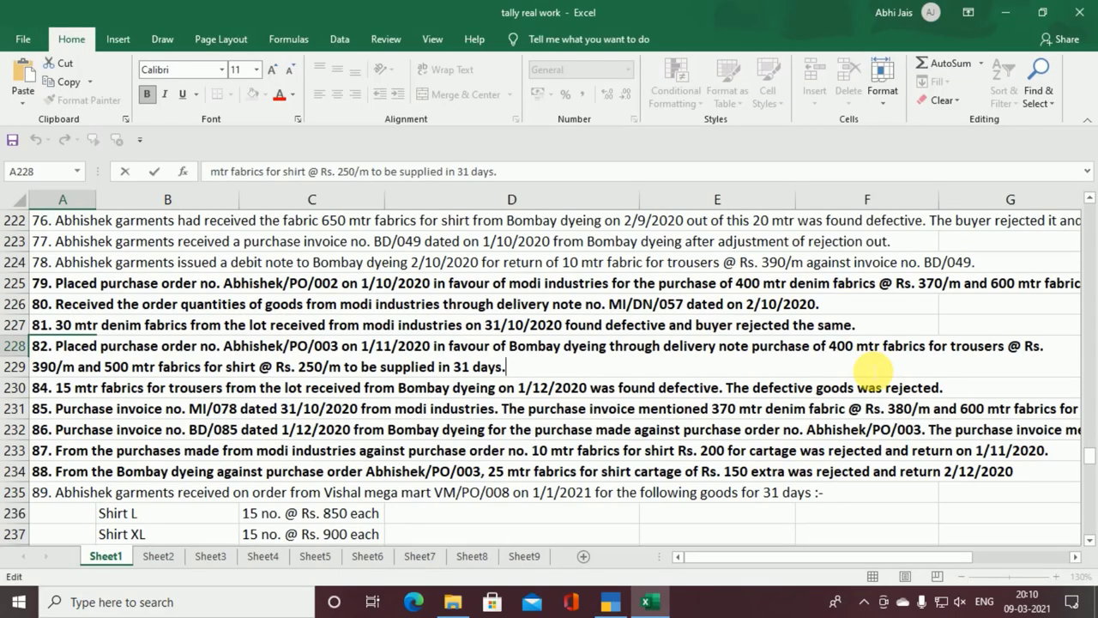
key("alt+Tab")
key("Return")
type("39")
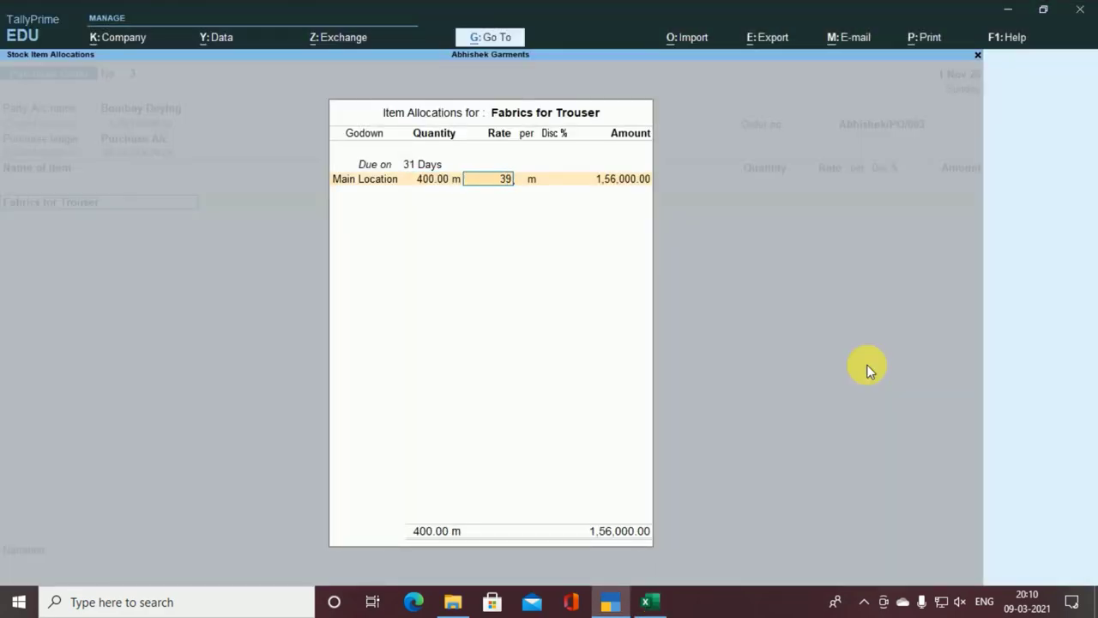
key("Return")
key("Return")
key("Return")
key("Return")
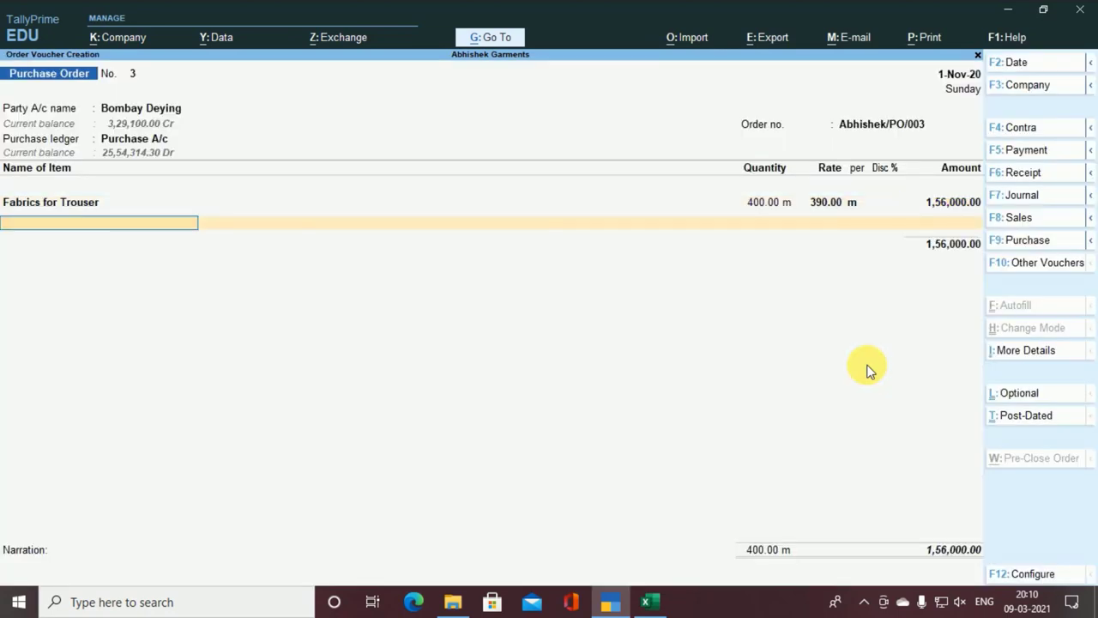
- Add Fabric for Shirt as the second order item, keeping the 31 Days due period and choosing Main Location as its godown
key("alt+Tab")
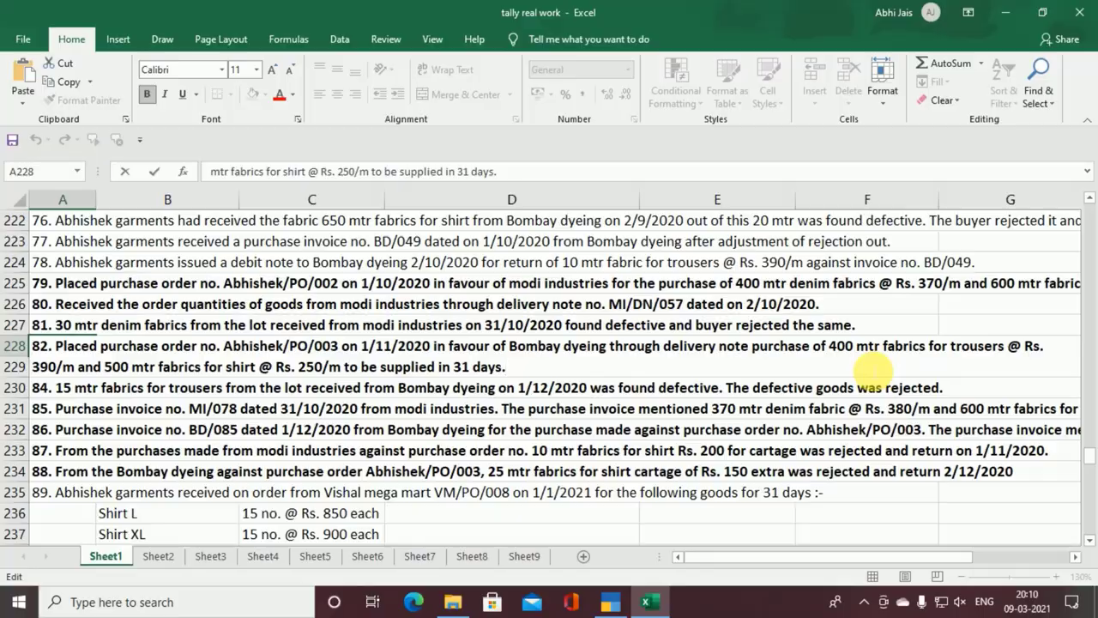
key("alt+Tab")
type("F")
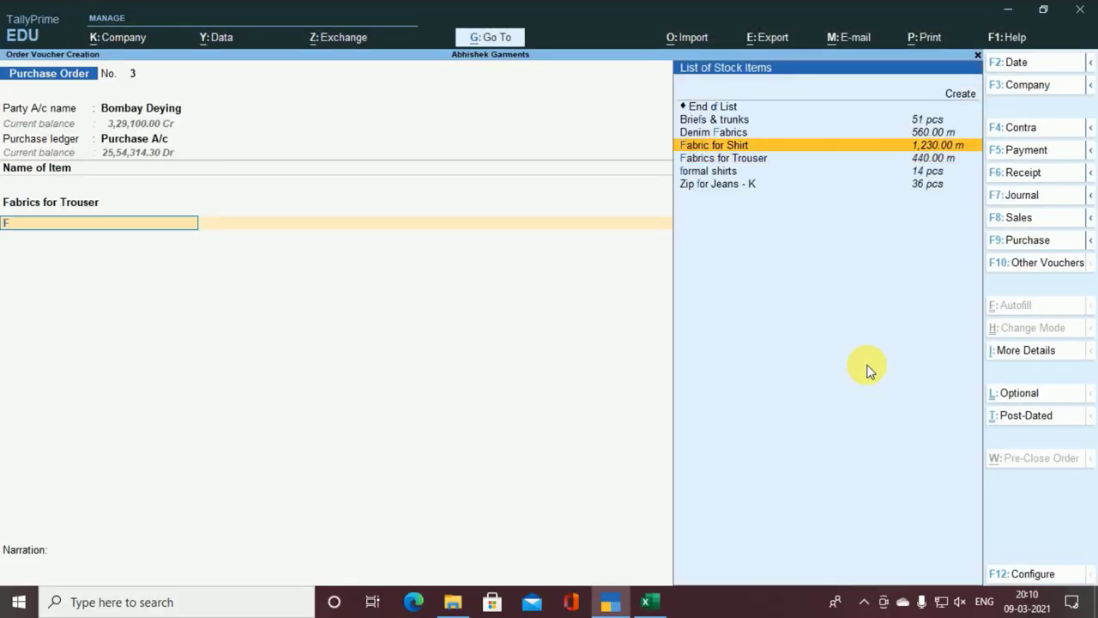
key("Return")
key("Return")
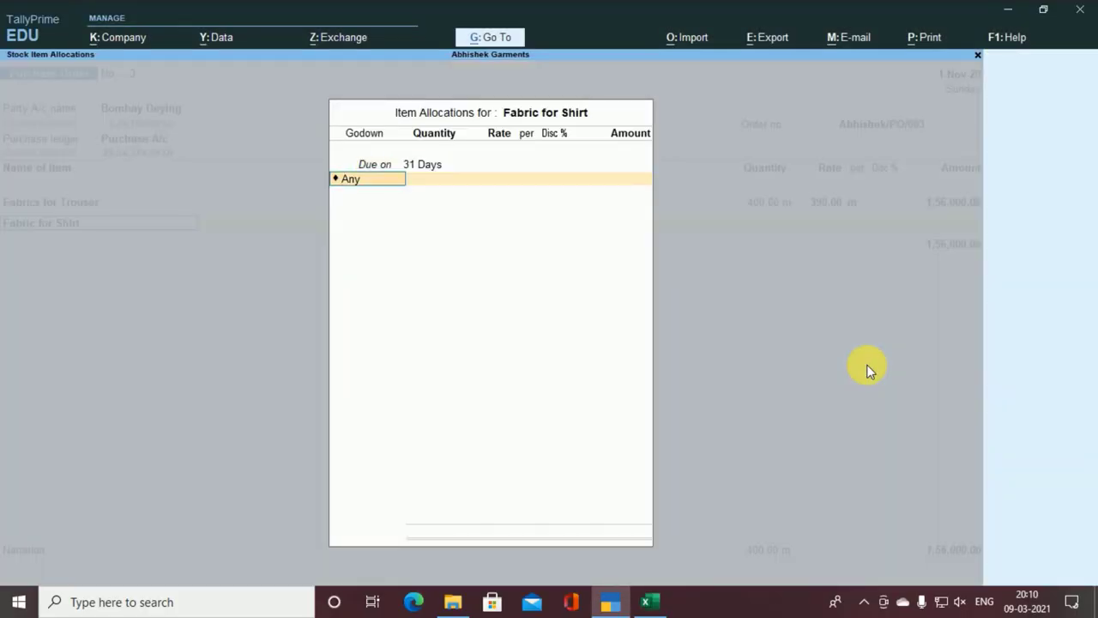
type("M")
key("Return")
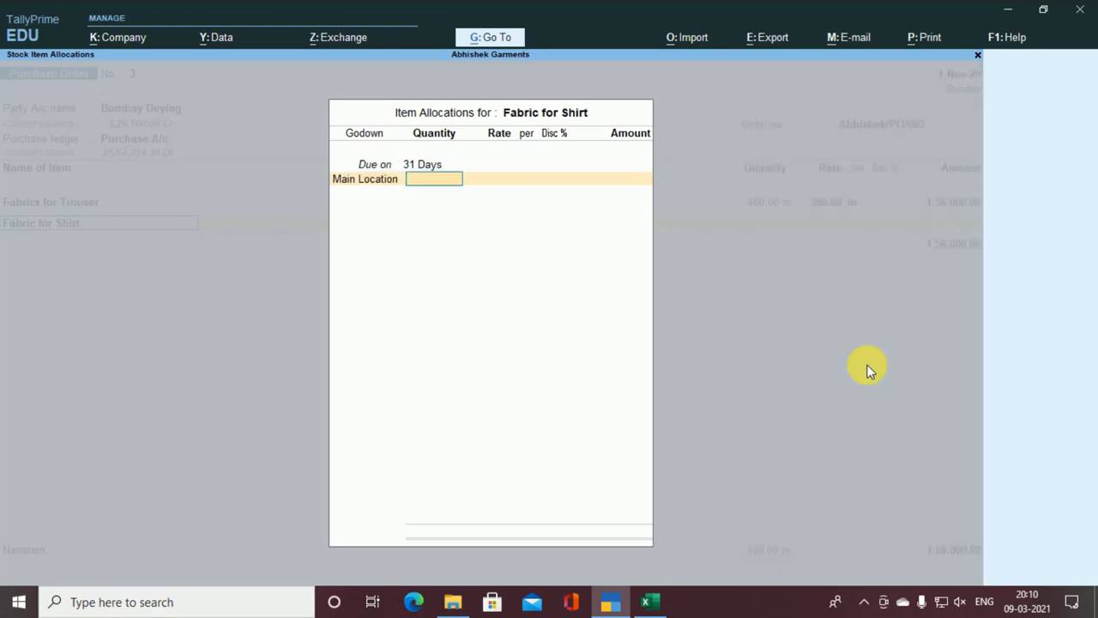
- Enter 500 m of Fabric for Shirt at a rate of 250 per m, as given in transaction 82 of the Excel worksheet
key("alt+Tab")
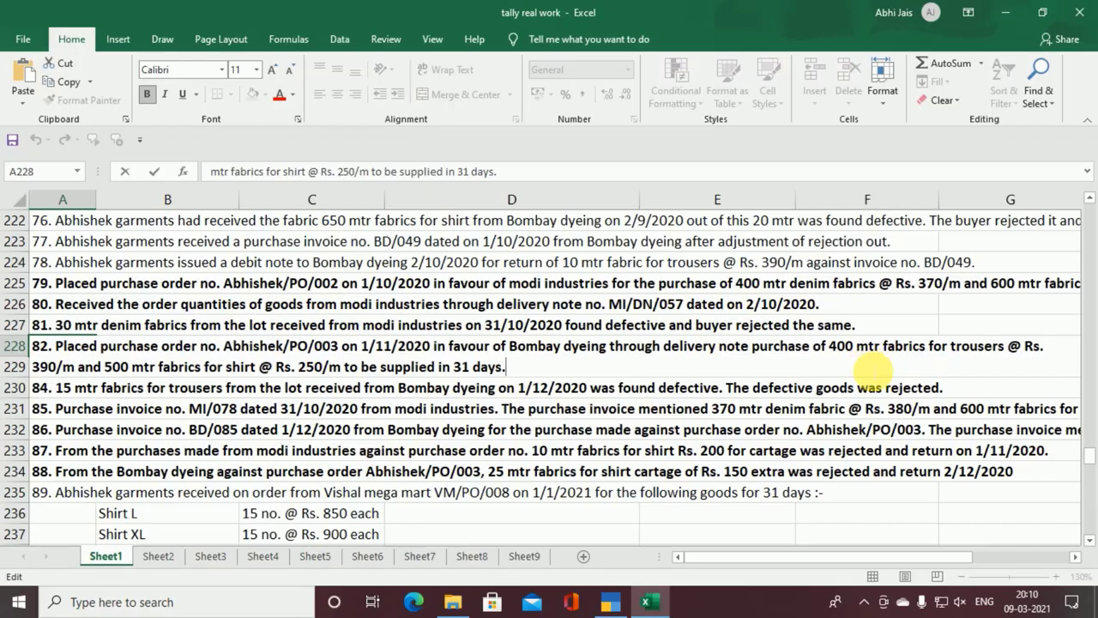
key("alt+Tab")
type("5")
key("Return")
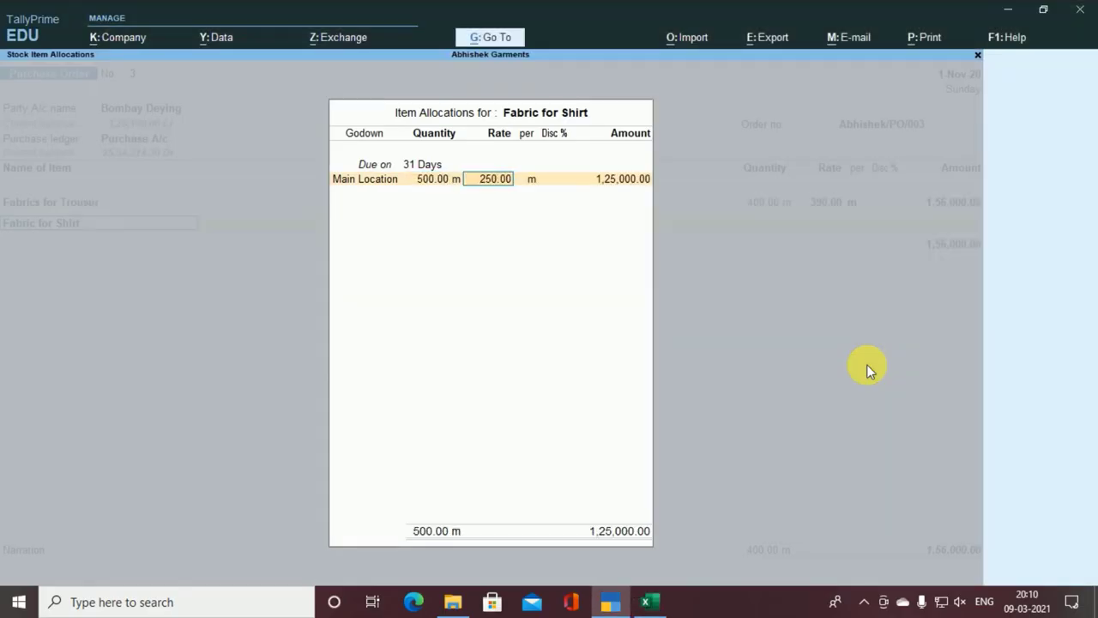
key("alt+Tab")
key("alt+Tab")
key("Return")
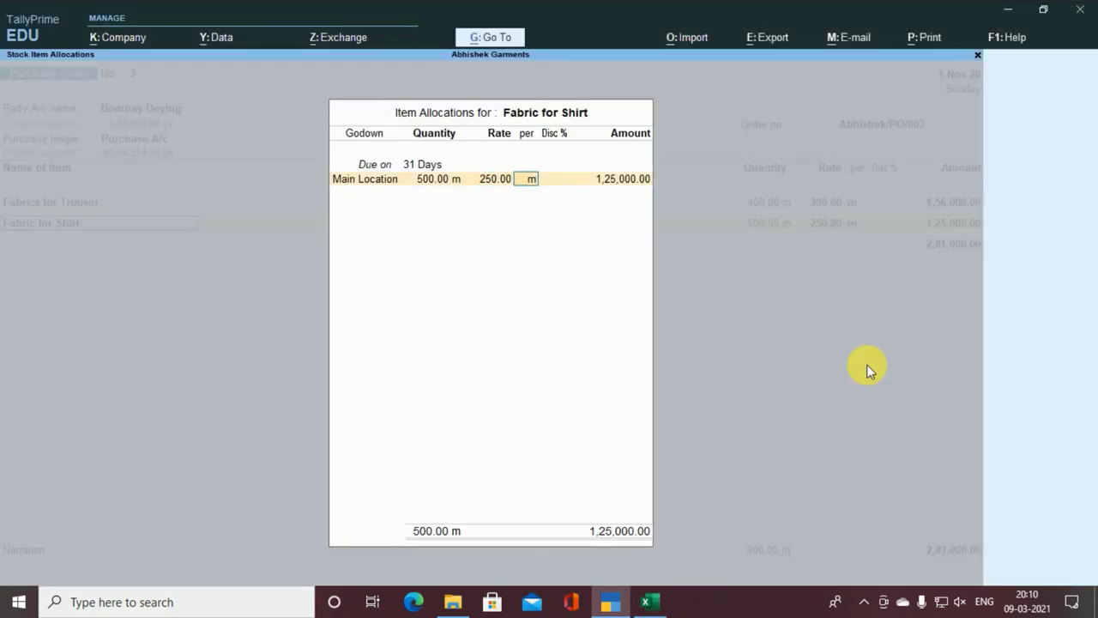
- Close the Fabric for Shirt allocation, end the item list and save the purchase order with a blank narration
key("Return")
key("Return")
key("Return")
key("Return")
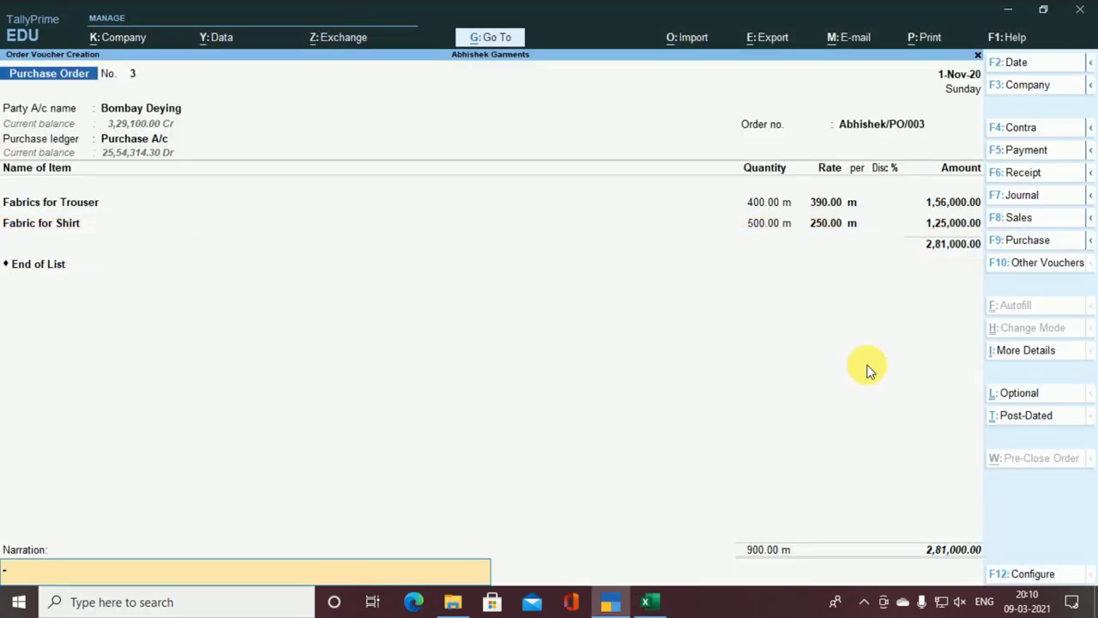
key("Return")
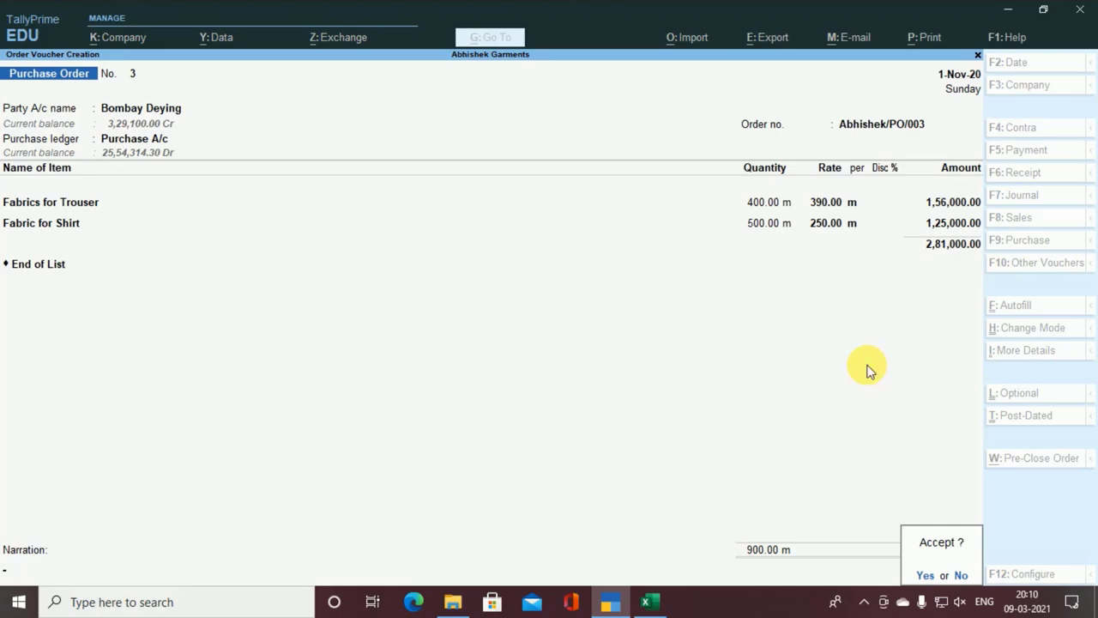
key("Return")
- Read transaction 83 in the Excel worksheet and open a Receipt Note voucher dated 2-11-2020 in TallyPrime
key("alt+Tab")
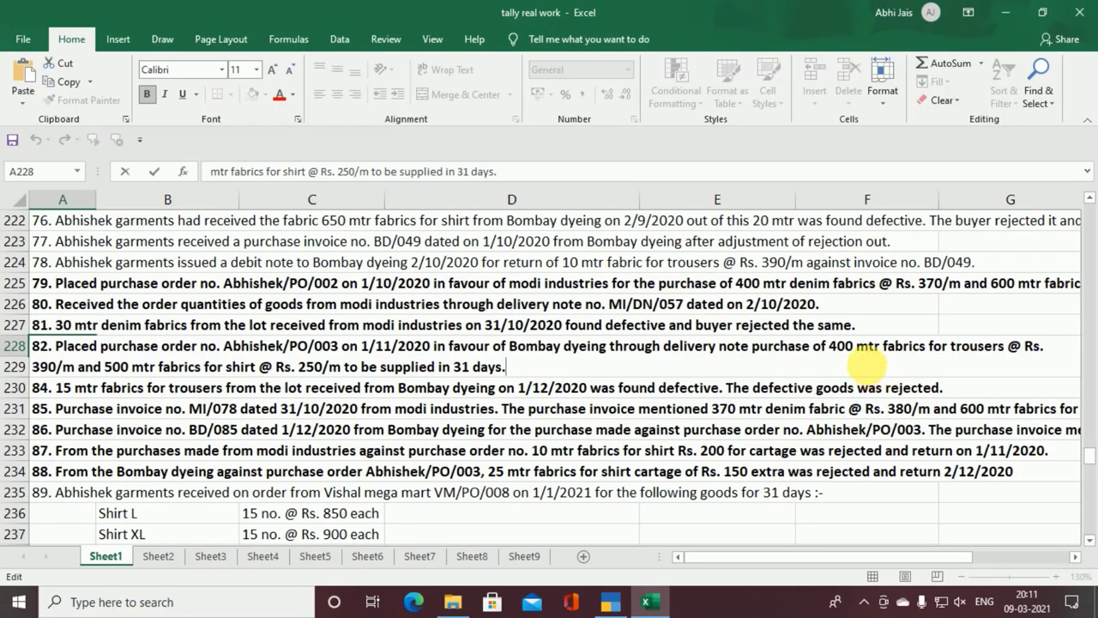
key("Return")
key("F2")
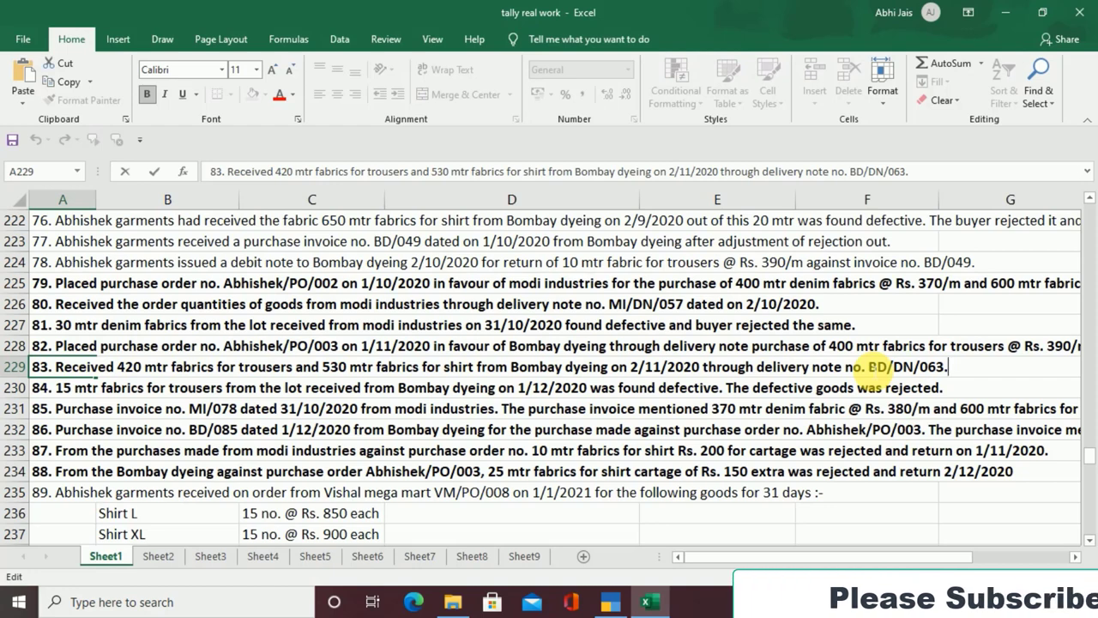
key("alt+Tab")
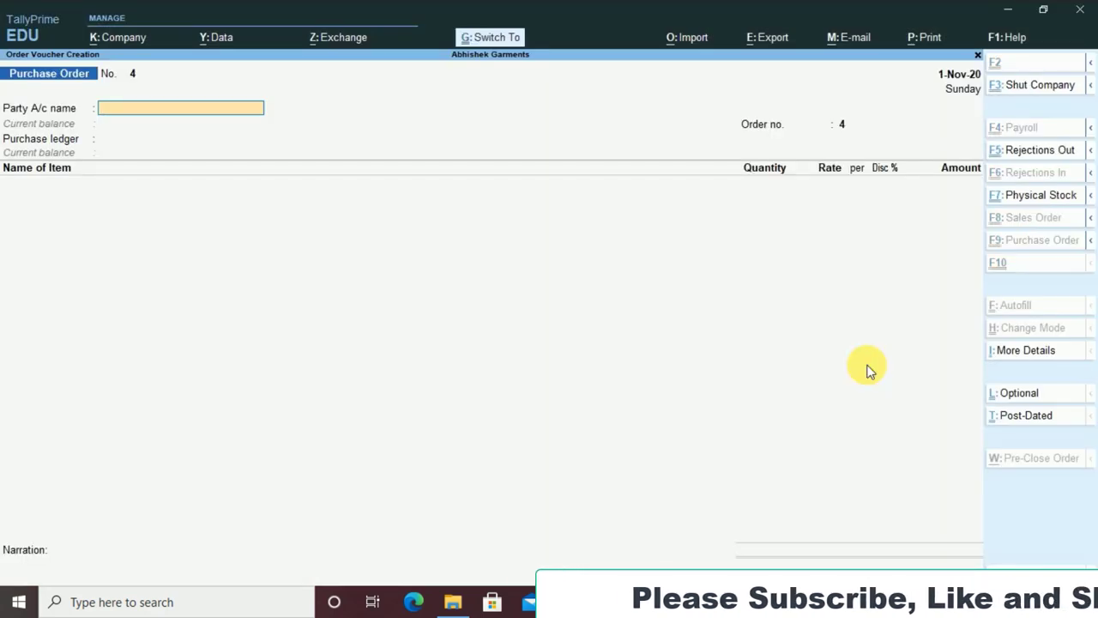
key("alt")
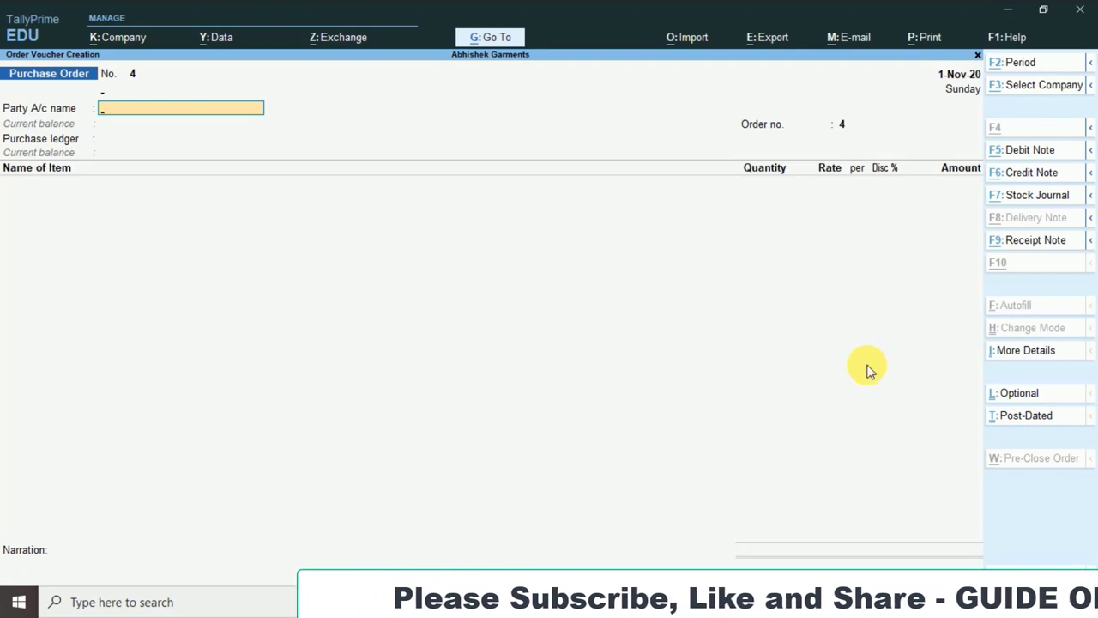
key("alt+F9")
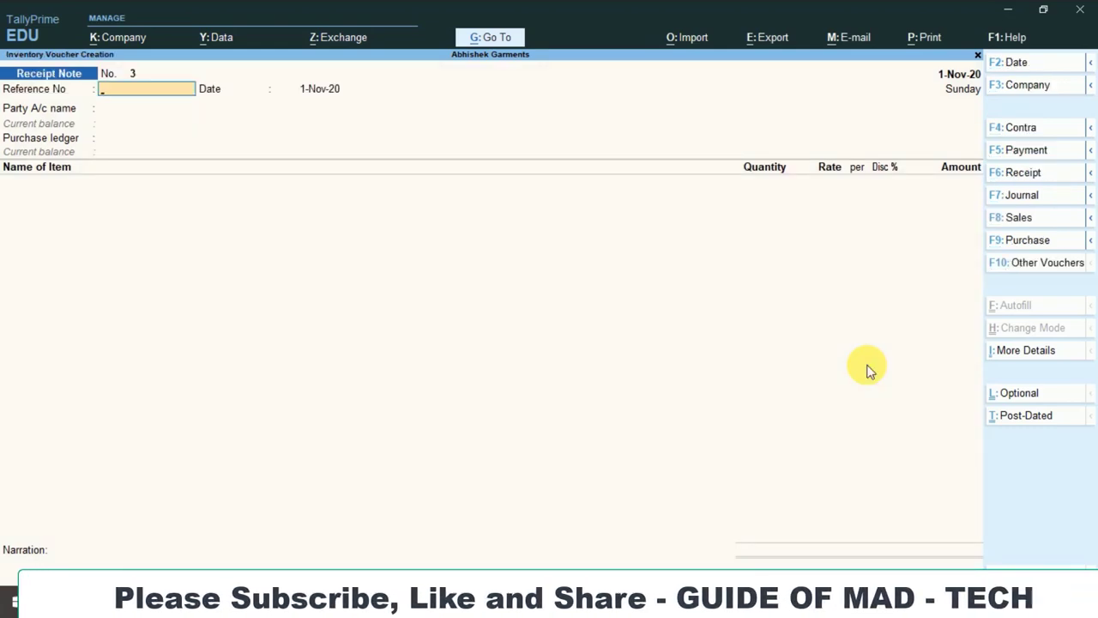
key("F2")
key("Return")
- Enter the delivery note number from transaction 83 as the receipt note's reference number and keep the reference date 1-Nov-20
key("alt")
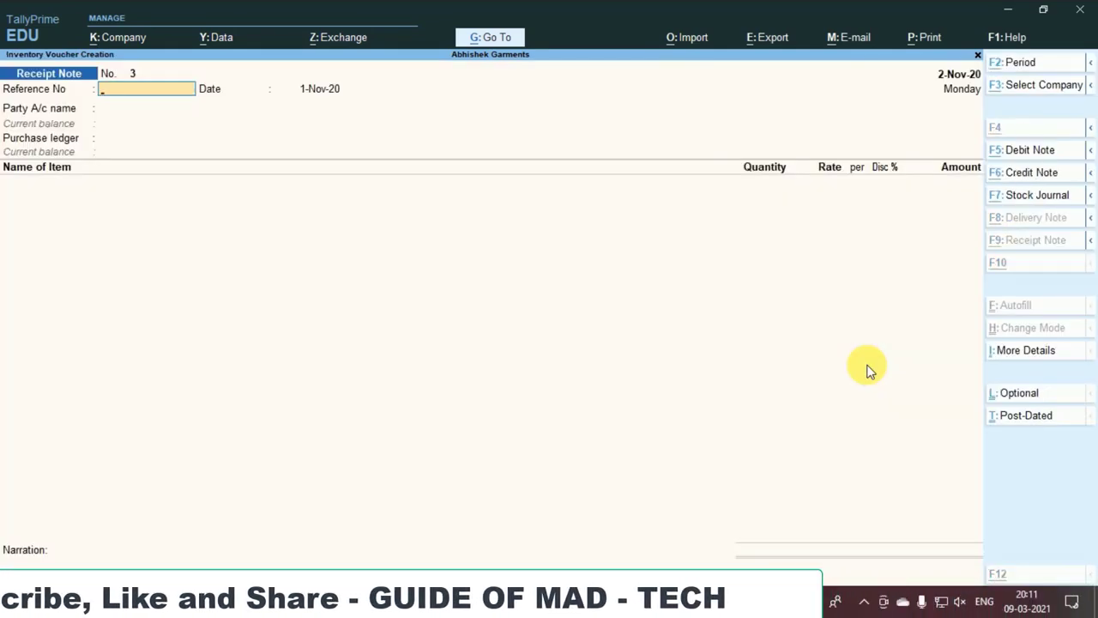
key("alt+Tab")
key("alt+Tab")
type("d")
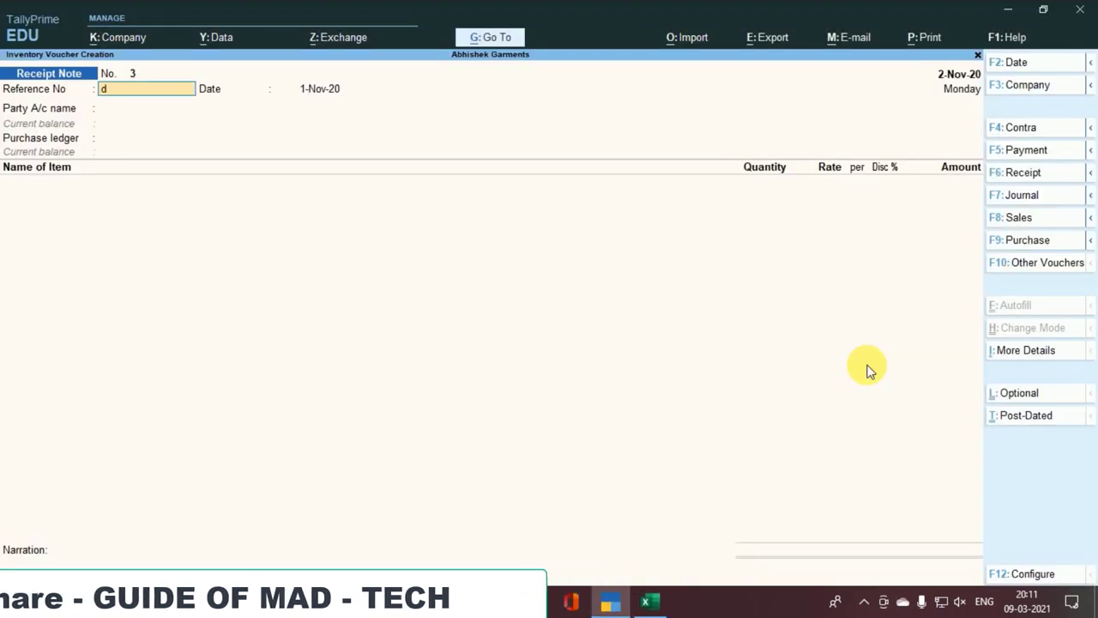
type("/d")
key("BackSpace")
key("BackSpace")
type("bd/d")
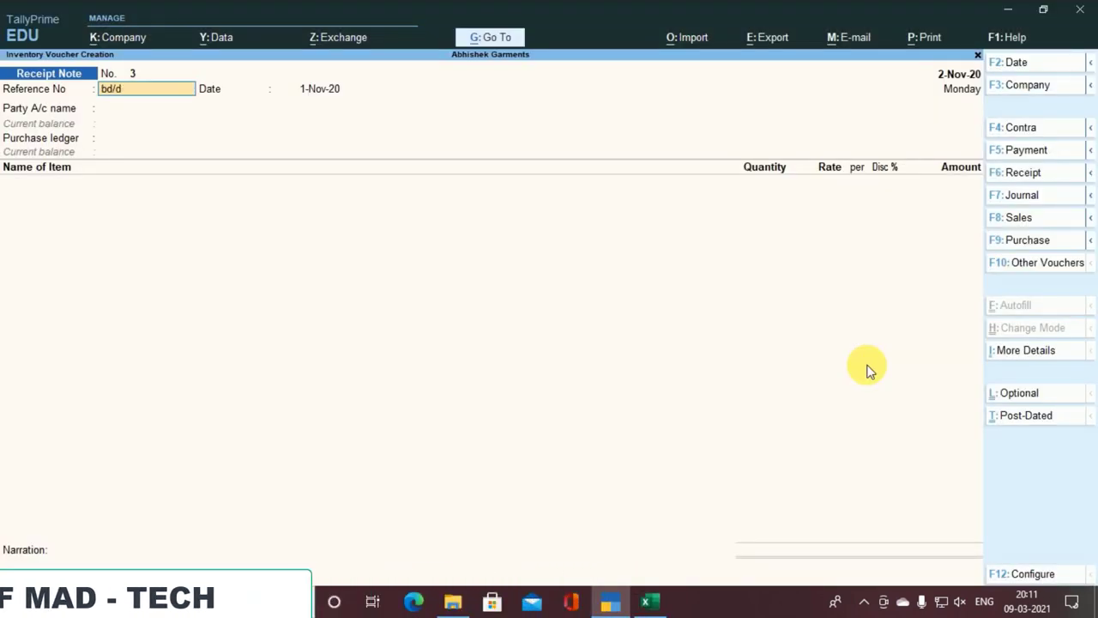
type("n/06")
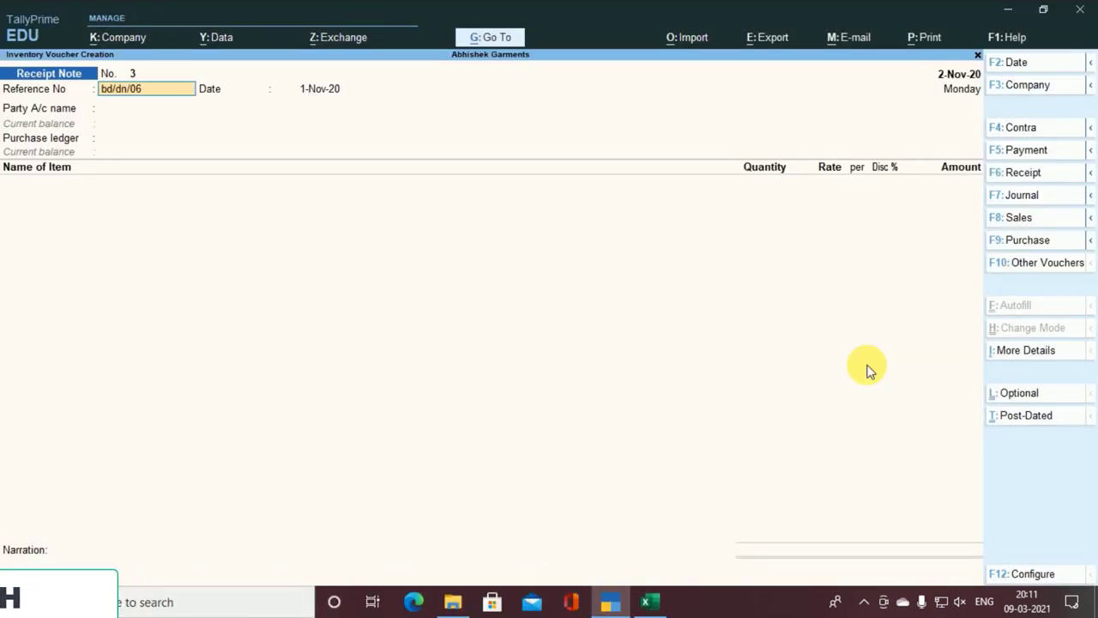
type("3")
key("Return")
key("Return")
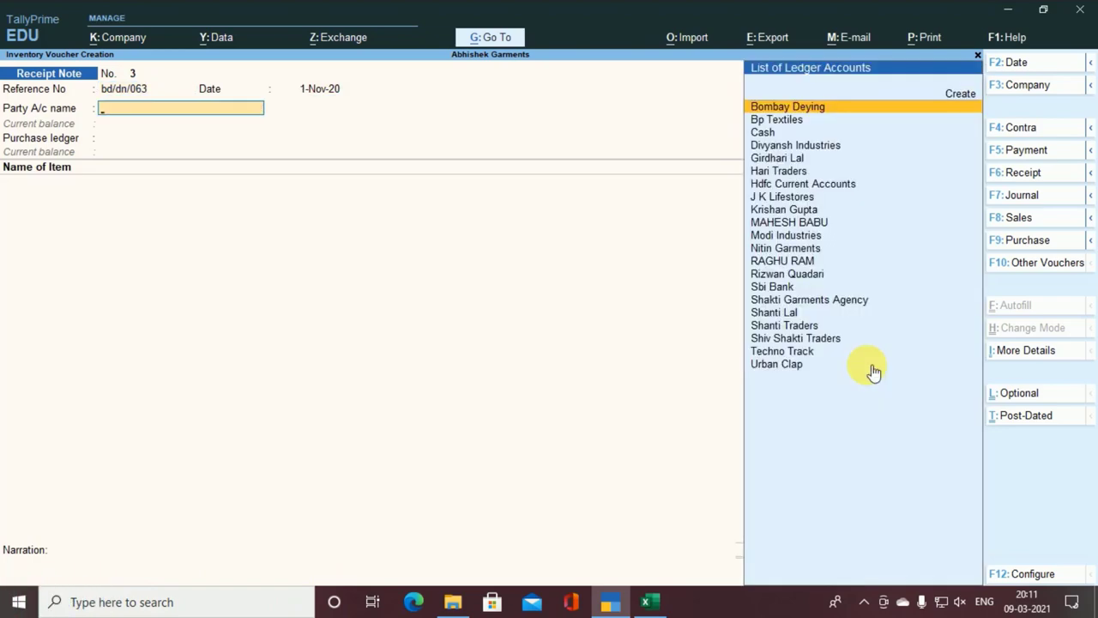
- Choose Bombay Deying as the receipt note's party and link its purchase order dated 1-Nov-20
key("alt+Tab")
key("alt+Tab")
key("Return")
key("Down")
key("Down")
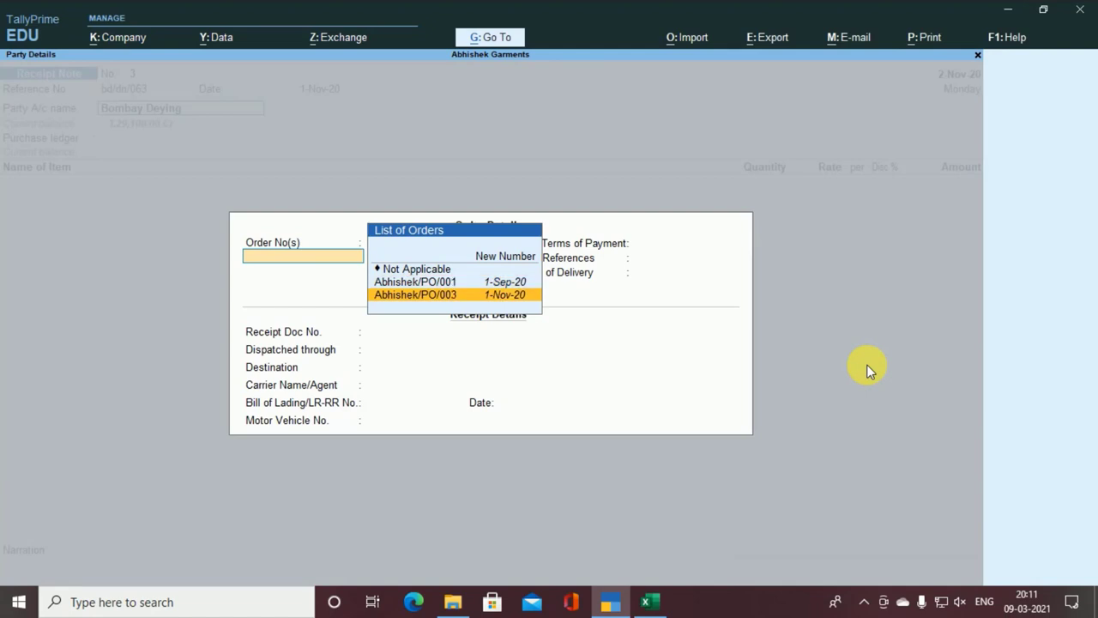
key("Return")
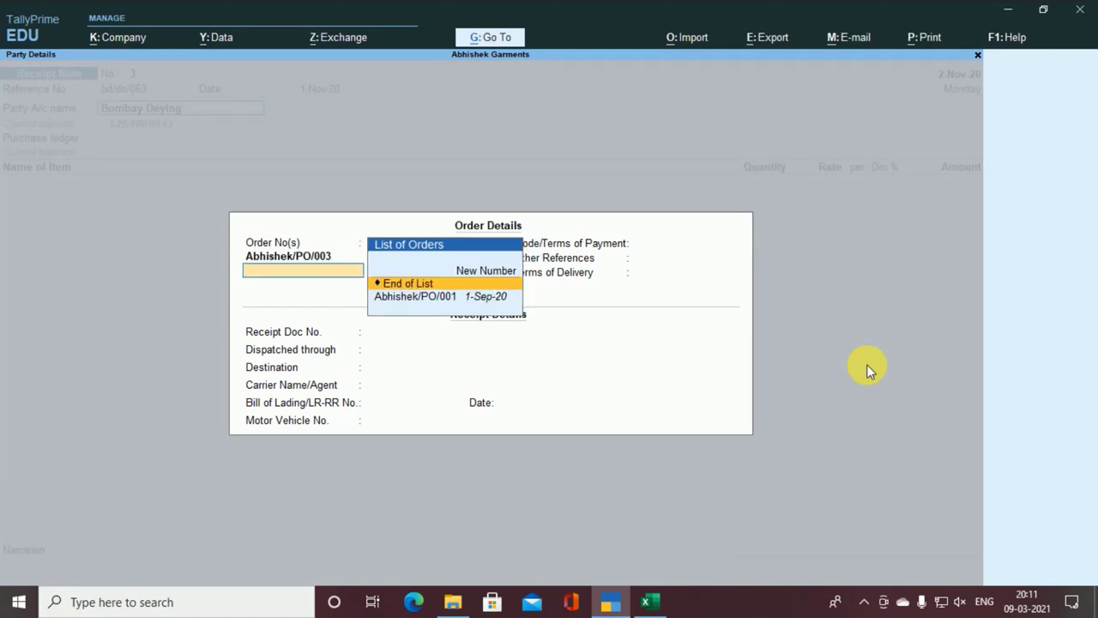
- End the order list, leave the remaining order and receipt details blank and accept the Bombay Deying party details
key("Return")
key("Return")
key("Return")
key("Return")
key("Return")
key("Return")
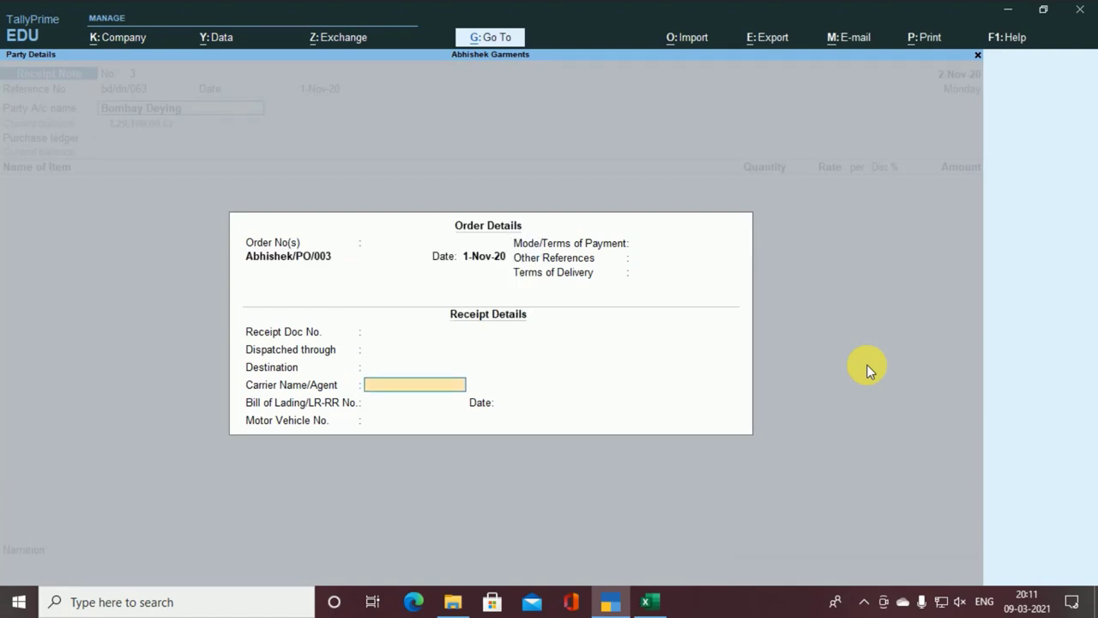
key("Return")
key("Return")
key("Return")
key("Return")
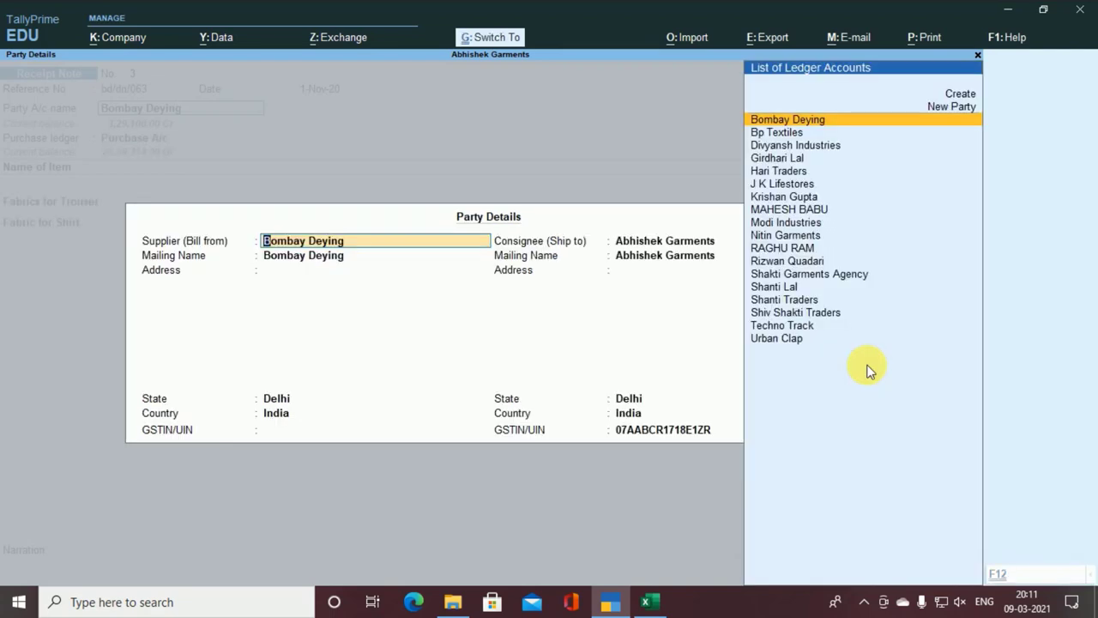
key("ctrl+a")
- Set the received quantity of Fabrics for Trouser to 420 m, keeping its tracking number, linked order and rate, and close the allocation
key("Return")
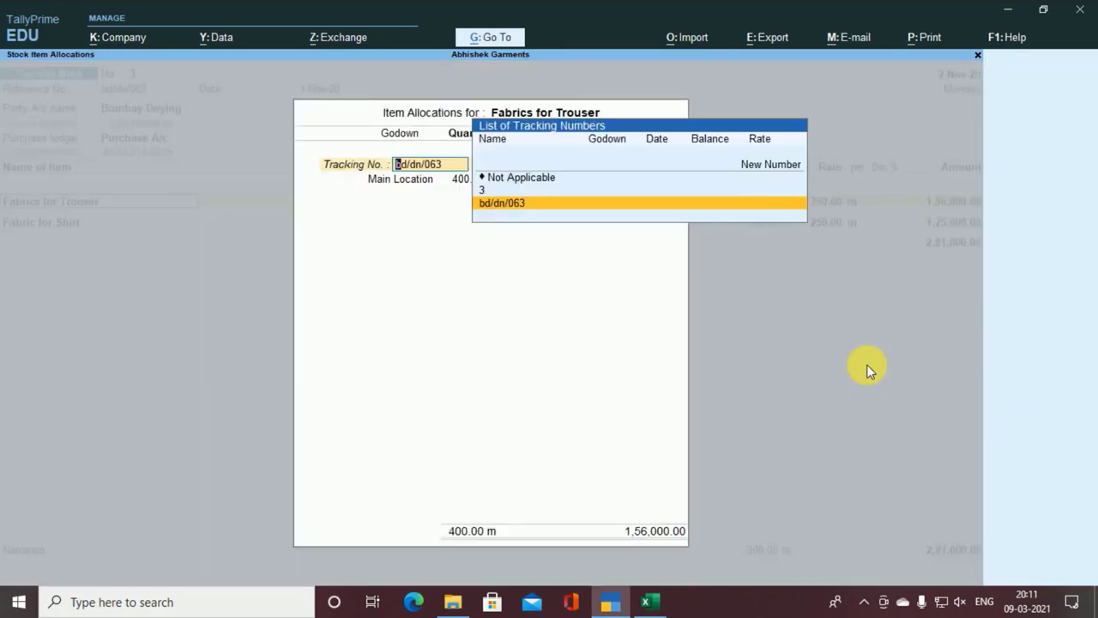
key("Return")
key("Return")
key("Return")
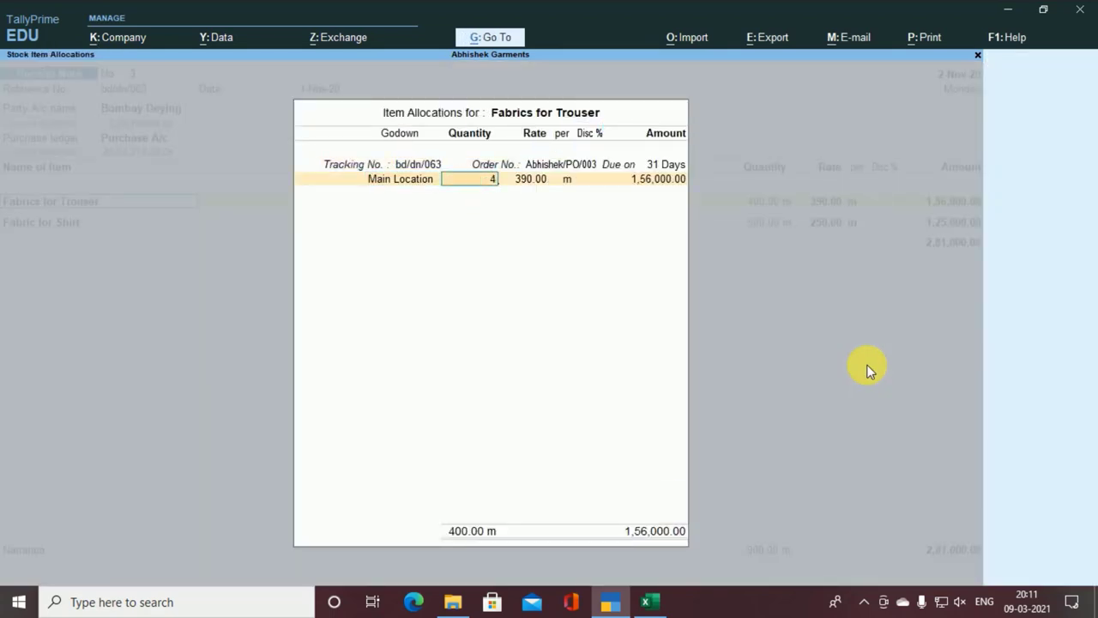
key("Return")
key("Return")
key("Return")
key("Return")
key("Return")
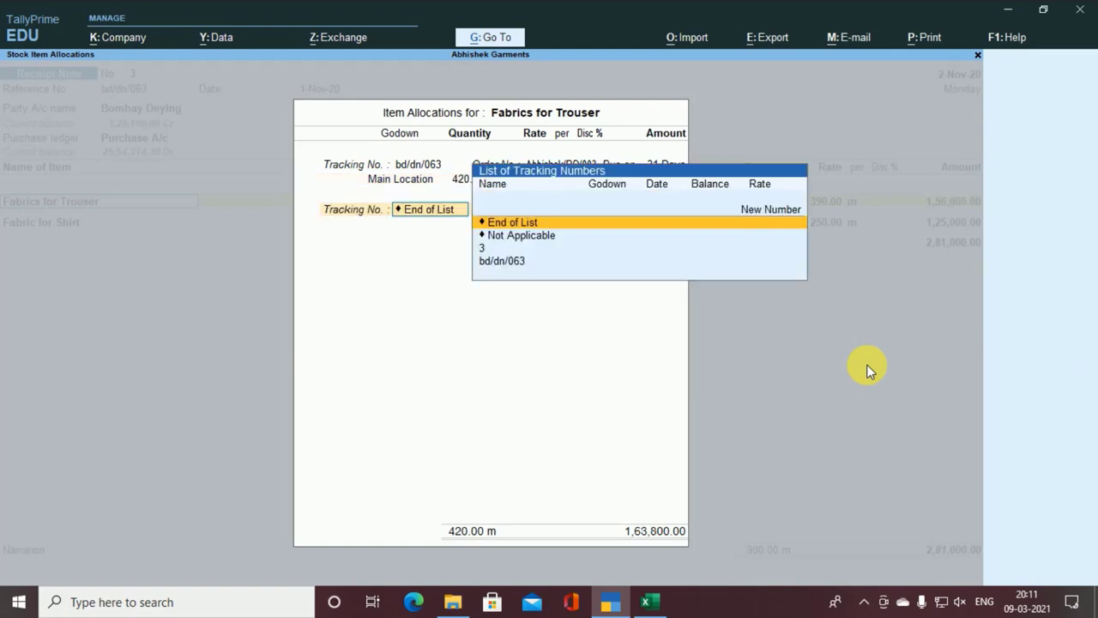
key("Return")
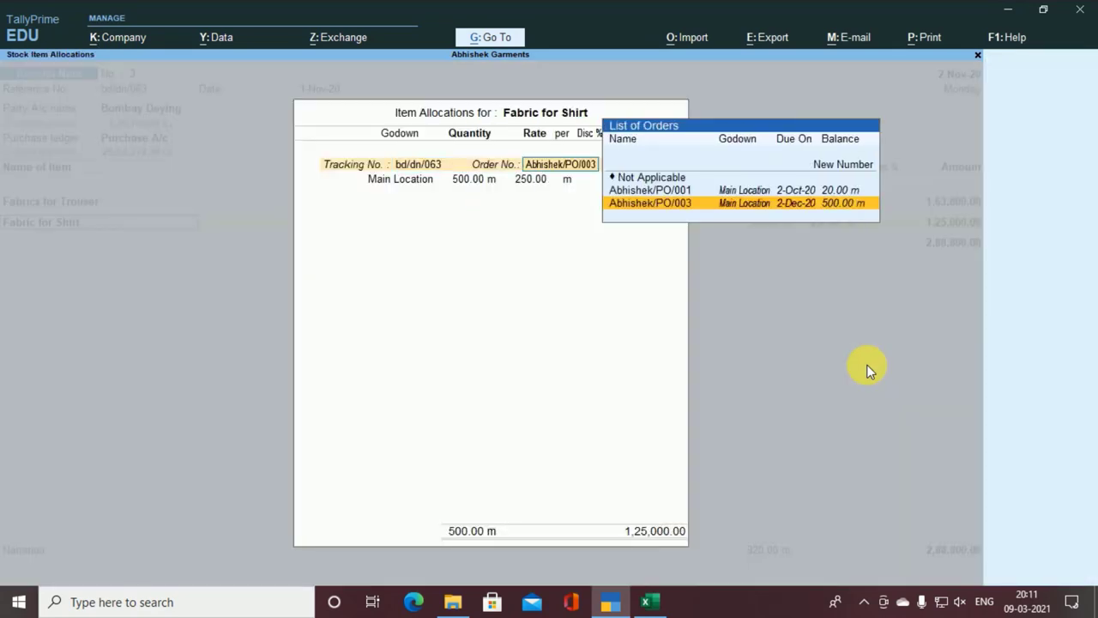
- Set the received quantity of Fabric for Shirt to 530 m as in transaction 83, keeping its linked order and rate, and close the allocation
key("Return")
key("Return")
key("alt+Tab")
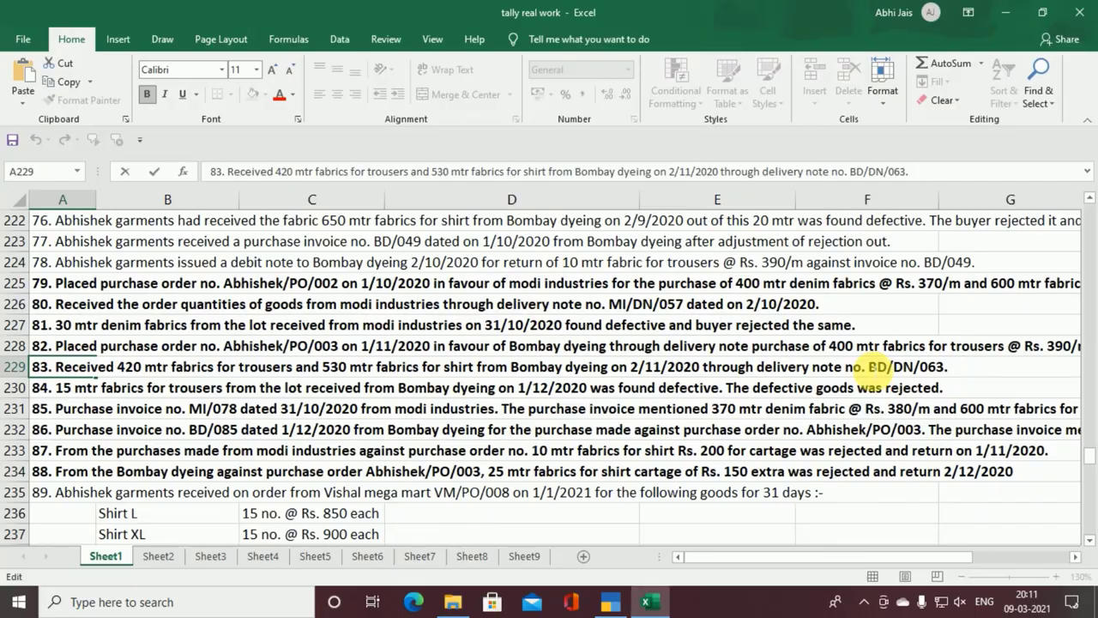
key("alt+Tab")
type("53")
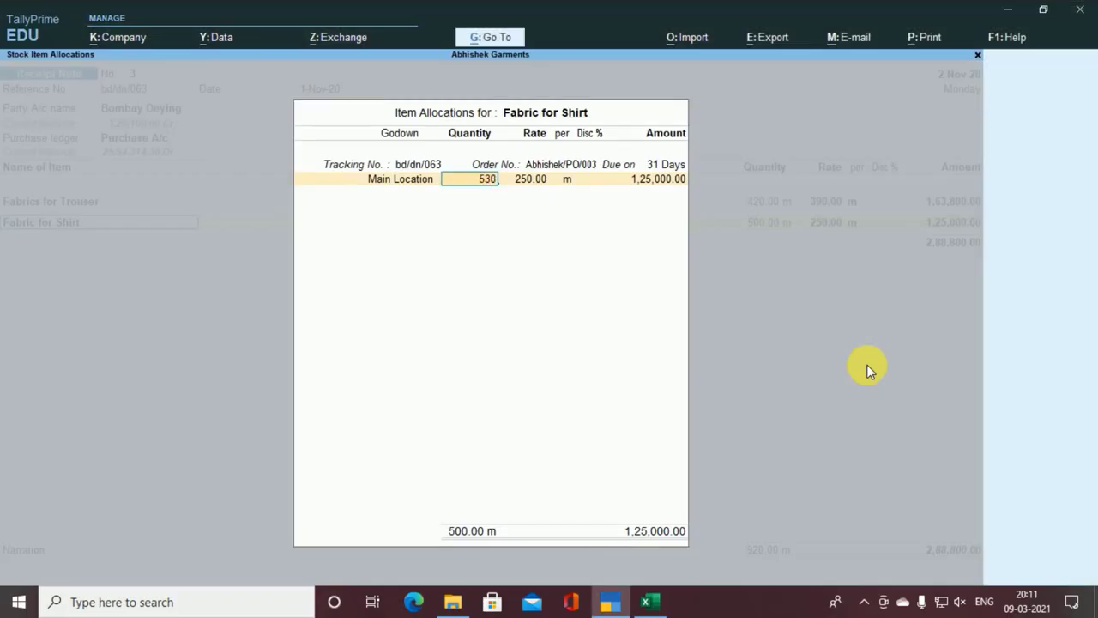
type("0")
key("Return")
key("Return")
key("Return")
key("Return")
key("Return")
key("Return")
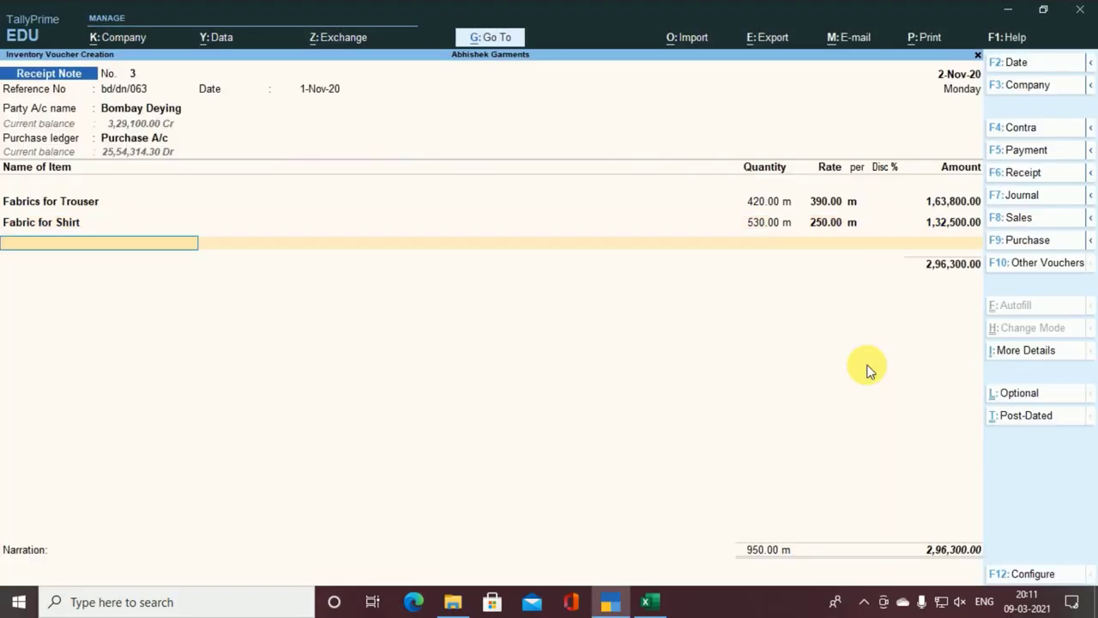
- Save the receipt note without a narration and look up transaction 84 in the Excel worksheet
key("Return")
key("Return")
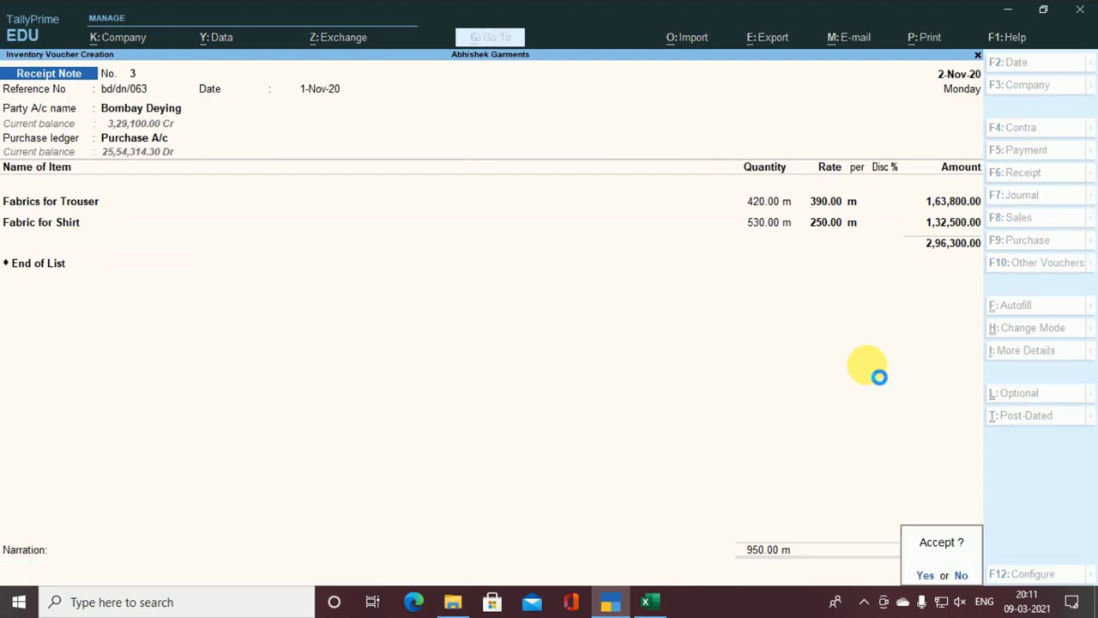
key("alt+Tab")
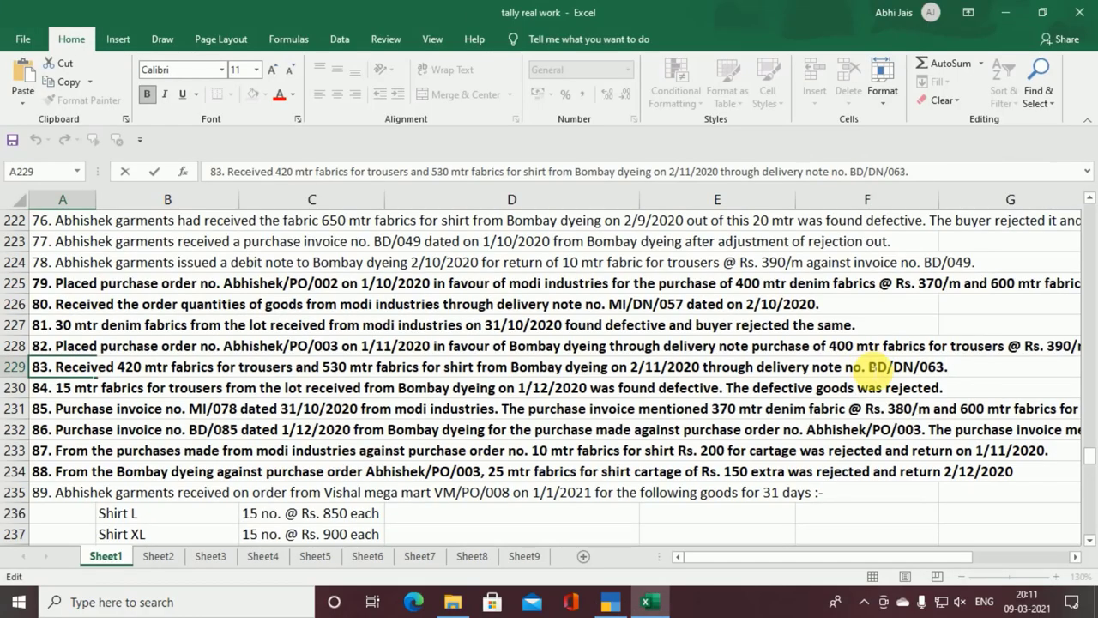
key("Return")
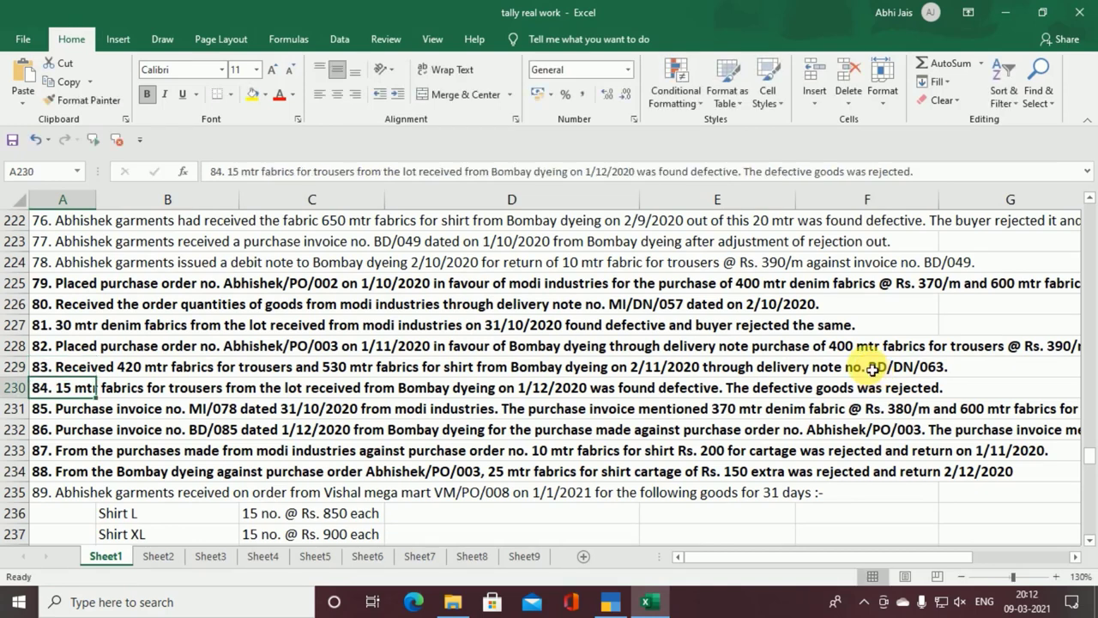
key("alt+Tab")
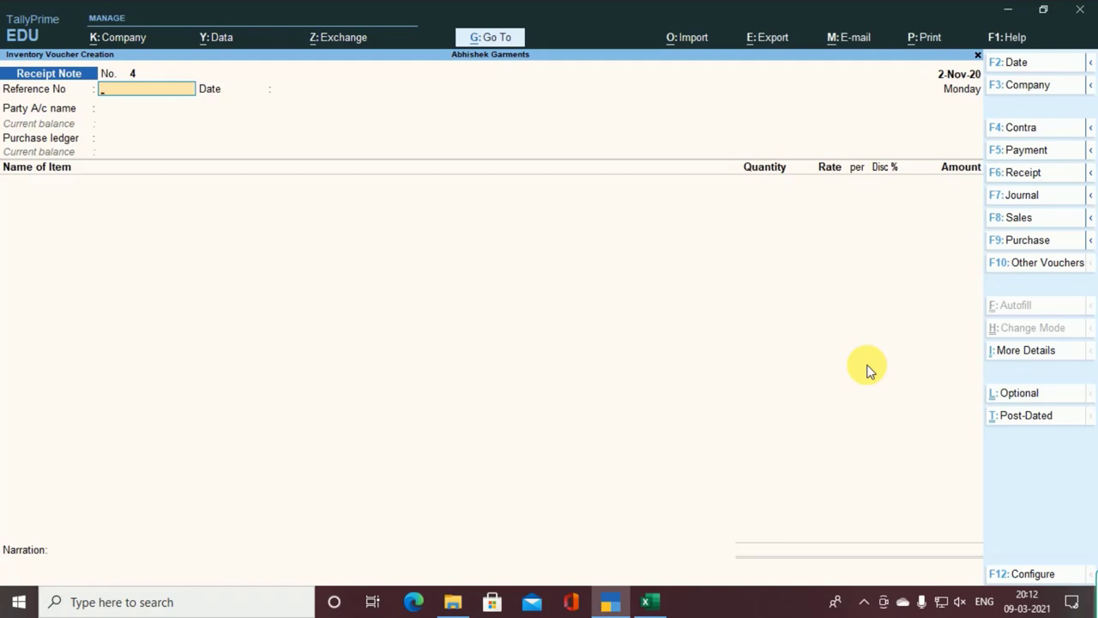
key("ctrl")
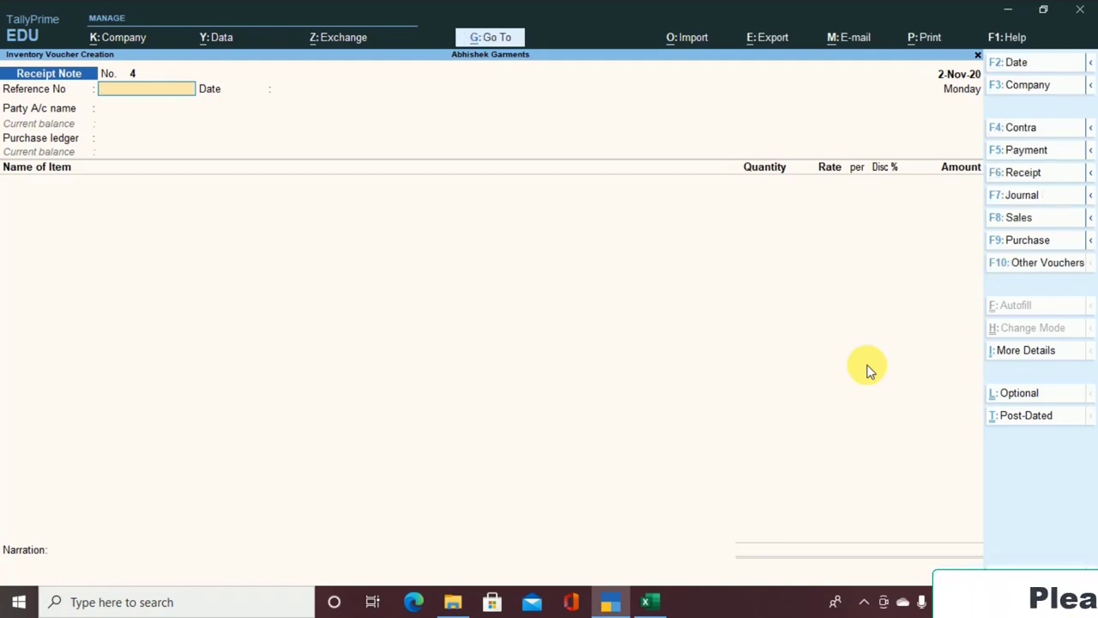
key("alt+F5")
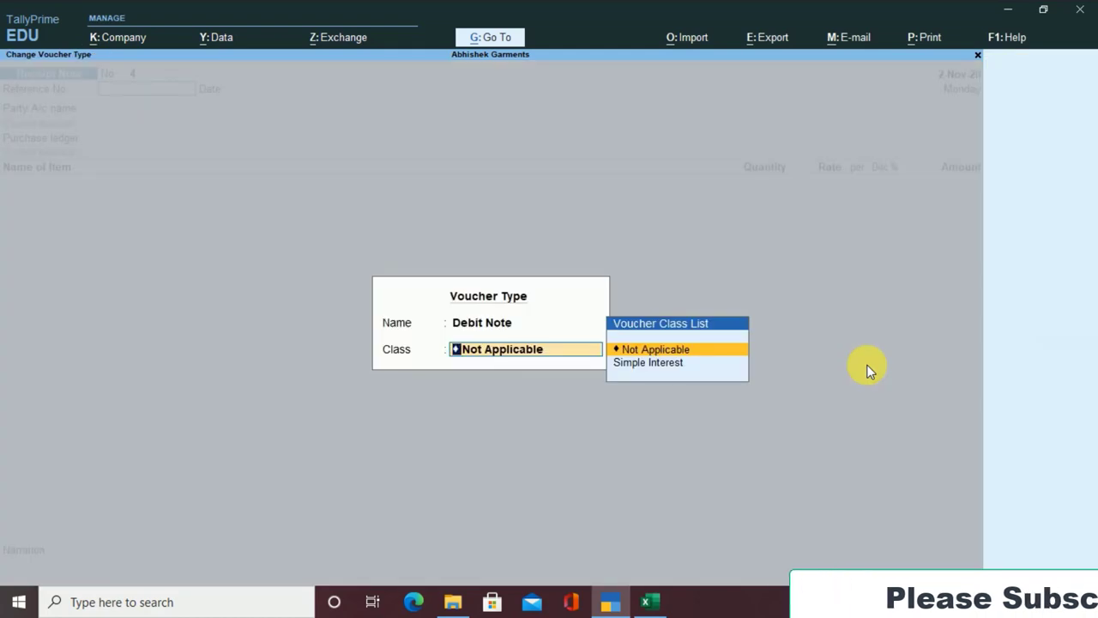
key("Escape")
key("Escape")
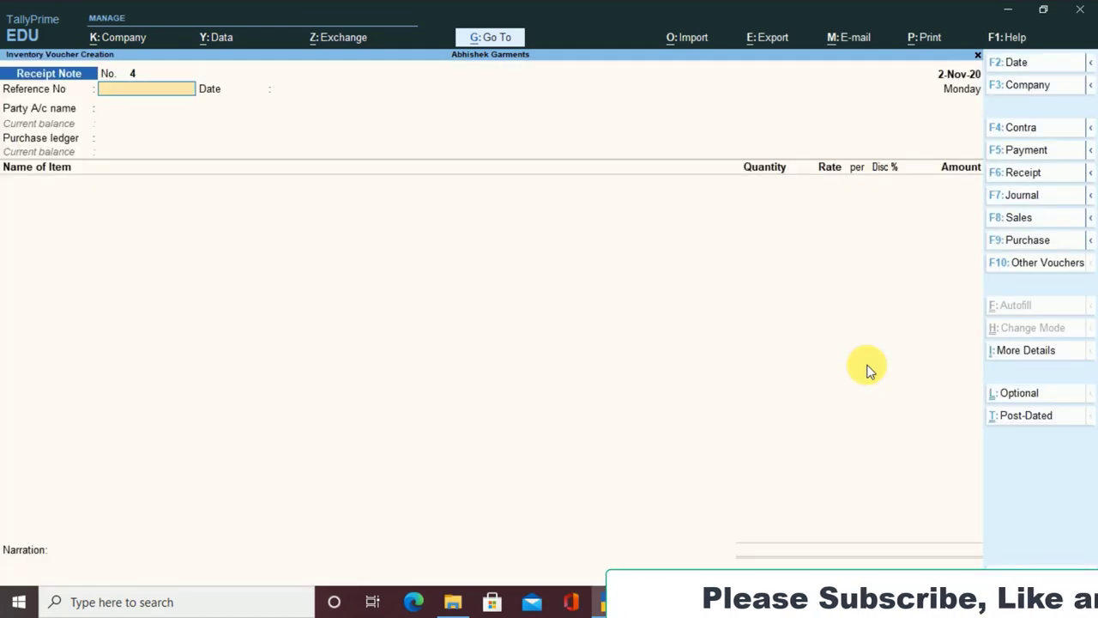
- Switch to a Rejections Out voucher and set its date to 1-Dec-20 as stated in transaction 84
key("F10")
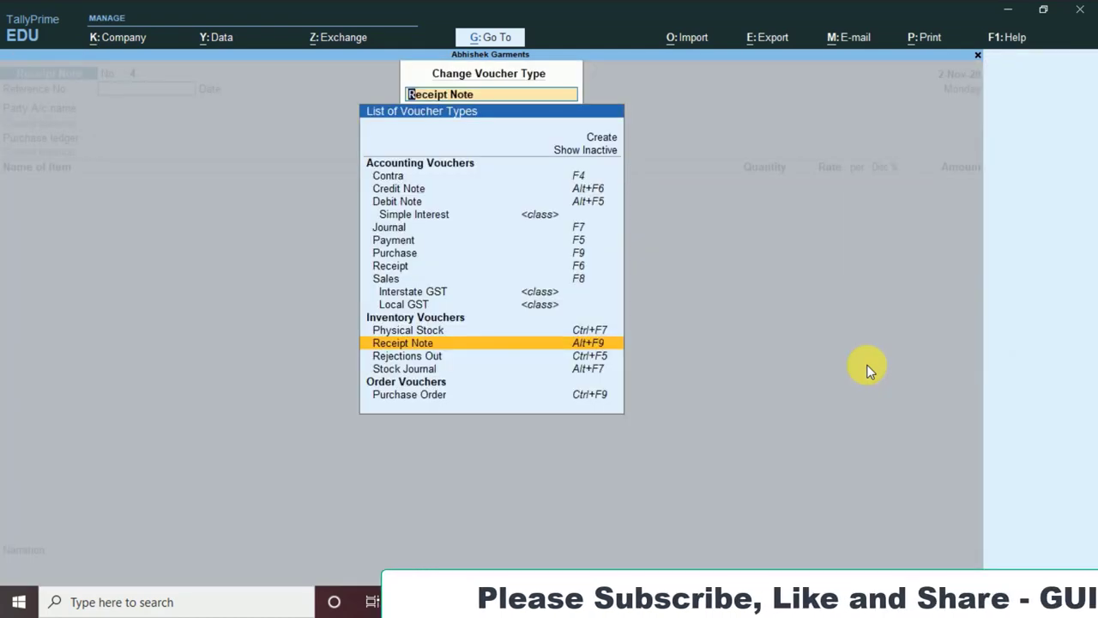
key("Down")
key("Return")
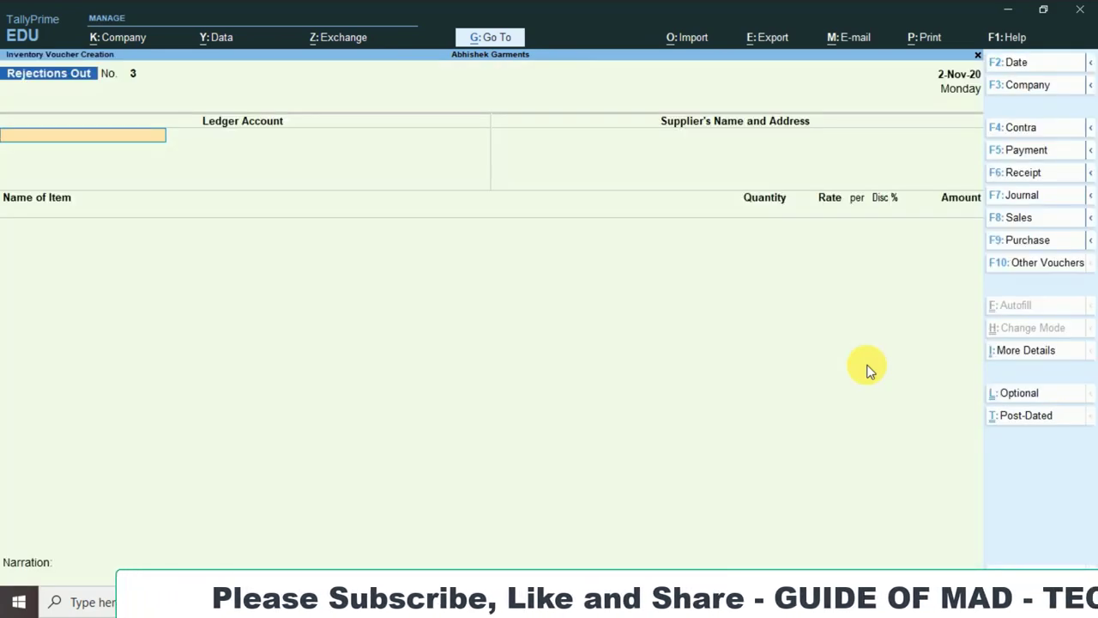
key("ctrl")
key("alt+Tab")
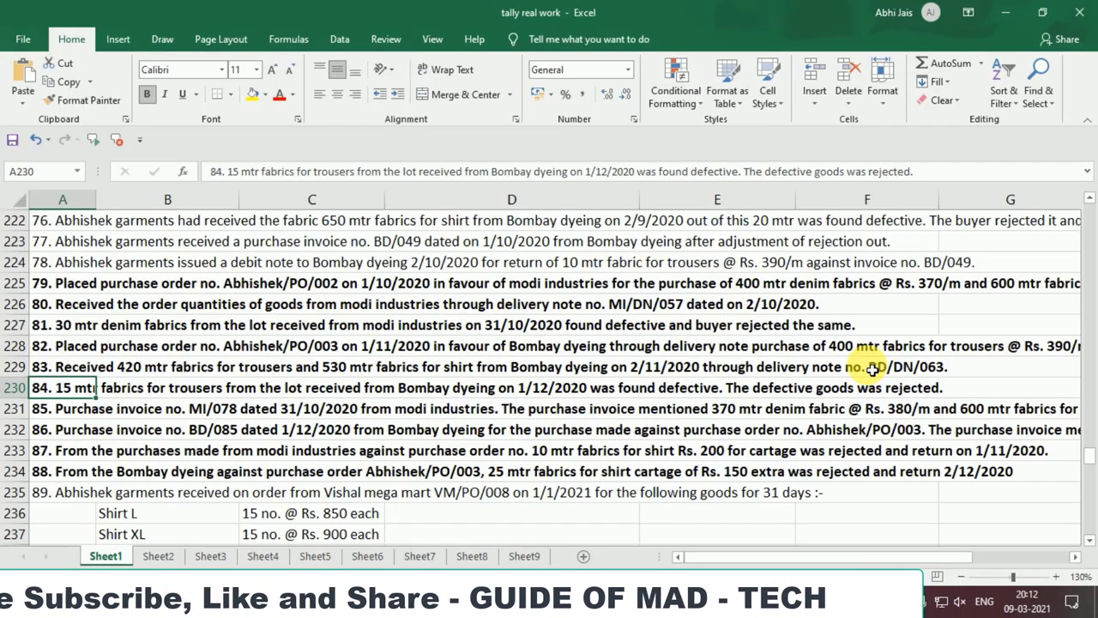
key("alt+Tab")
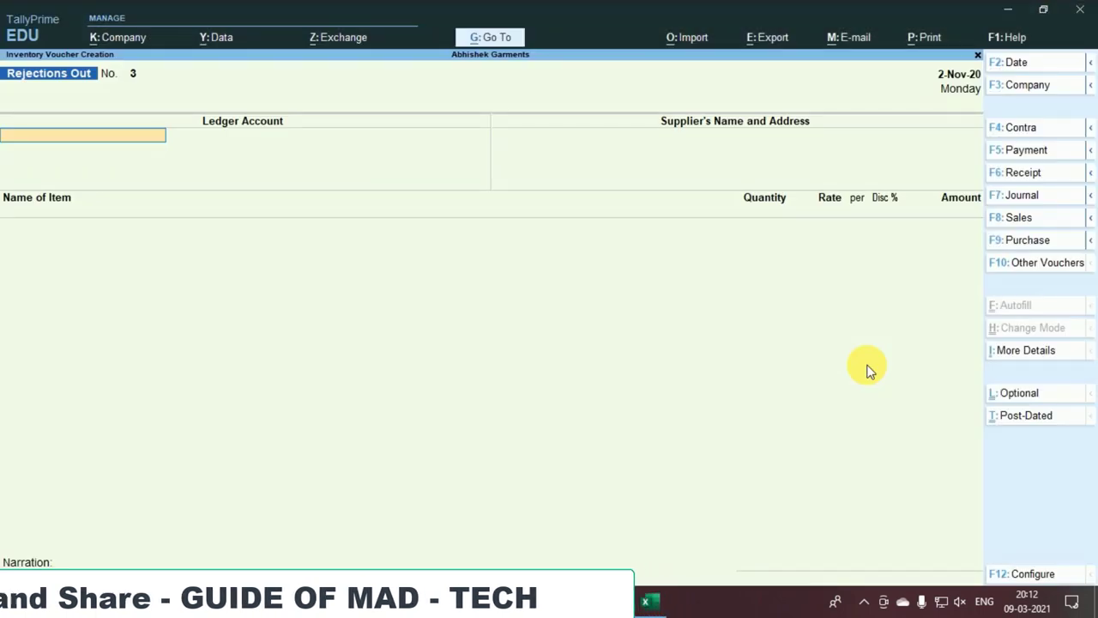
key("F2")
type("1.12")
key("Return")
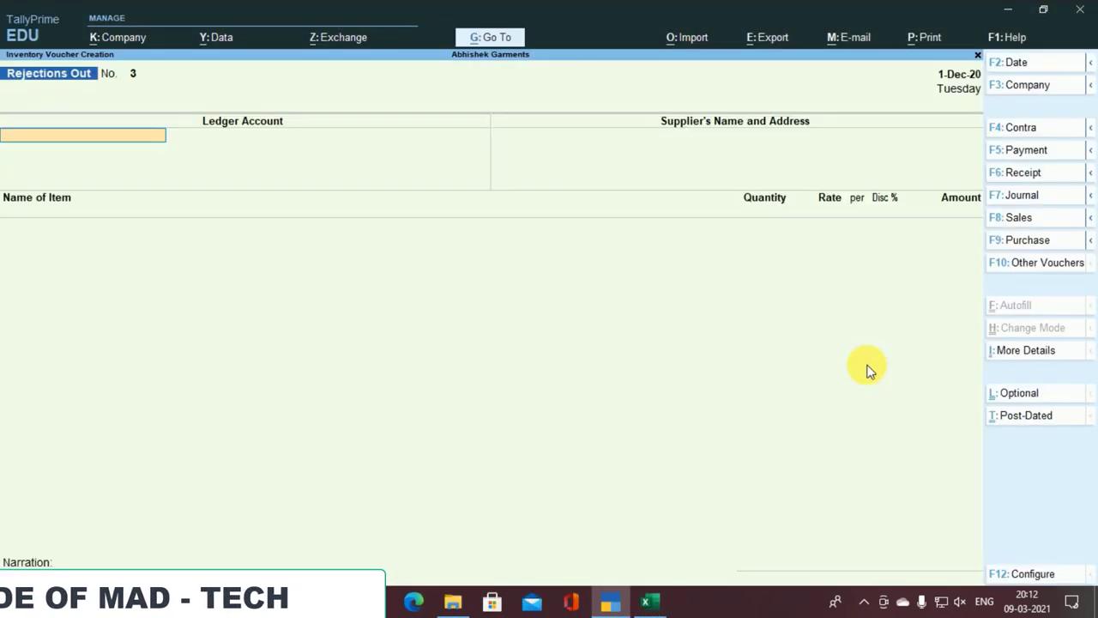
- Choose Bombay Deying as the ledger account of the rejection voucher and accept the supplier details
type("B")
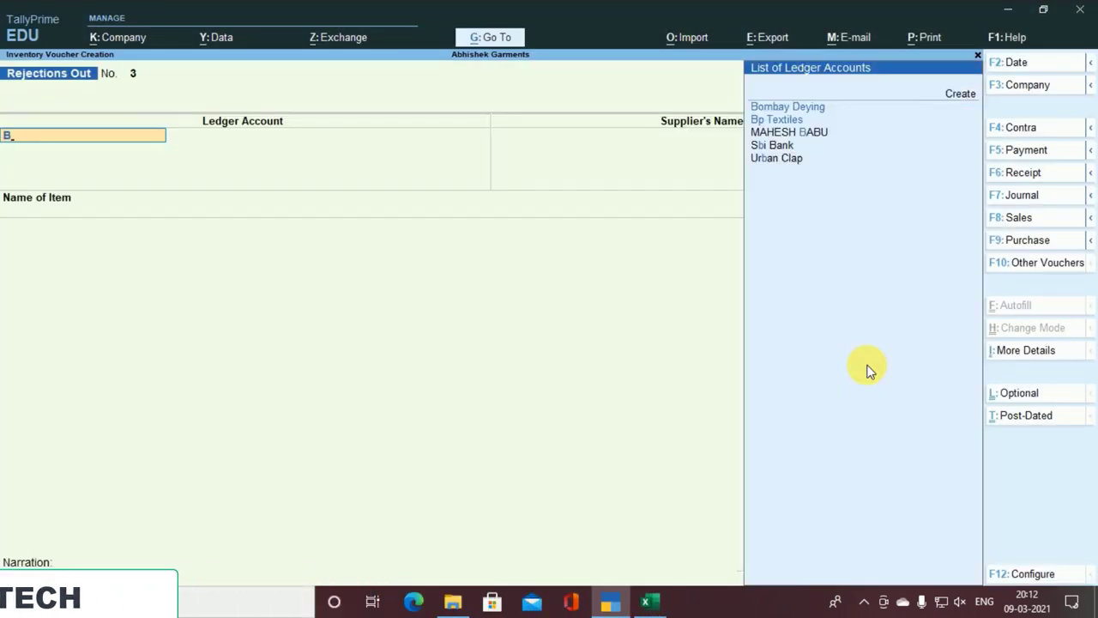
key("Return")
key("Return")
key("Return")
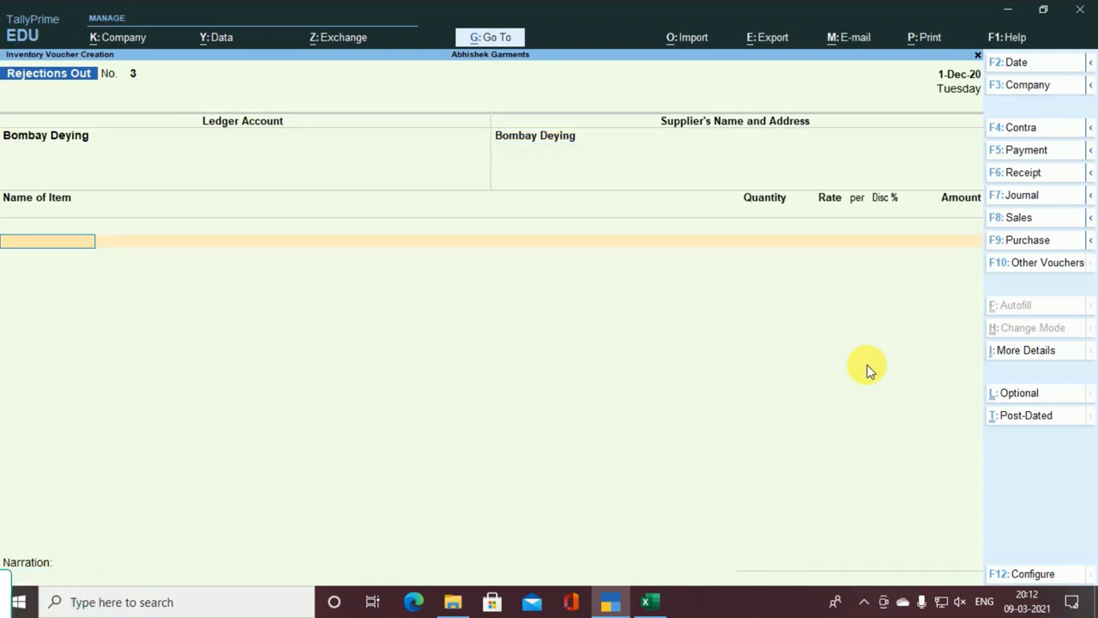
- Add Fabrics for Trouser as the rejected item and link it to the delivery note tracking number dated 2-Nov-20
key("alt+Tab")
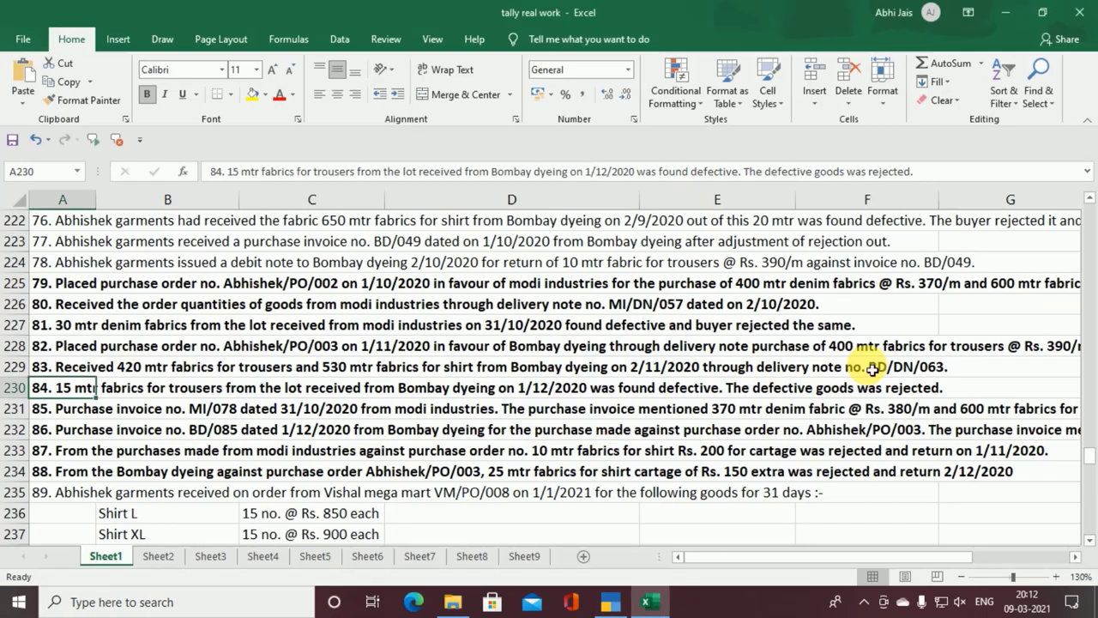
key("alt+Tab")
type("f")
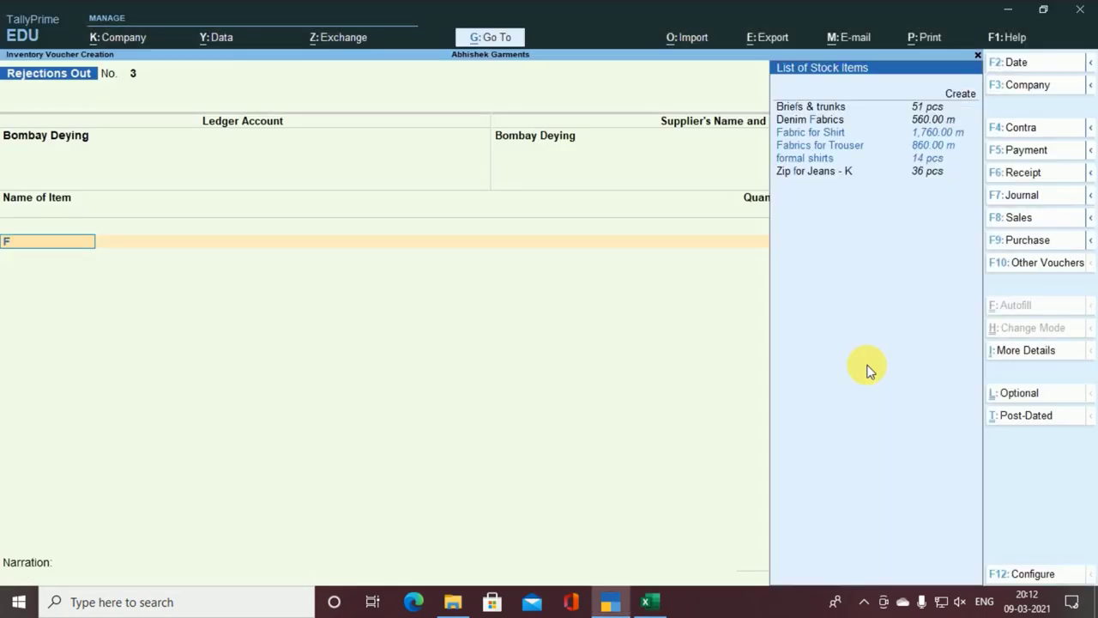
key("Down")
key("Down")
key("Return")
type("3")
key("Down")
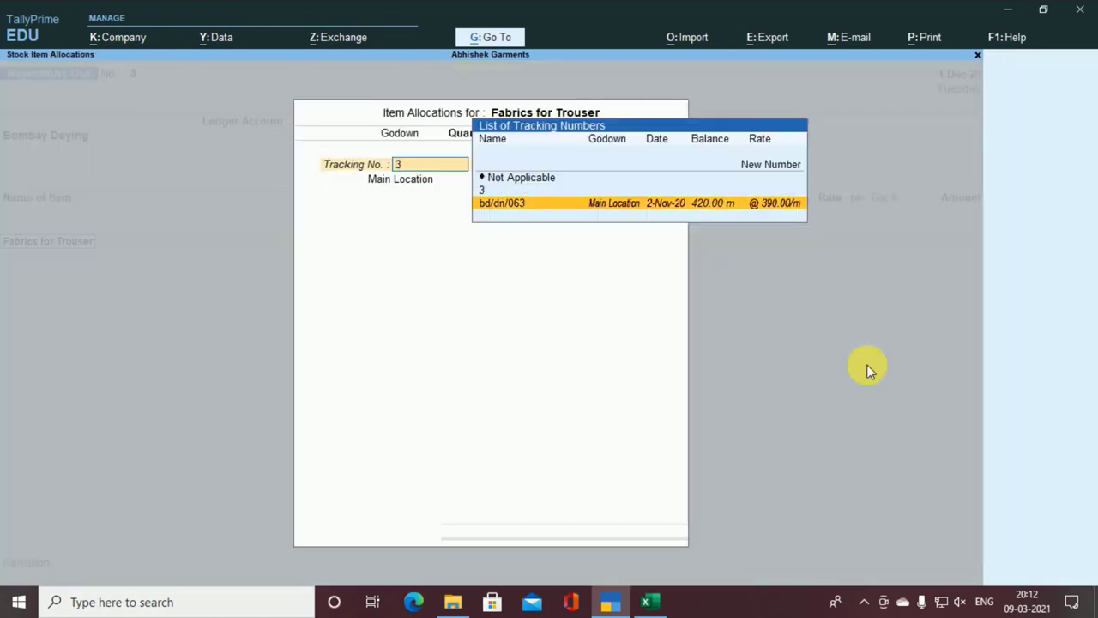
key("Return")
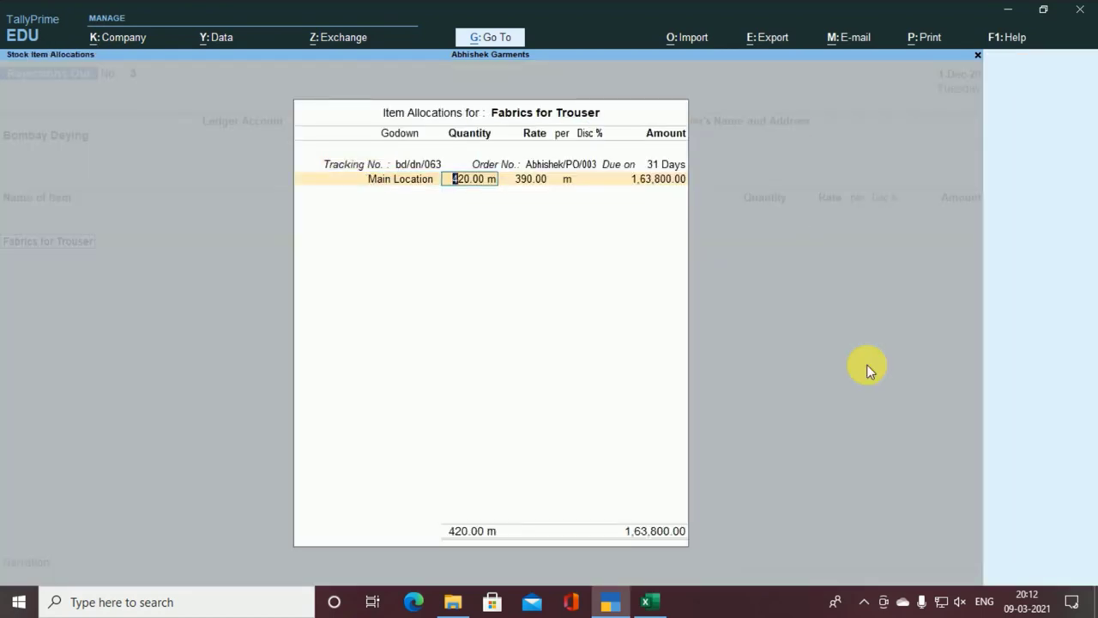
- Set the rejected quantity to 15 m, keep the rate, and save the Rejections Out voucher without a narration
key("alt+Tab")
key("alt+Tab")
type("15")
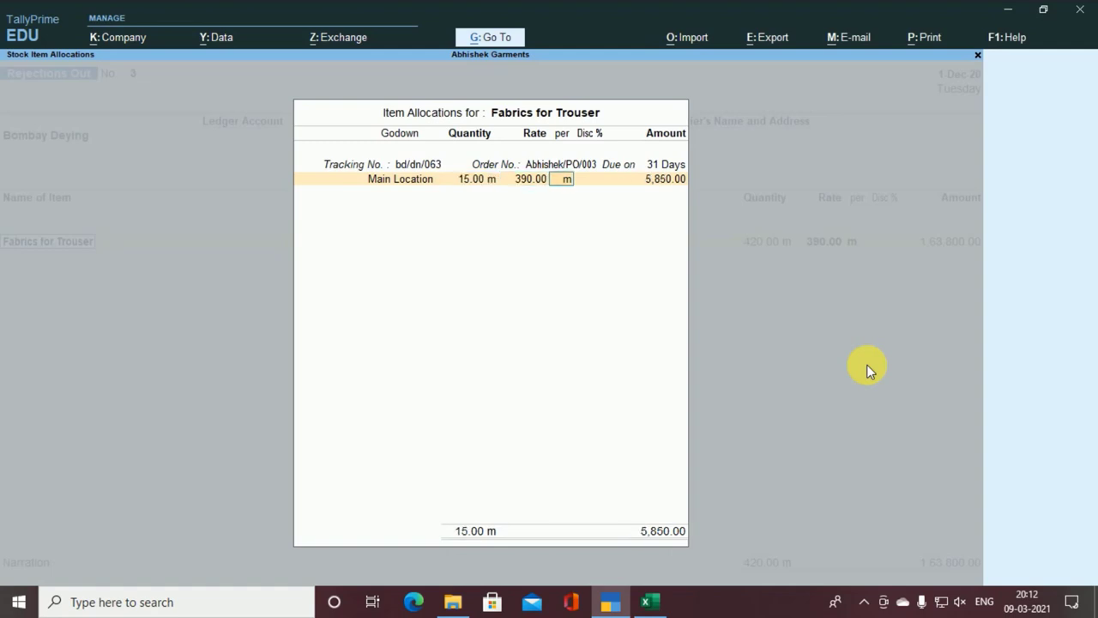
key("Return")
key("Return")
key("Return")
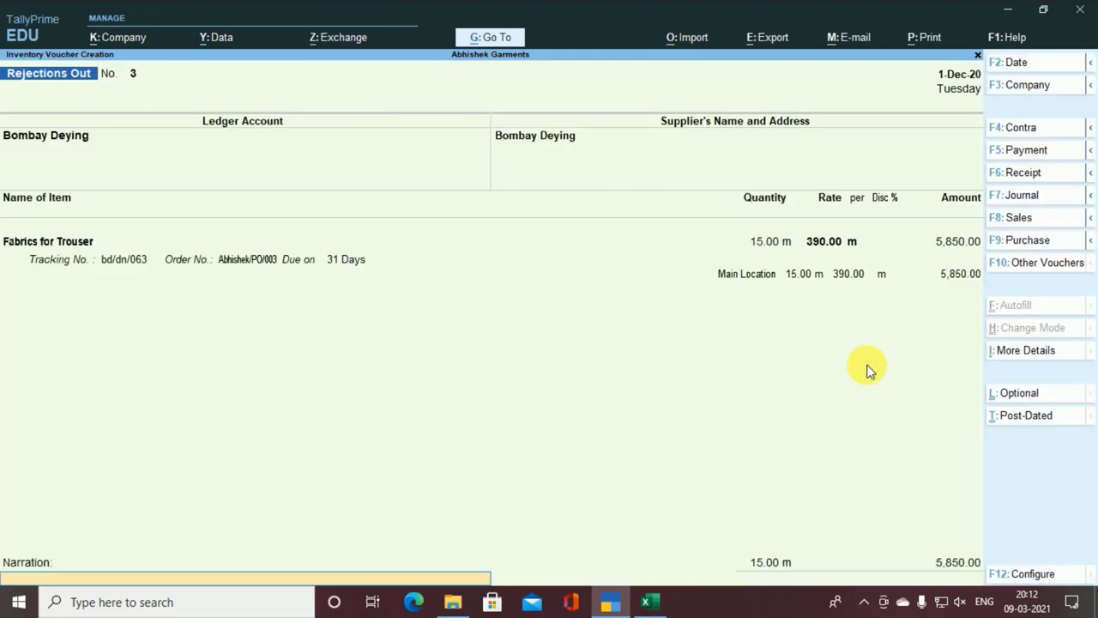
key("Return")
key("Return")
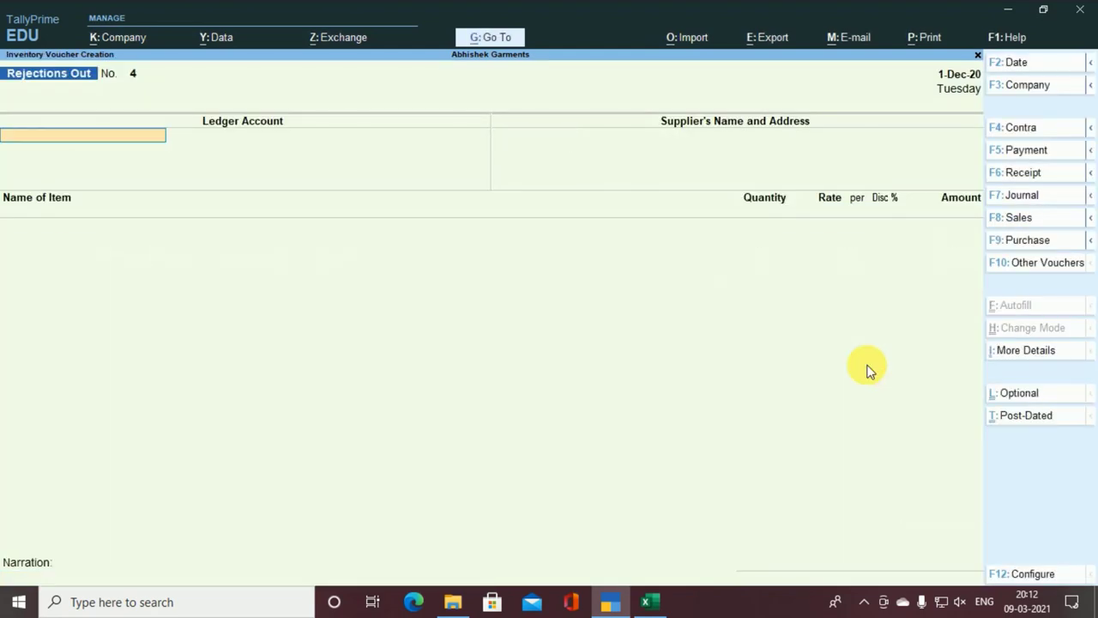
- Read transaction 85 in full in the Excel worksheet and start a Purchase voucher dated 31-Oct-20 in TallyPrime
key("alt+Tab")
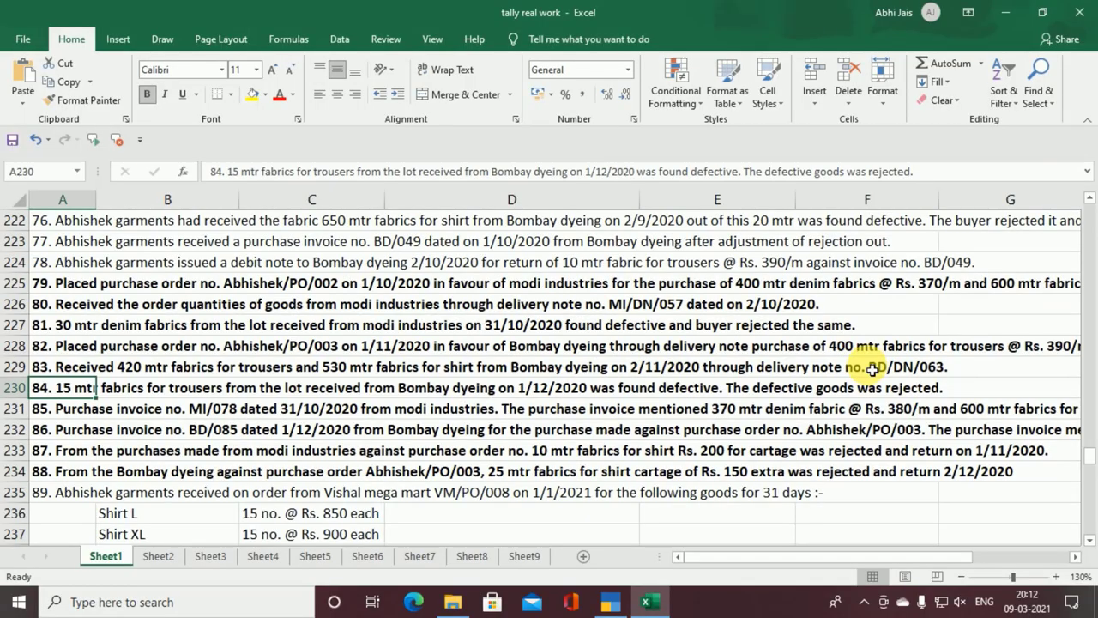
key("Down")
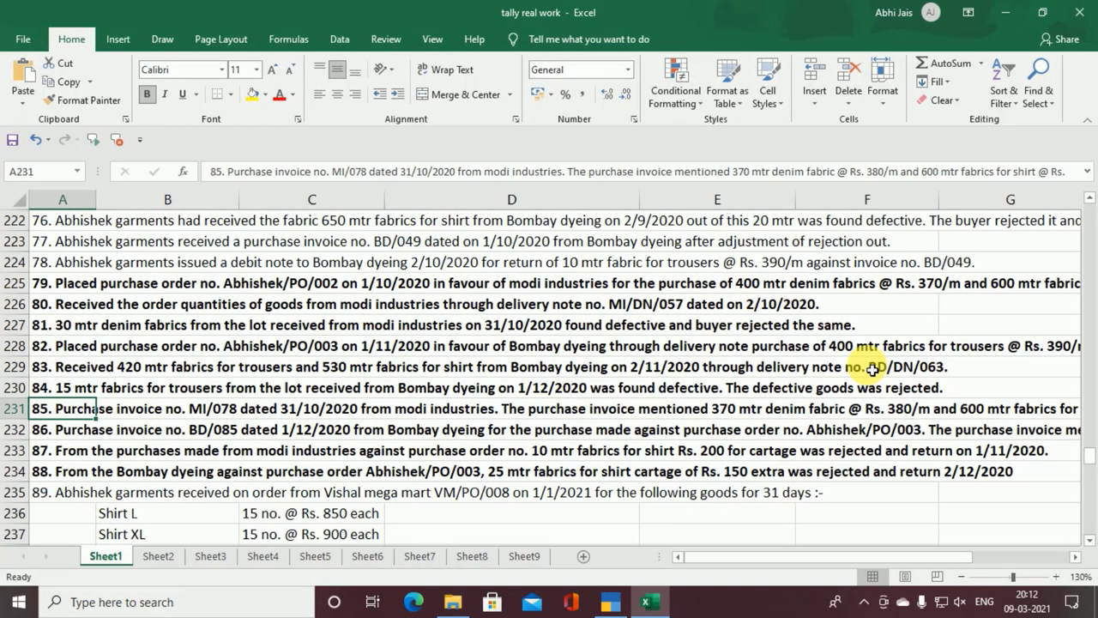
key("F2")
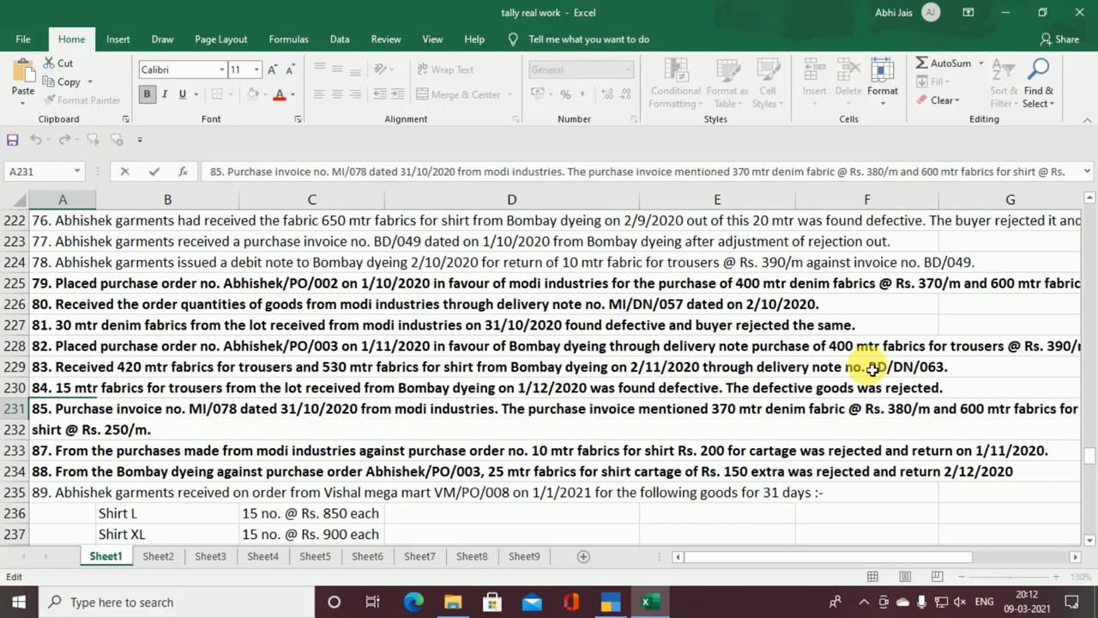
key("alt+Tab")
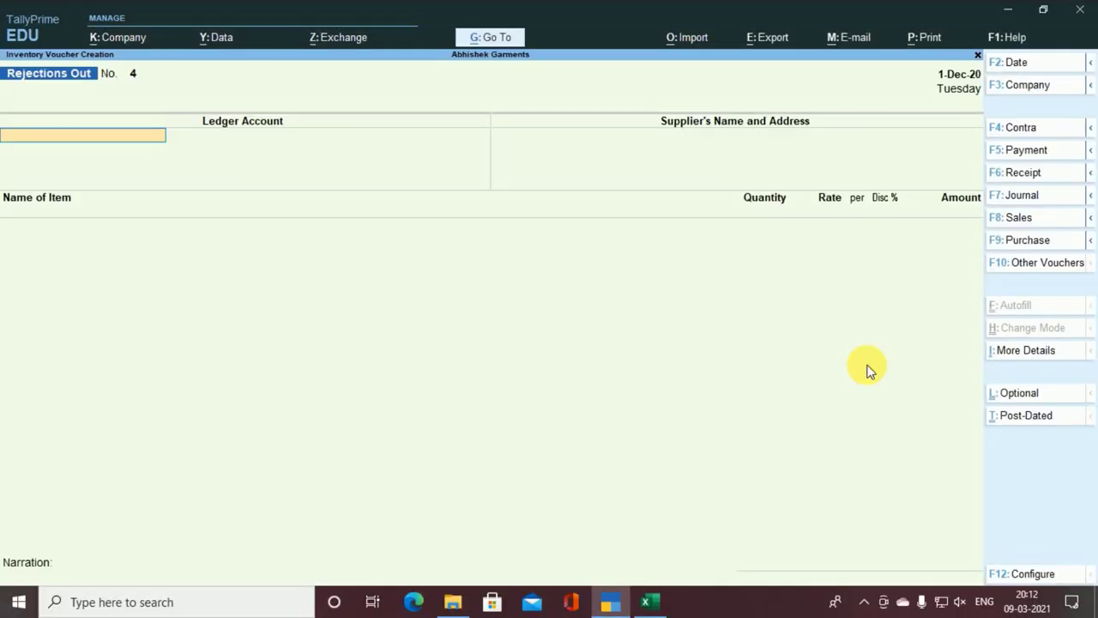
key("F9")
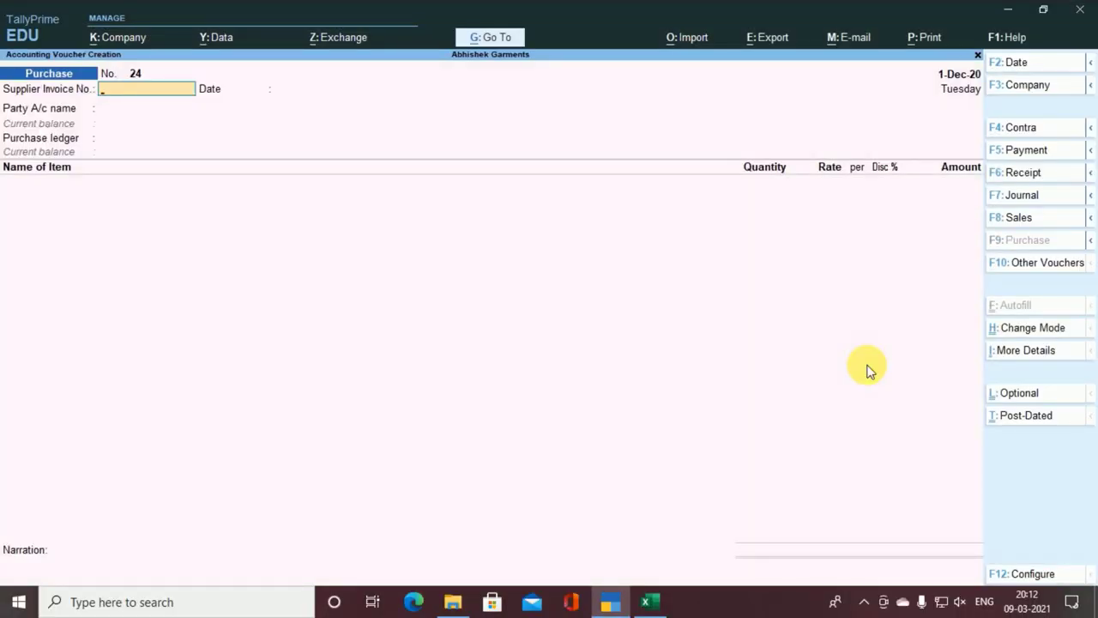
key("alt+Tab")
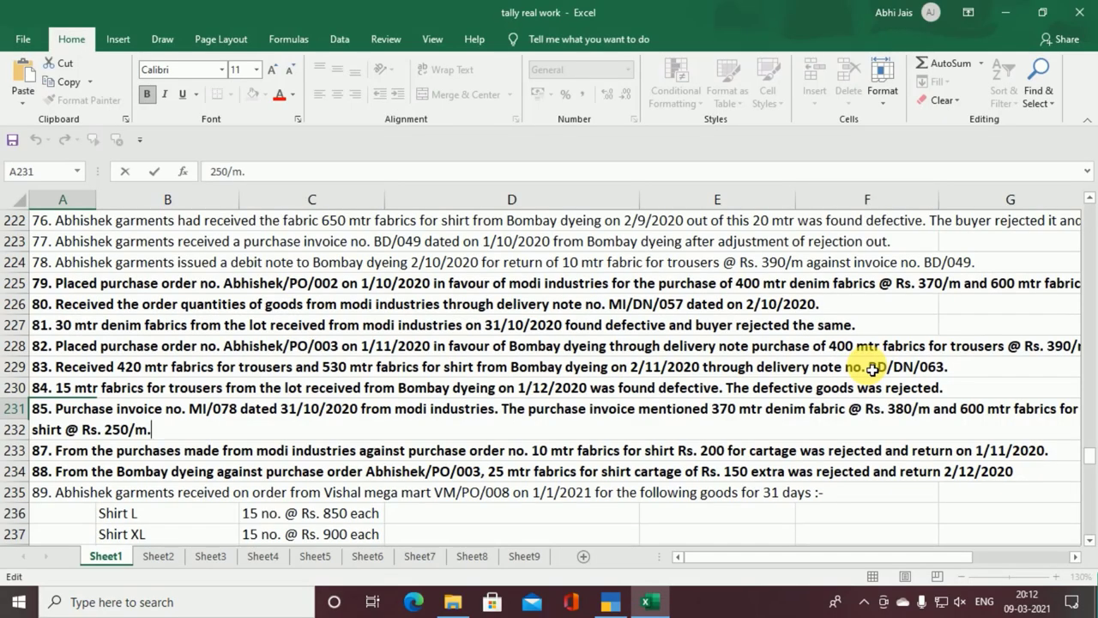
key("alt+Tab")
key("F2")
type("31.10")
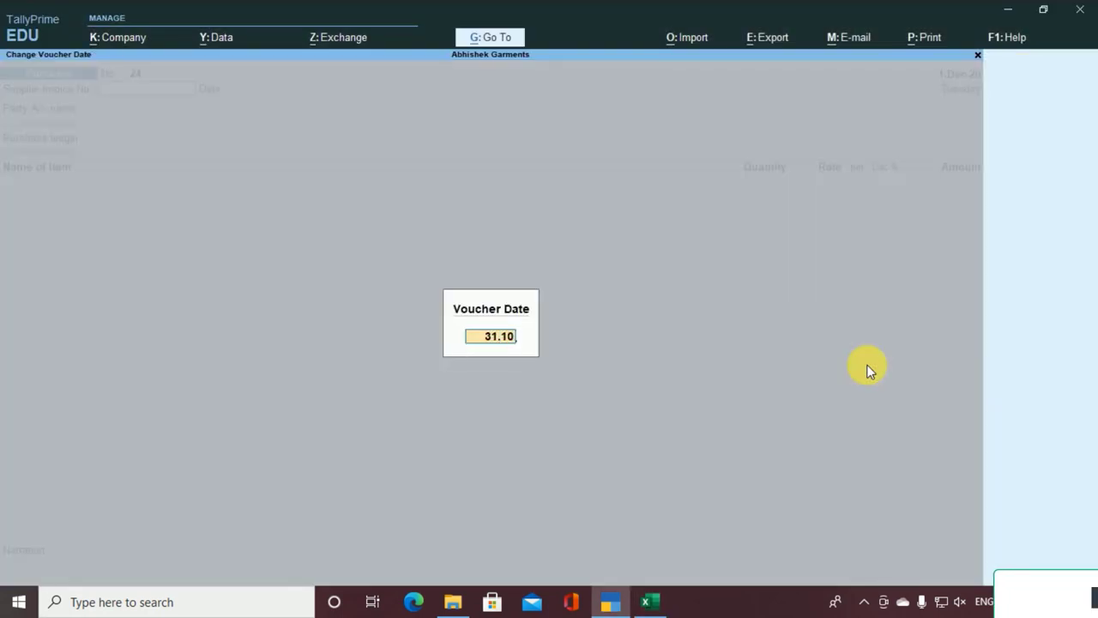
key("Return")
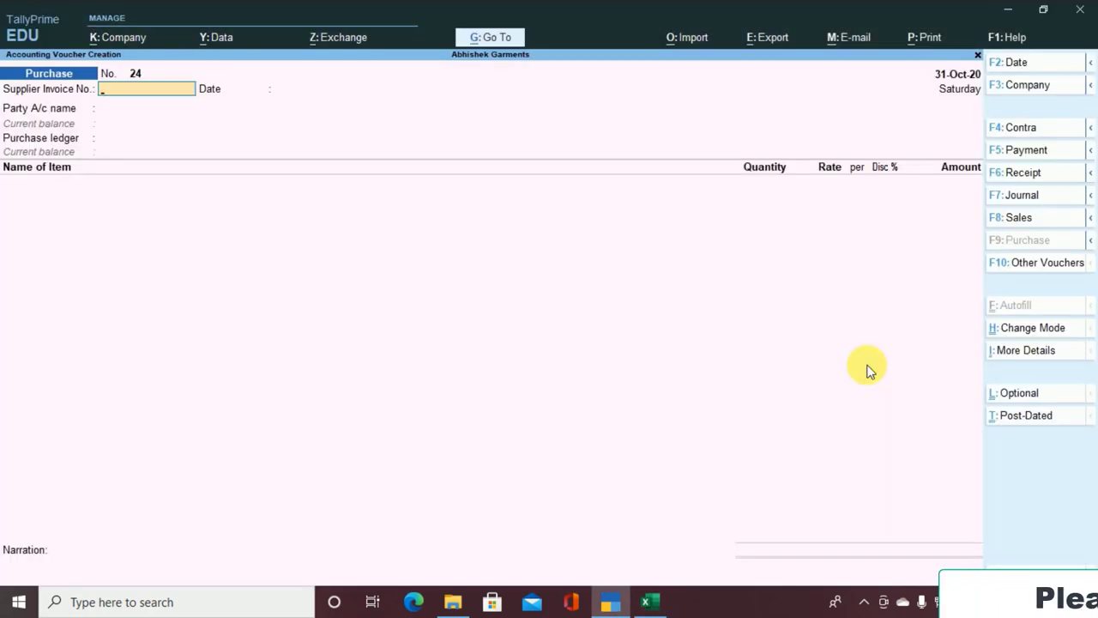
- Enter the supplier invoice number from transaction 85 in the purchase voucher and keep the invoice date 31-Oct-20
key("alt+Tab")
key("alt+Tab")
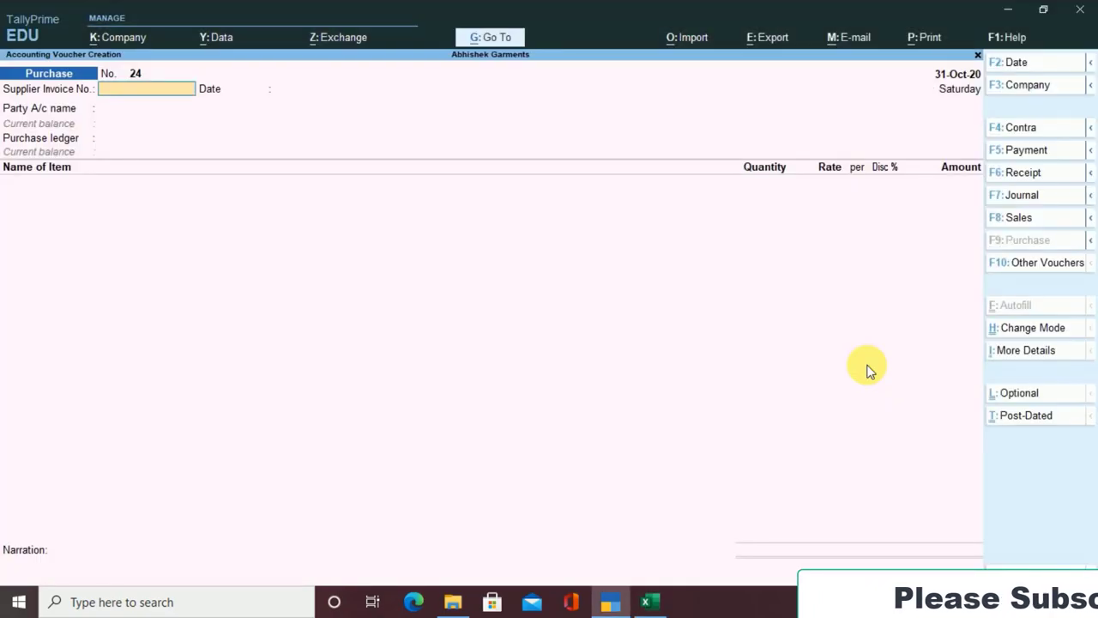
type("mi/078")
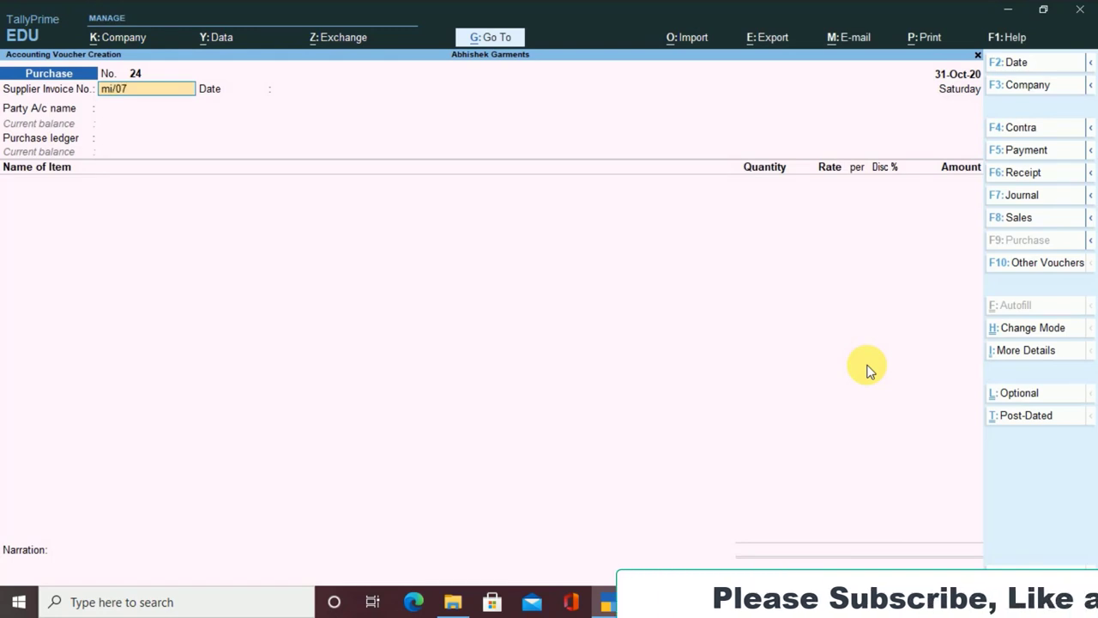
key("Return")
key("Return")
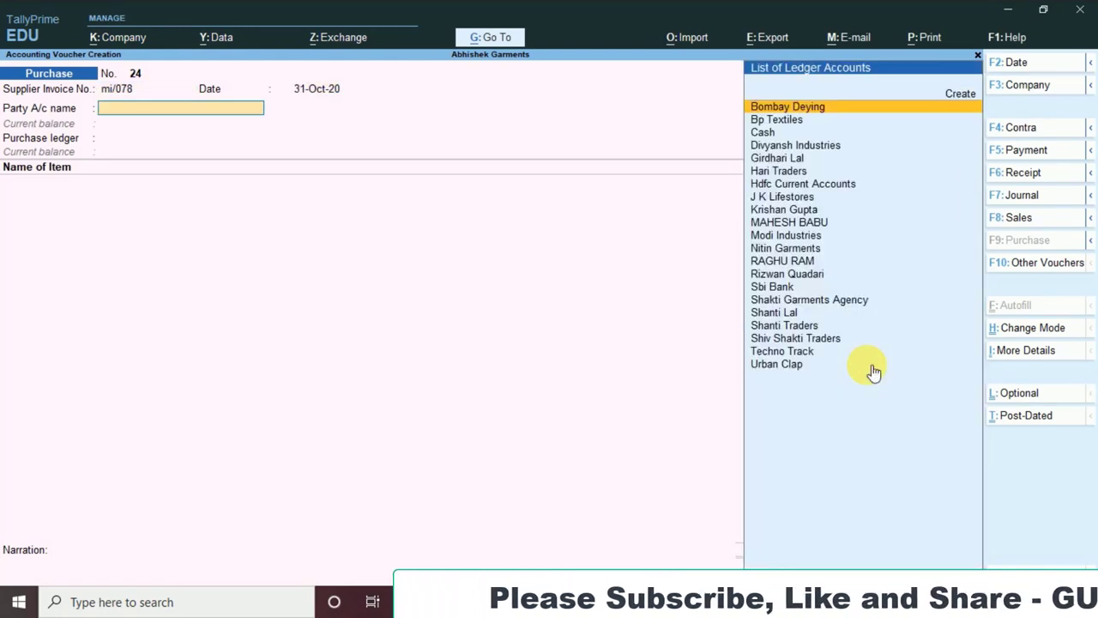
- Select Modi Industries as the party and link the receipt note tracking number dated 2-Oct-20
type("M")
key("Down")
key("Down")
key("Return")
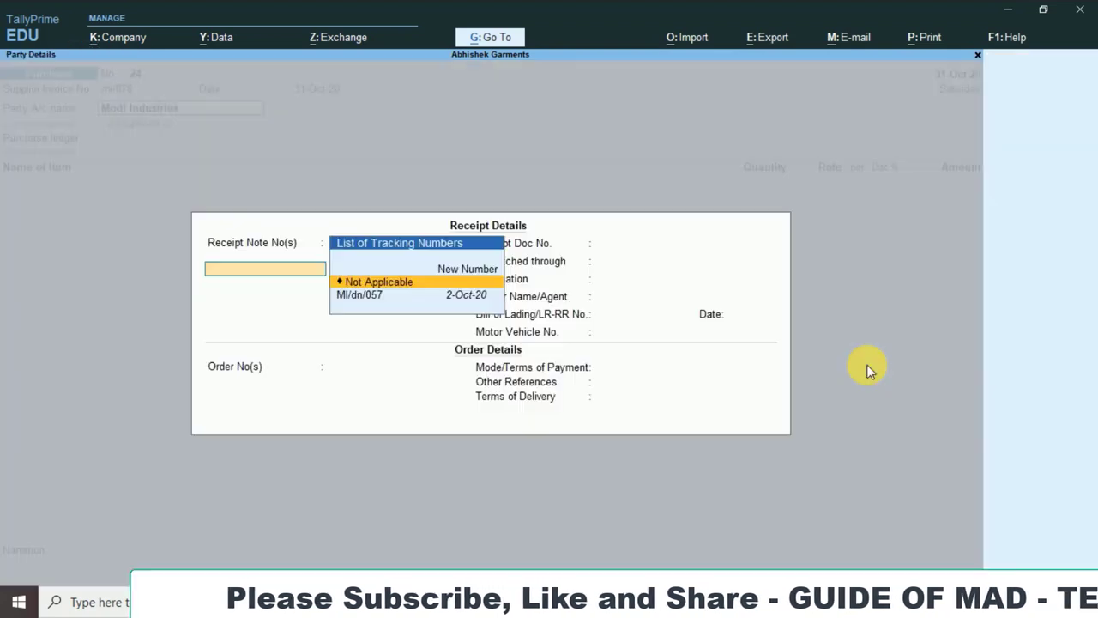
key("Return")
key("Return")
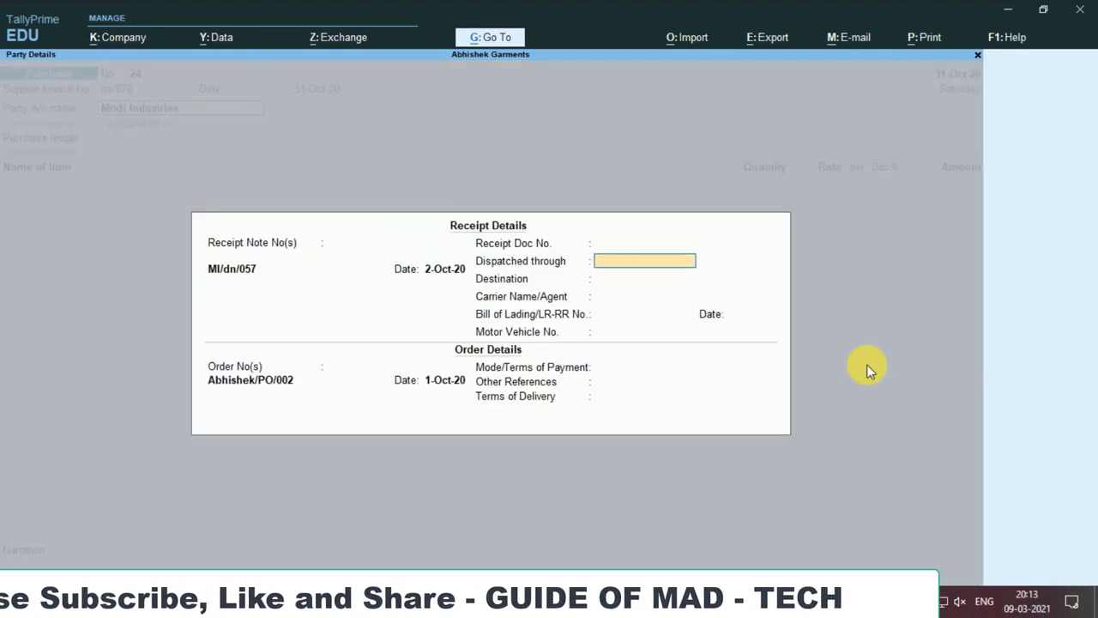
- Leave the remaining receipt and order details blank, and accept the Modi Industries party details with Purchase A/c as the ledger
key("Return")
key("Return")
key("Return")
key("Return")
key("Return")
key("Return")
key("Return")
key("Return")
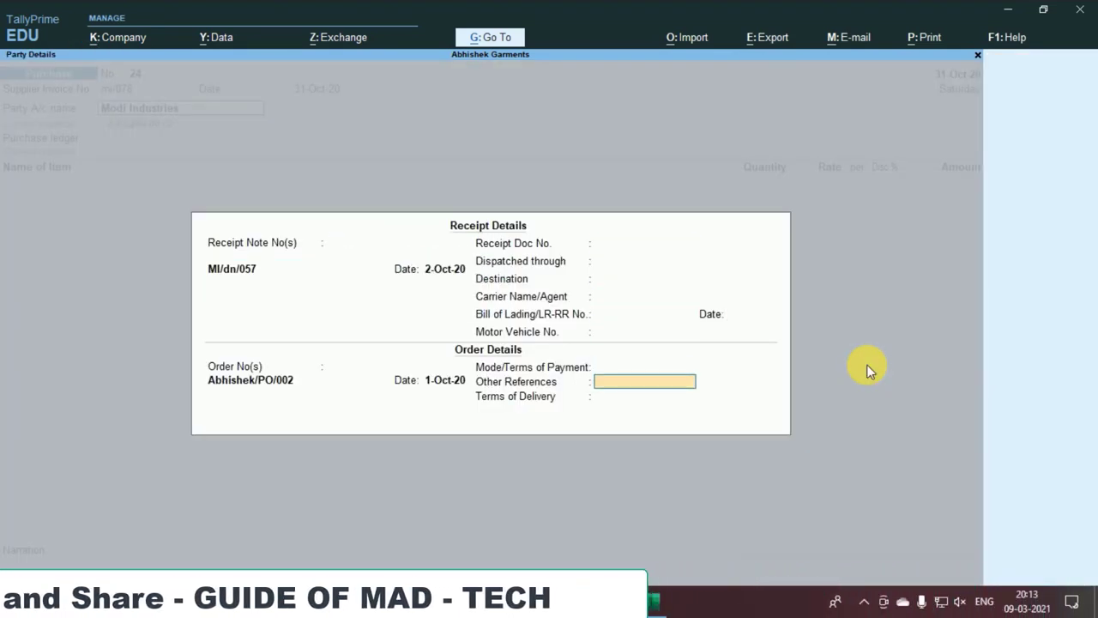
key("Return")
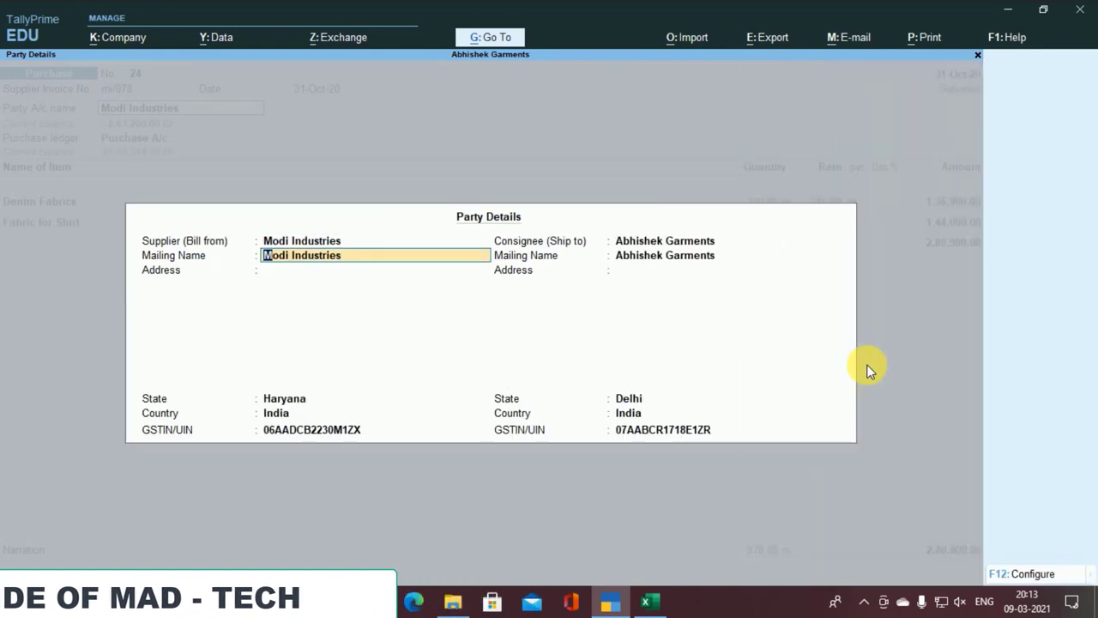
key("ctrl+a")
key("Return")
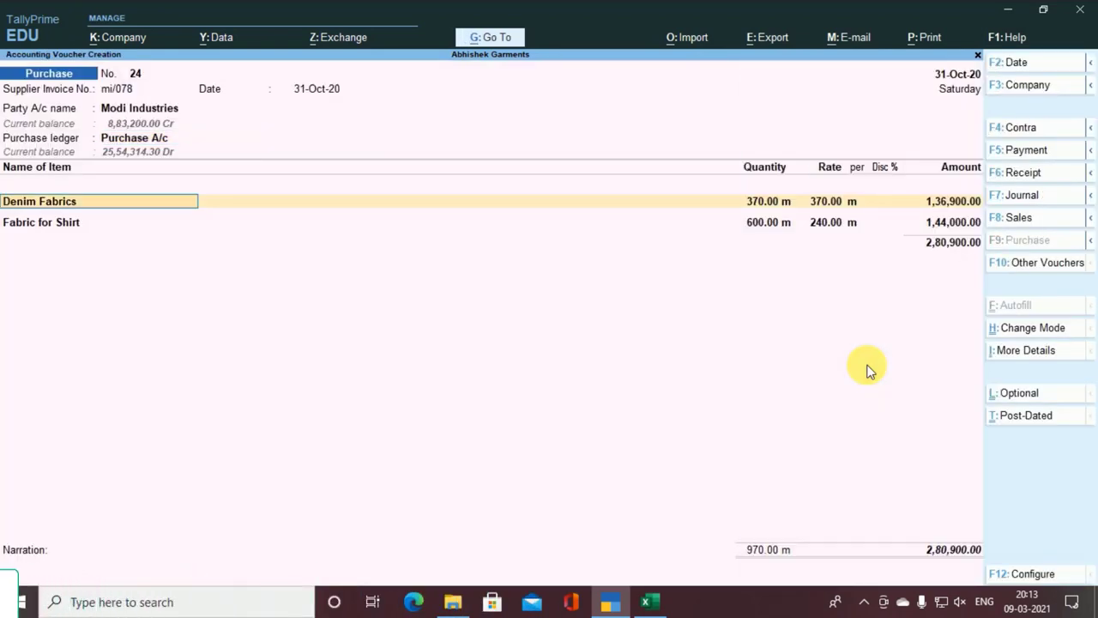
- Check transaction 85 in the Excel worksheet and set the Denim Fabrics rate to 380 per metre, keeping the quantity
key("alt+Tab")
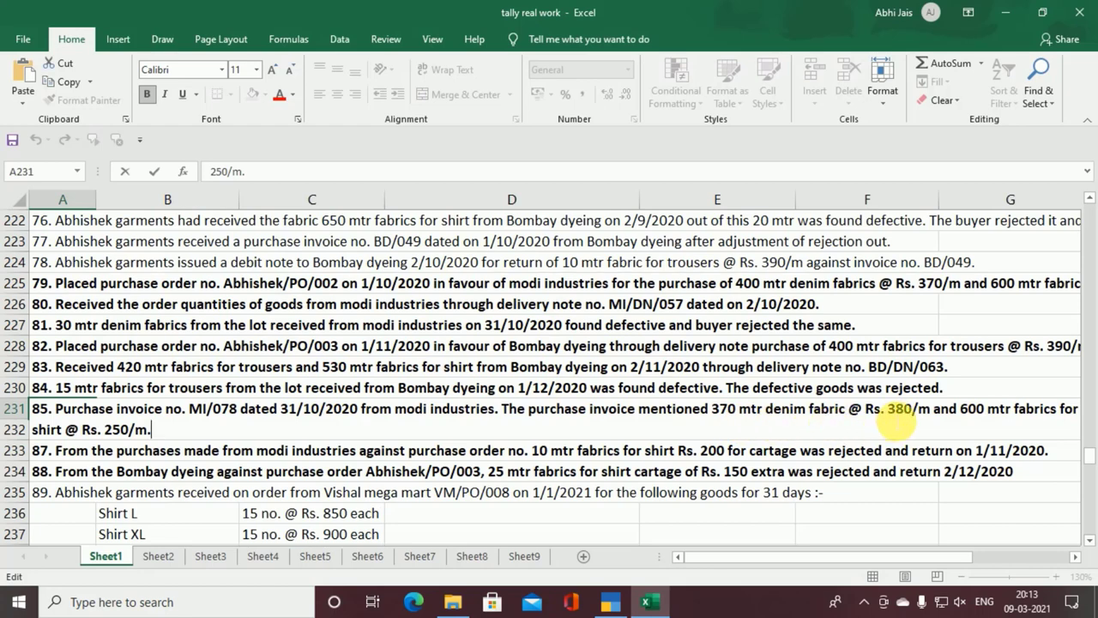
key("alt+Tab")
key("Return")
key("Return")
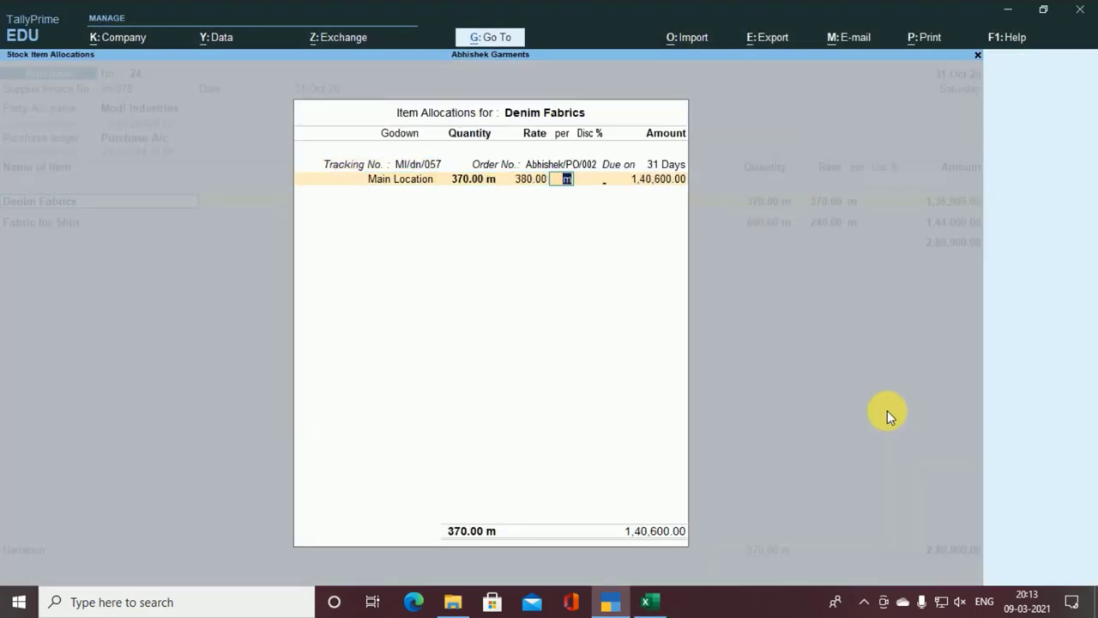
key("Return")
key("Return")
key("Return")
key("Return")
key("Return")
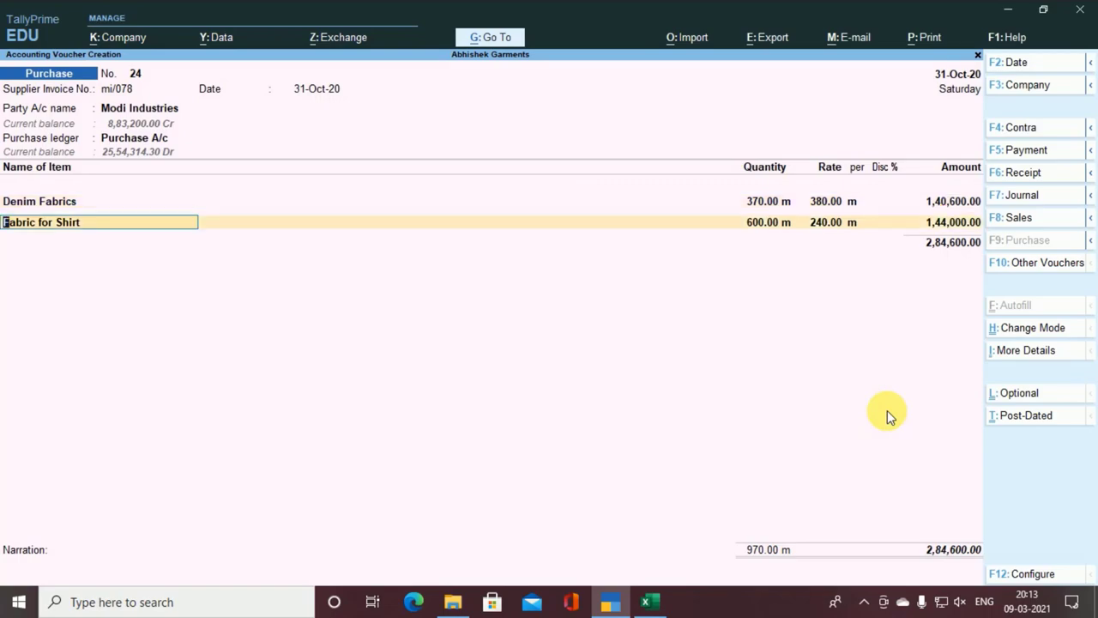
- Check transaction 85 in the Excel worksheet again, set the Fabric for Shirt rate to 250 per metre, and end the item list
key("alt+Tab")
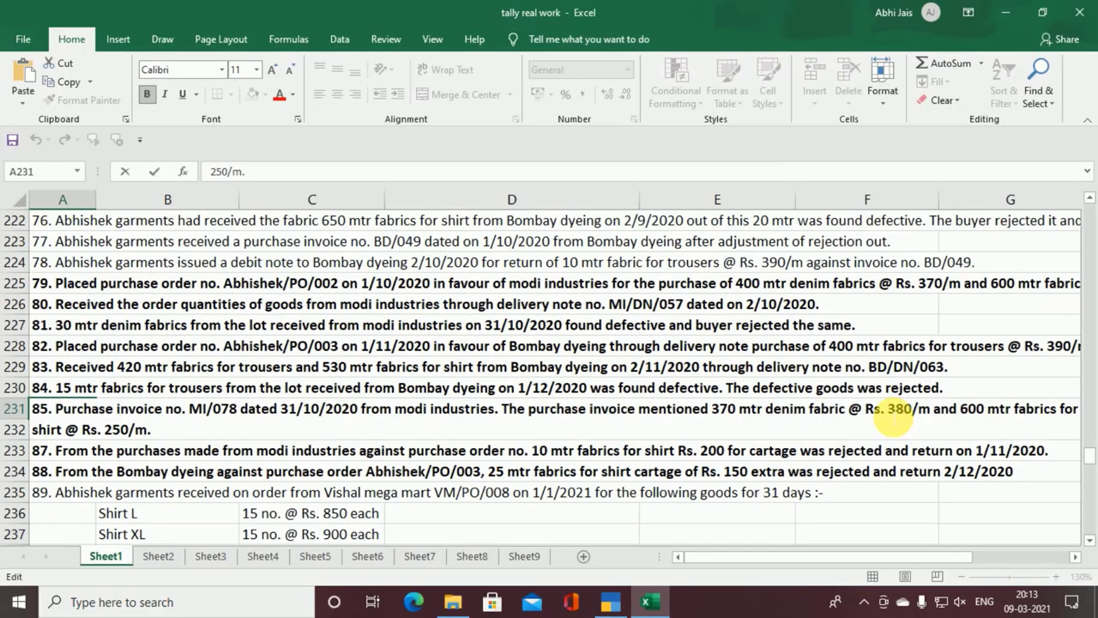
key("alt+Tab")
key("Return")
key("Return")
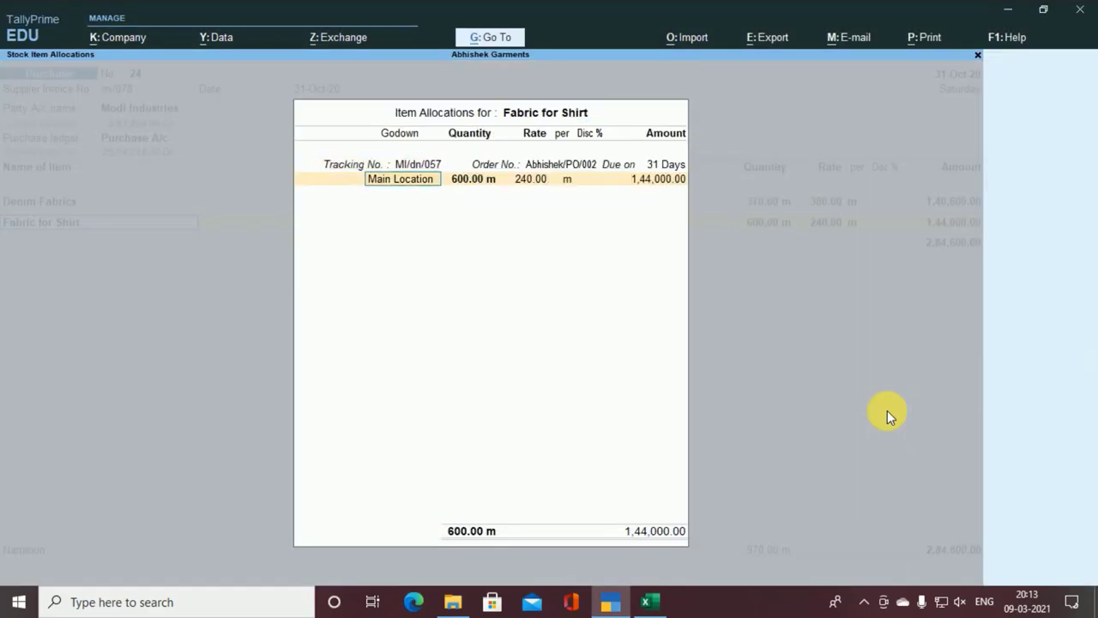
key("Return")
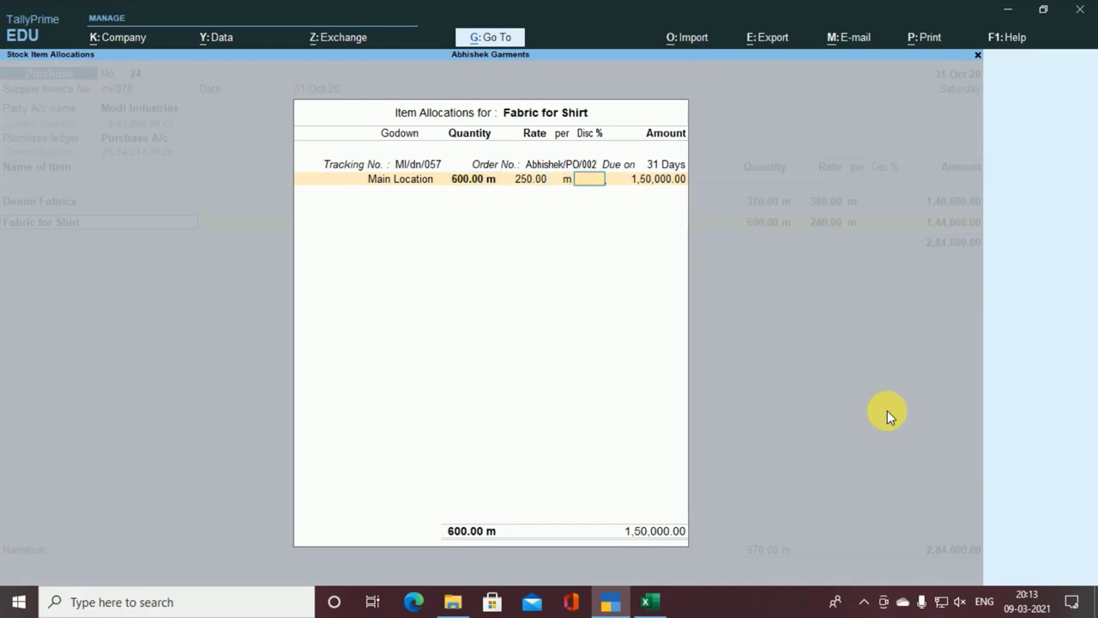
key("Return")
key("Return")
key("Return")
key("Return")
key("Return")
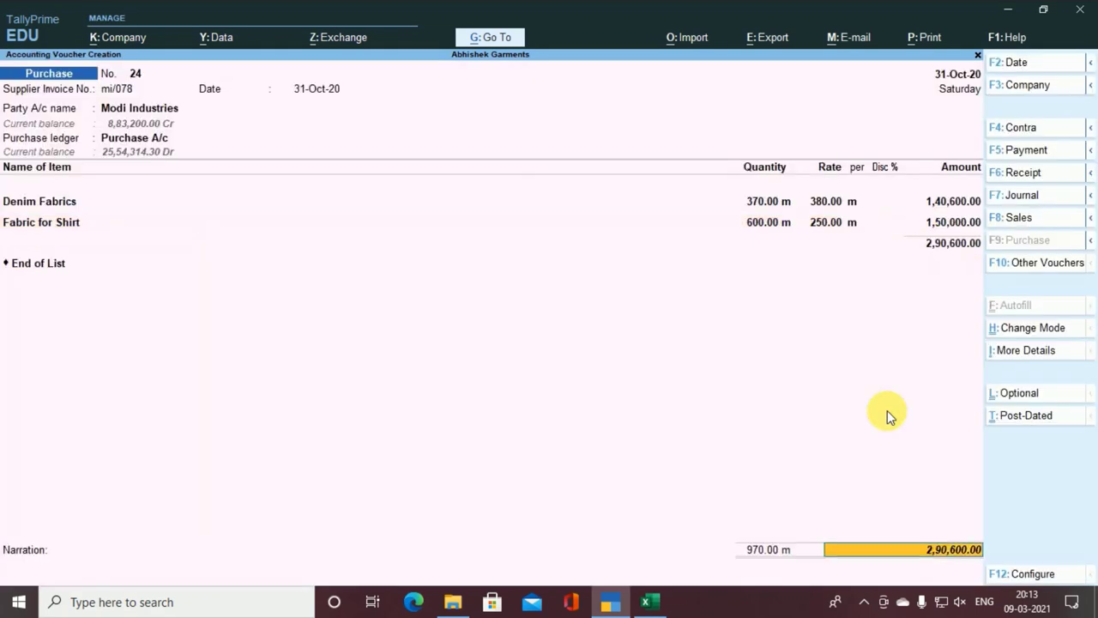
- Accept the bill-wise details and save the Modi Industries purchase voucher without a narration
key("Return")
key("Return")
key("Return")
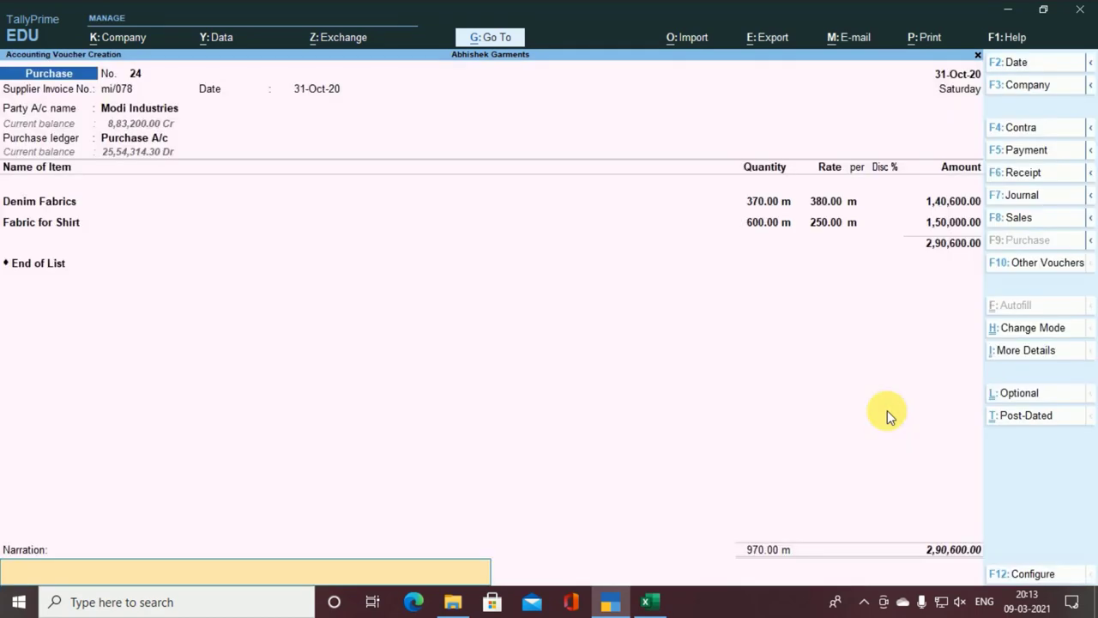
key("Return")
key("Return")
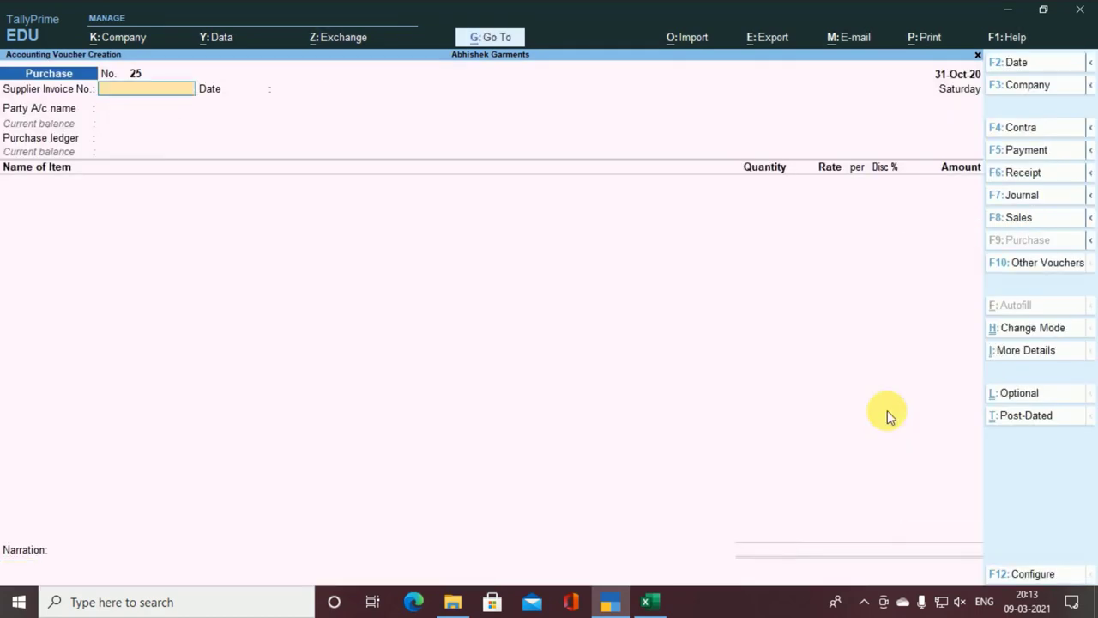
- Read transaction 86 in full in the Excel worksheet and set the new Purchase voucher's date in TallyPrime to 1-Dec-20
key("alt+Tab")
key("Escape")
key("ctrl+c")
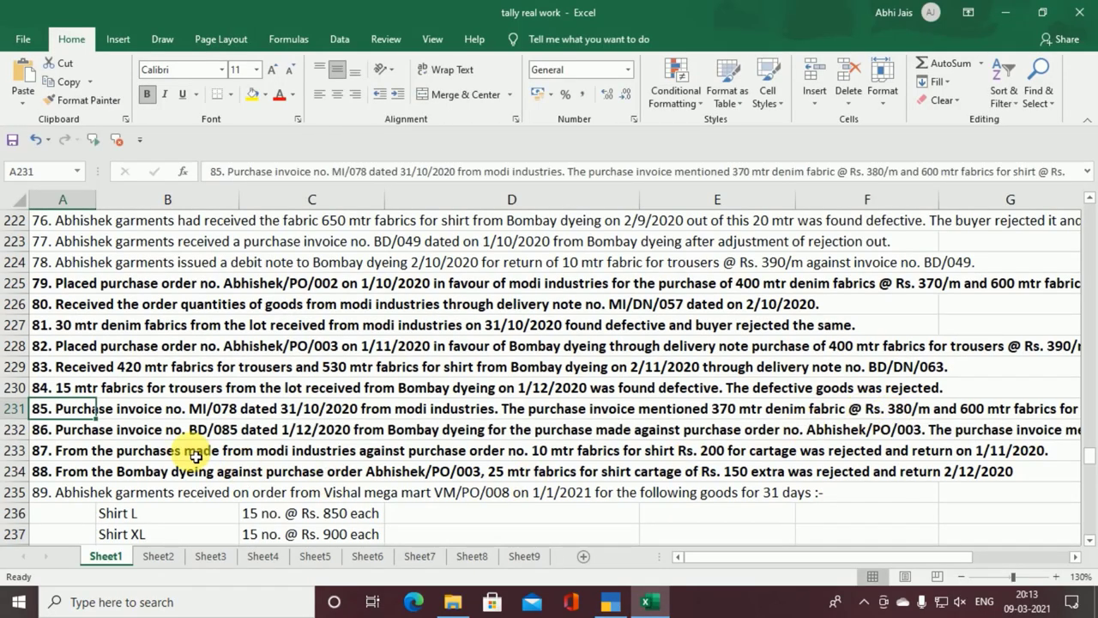
left_click(64, 435)
double_click(64, 435)
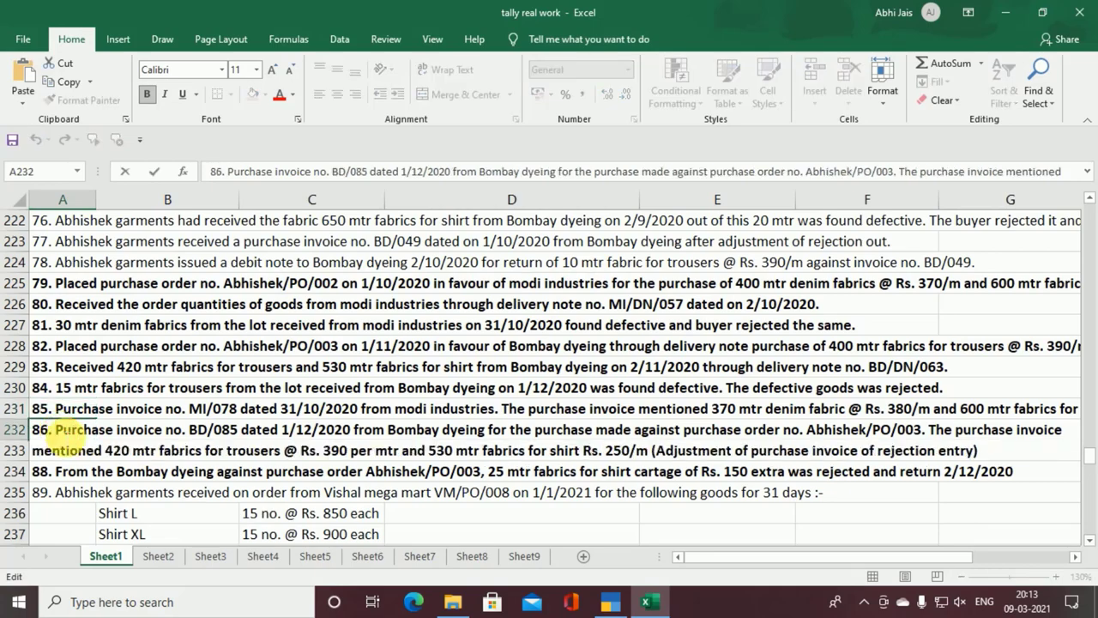
key("alt+Tab")
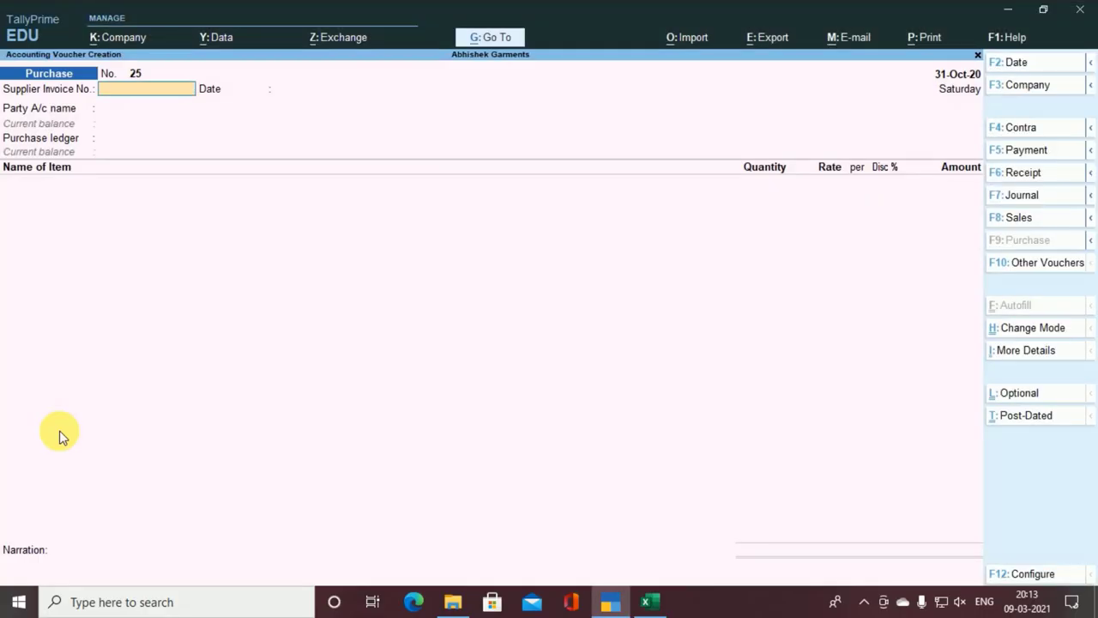
key("alt+Tab")
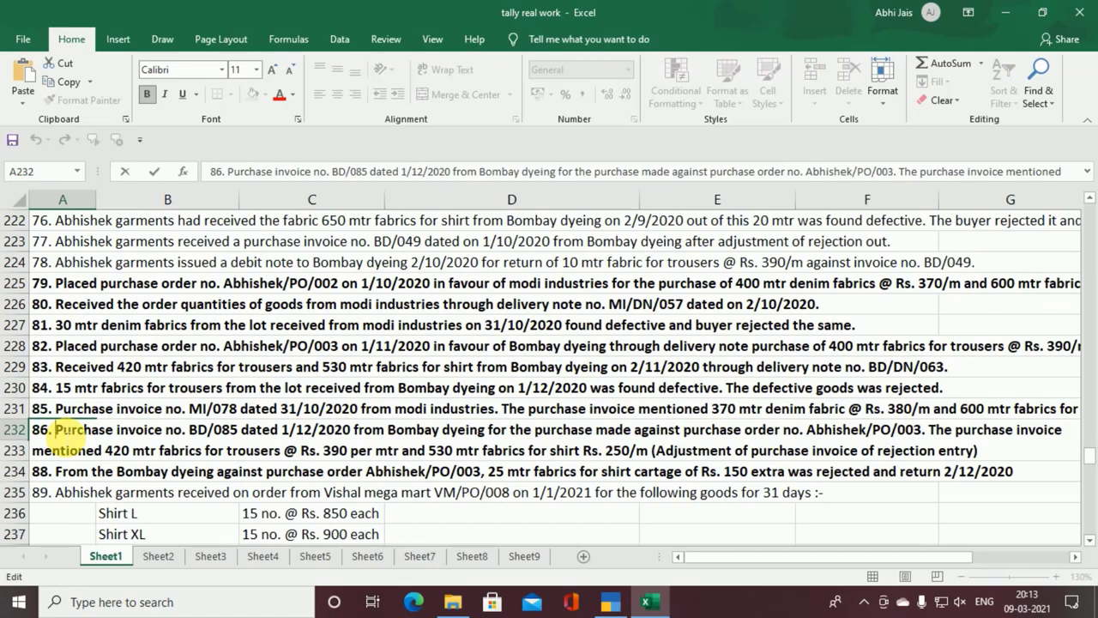
key("alt+Tab")
key("F2")
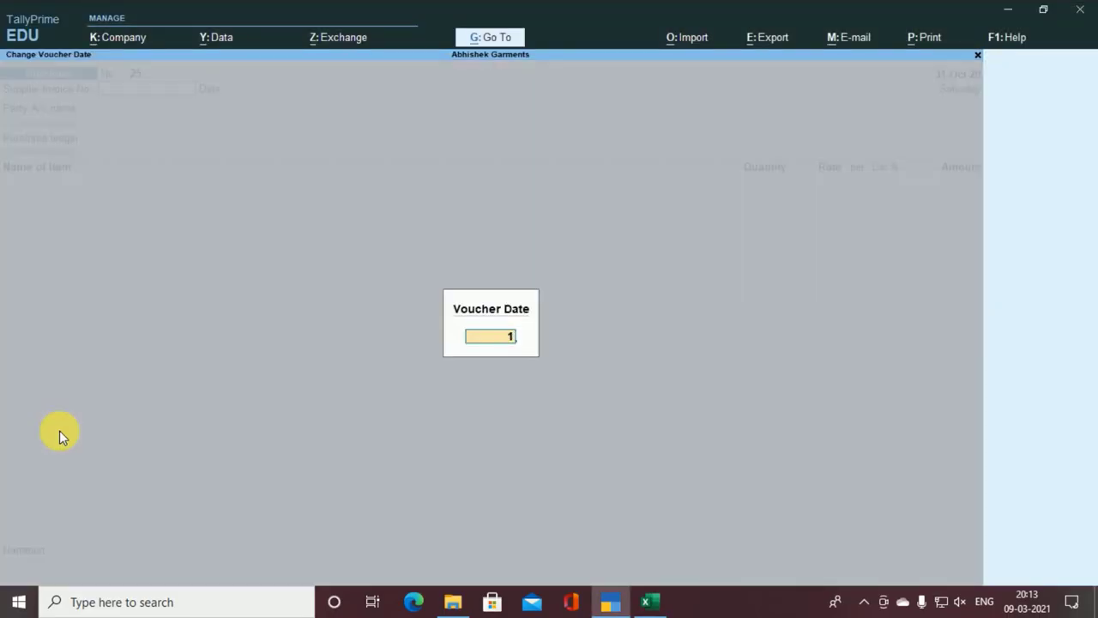
type("1.12")
key("Return")
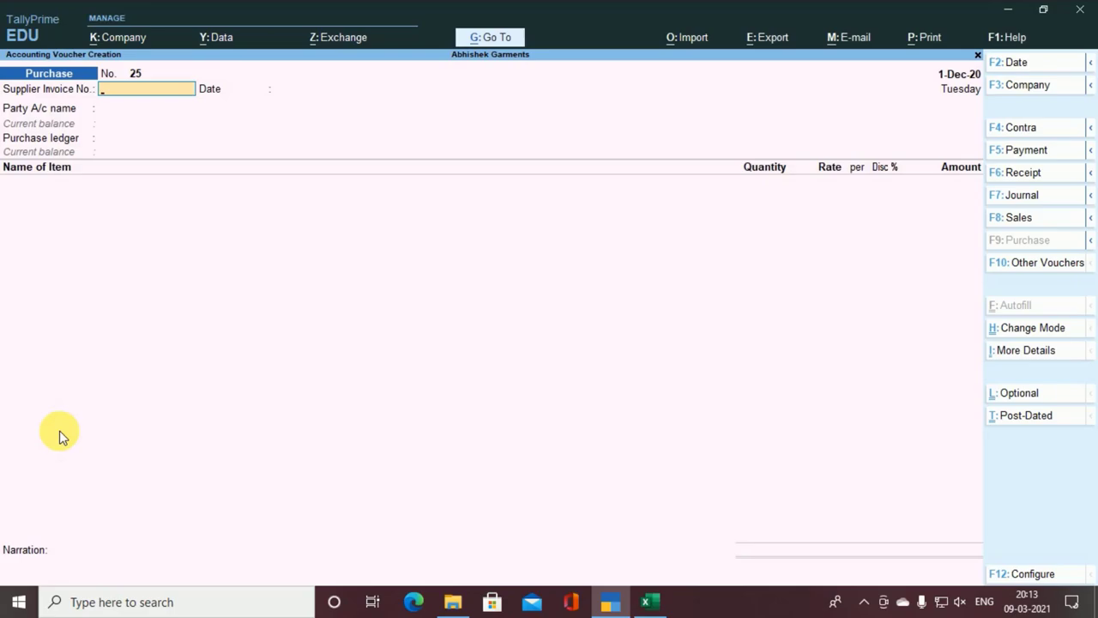
- Enter the supplier invoice number from transaction 86 in the purchase voucher and keep the invoice date 1-Dec-20
key("alt+Tab")
key("alt+Tab")
type("bd/085")
key("Return")
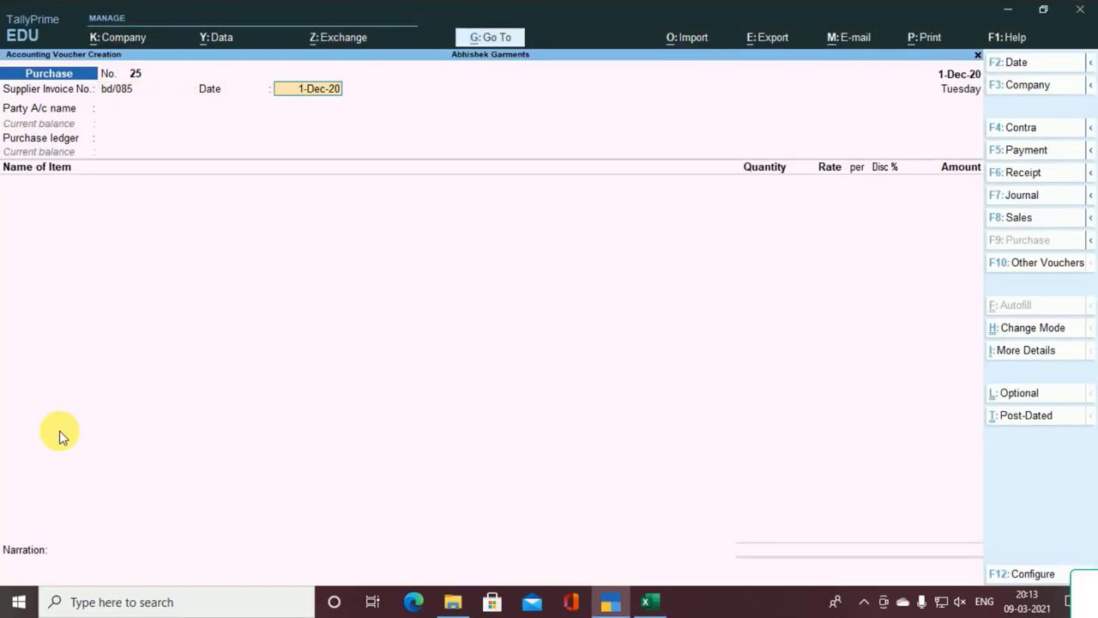
key("Return")
- Select Bombay Deying as the party, link the receipt note dated 2-Nov-20, and keep Purchase A/c as the ledger
key("Return")
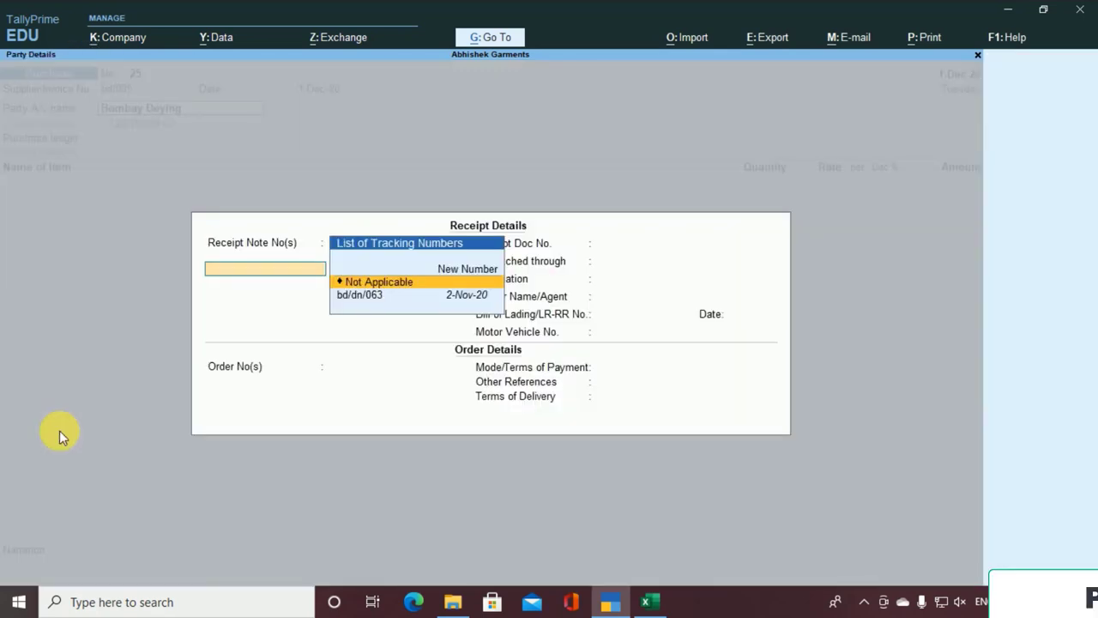
key("Down")
key("Return")
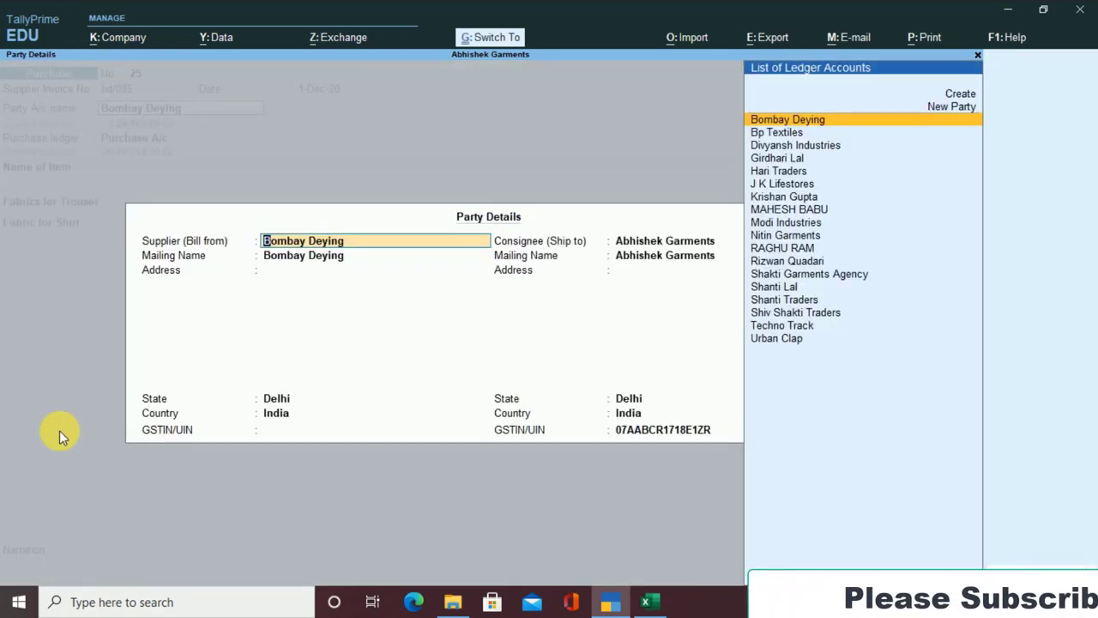
key("ctrl+a")
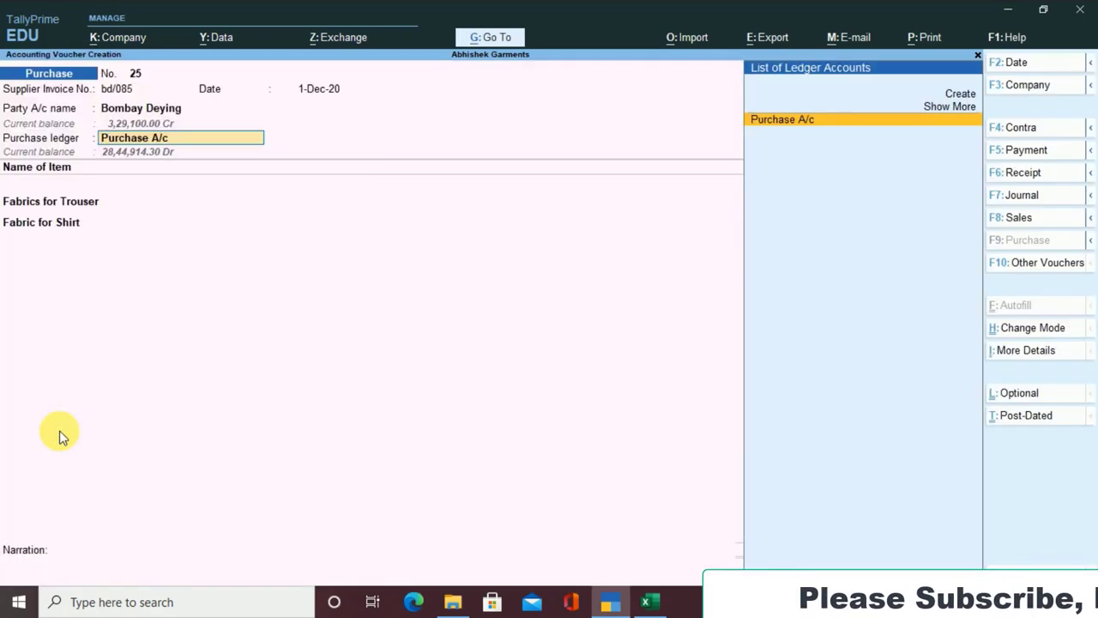
key("Return")
- Set the Fabrics for Trouser quantity to 420 m as stated in transaction 86, keeping the tracking number and the rate of 390
key("Return")
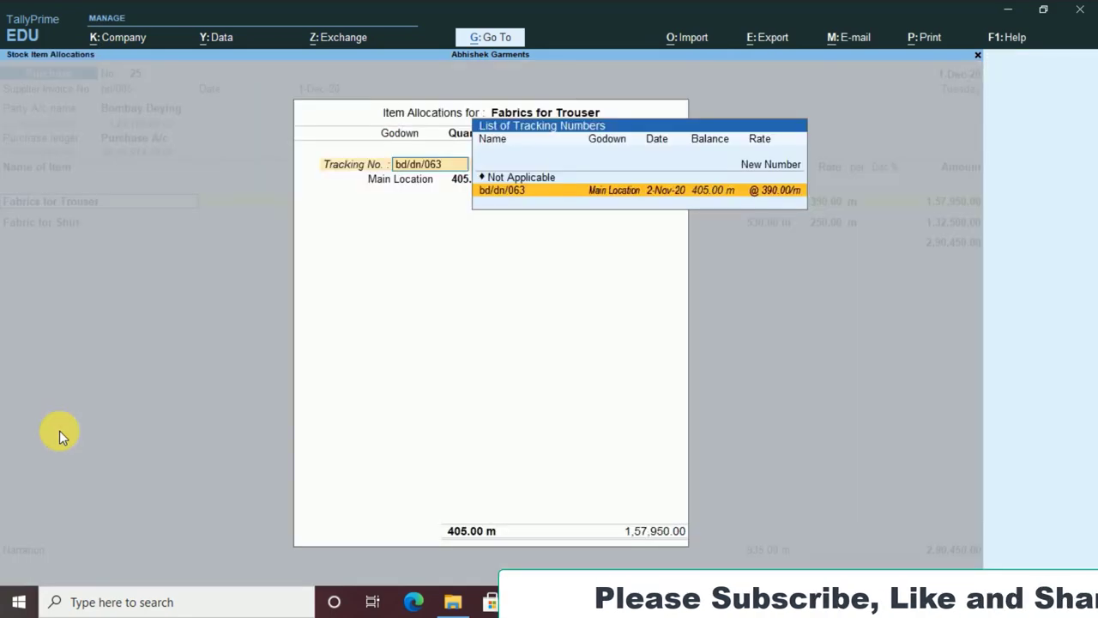
key("Return")
key("Return")
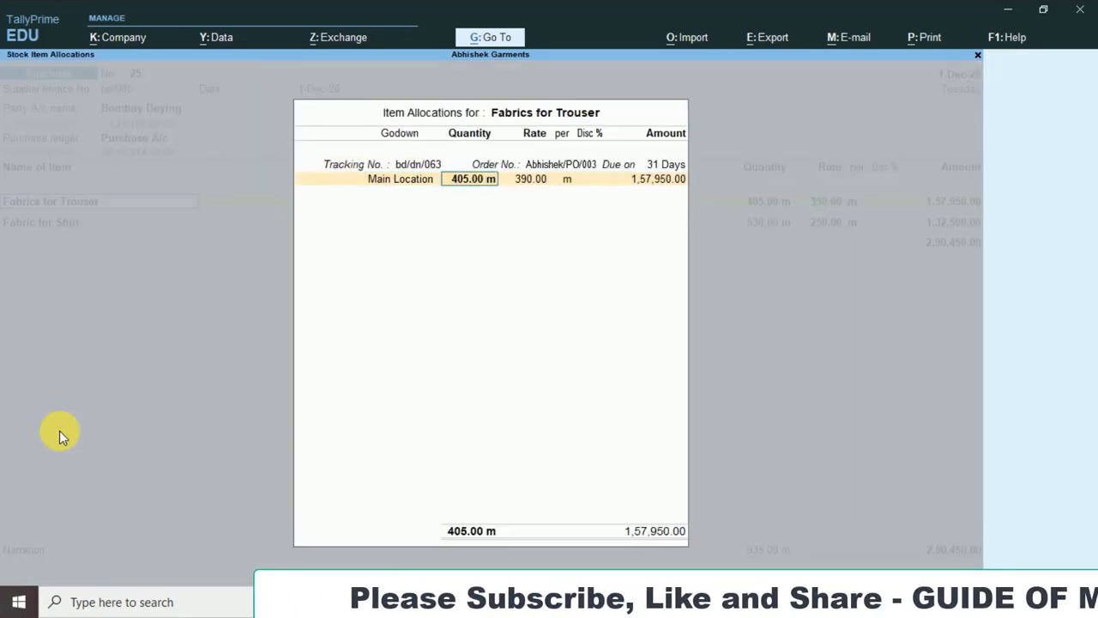
key("alt+Tab")
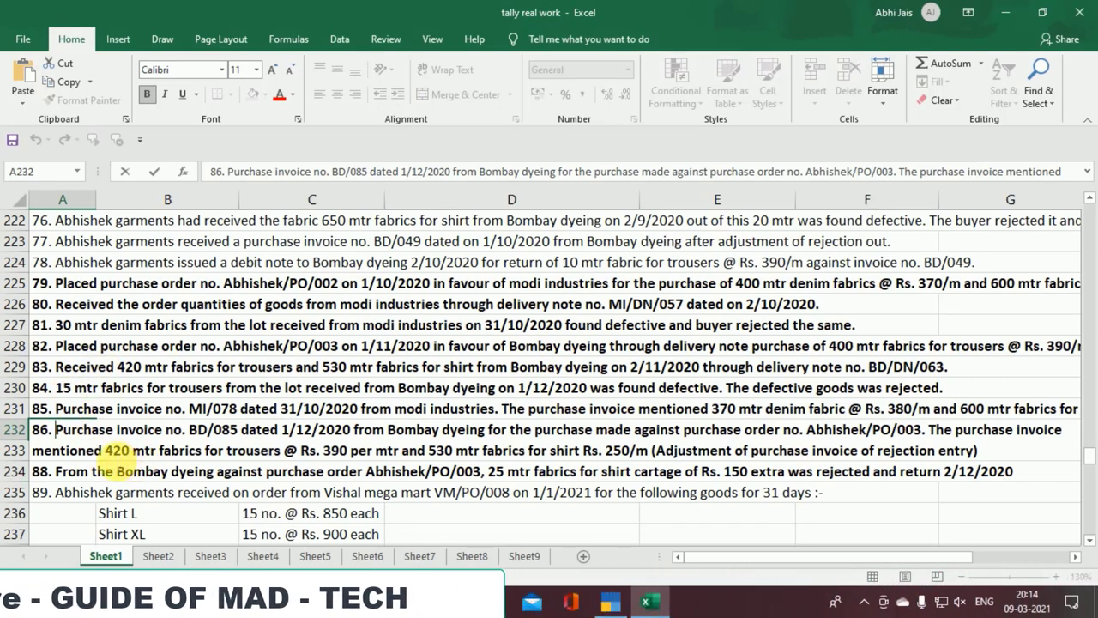
key("alt+Tab")
type("420")
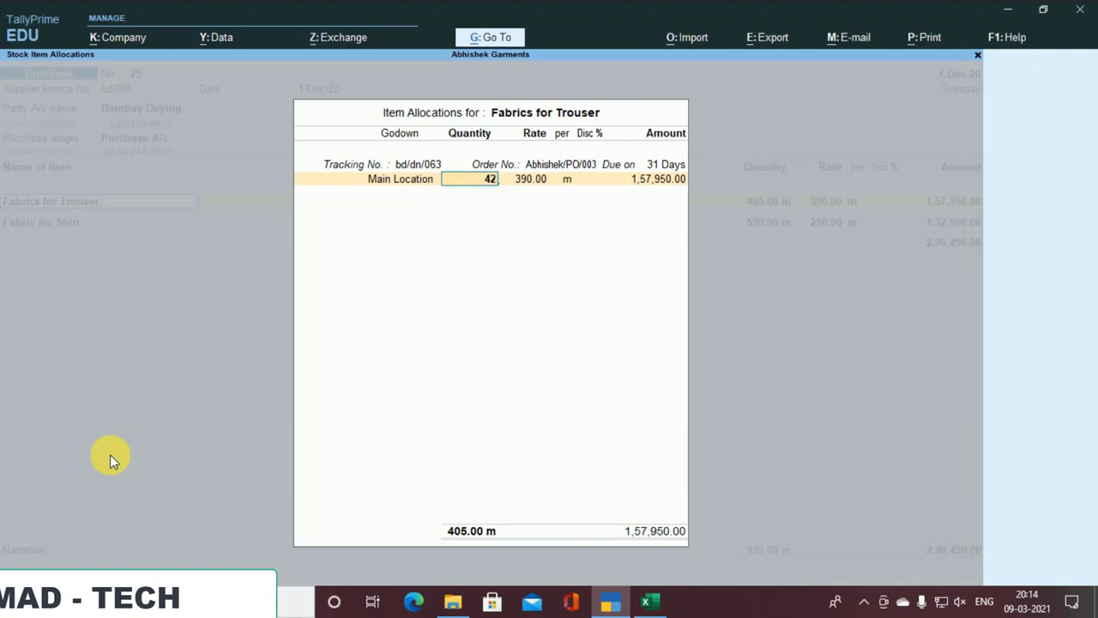
key("Return")
key("Return")
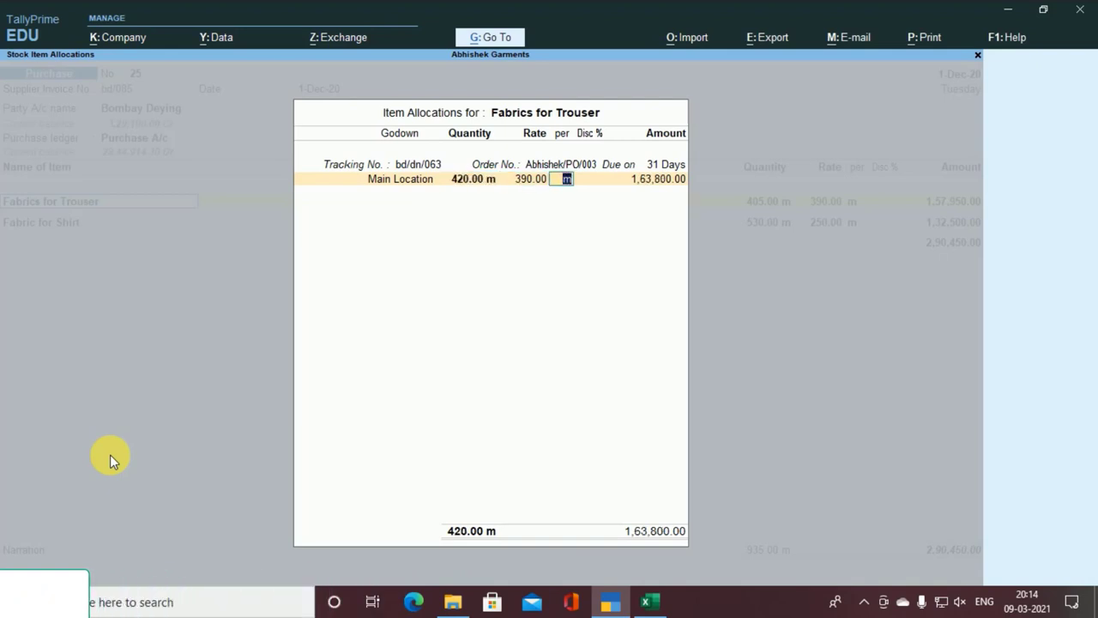
key("alt+Tab")
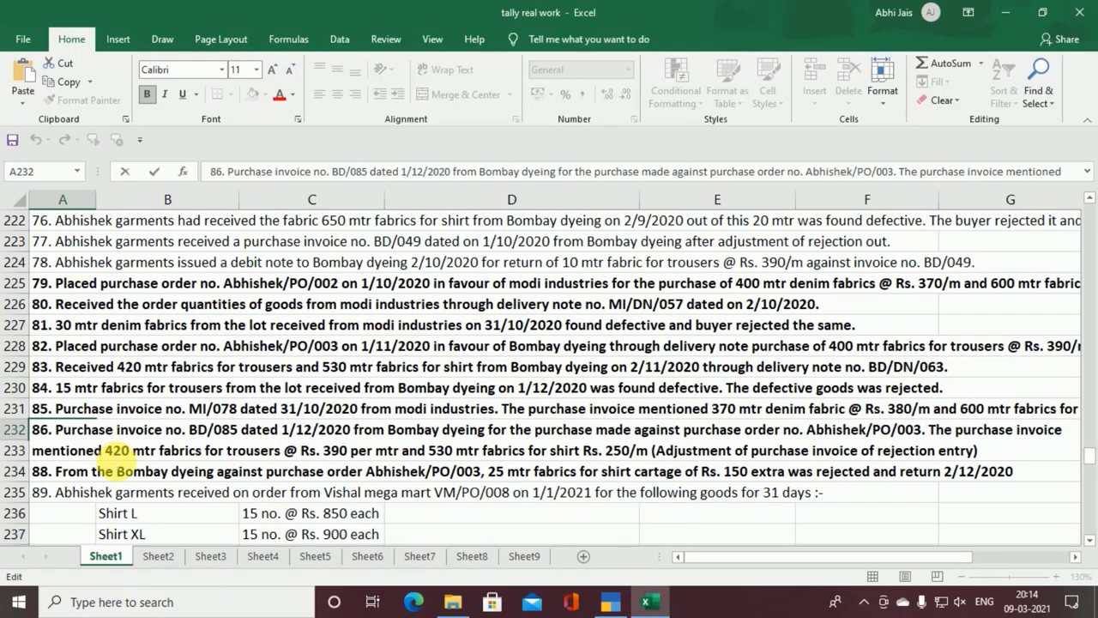
key("alt+Tab")
key("Return")
key("Return")
- Accept the Fabric for Shirt allocation at 530 m and a rate of 250, and end the item list
key("Return")
key("Return")
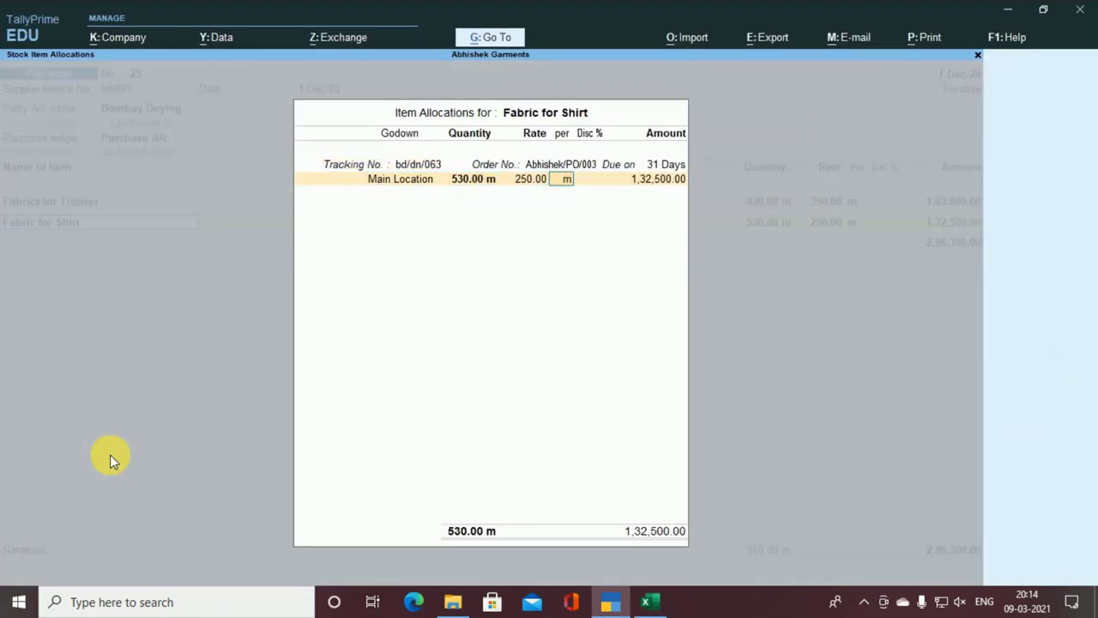
key("Return")
key("Return")
key("Return")
key("Return")
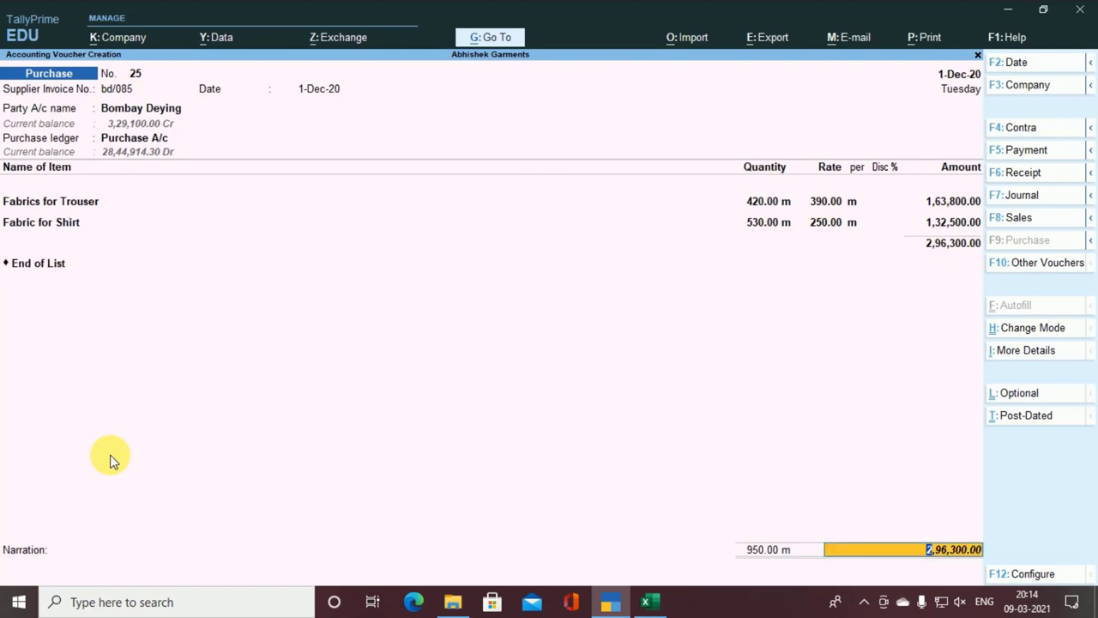
- Accept the new bill reference for Bombay Deying, save the purchase voucher without a narration, and switch back to the Excel worksheet
key("Return")
key("Return")
key("Return")
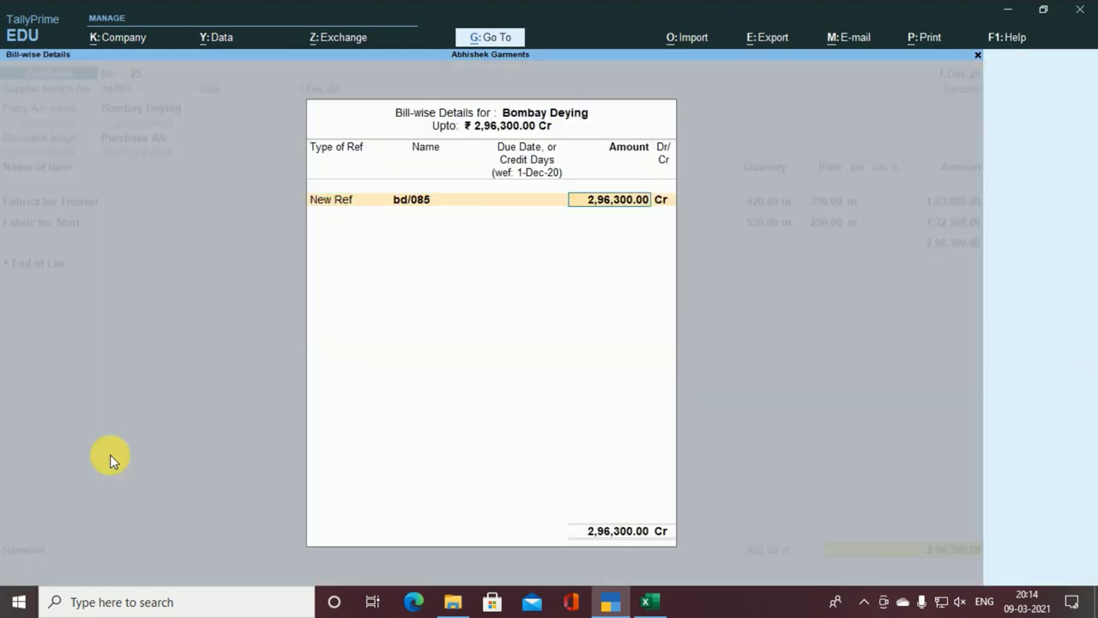
key("Return")
key("Return")
key("Return")
key("Return")
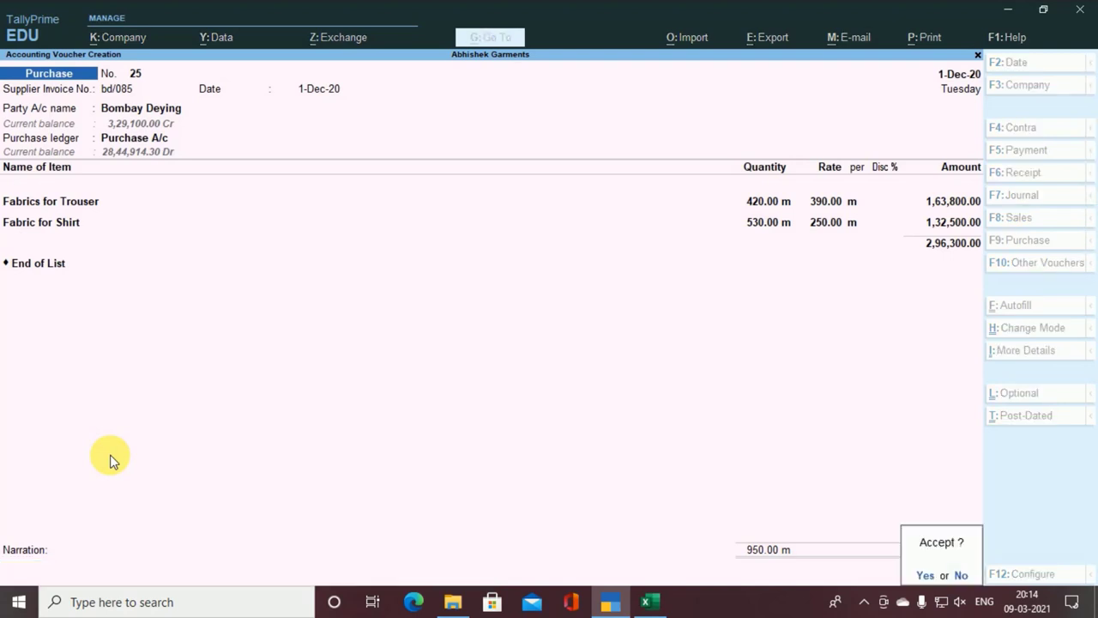
key("Return")
key("alt+Tab")
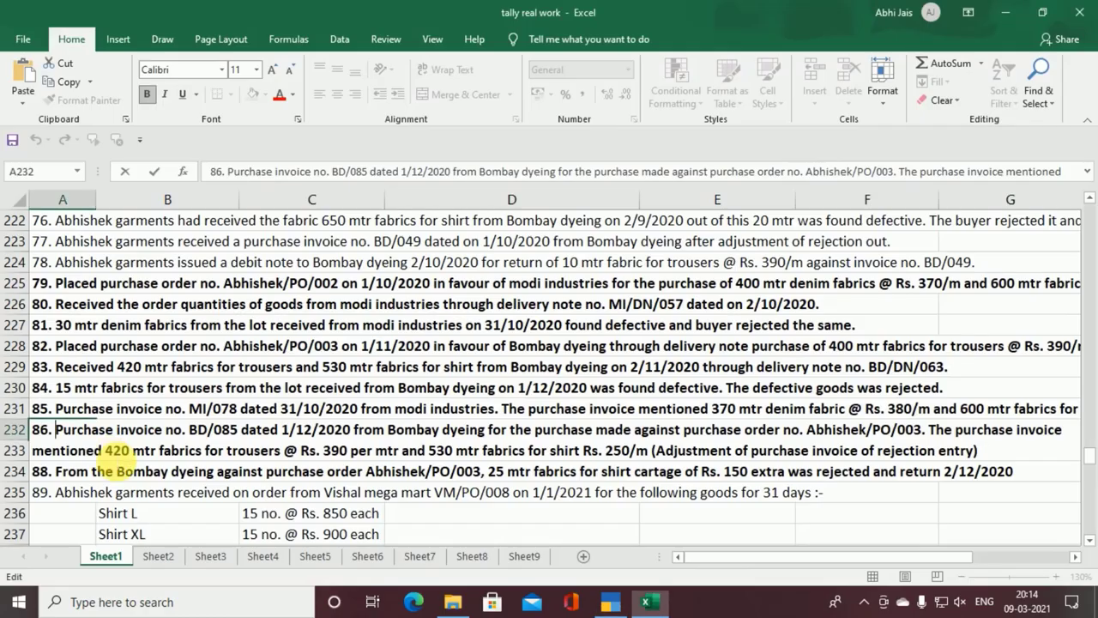
- Leave the transaction 86 cell, open transaction 87 in cell A233 to read the Modi Industries return, and switch to TallyPrime
key("Escape")
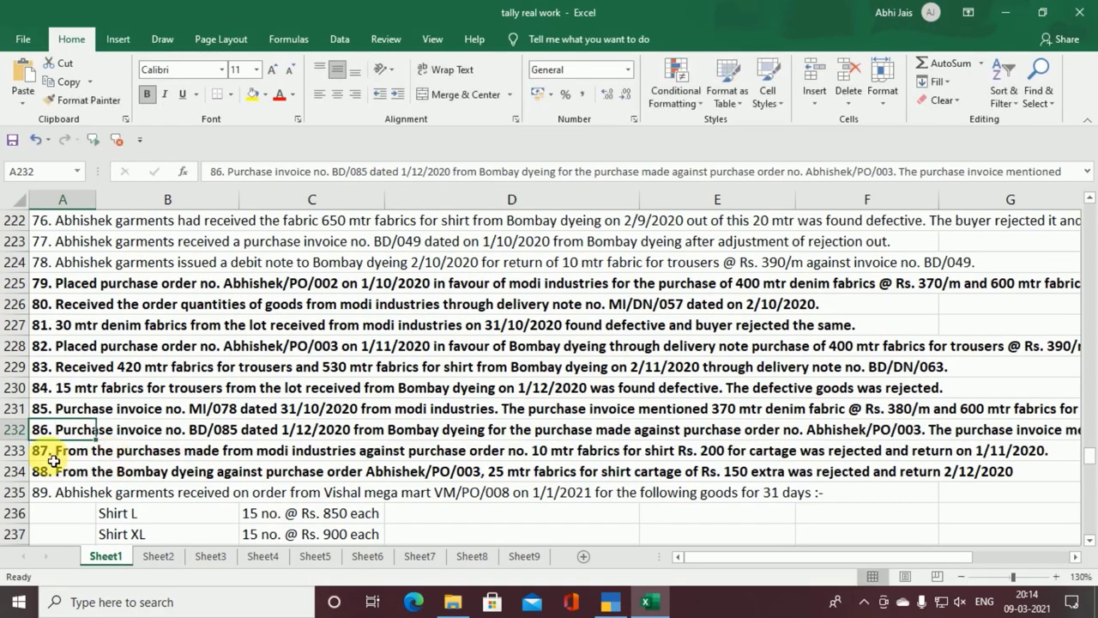
left_click(53, 461)
double_click(51, 455)
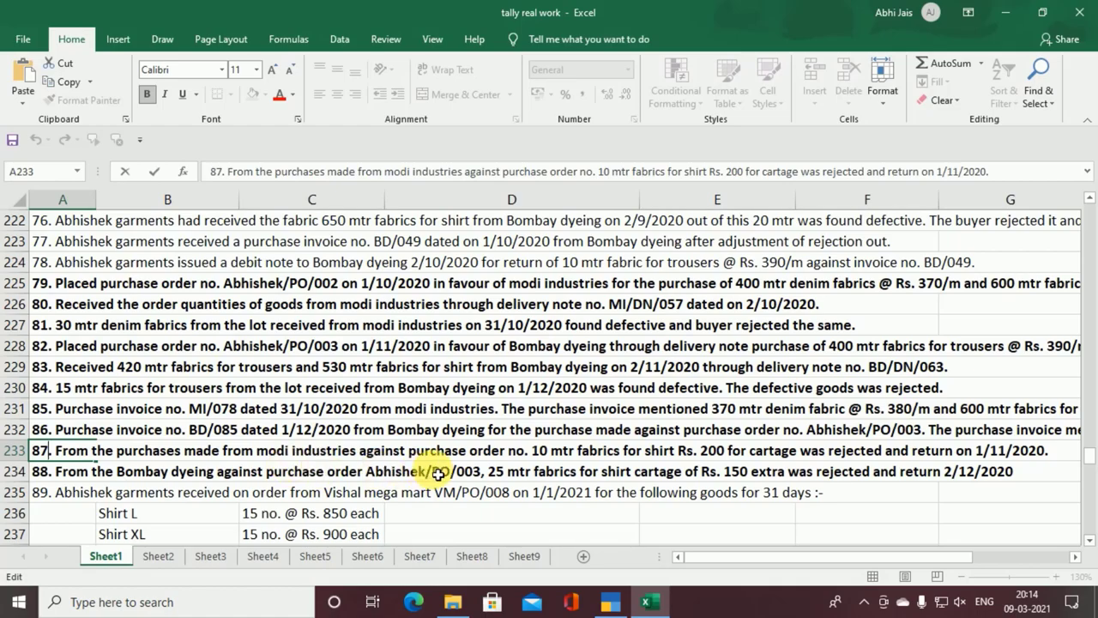
key("alt+Tab")
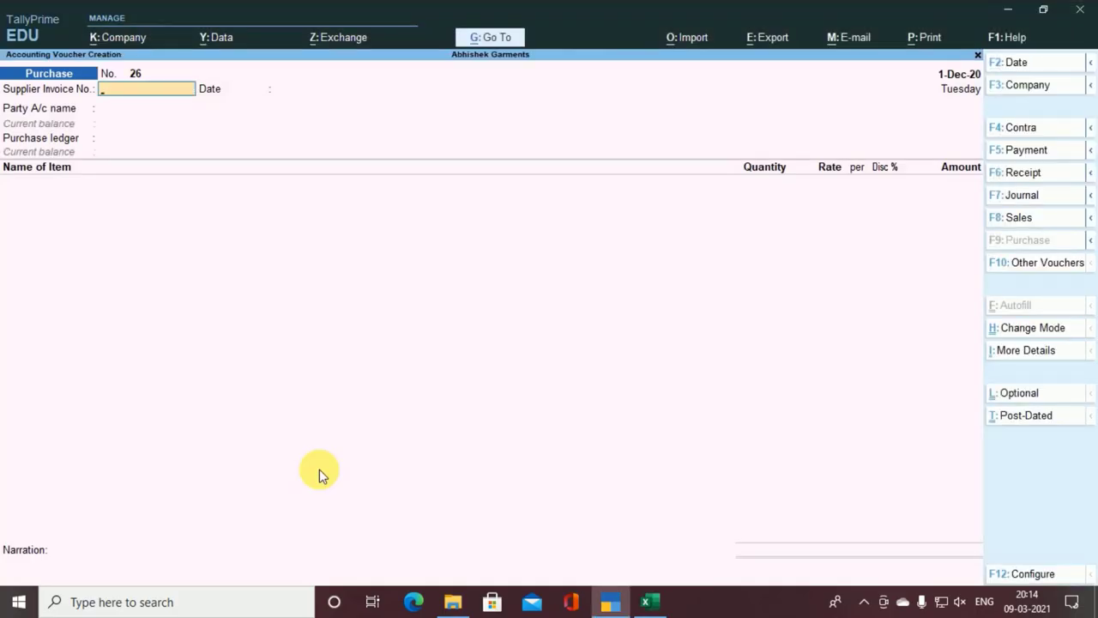
key("ctrl+F9")
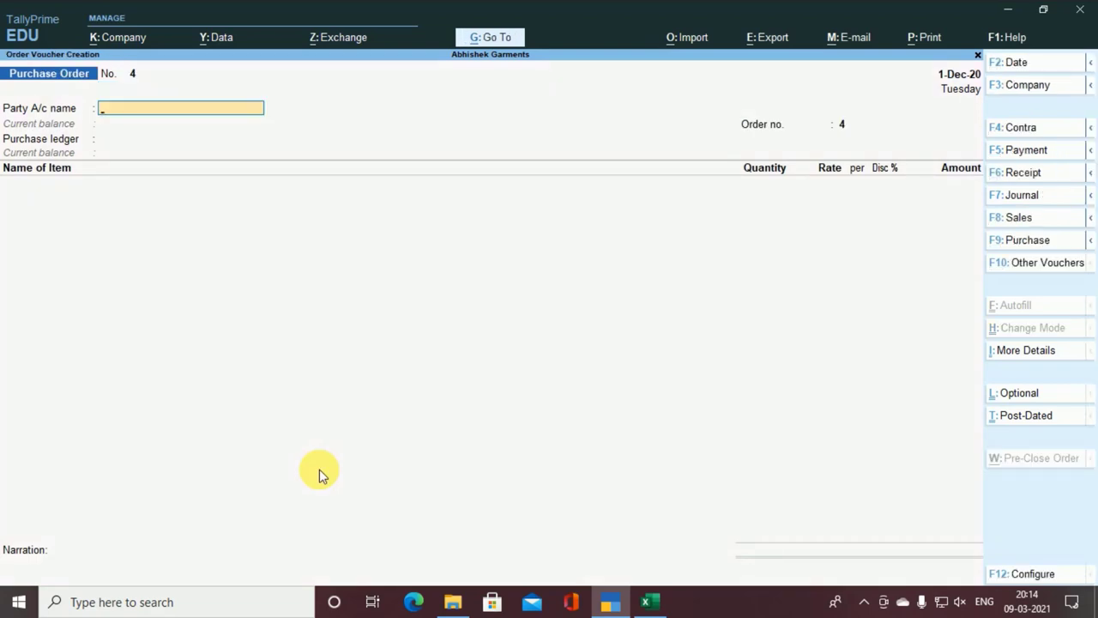
key("ctrl")
key("ctrl+F5")
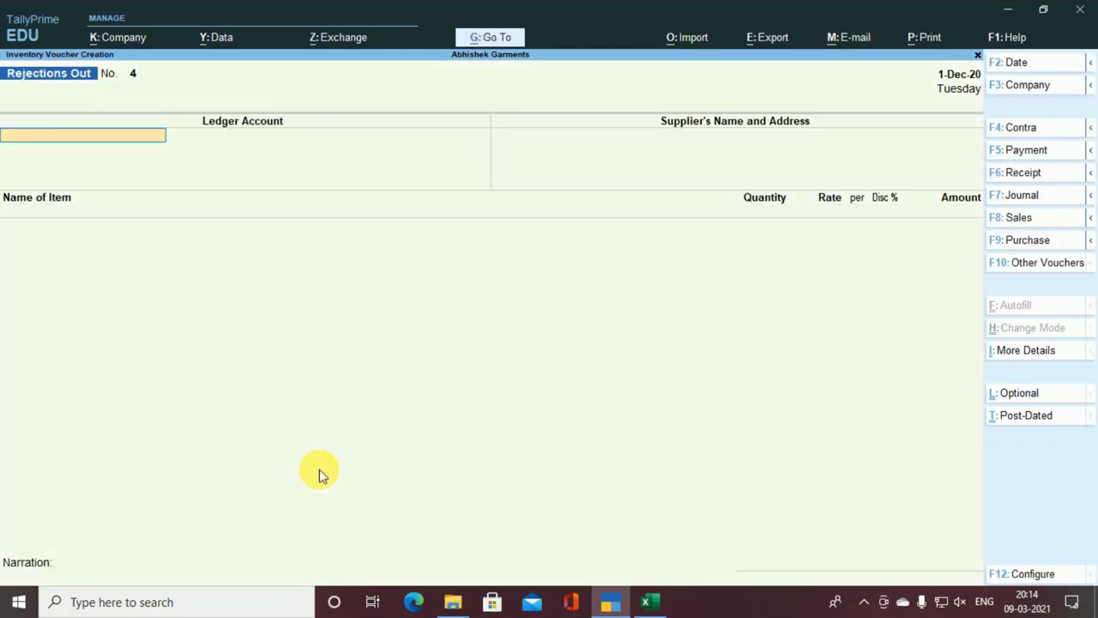
- Change the voucher type to Debit Note with the voucher class Not Applicable
key("F10")
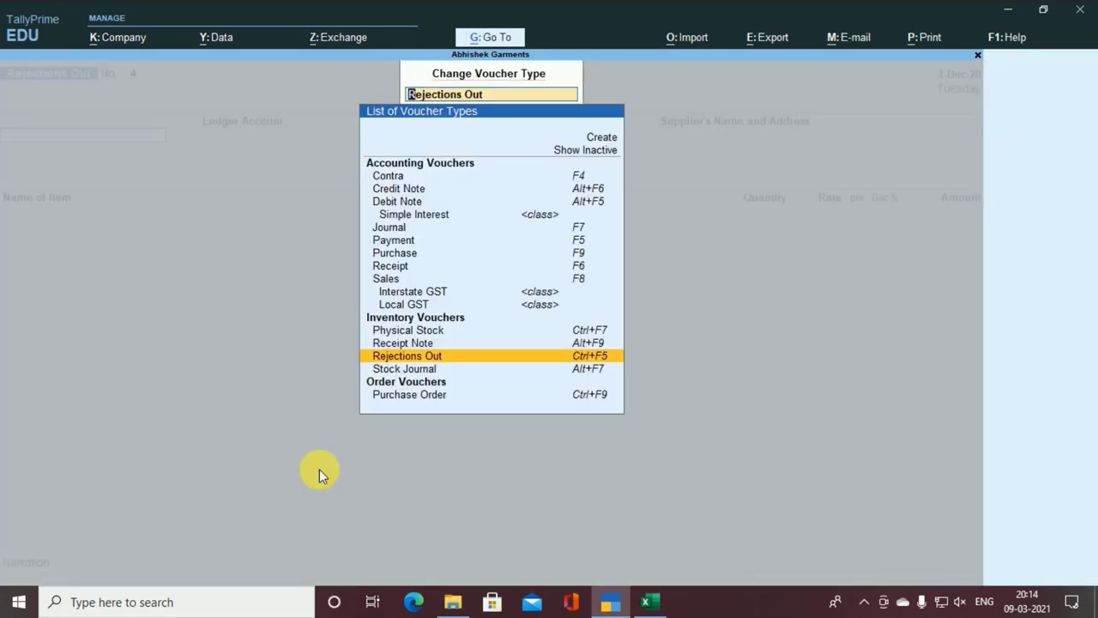
key("Up")
key("Up")
key("Up")
key("Up")
key("Up")
key("Up")
key("Up")
key("Up")
key("Up")
key("Up")
key("Up")
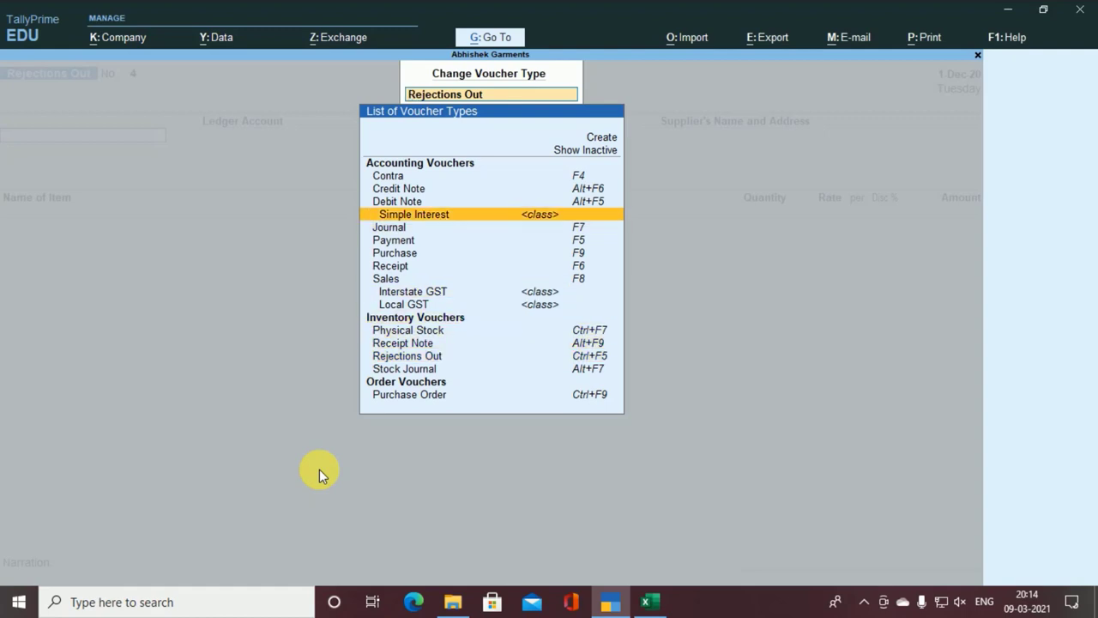
key("Up")
key("Up")
key("Down")
key("Return")
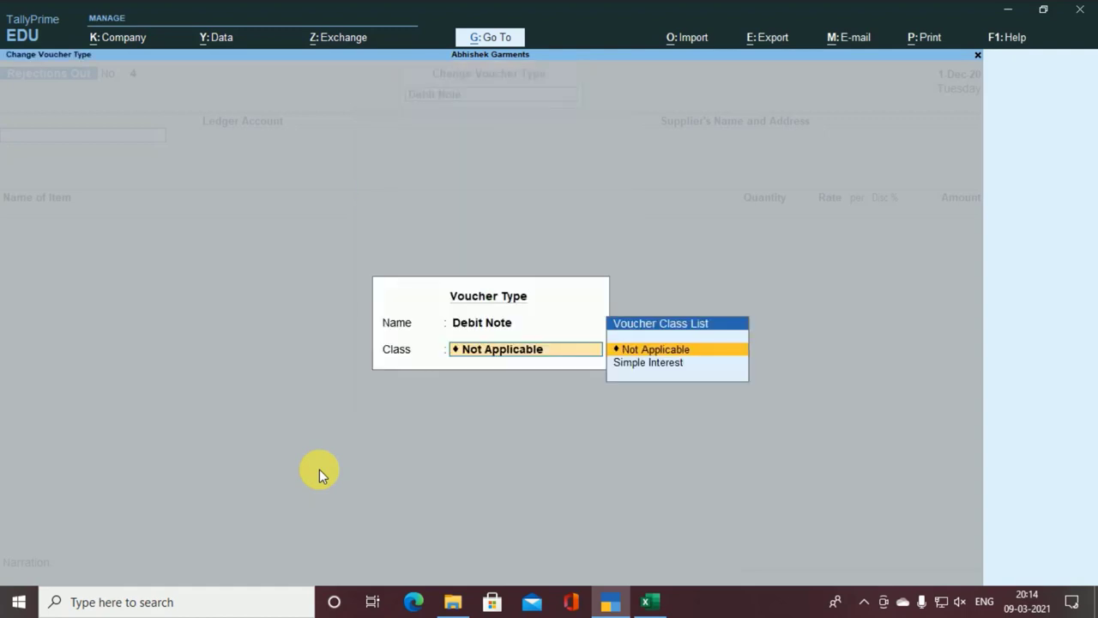
key("Return")
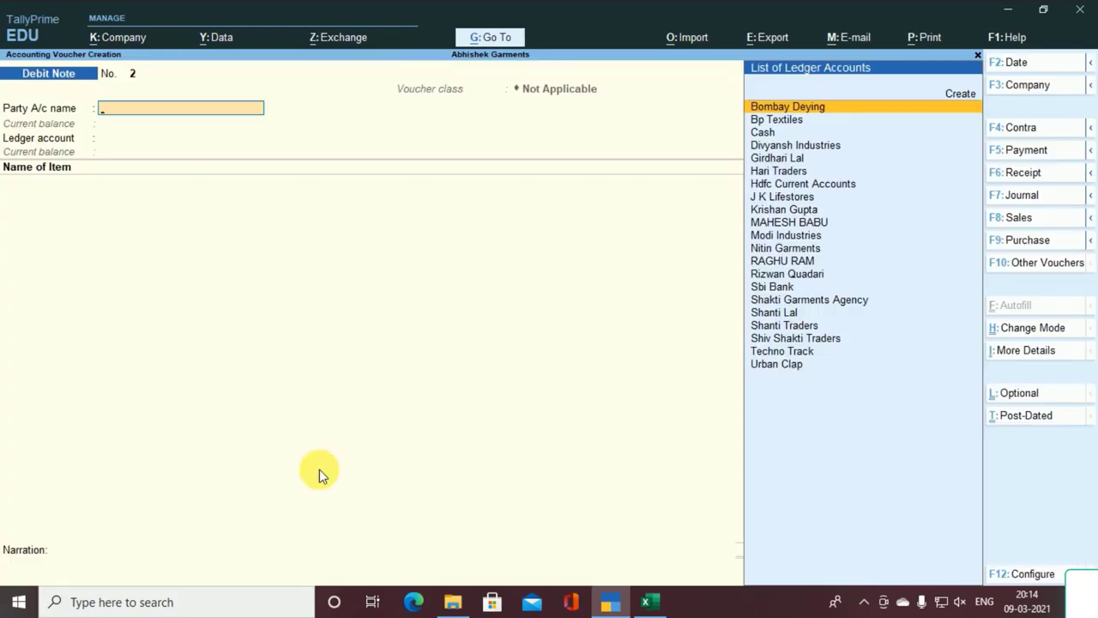
- Check the return date of transaction 87 in the Excel worksheet and set the debit note's date to 1-11
key("alt+Tab")
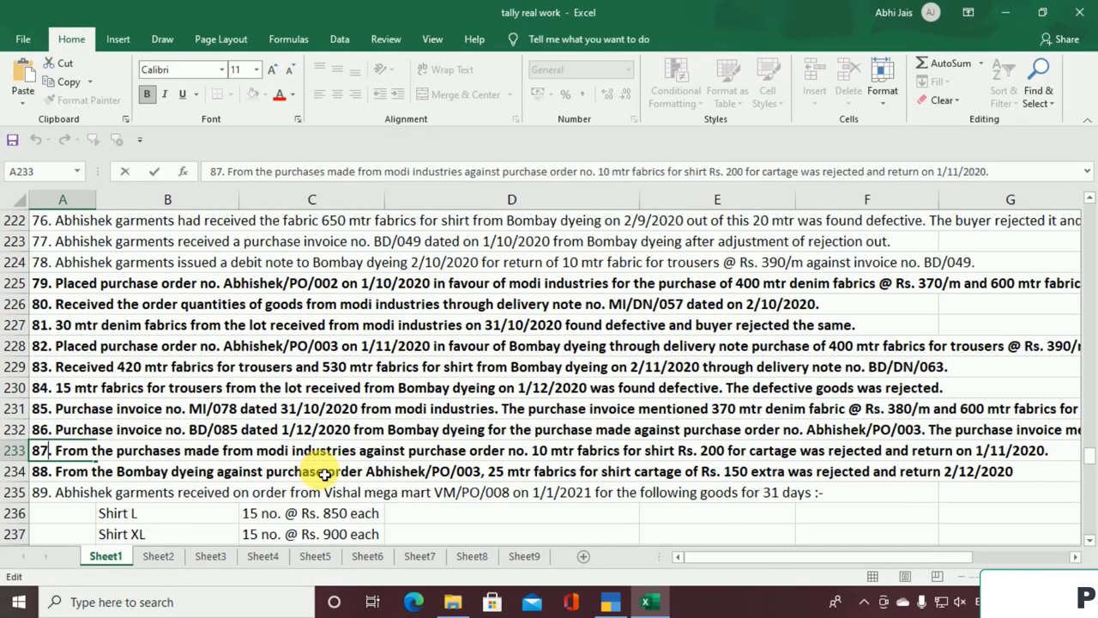
key("alt+Tab")
key("F2")
type("1")
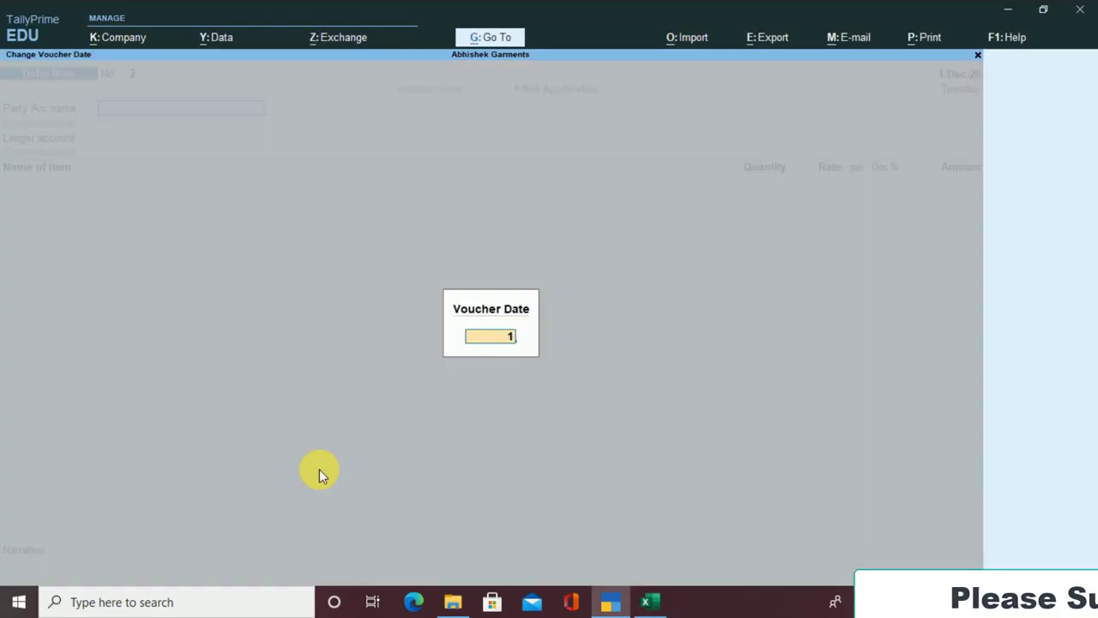
type("-11")
key("Return")
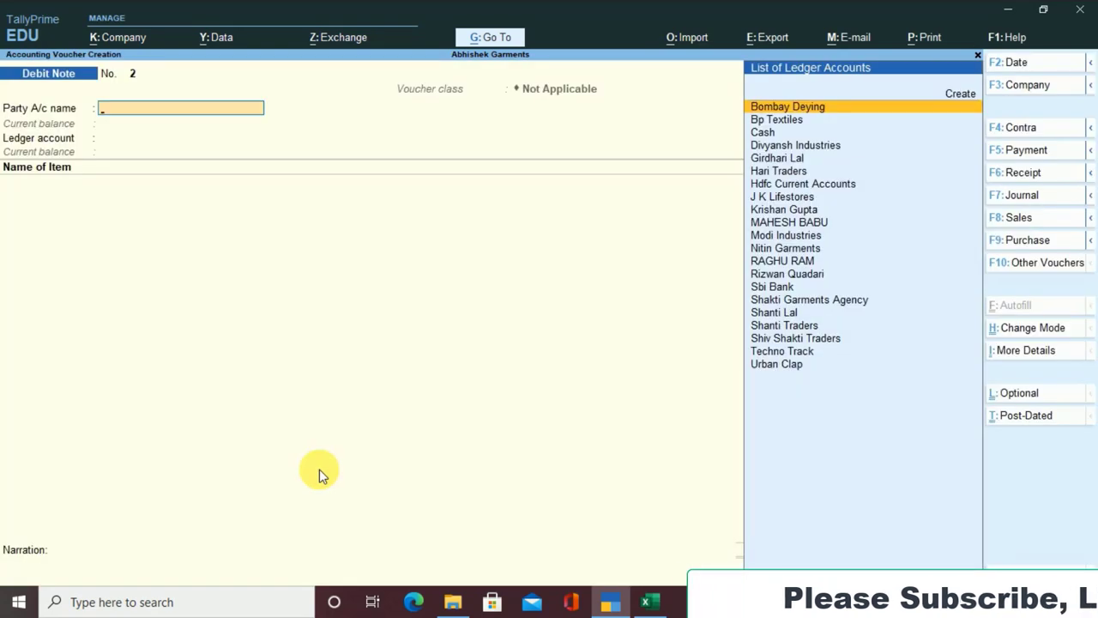
- Check the supplier in transaction 87 and select Modi Industries as the debit note's party account
key("alt+Tab")
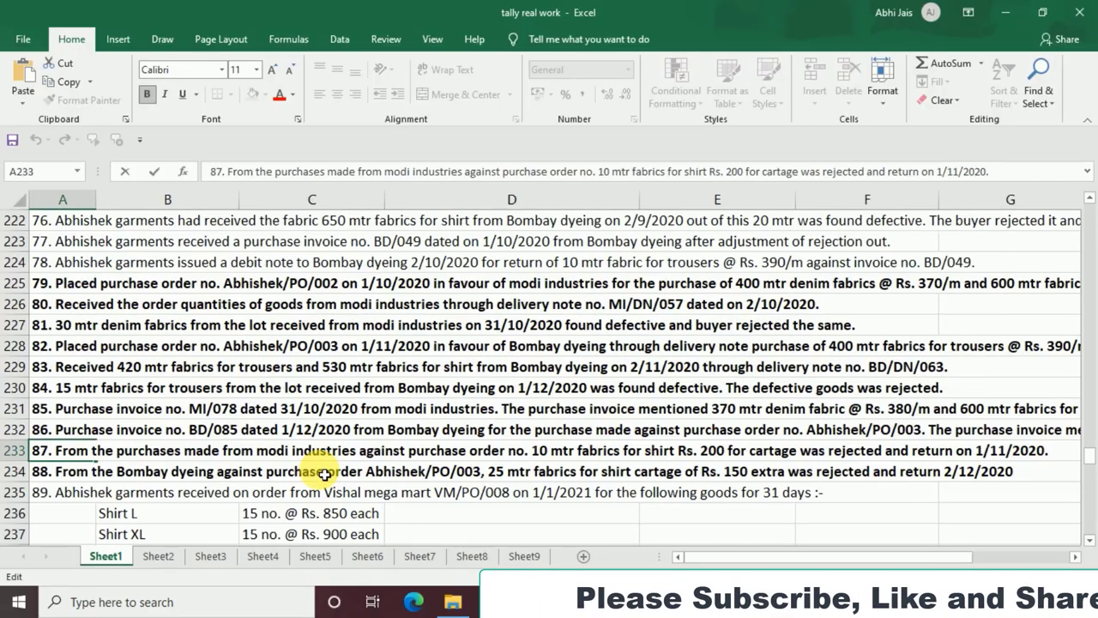
key("alt+Tab")
key("Down")
key("Down")
type("M")
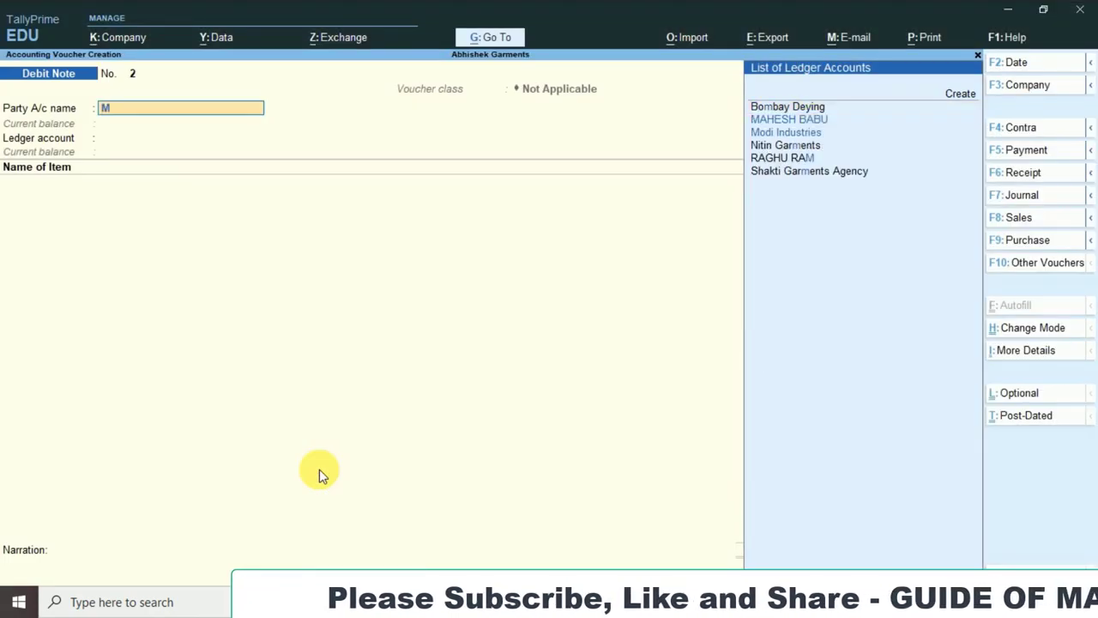
type("o")
key("Return")
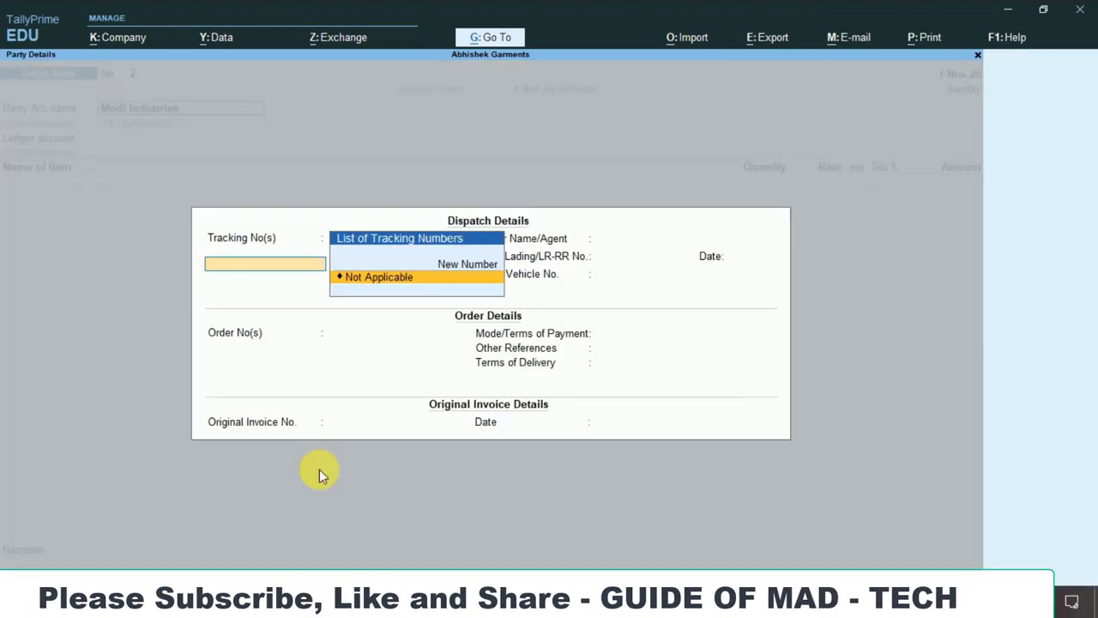
- Keep the tracking and order numbers Not Applicable, accept the party details, and use Purchase A/c as the ledger account
key("Return")
key("Return")
key("Return")
key("Return")
key("Return")
key("Return")
key("Return")
key("Return")
key("Return")
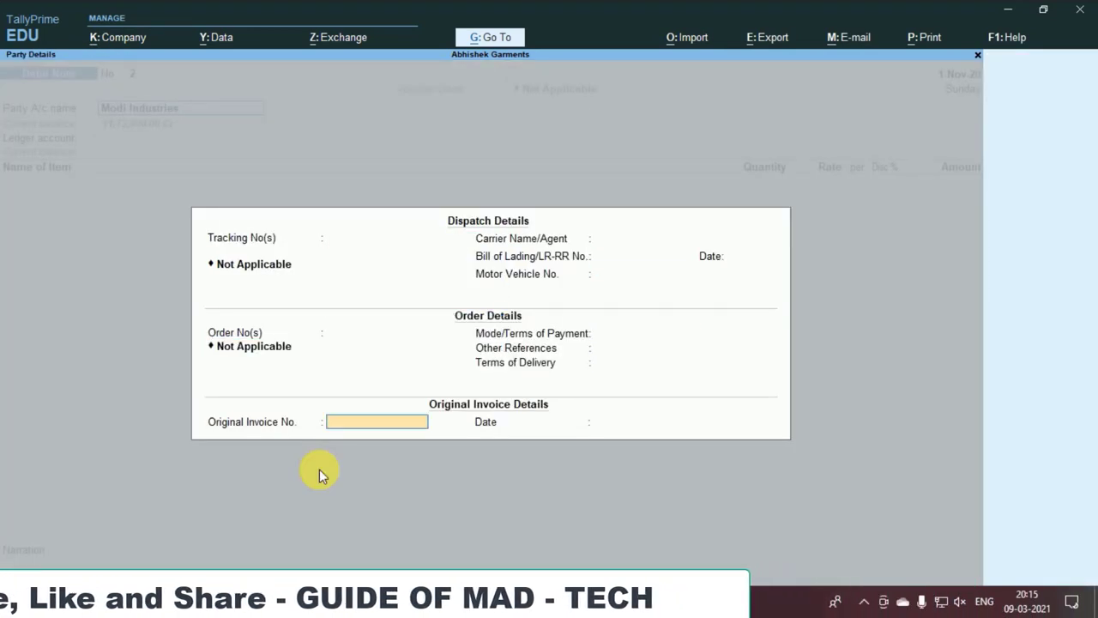
key("Return")
key("Return")
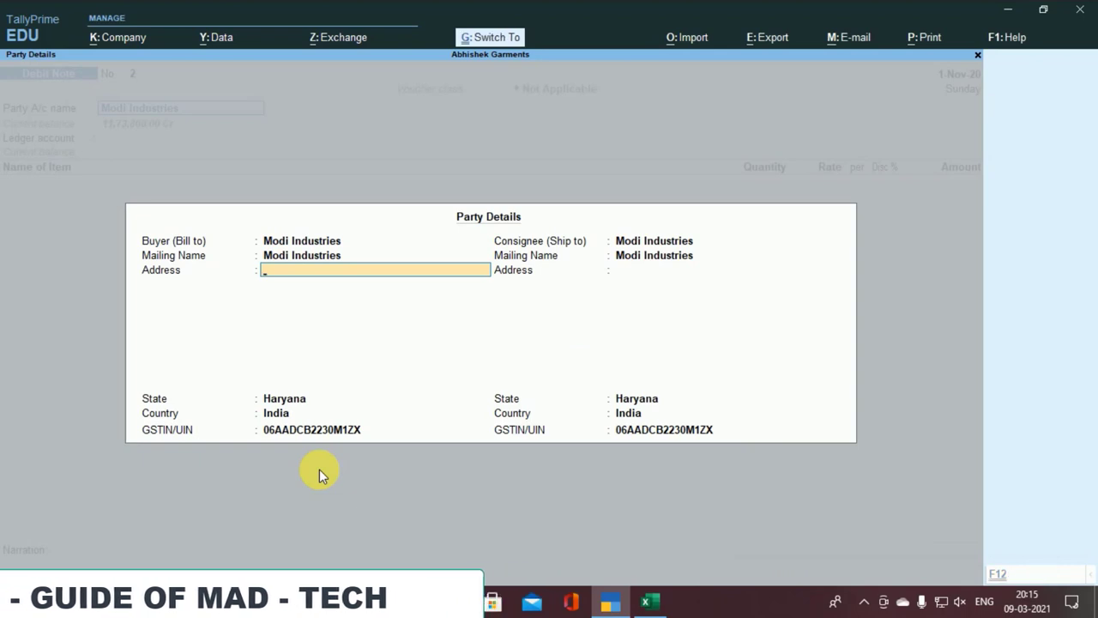
key("ctrl+a")
key("Return")
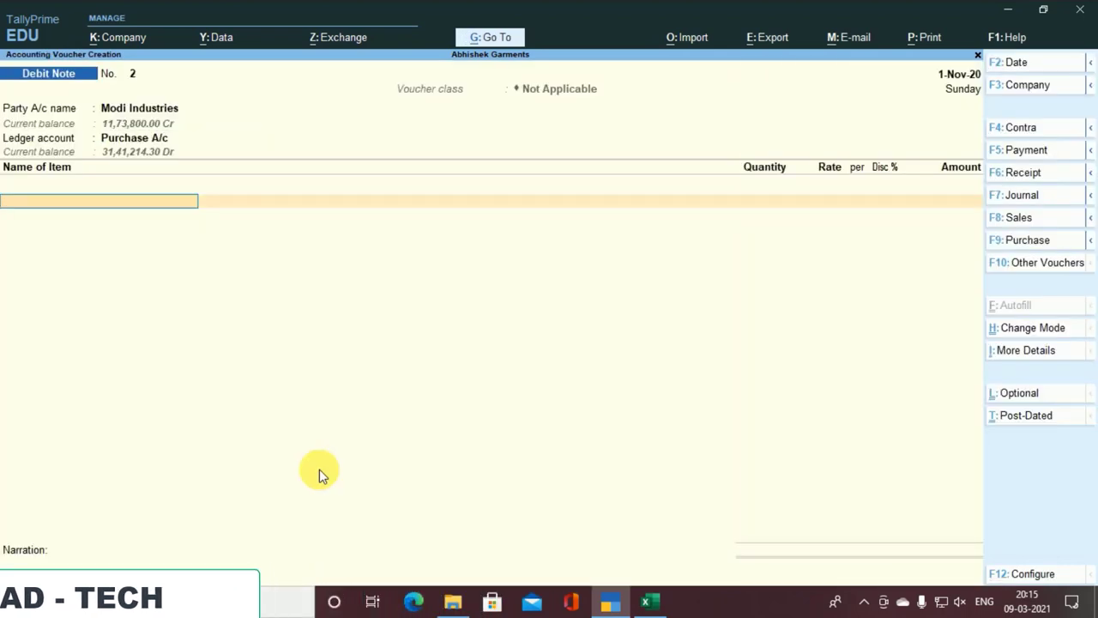
- Add Fabric for Shirt as the returned item from Main Location, with tracking and order numbers Not Applicable
key("alt+Tab")
key("alt+Tab")
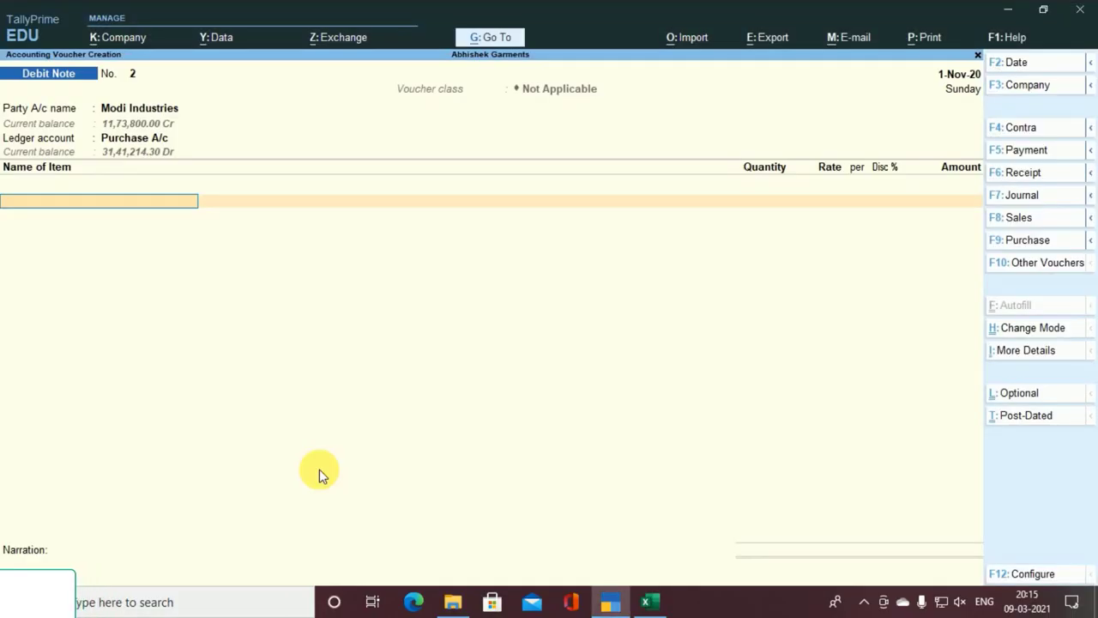
key("alt+Tab")
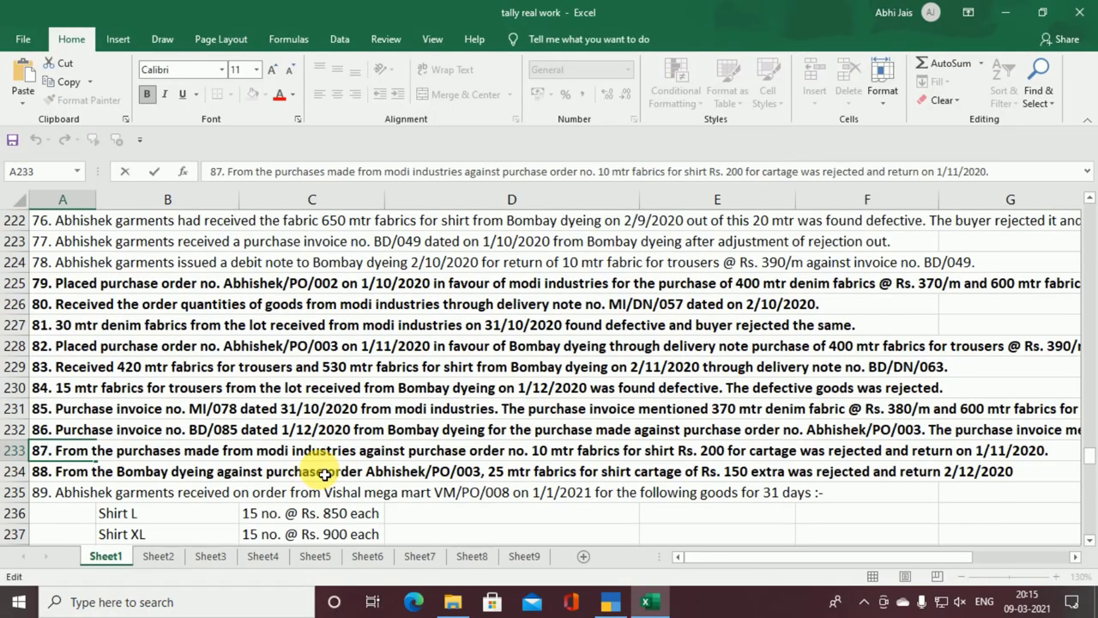
key("alt+Tab")
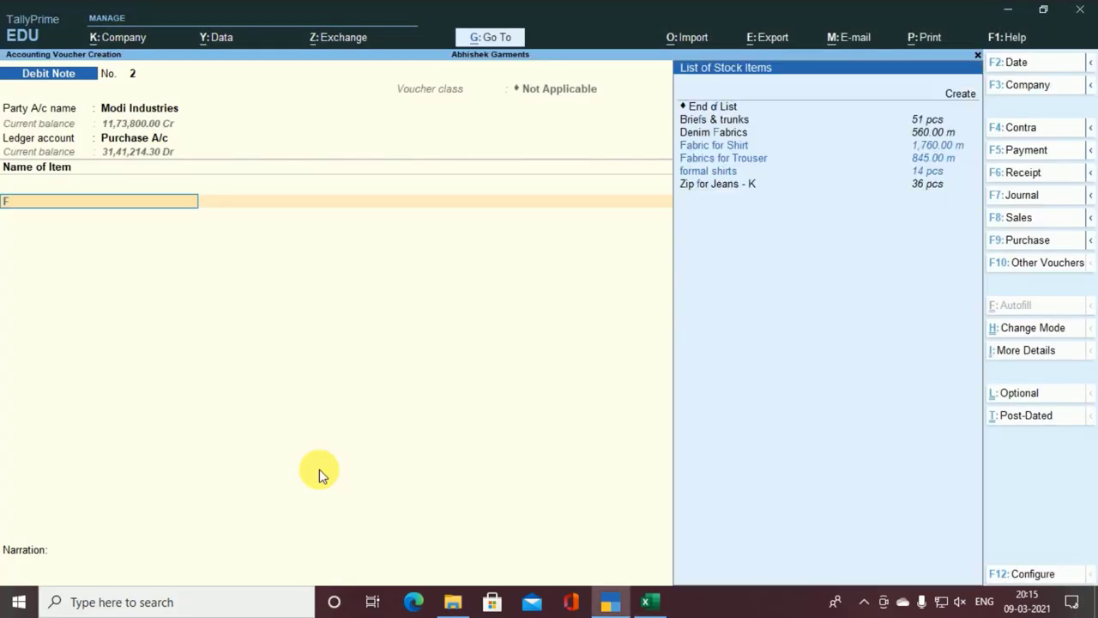
key("Return")
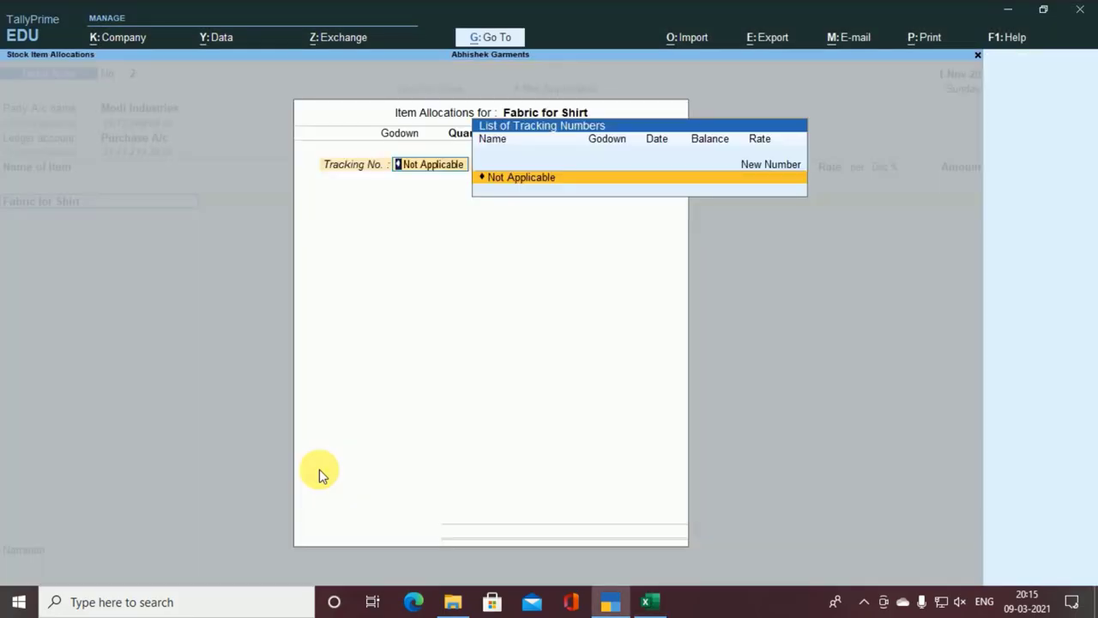
key("Return")
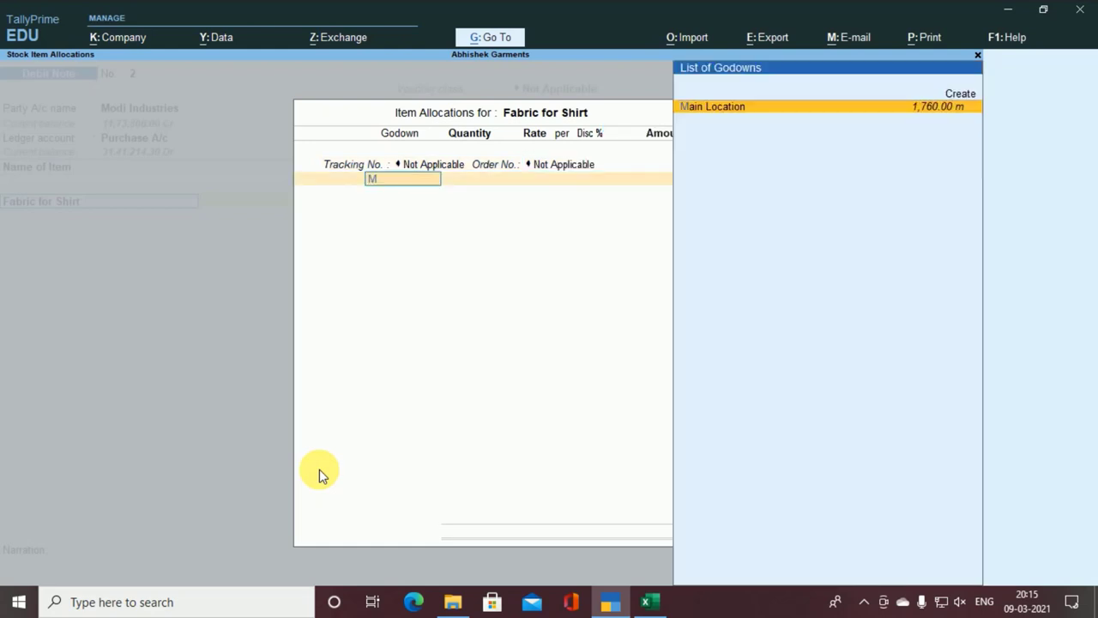
key("Return")
- Allocate 10 m of Fabric for Shirt at a rate of 250 as per transaction 87, and switch back to the Excel worksheet
key("alt+Tab")
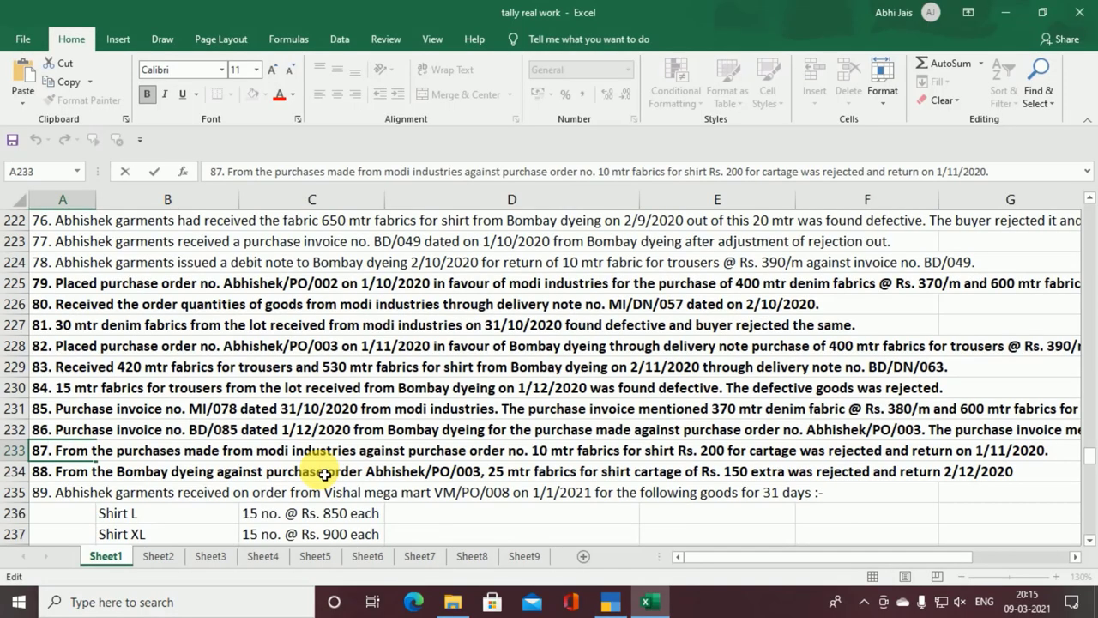
key("alt+Tab")
type("10")
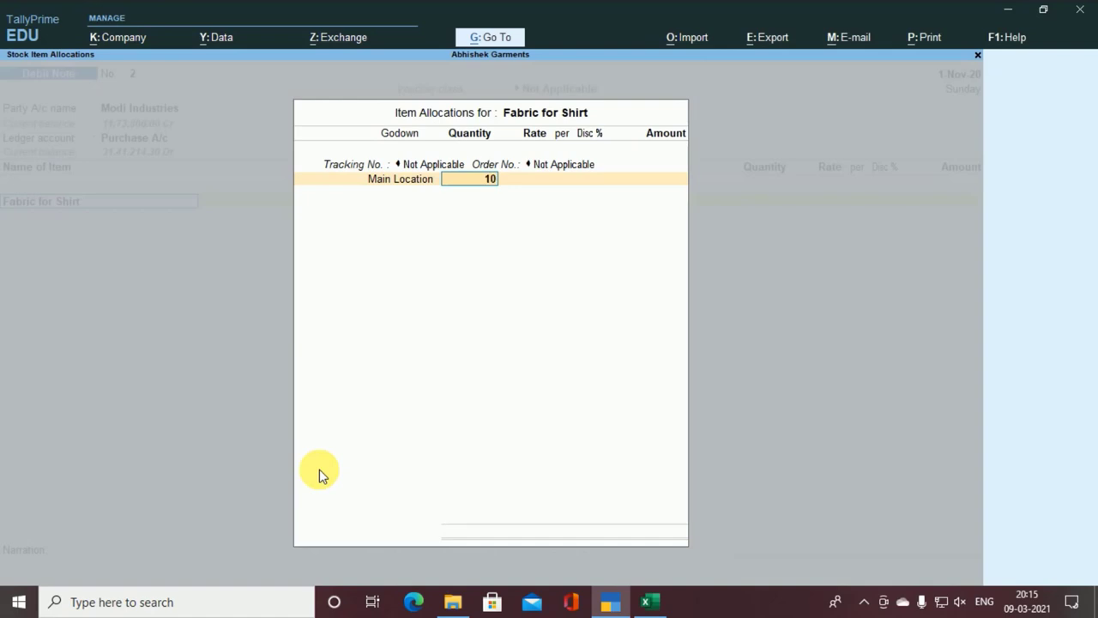
key("Return")
key("Return")
key("Return")
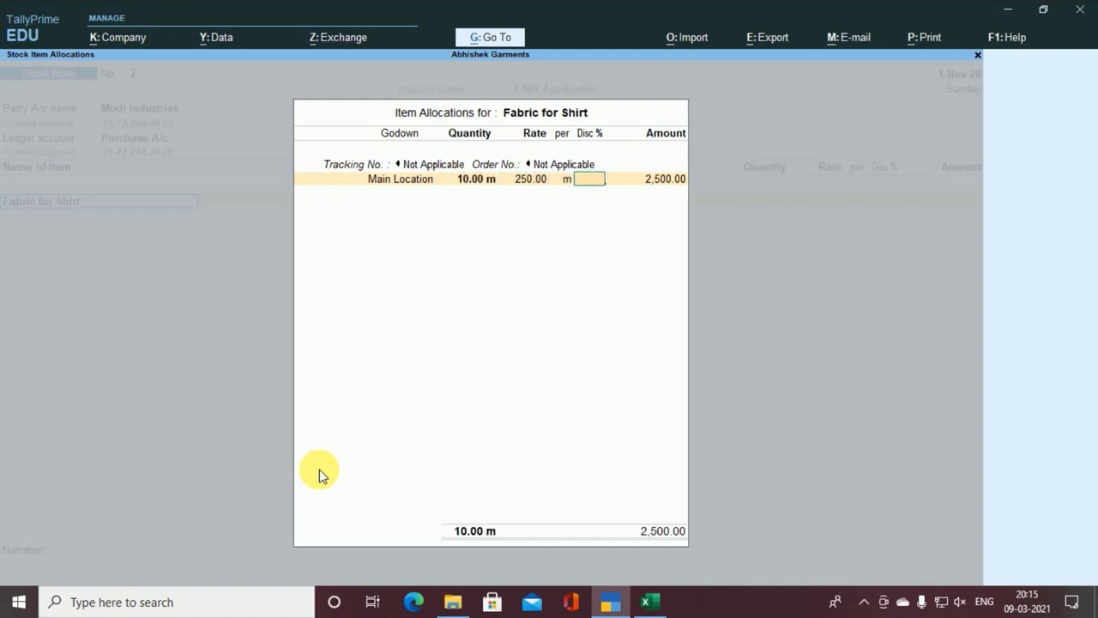
key("Return")
key("Return")
key("Return")
key("Return")
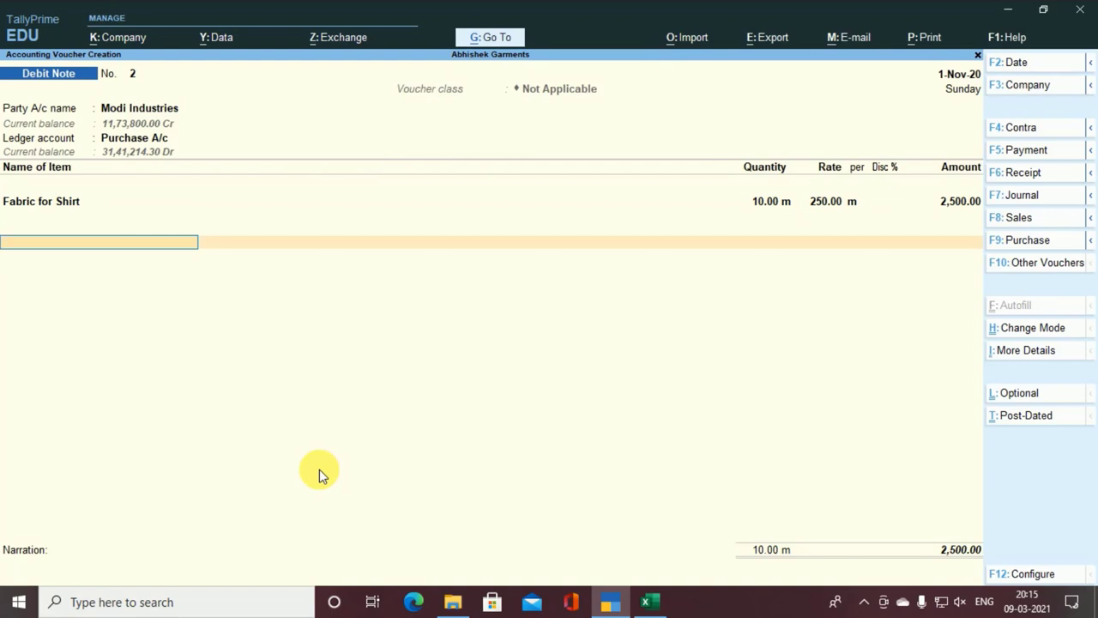
key("alt+Tab")
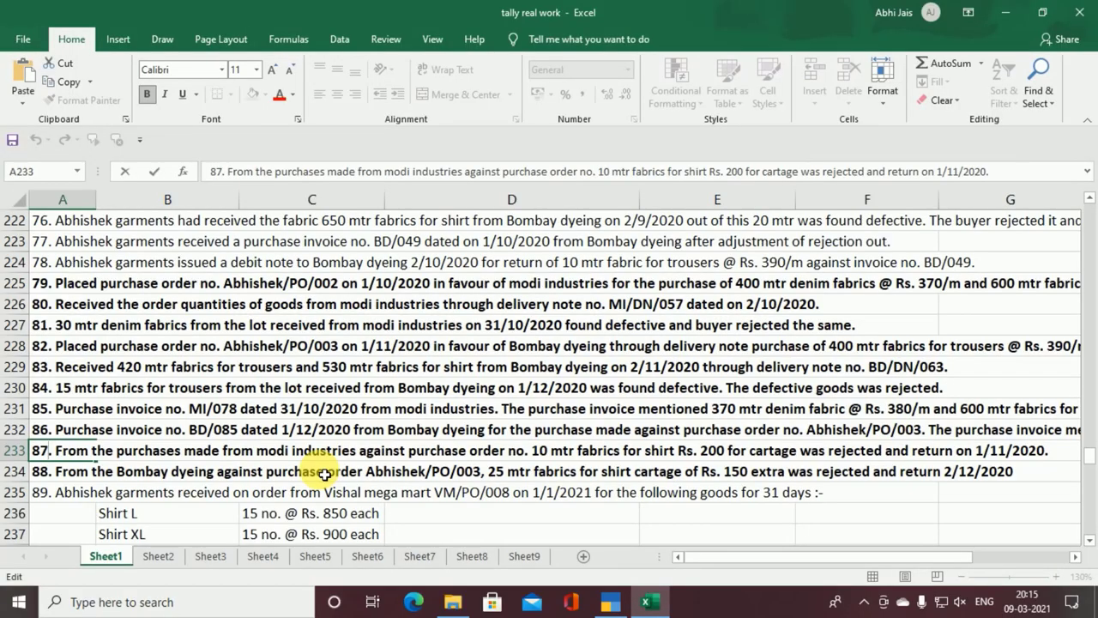